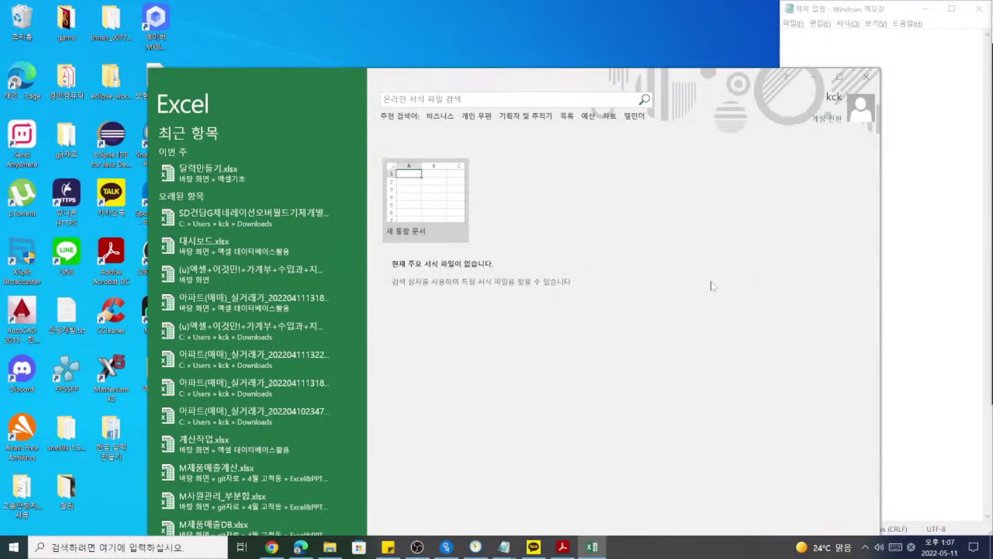
Create a new blank workbook.
click(402, 204)
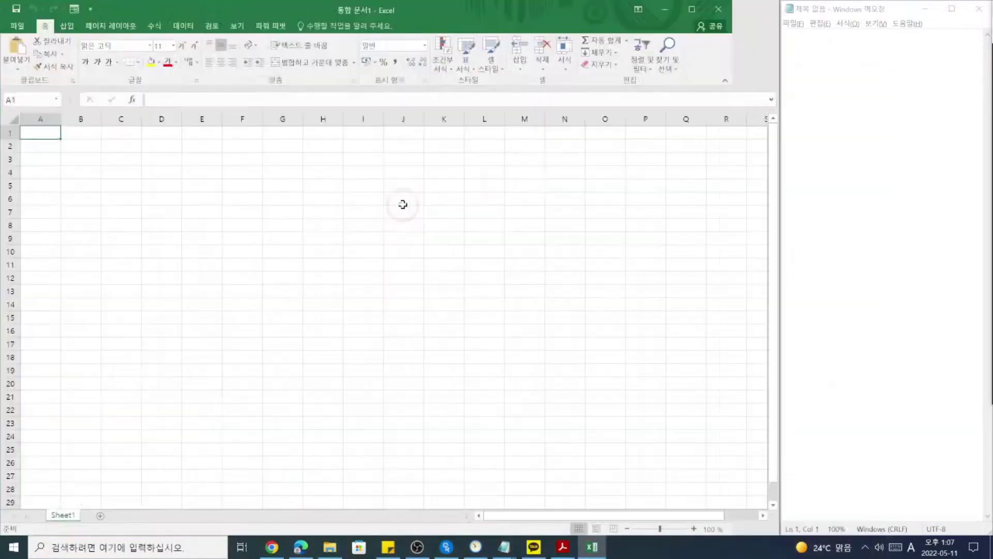
click(606, 264)
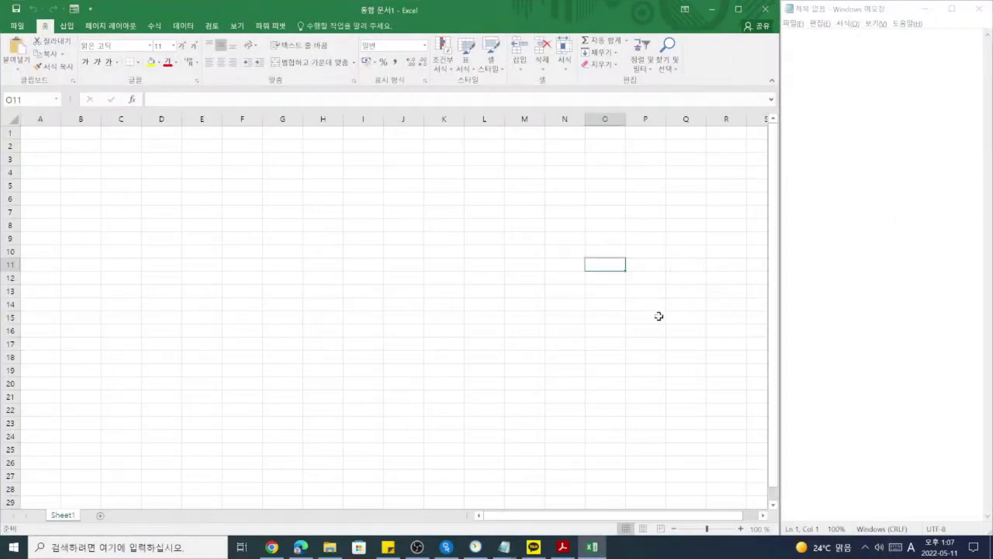
click(837, 275)
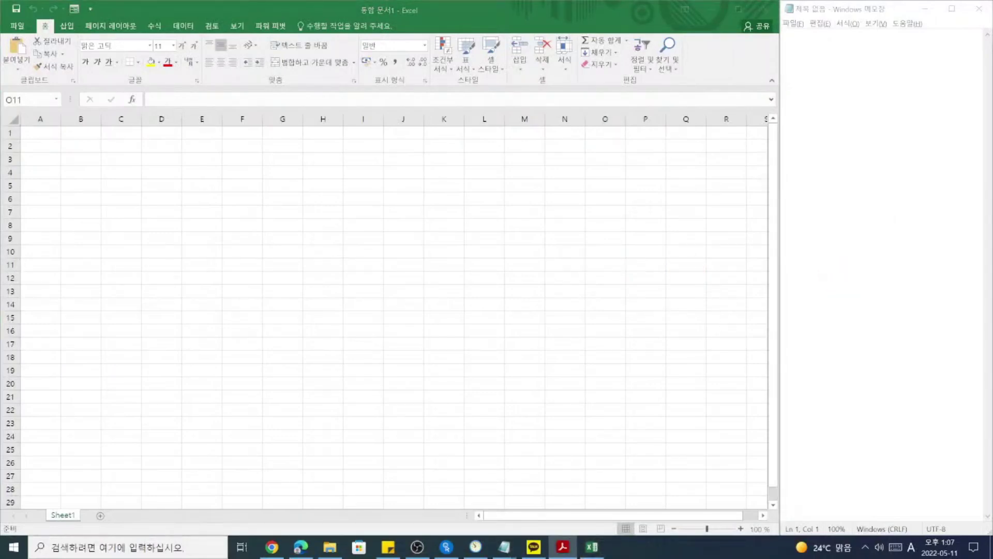
click(559, 294)
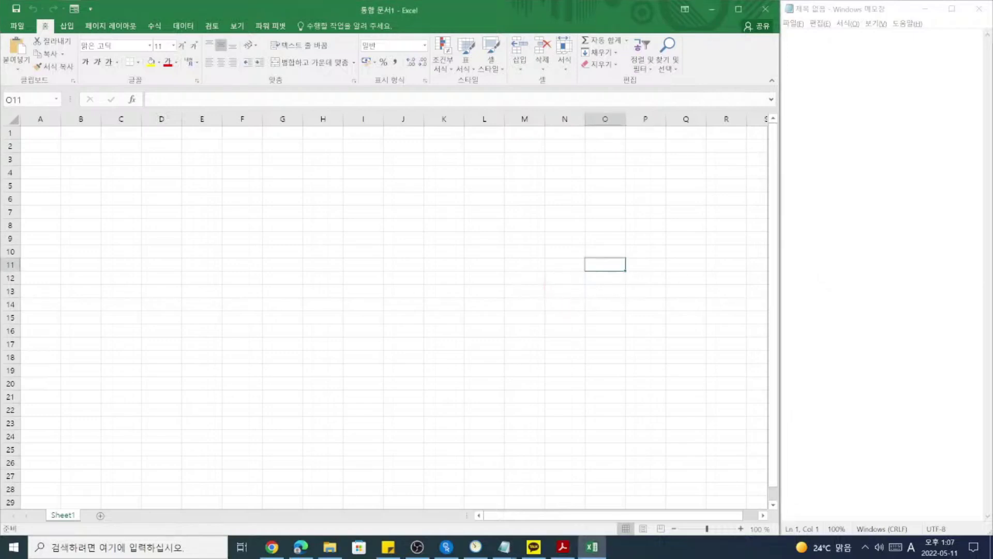
click(885, 192)
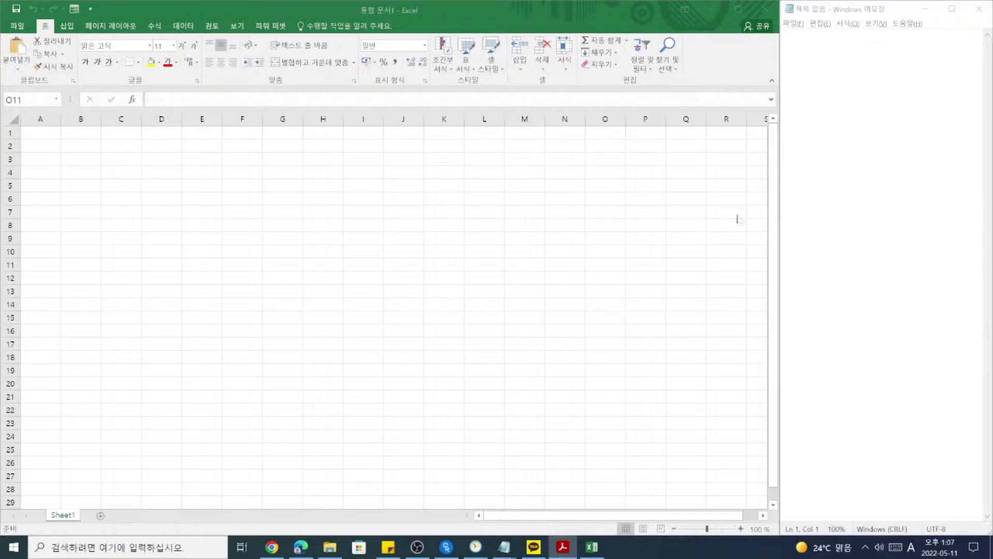
click(682, 324)
scroll(683, 324, down, 5)
scroll(688, 338, up, 5)
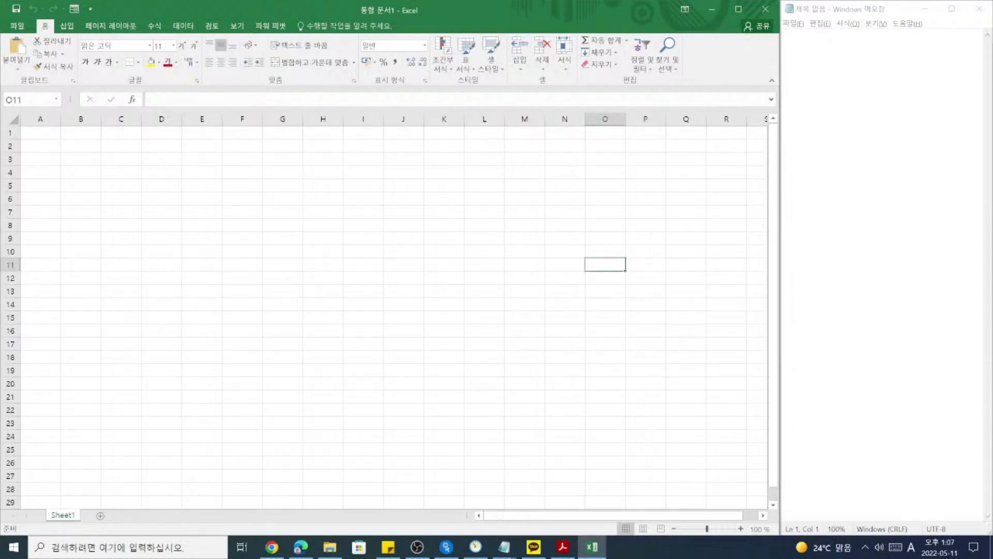
click(942, 215)
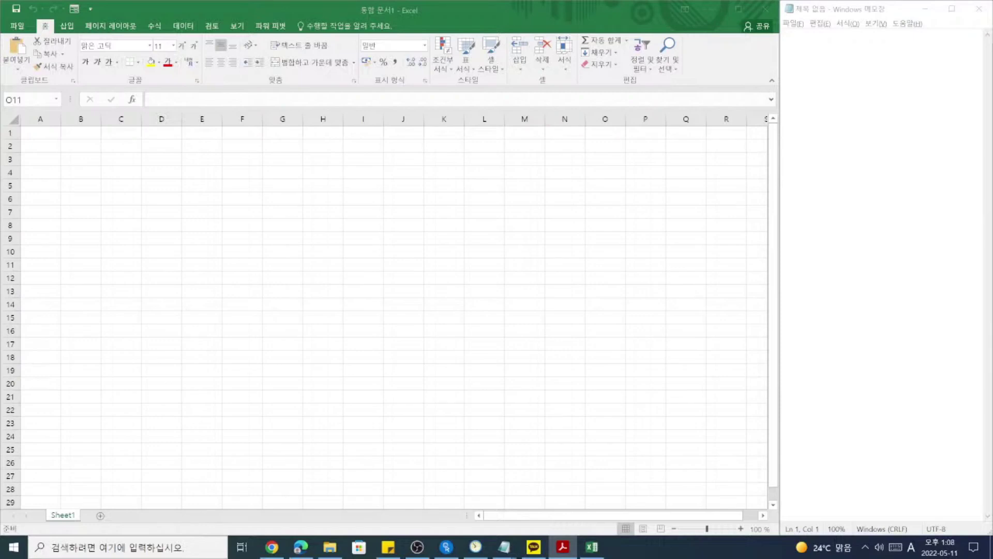
click(902, 195)
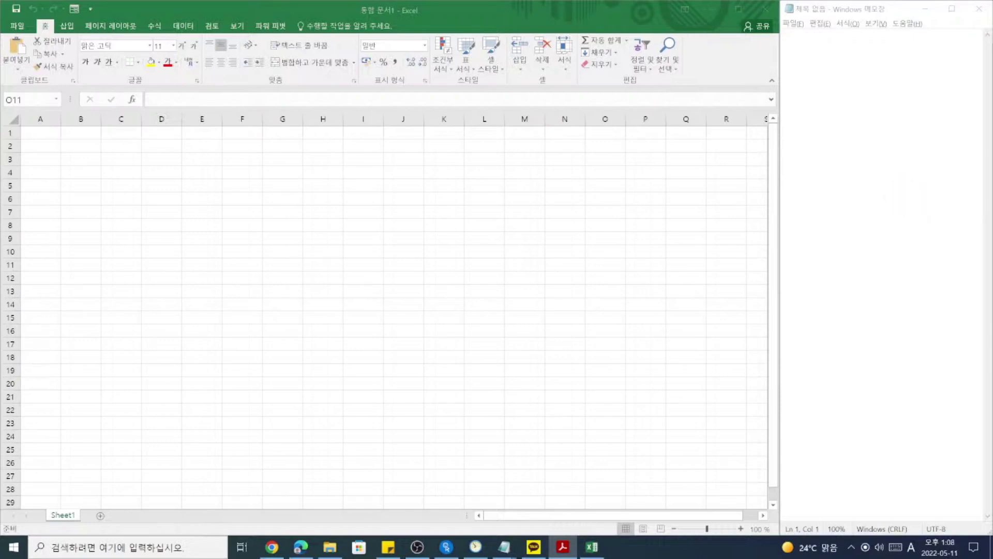
Enlarge the worksheet view to 145% and bring column A back into view.
click(335, 215)
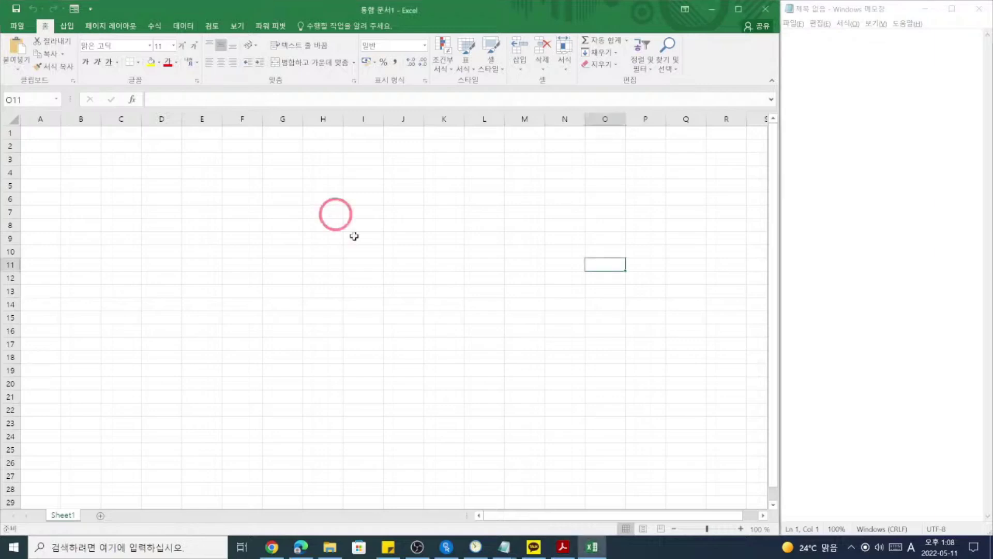
ctrl+scroll(484, 312, up, 2)
ctrl+scroll(486, 320, up, 1)
click(482, 324)
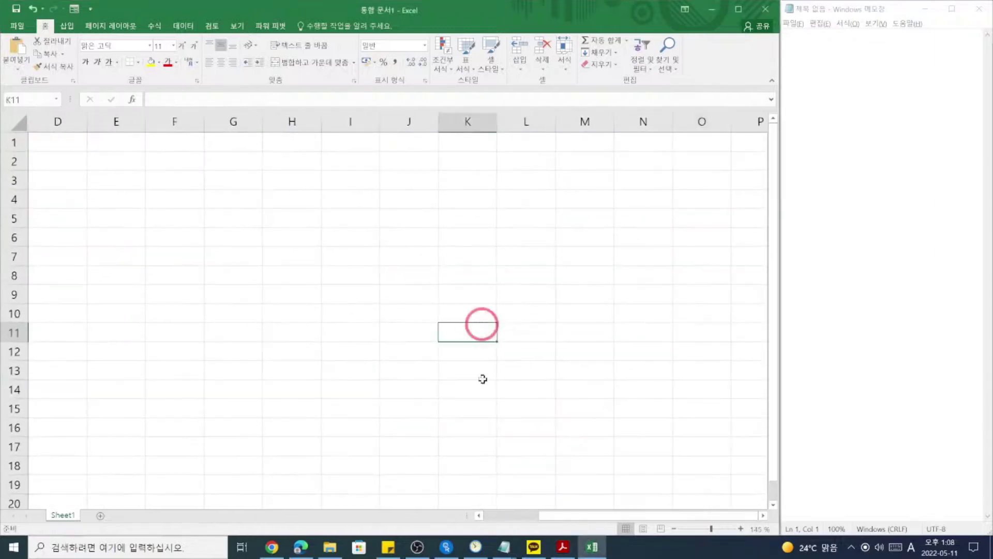
drag(511, 516, 501, 499)
click(329, 345)
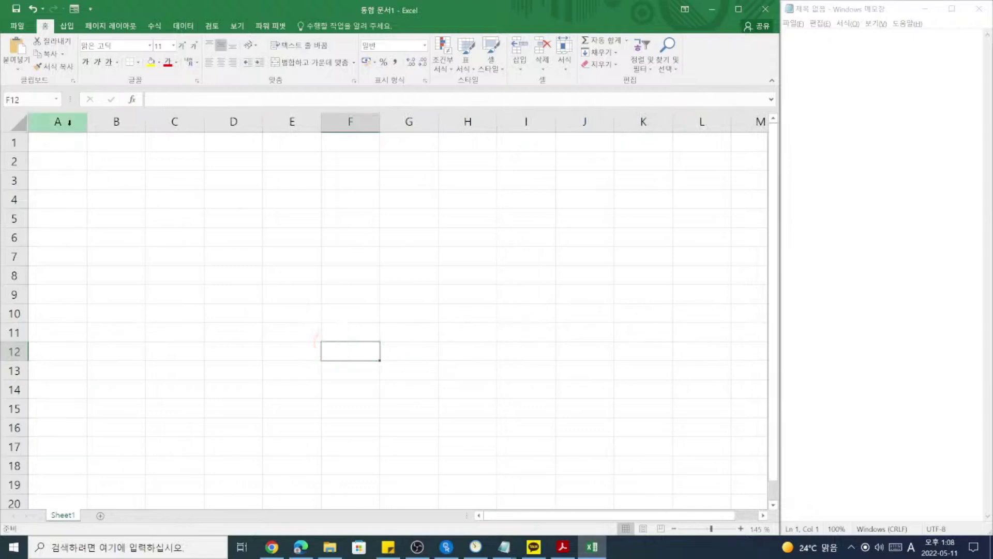
Point out columns A through E by selecting each whole column in turn.
click(59, 122)
click(120, 124)
click(178, 128)
click(233, 125)
click(284, 124)
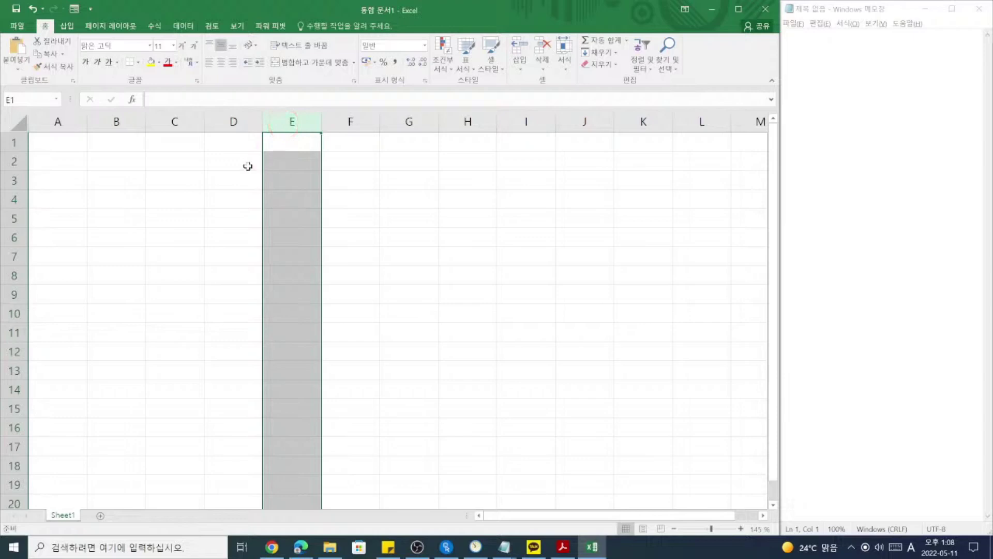
Select the cell range A1:G1 in the first row.
click(127, 160)
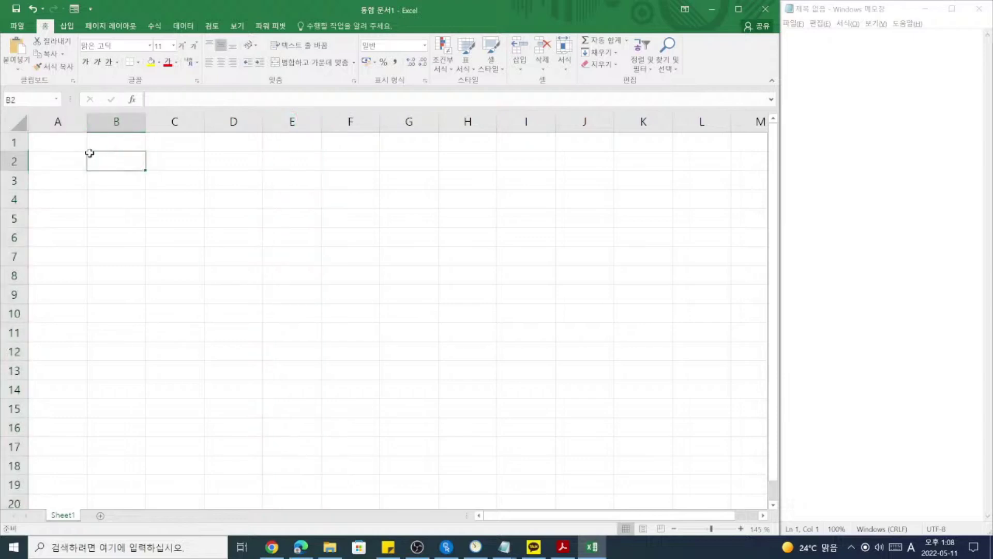
click(73, 144)
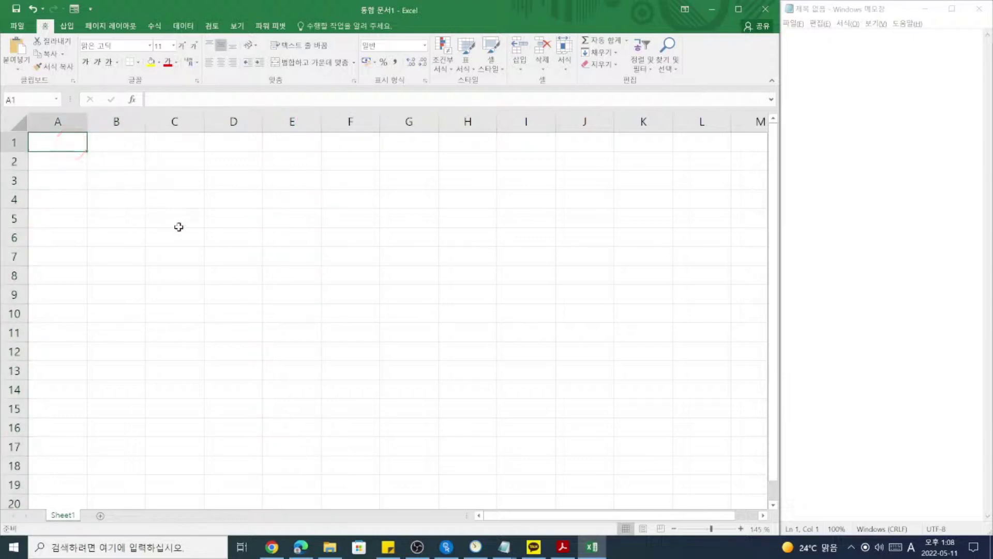
shift+click(415, 144)
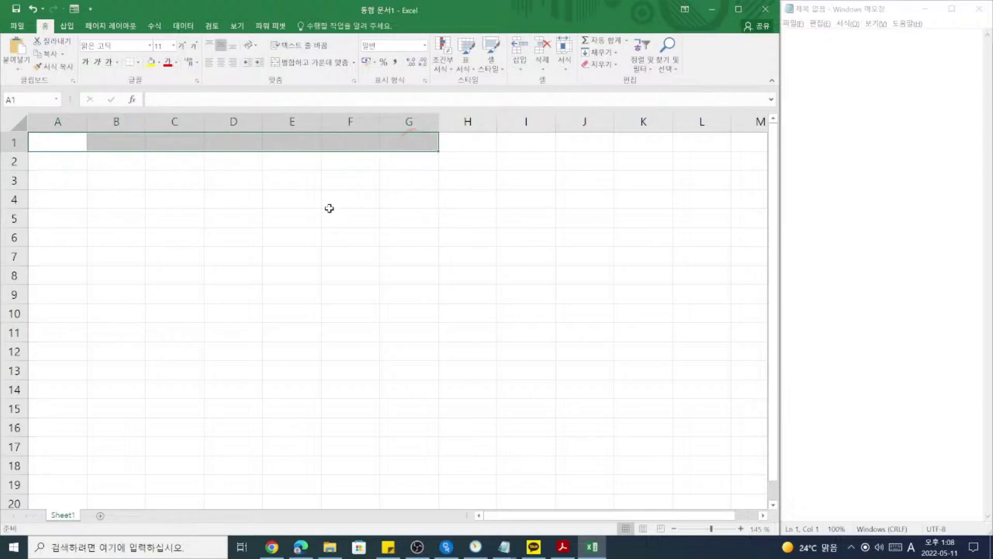
Switch to Notepad and write the heading "가계부 만들기" on the first line.
click(843, 152)
text(kf)
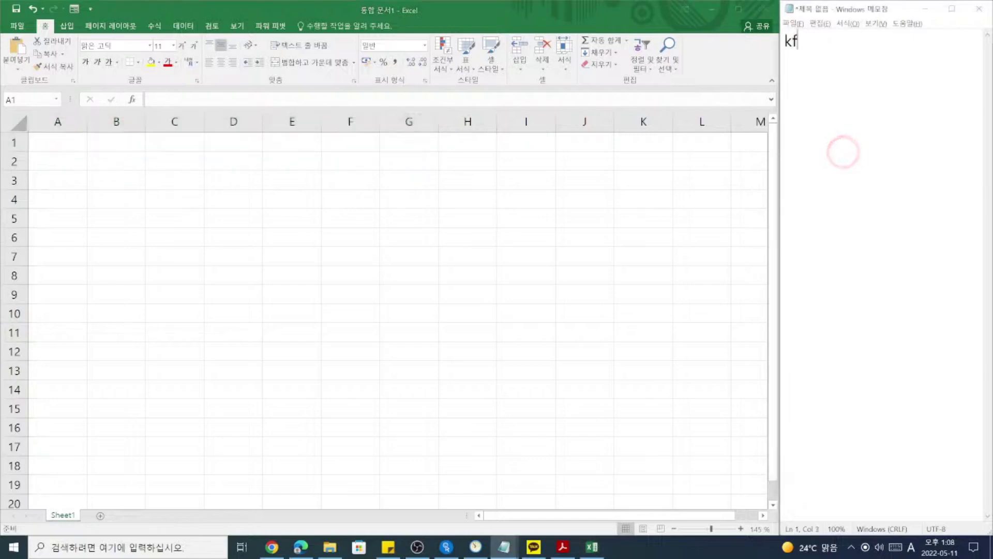
key(ctrl+z)
key(Hangul)
text(가계부 만들기)
key(Return)
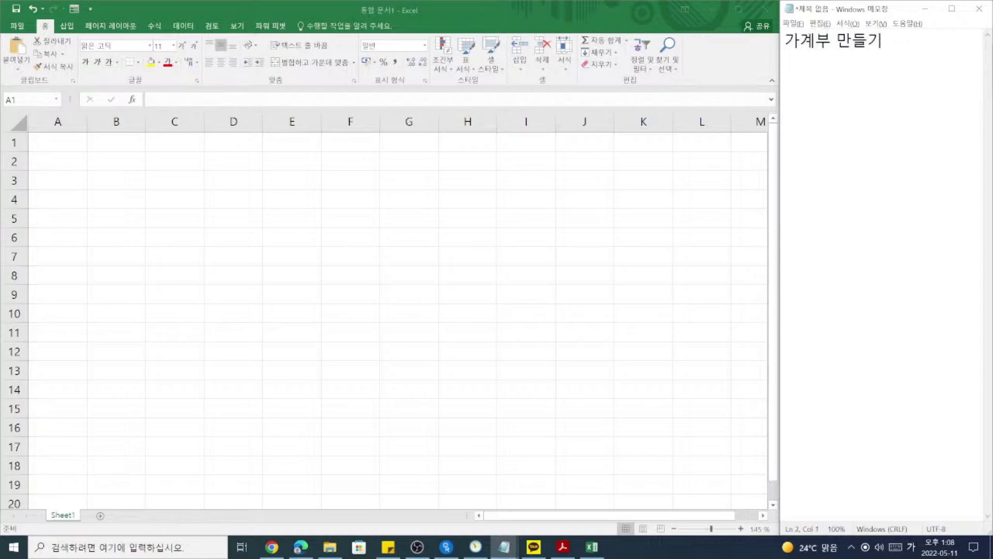
Write the first instruction line "1. A1-G1 드래그" under the heading.
text(1.)
key(Hangul)
text(a)
text(A1)
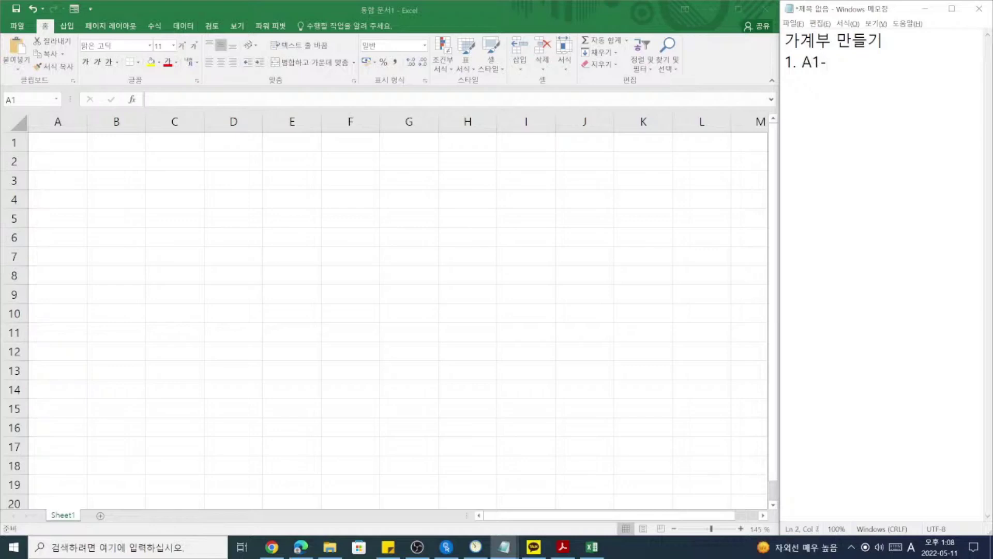
text(-G1)
text( UGYR)
key(BackSpace)
key(BackSpace)
key(BackSpace)
key(BackSpace)
text(드래그)
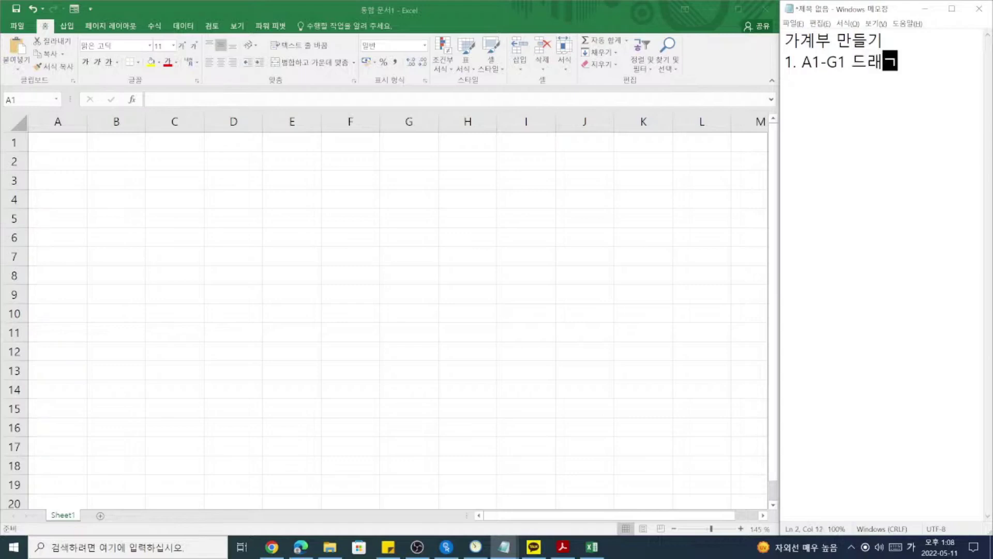
Switch to Excel and merge and center cells A1 through G1.
click(461, 186)
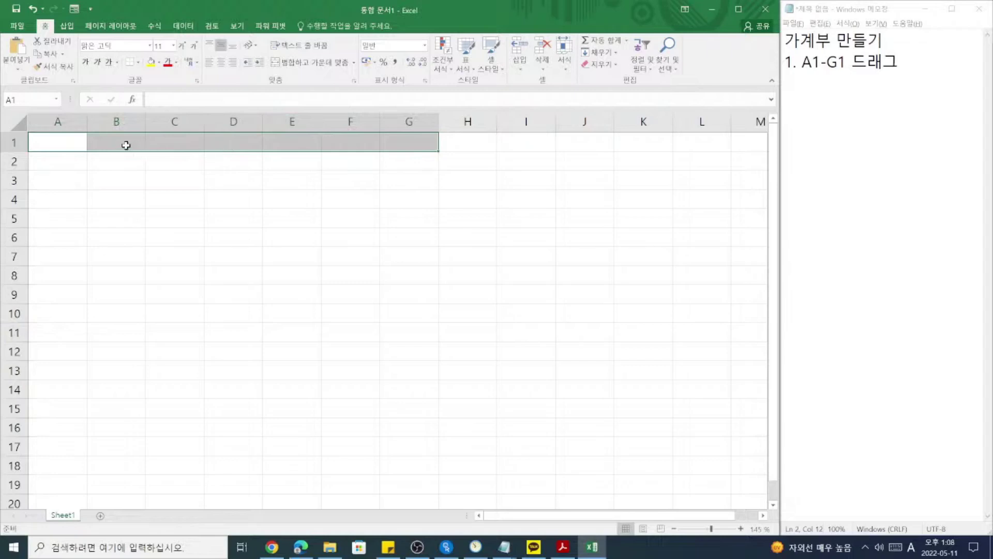
click(228, 144)
drag(71, 142, 401, 142)
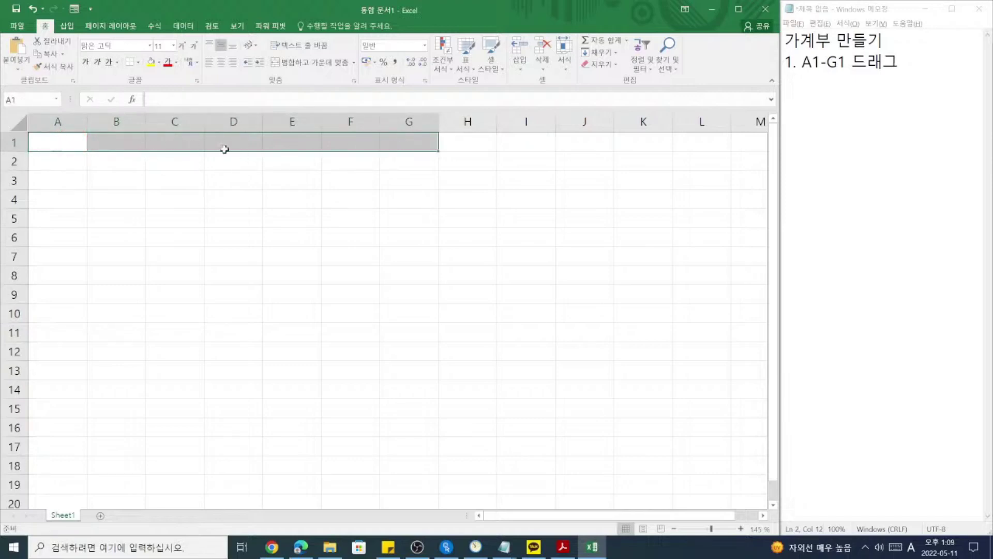
click(297, 67)
Switch to Notepad and add the second instruction "2. [병합하고 가운데 맞춤] 클릭", with 클릭 on its own line.
click(850, 96)
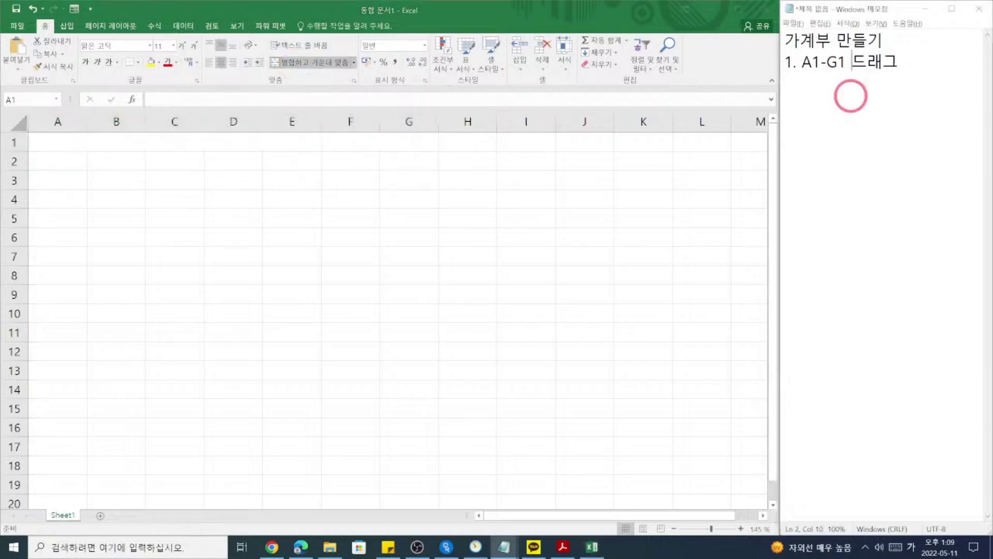
click(900, 90)
key(Return)
text(2. )
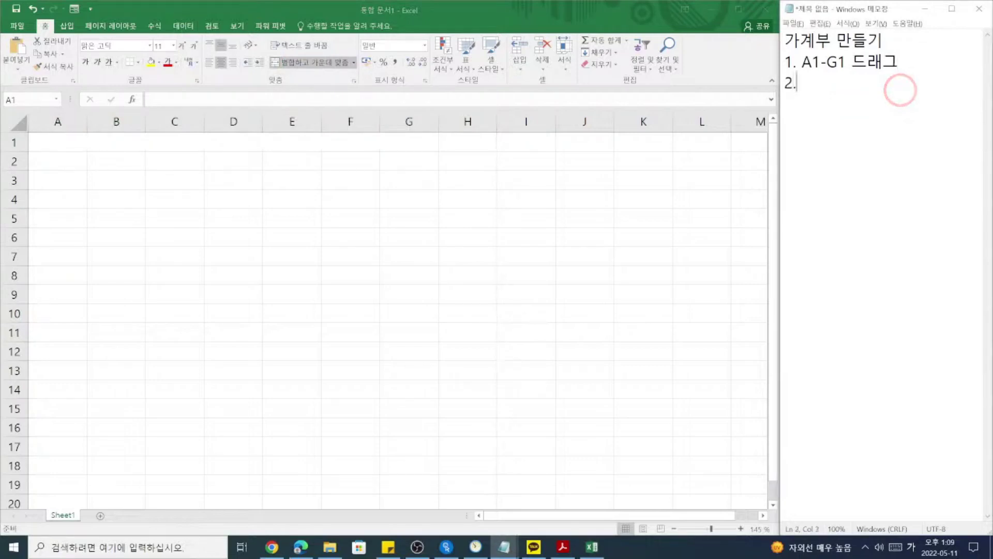
text([세)
key(BackSpace)
key(BackSpace)
key(BackSpace)
text(병하합하고 )
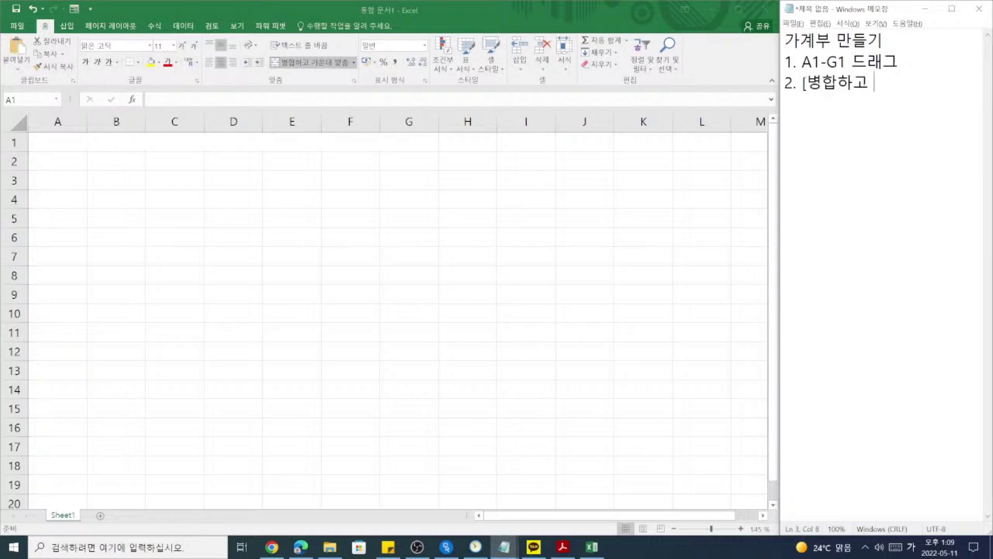
text(가운데 맞)
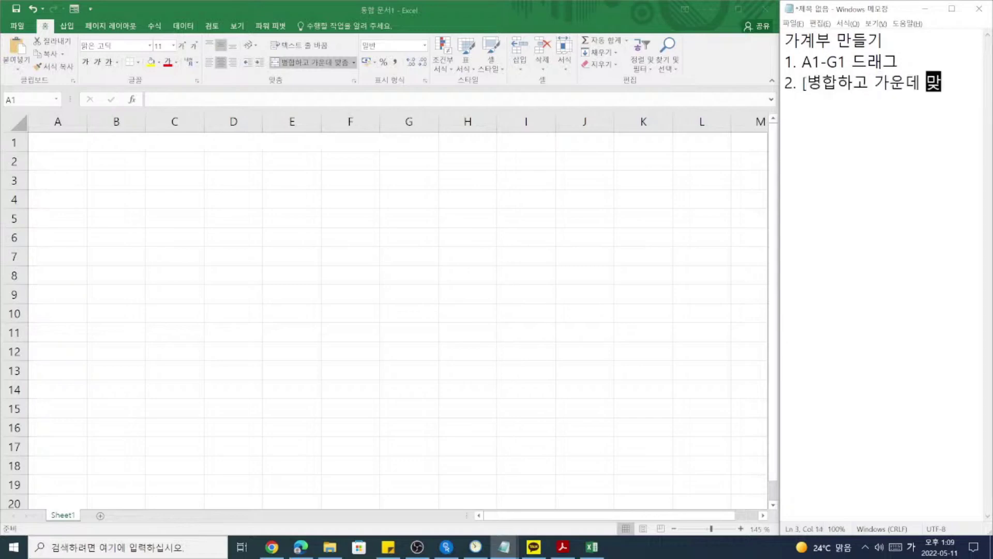
text(ㅊ춤])
key(Return)
text(ㅡ)
key(Return)
text(클리)
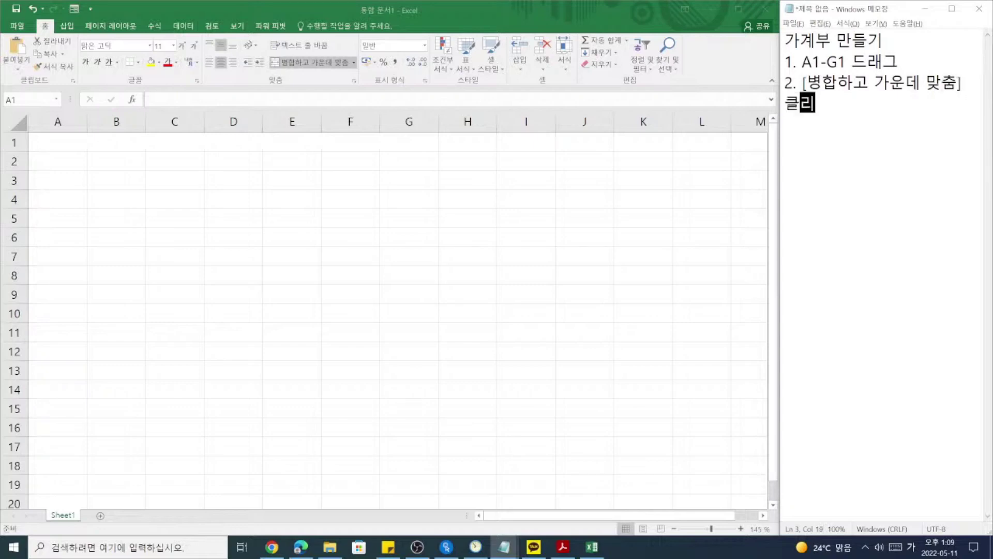
text(ㄱ)
click(403, 140)
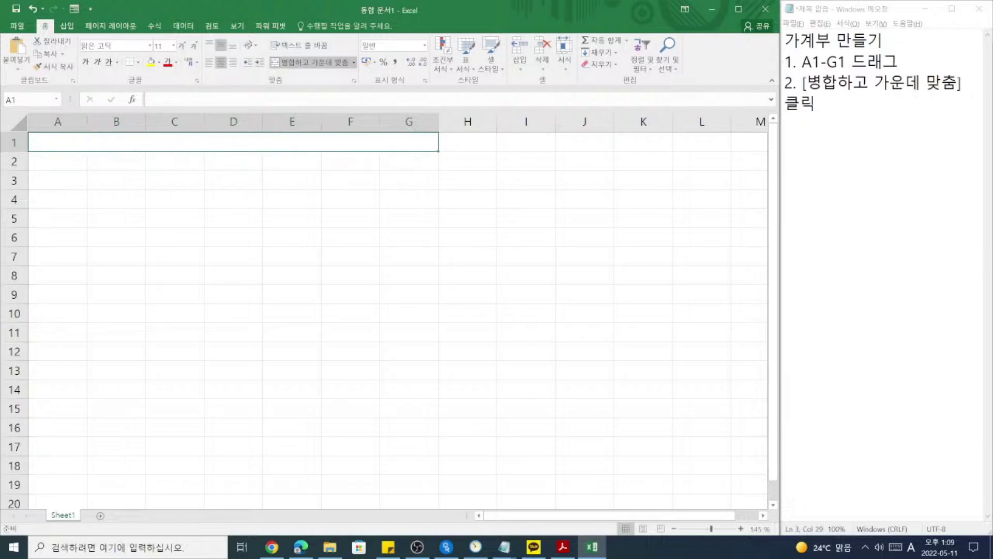
scroll(387, 311, down, 5)
scroll(388, 310, up, 5)
click(819, 191)
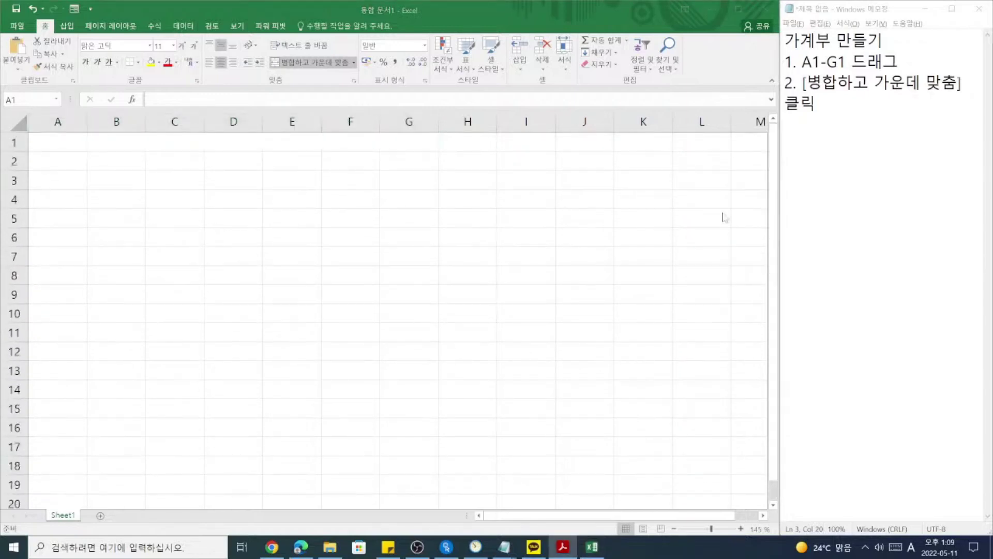
Switch to Excel and enter the title "5월달 가계부" in the merged cell A1.
click(359, 146)
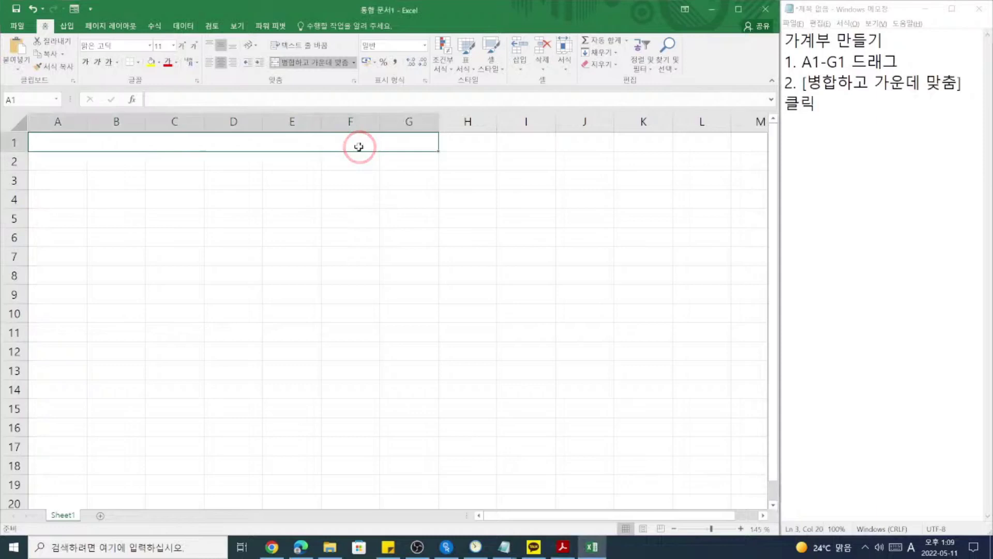
text(5J9TW)
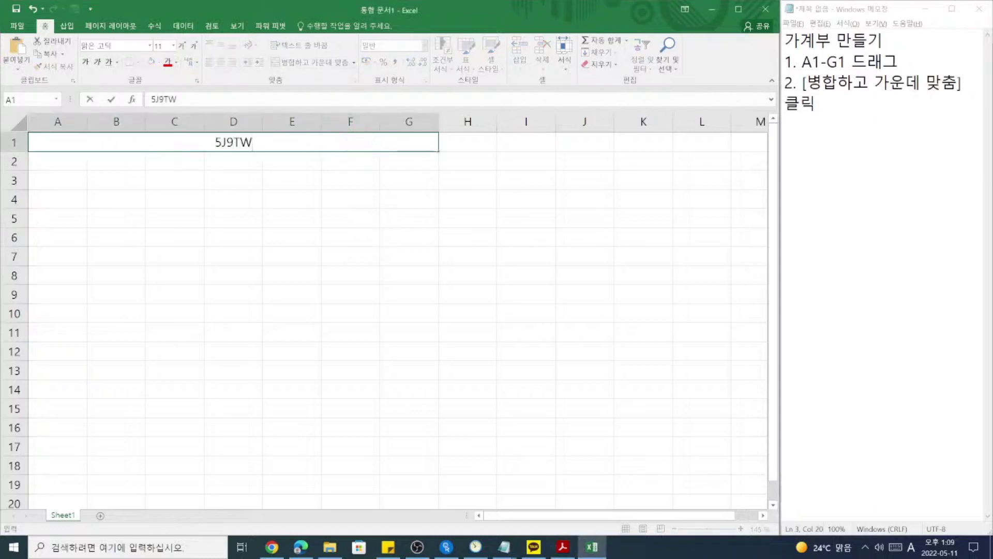
key(Escape)
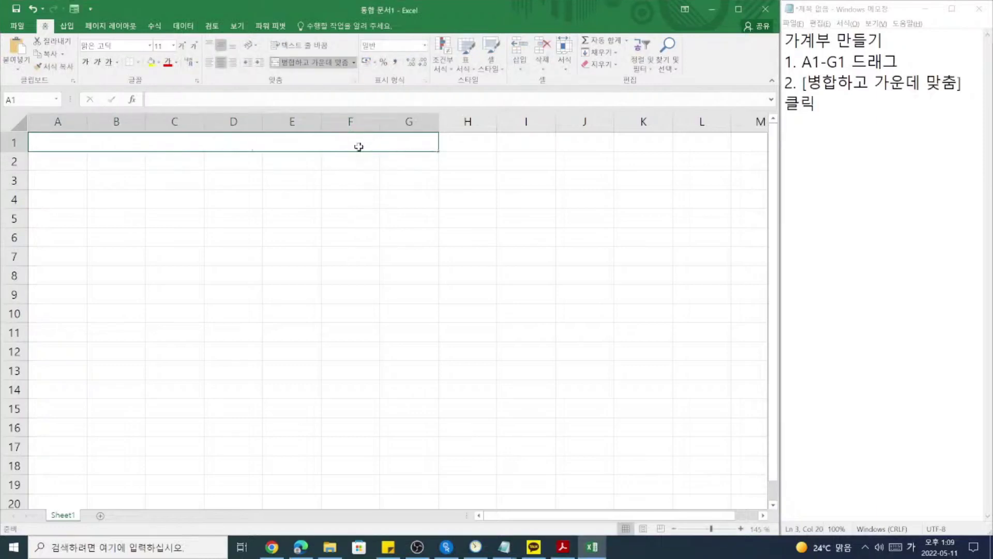
text(5월달 가계부)
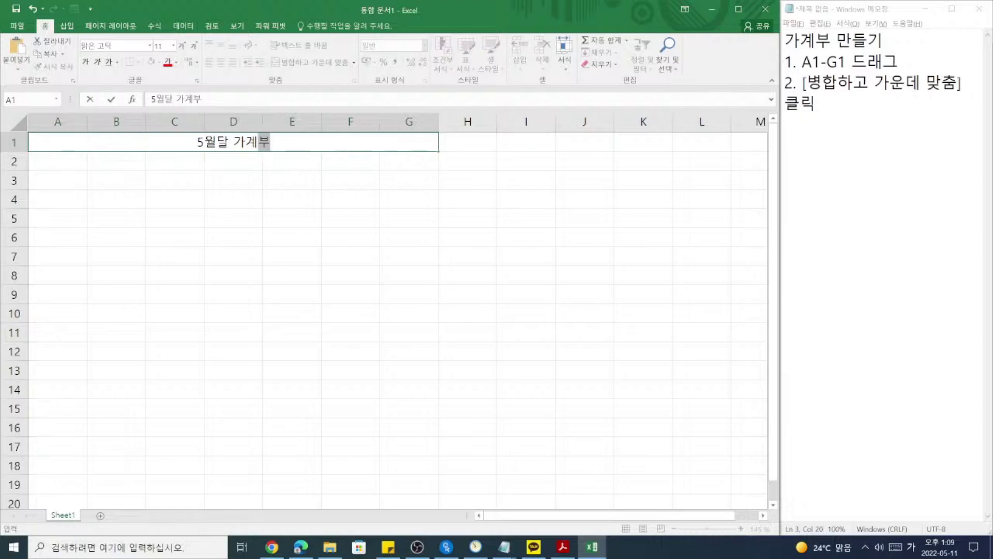
Switch to Notepad and add the third instruction line "3. 제목 쓰기".
click(818, 147)
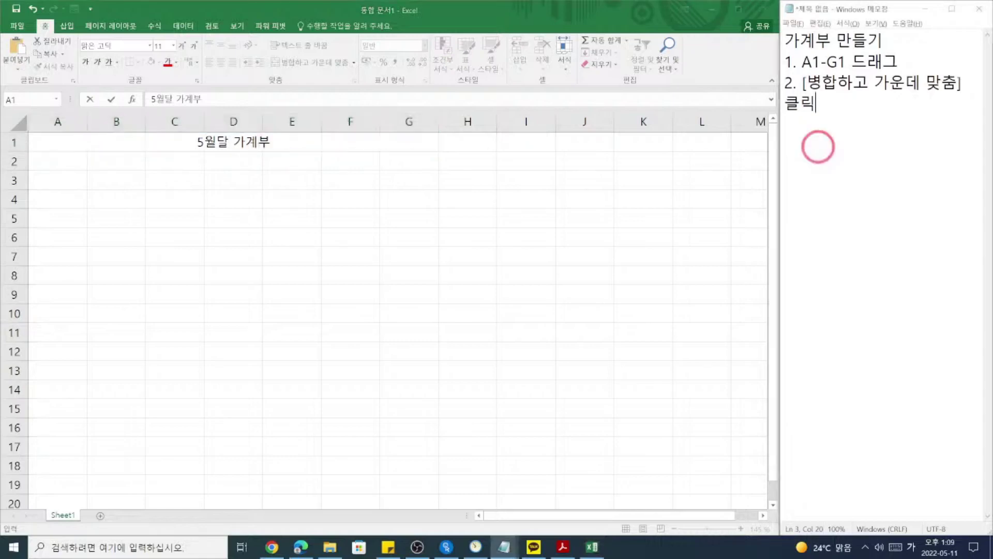
key(Return)
text(3)
text(. 제목 쓰기)
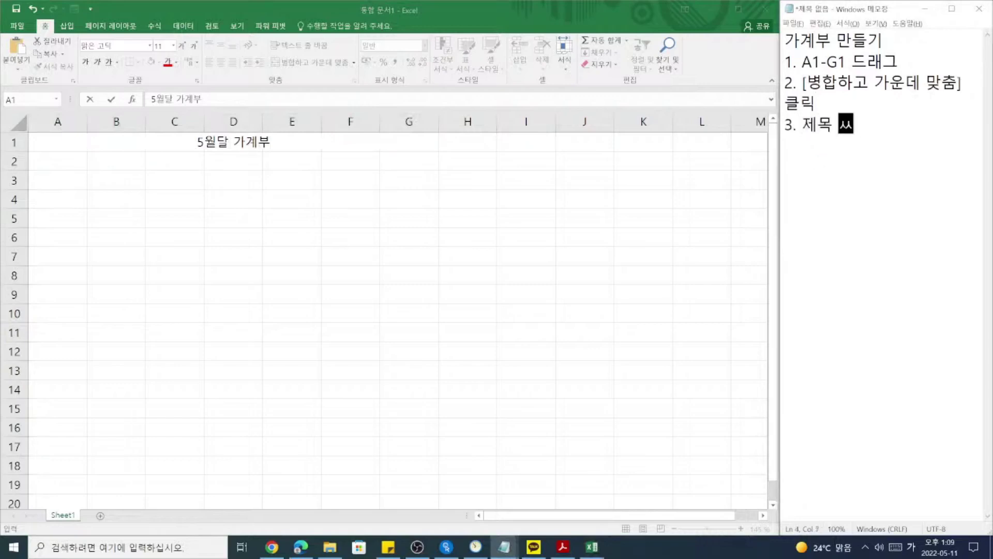
Enclose the word 제목 in curly braces in the third instruction line.
click(803, 125)
text({)
key(Right)
key(Right)
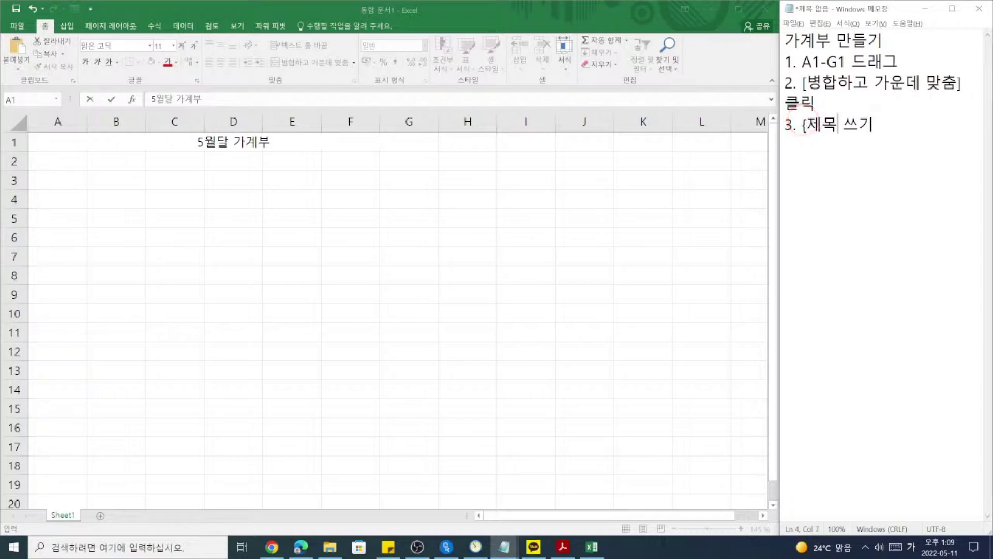
text(})
key(Right)
key(Right)
key(Right)
Switch to Excel and commit the title in merged cell A1, and start a fourth Notepad line with "4.".
click(264, 135)
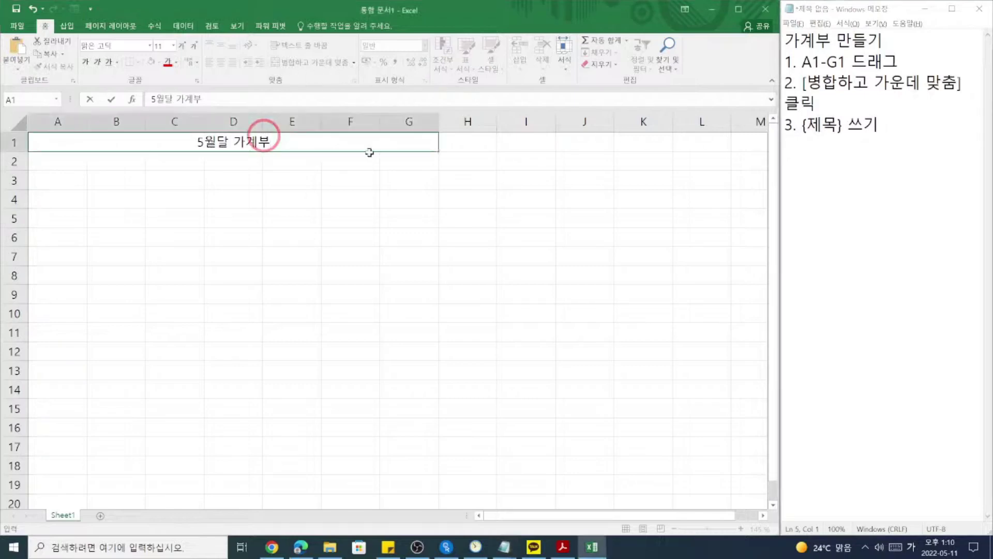
click(367, 176)
click(256, 149)
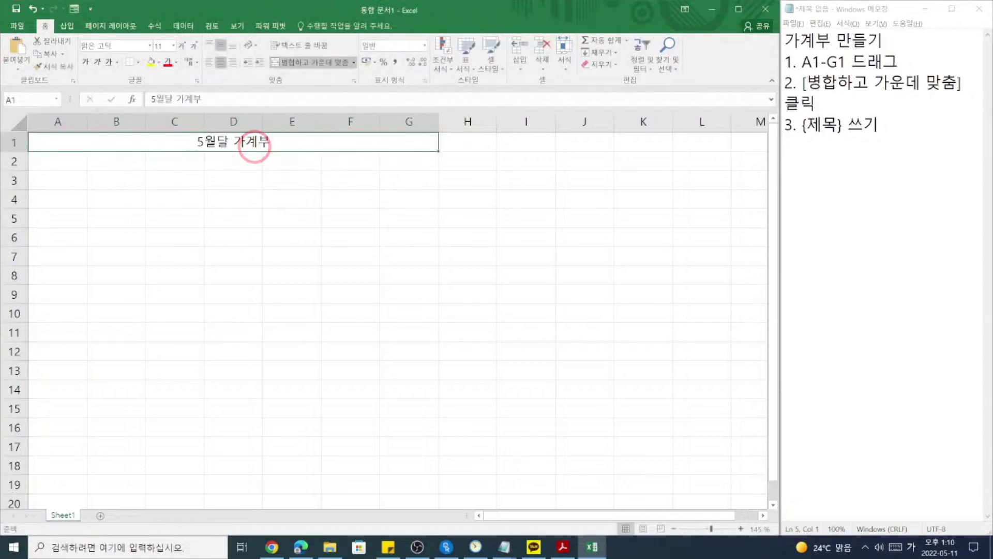
click(854, 166)
text(4.)
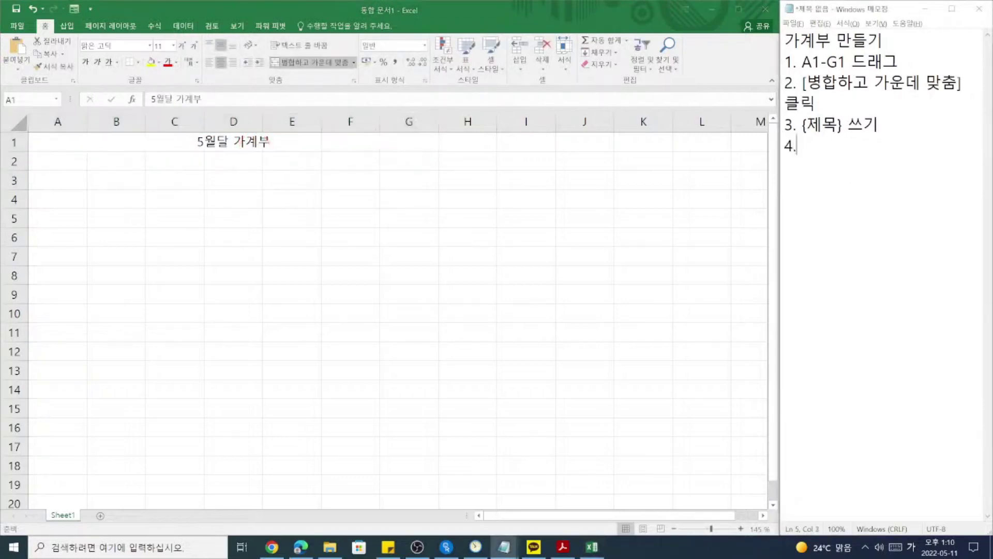
Switch to Excel and set the font size of the title in A1 to 24.
click(240, 136)
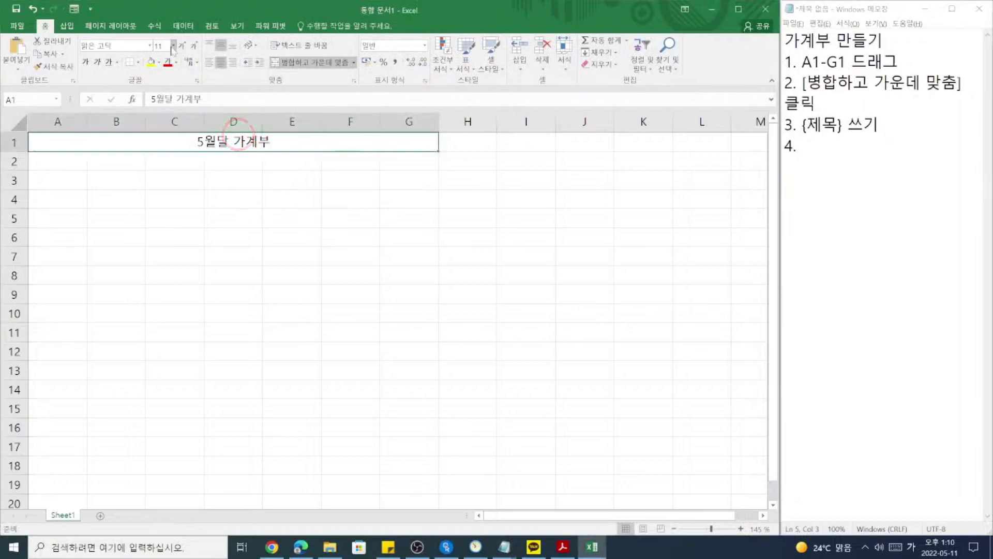
click(174, 46)
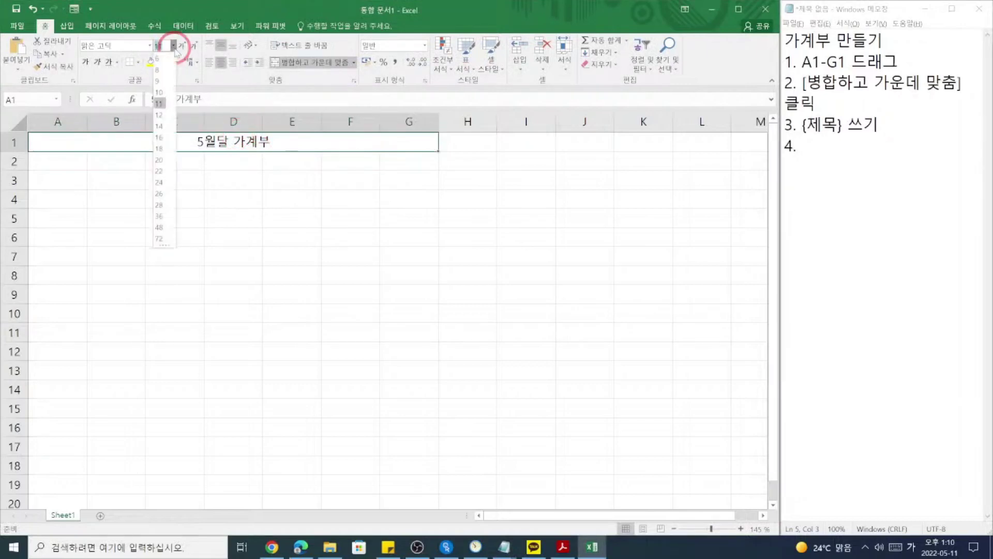
click(160, 183)
Switch to Notepad and complete the fourth instruction line as "4. 제목 크기변경(예:24pt)".
click(850, 156)
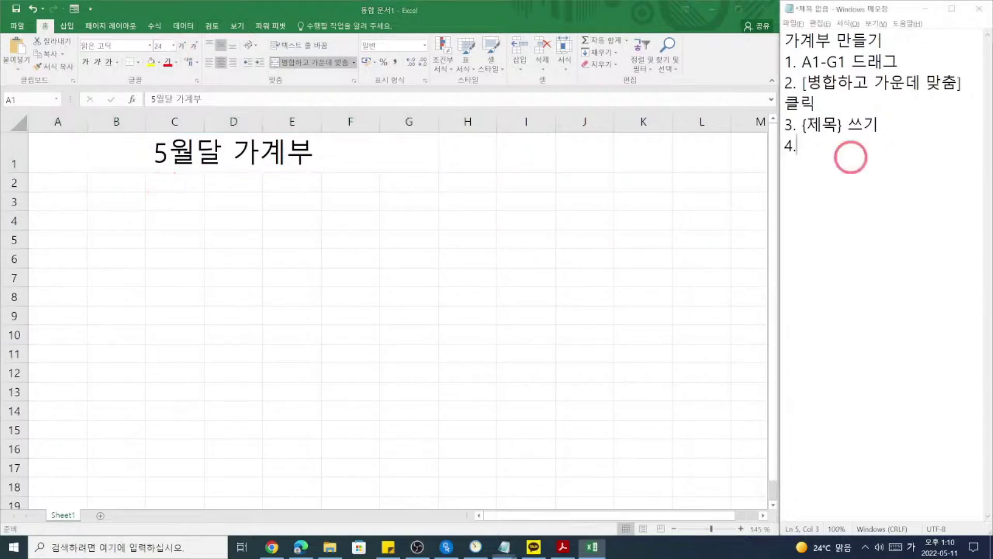
text(ㅈ)
text(ㅔ목 크기벼)
text(ㄴ경)
text(()
text(예:24)
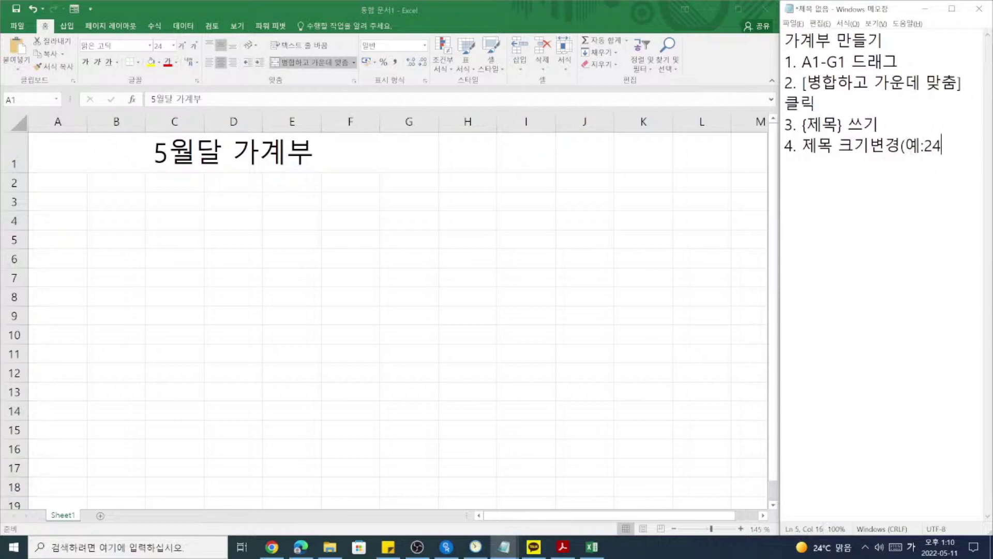
key(Hangul)
text(PT)
key(BackSpace)
text(pt))
Switch to Excel and select cell A2 below the title.
key(alt+Tab)
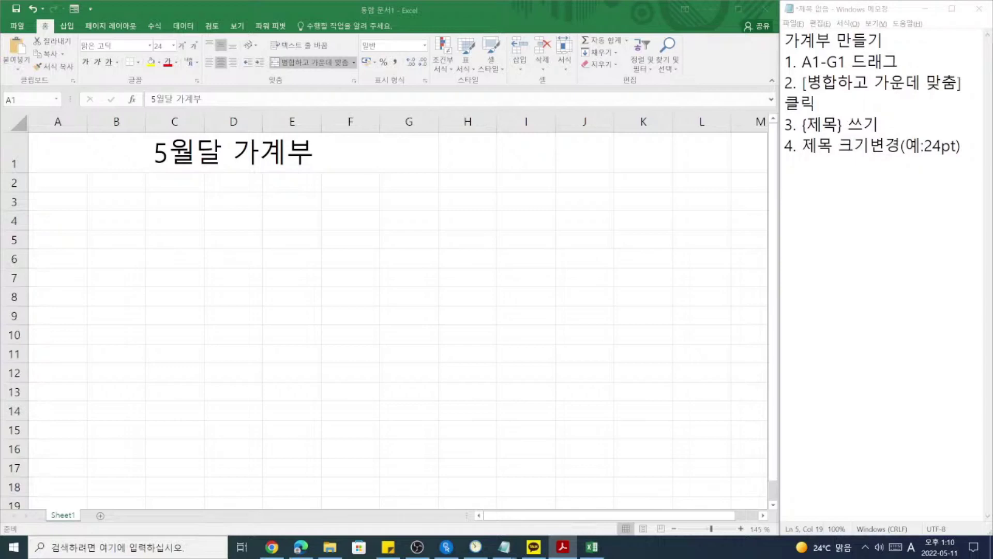
click(229, 189)
click(83, 183)
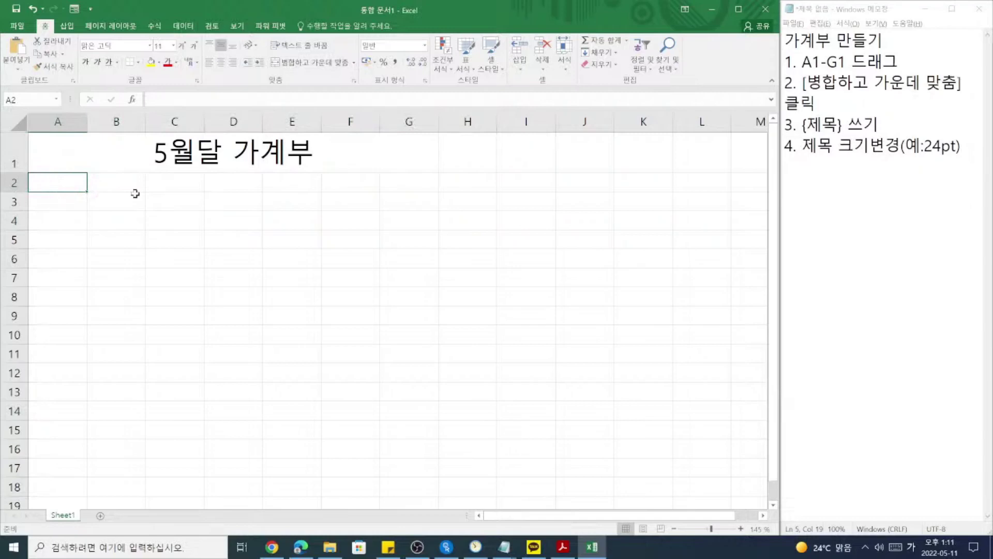
Switch to Notepad and start a fifth instruction line with "5.", set to Korean input.
click(902, 181)
click(972, 160)
key(Return)
text(5. k)
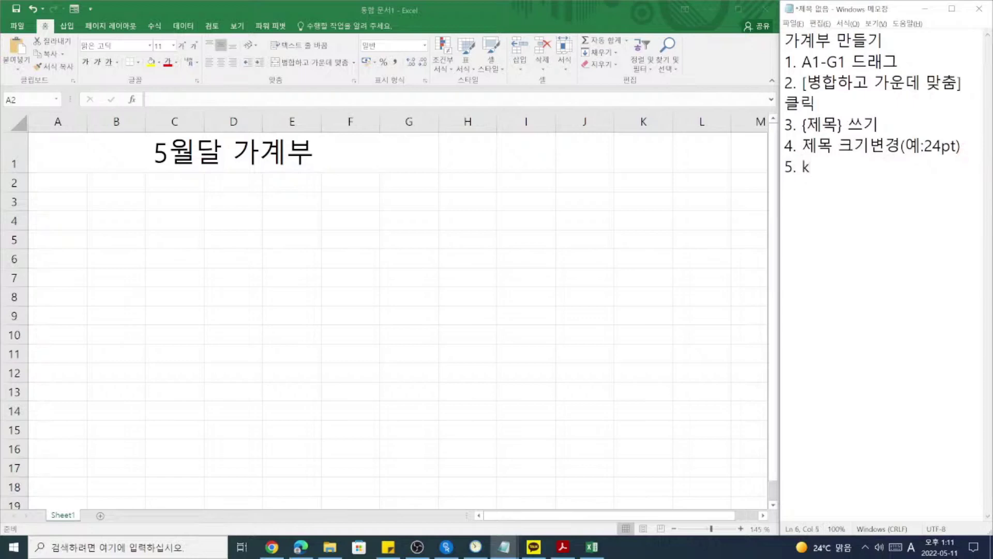
key(BackSpace)
key(Hangul)
text(가계부 제목)
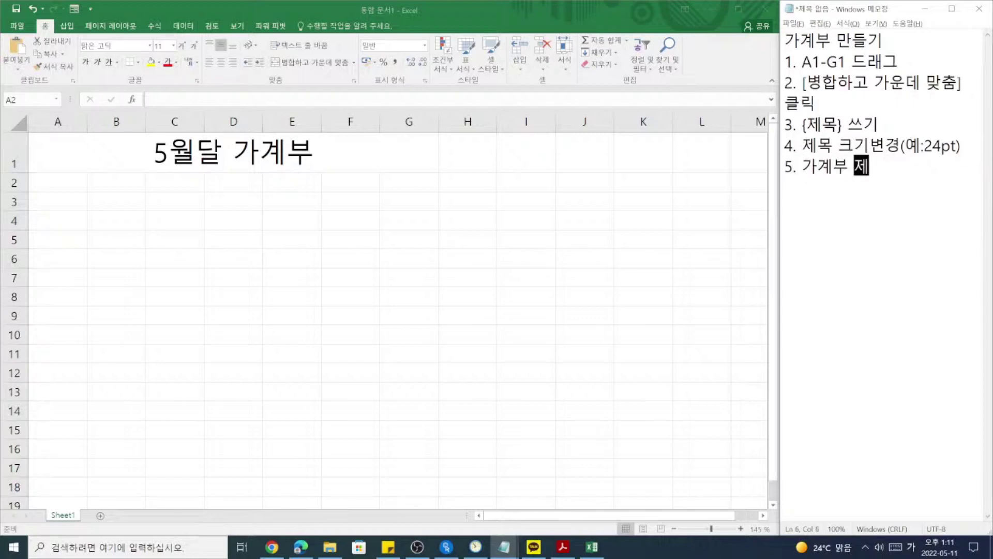
key(BackSpace)
key(BackSpace)
key(BackSpace)
key(BackSpace)
key(BackSpace)
key(BackSpace)
key(BackSpace)
key(BackSpace)
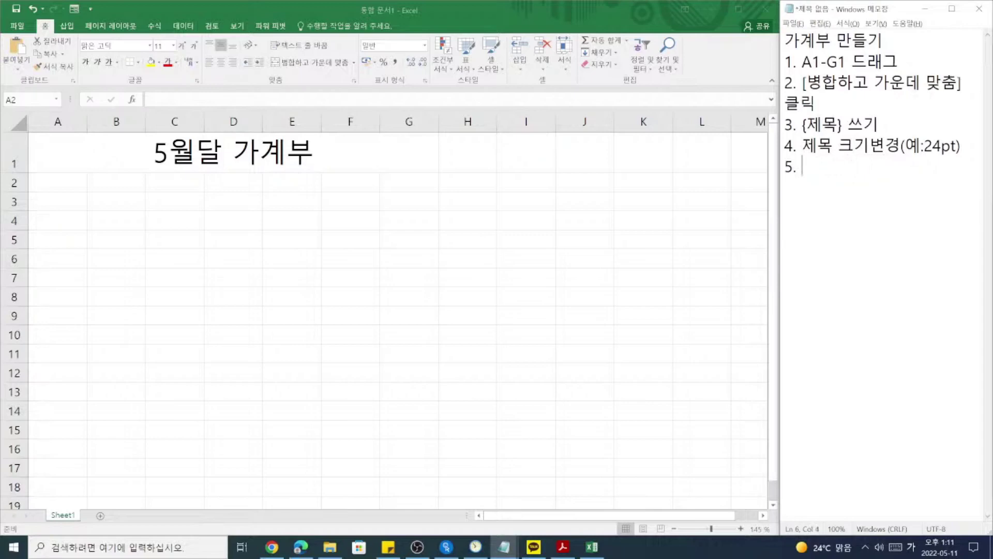
Complete the fifth instruction line with the text "가계부 항목쓰기".
text(가계부 항)
text(목쓰기)
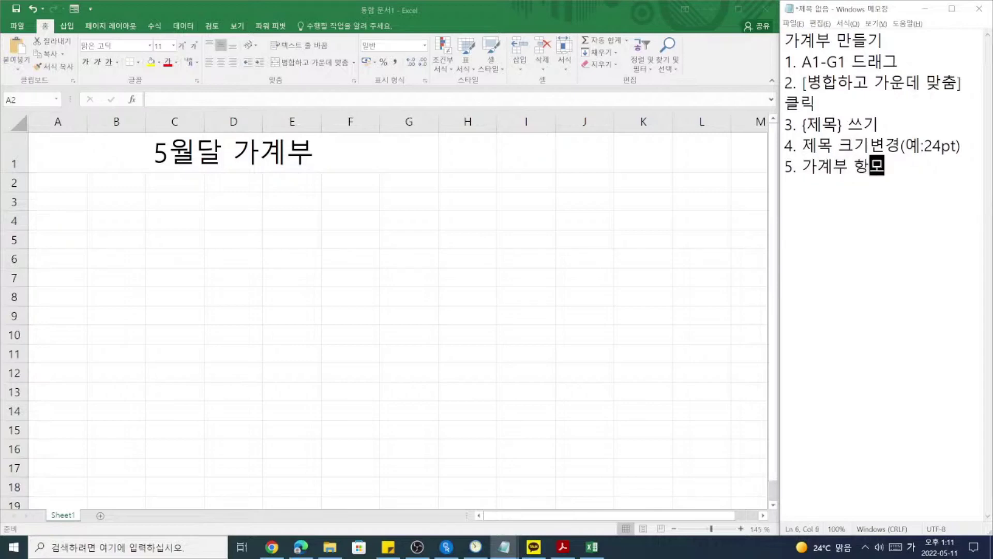
Switch to Excel and enter the column headings 번호, 일자, 적요 and 입금 in cells A2 through D2.
click(381, 227)
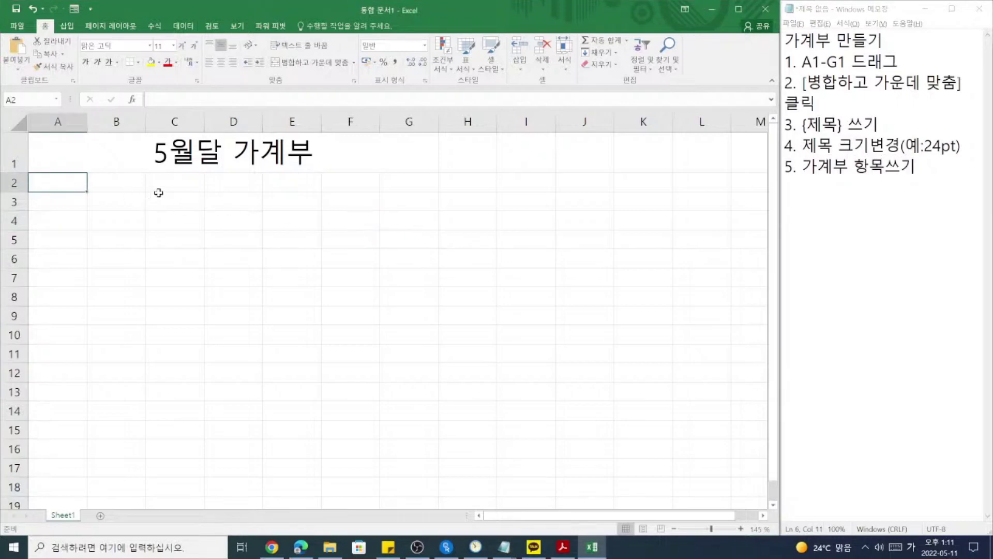
text(번호)
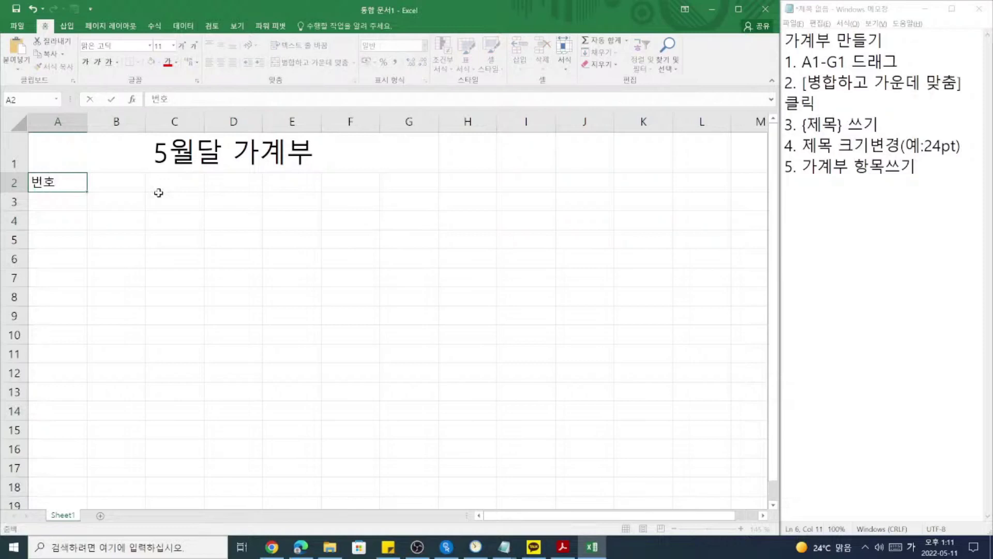
key(Tab)
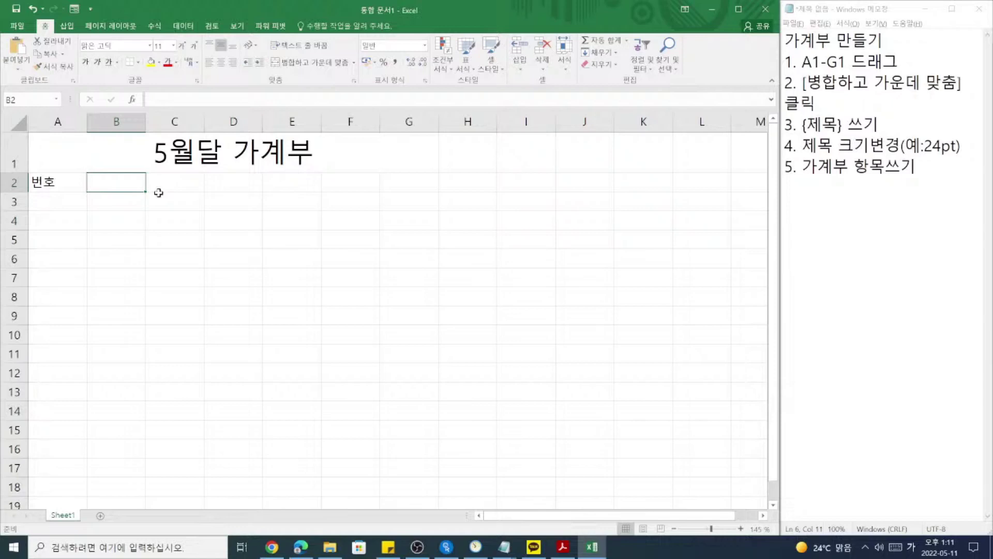
text(일자)
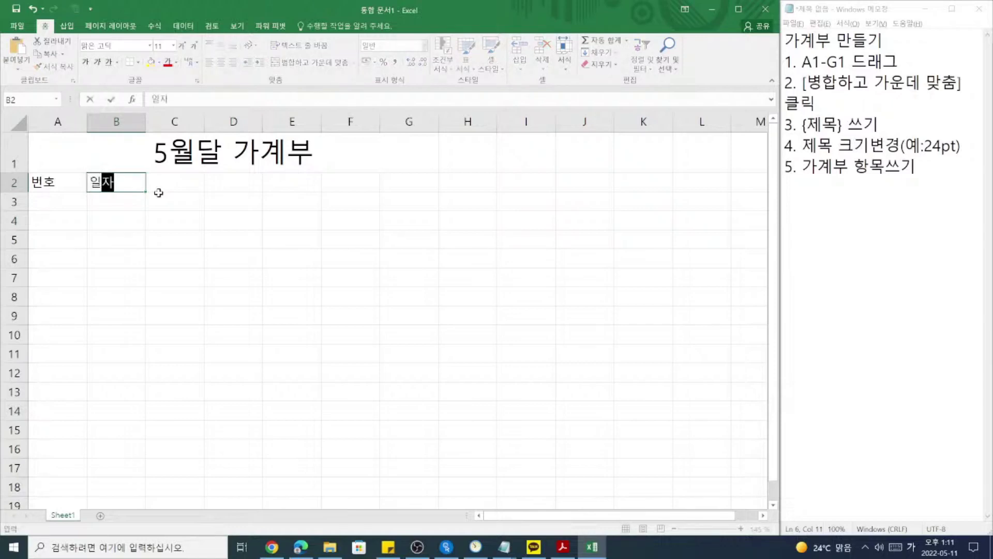
key(Tab)
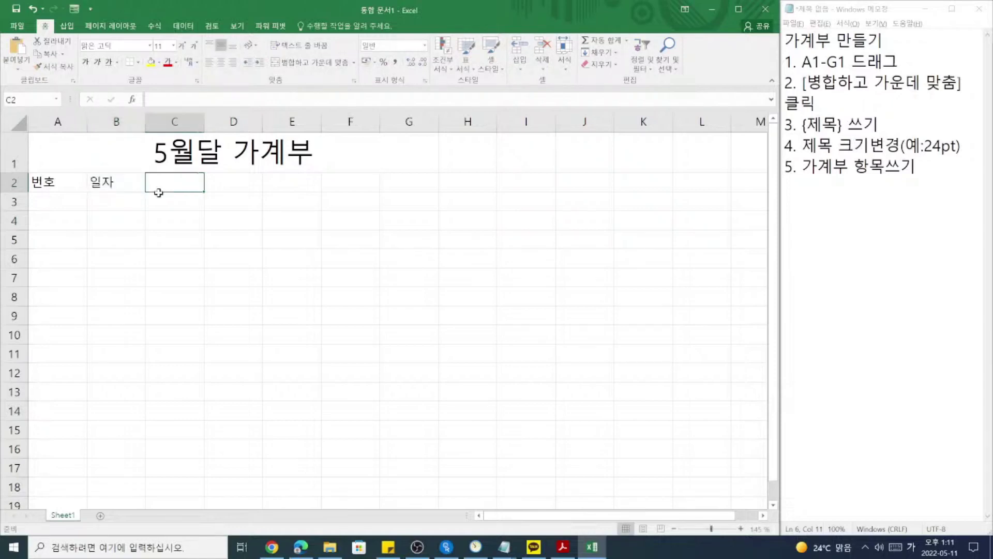
text(적ㅇ)
text(요)
key(Tab)
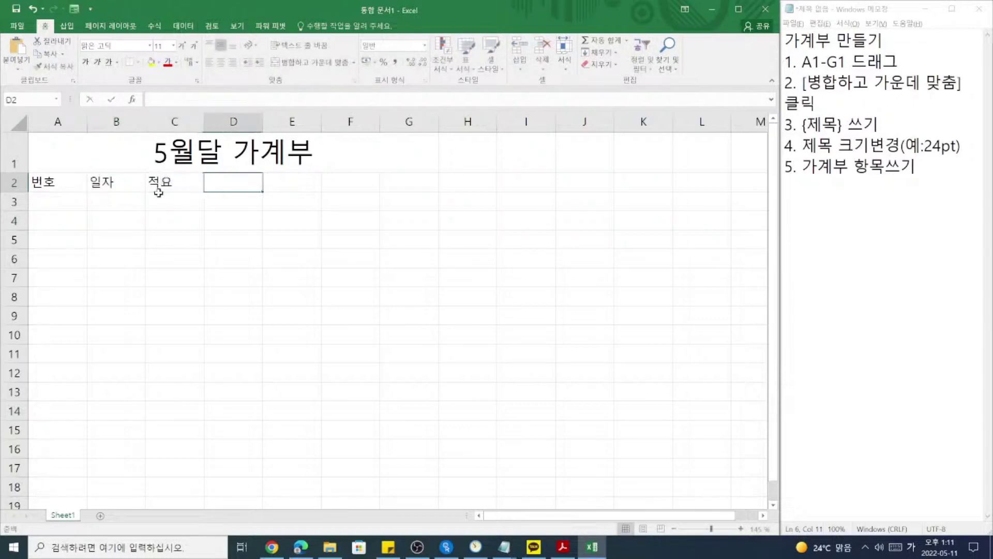
text(입그ㅁ)
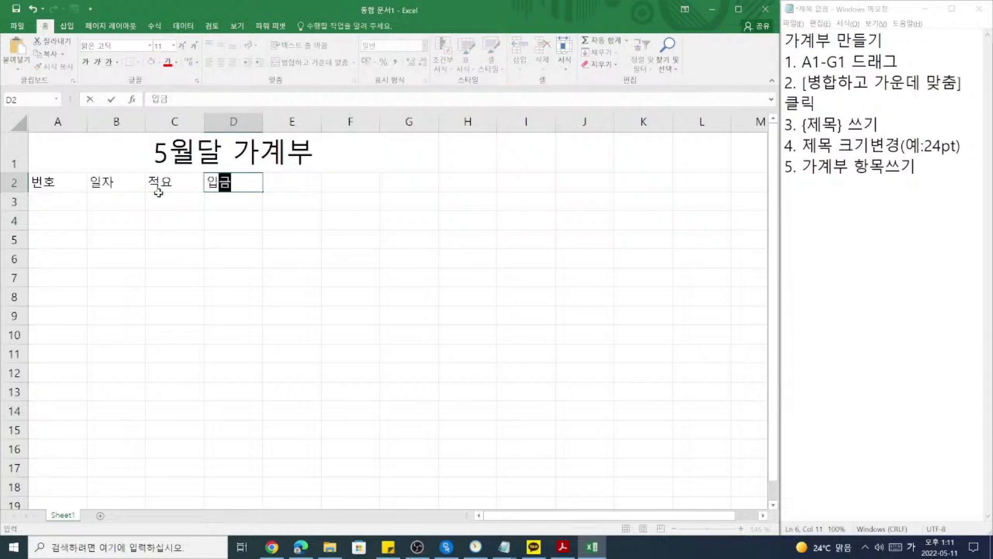
key(Tab)
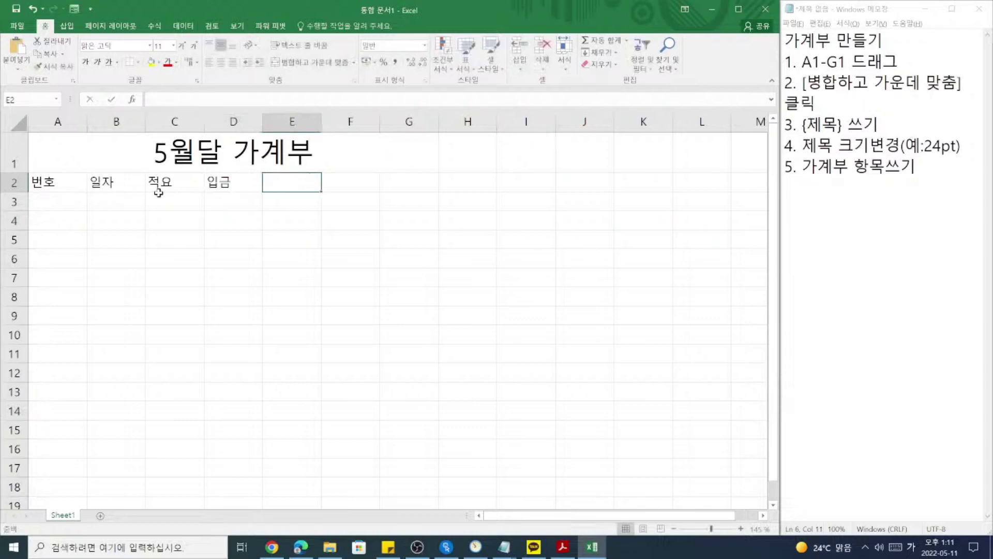
key(Left)
key(Left)
key(Right)
key(Right)
key(Right)
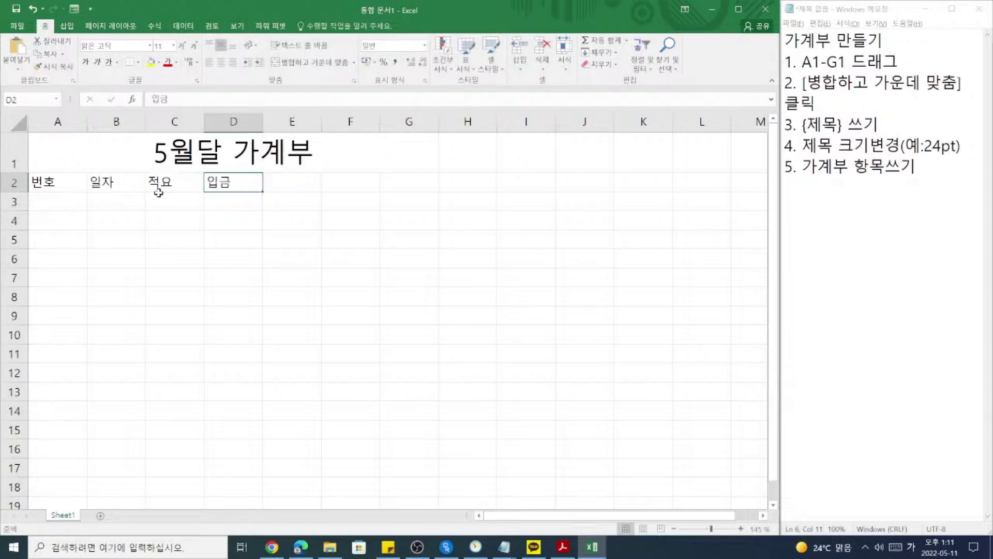
key(Left)
key(Left)
key(Left)
key(Right)
key(Right)
key(Right)
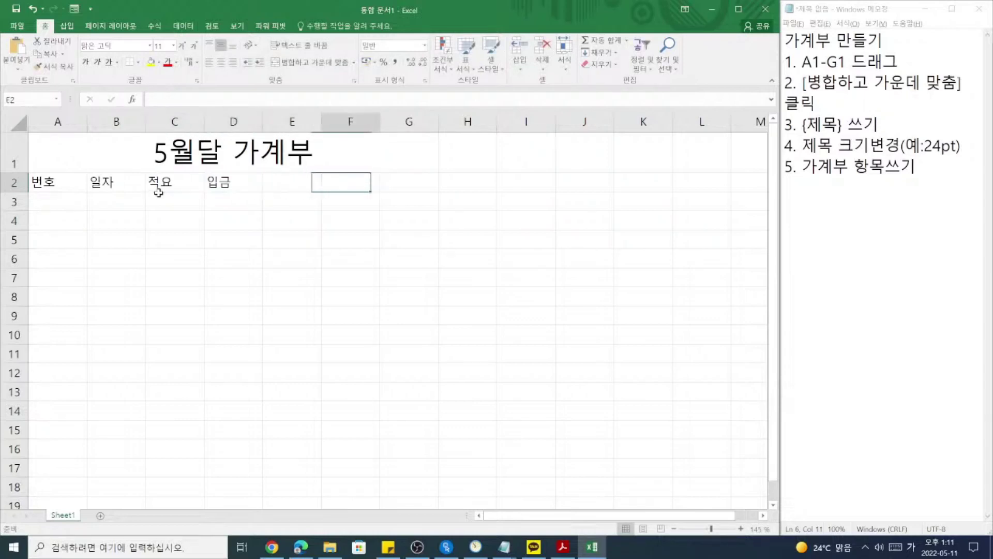
key(Left)
key(Left)
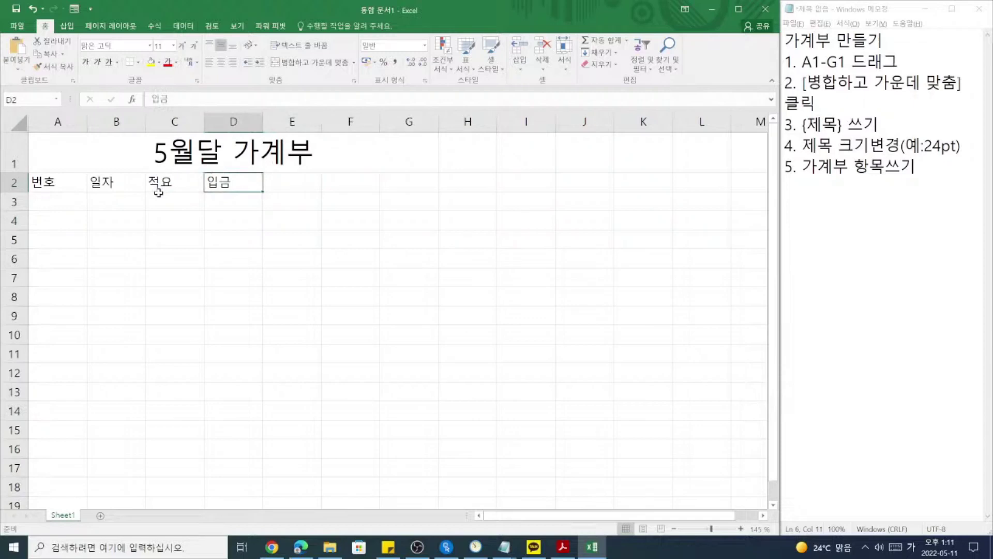
key(Right)
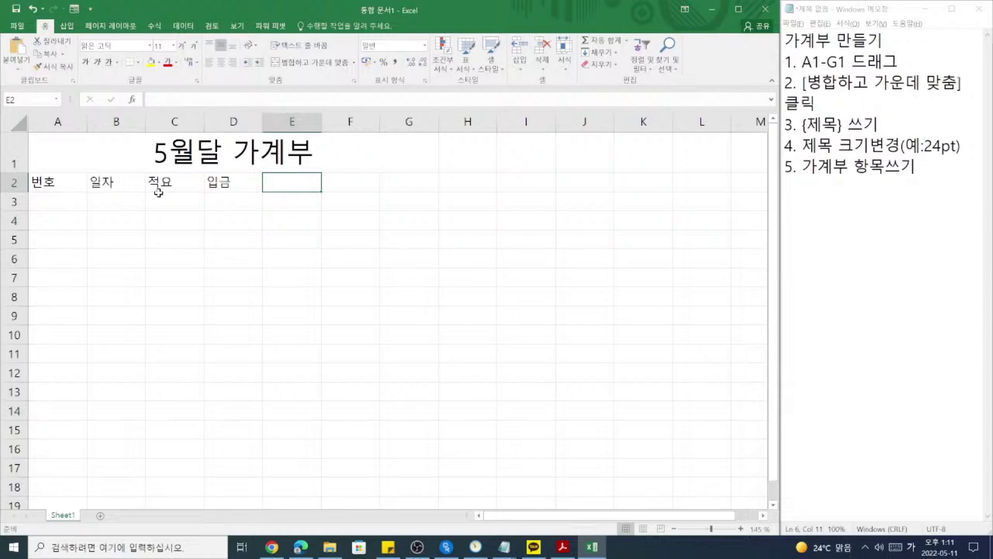
Enter the remaining column headings 출금, 잔금 and 비고 in cells E2 through G2.
text(출금)
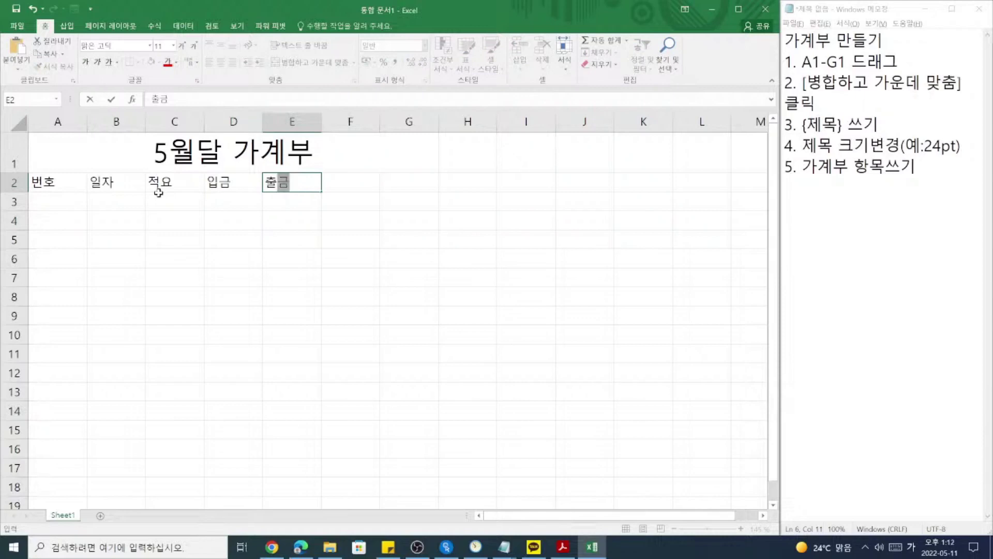
key(Tab)
text(잔ㄱ)
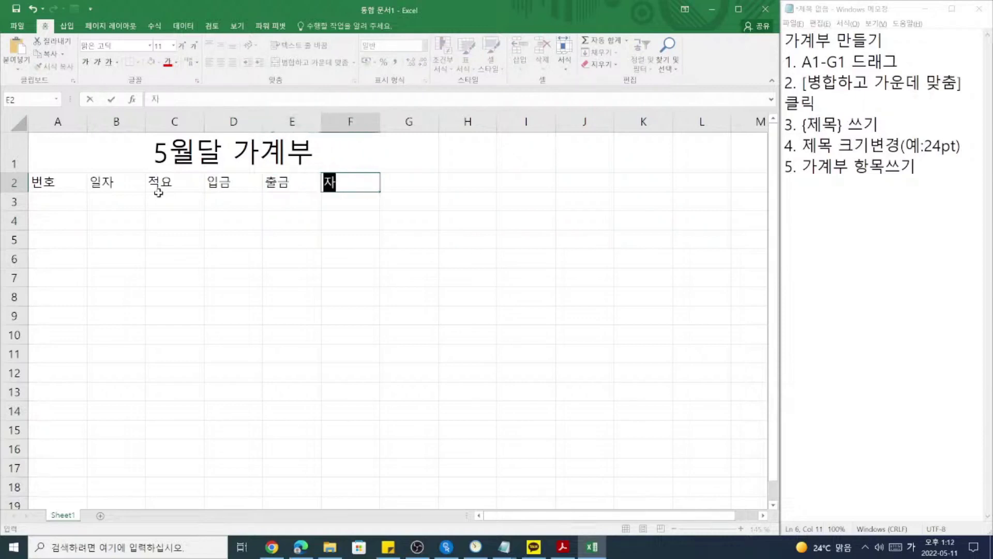
text(ㅡㅁ)
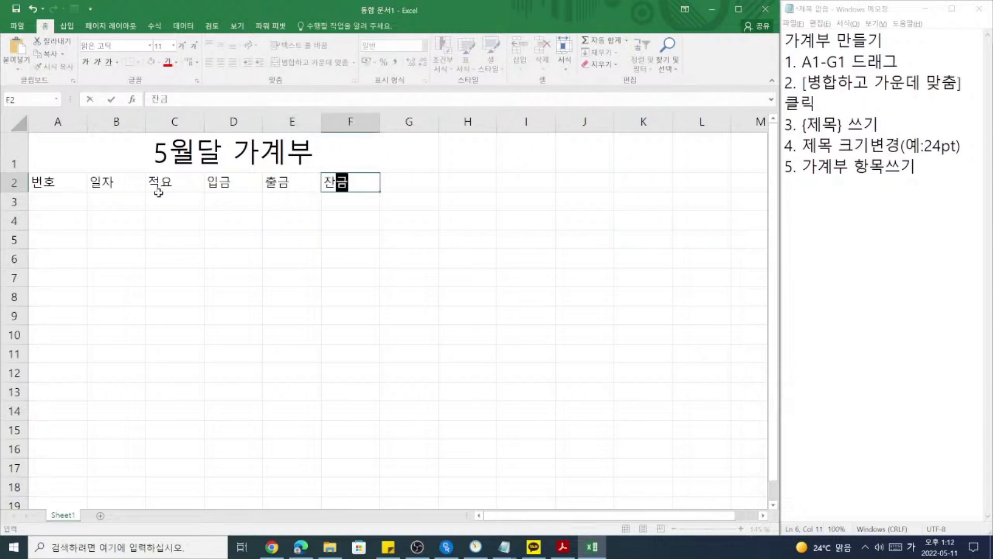
key(Tab)
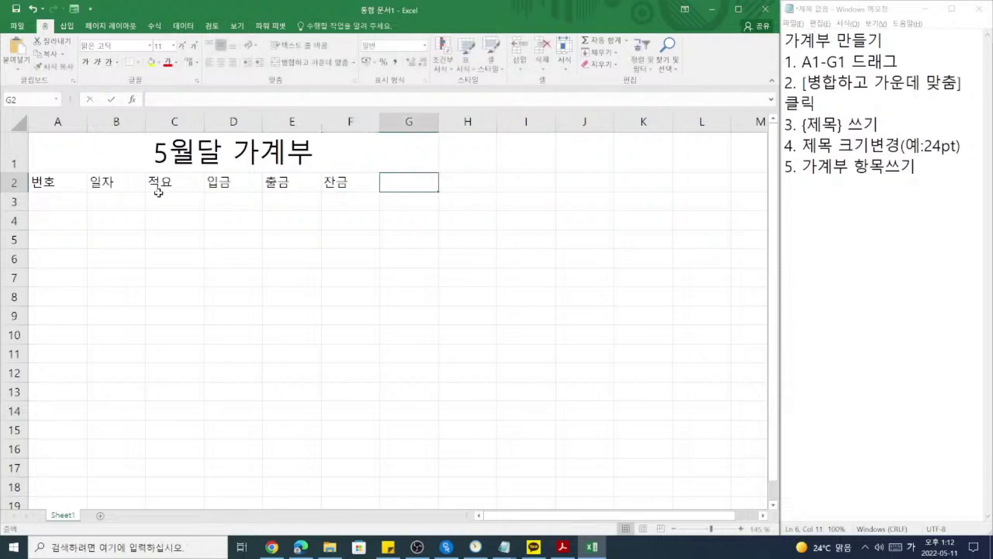
text(비고)
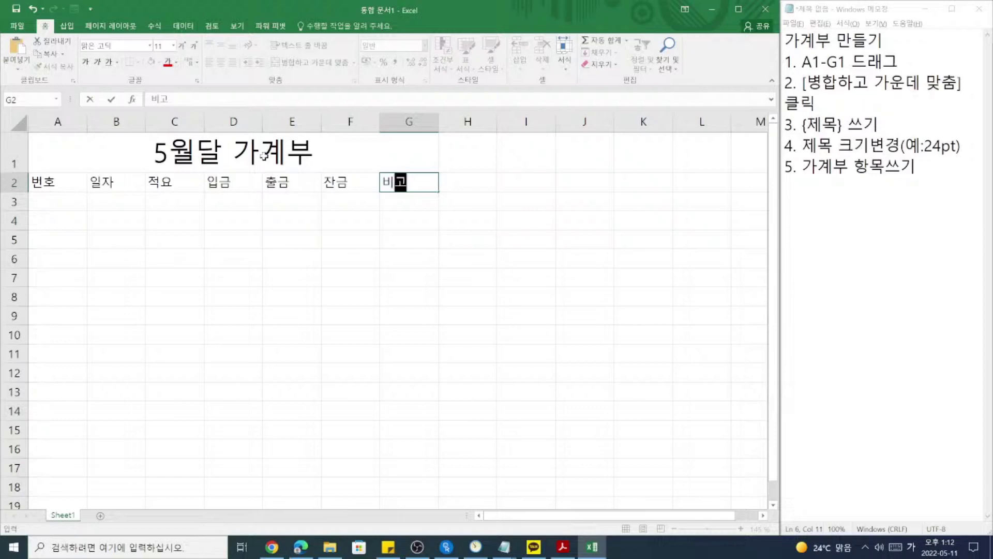
key(Return)
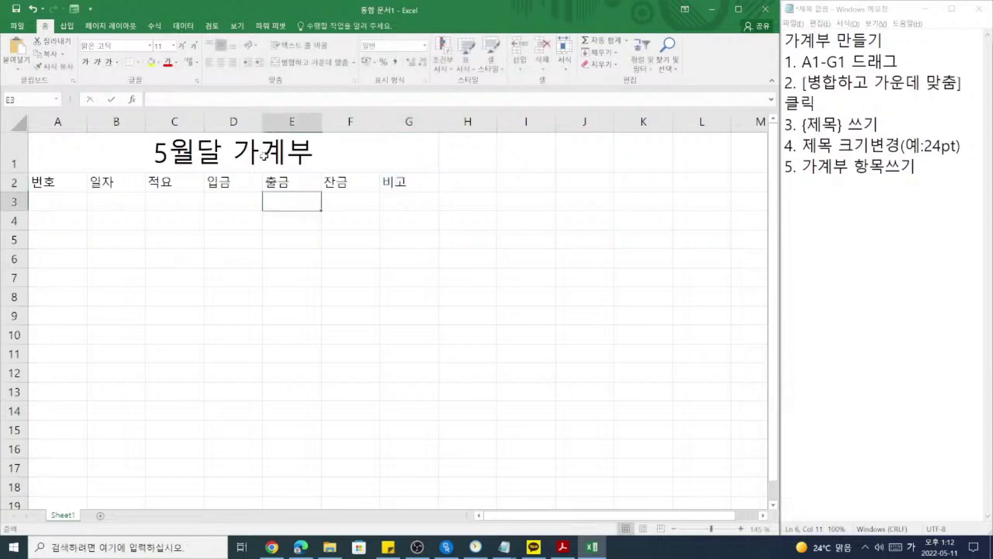
key(Home)
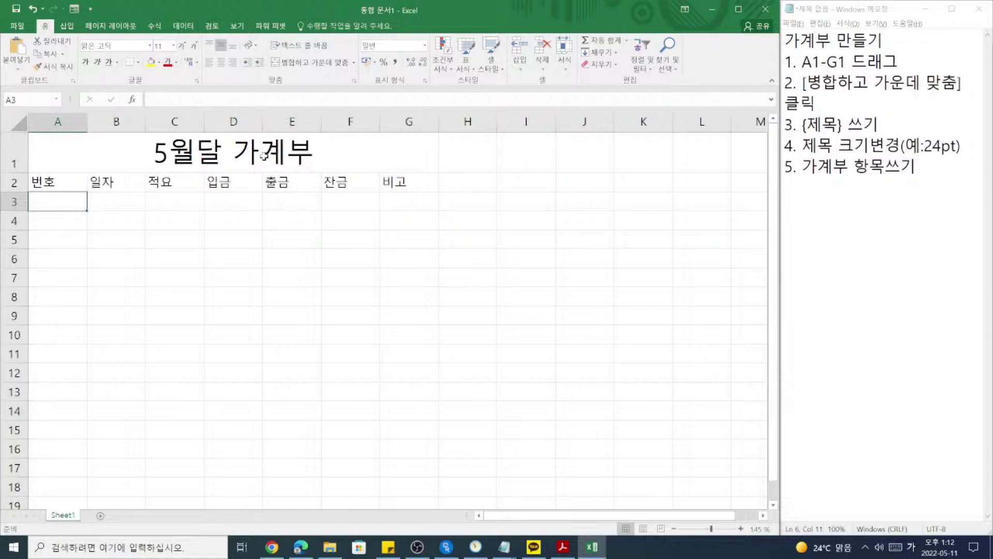
key(Up)
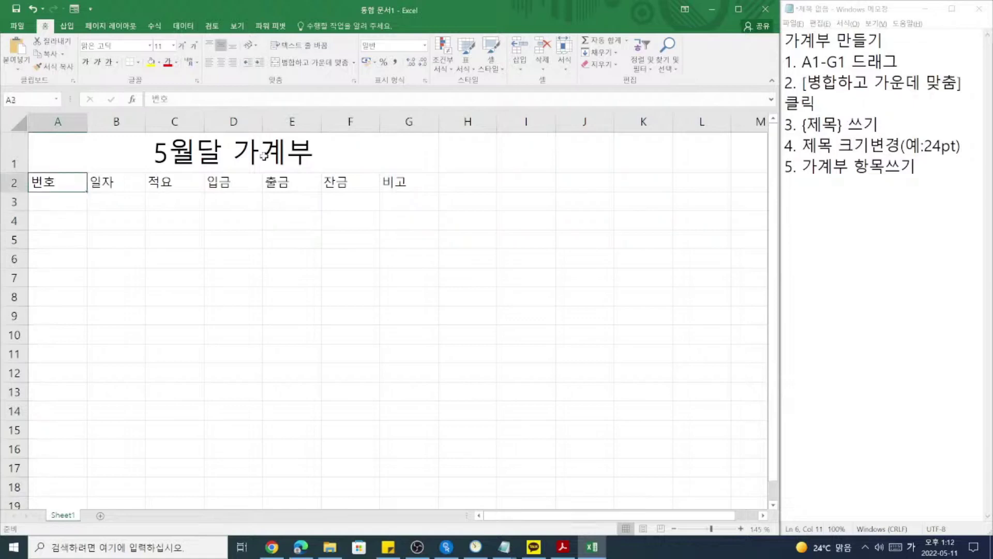
key(Right)
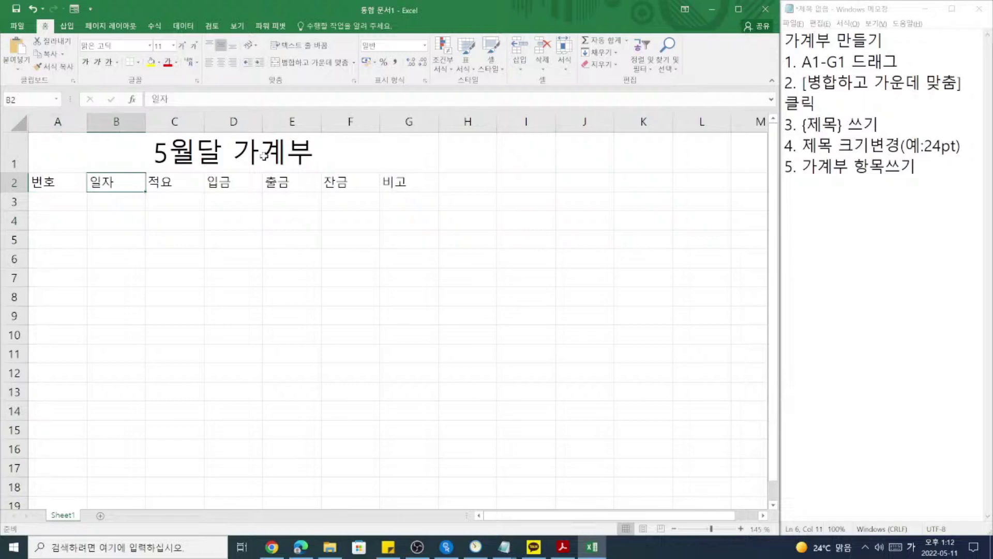
key(Right)
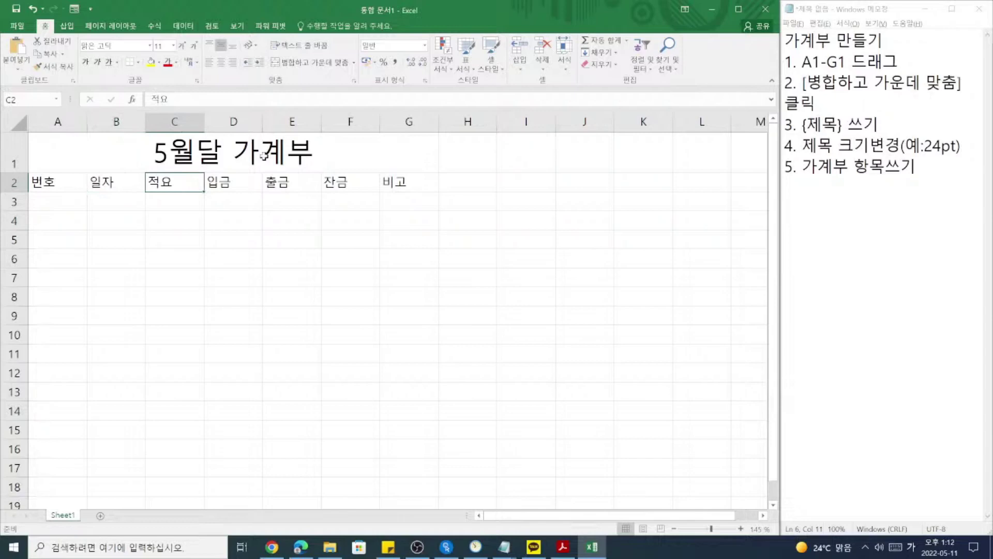
key(Right)
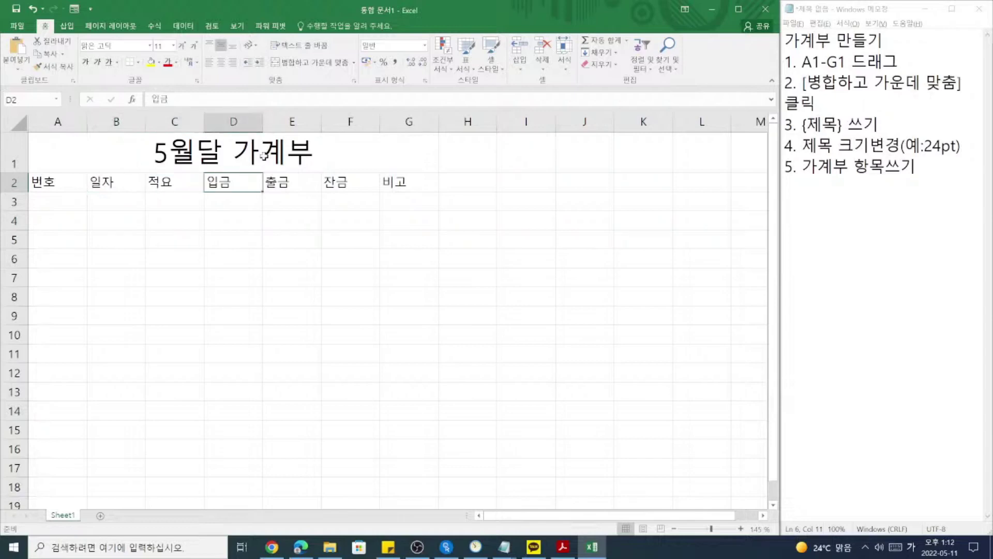
key(Right)
key(Right)
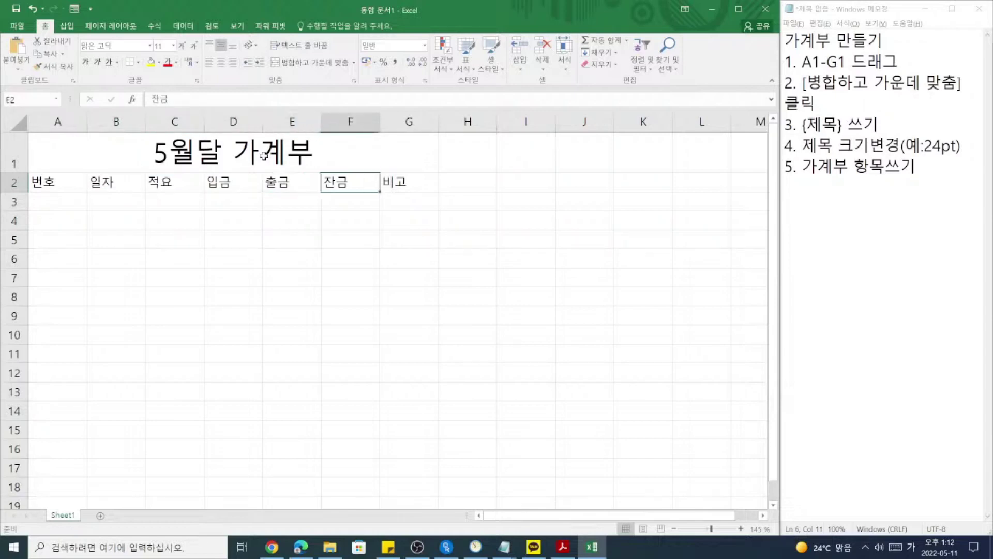
key(Right)
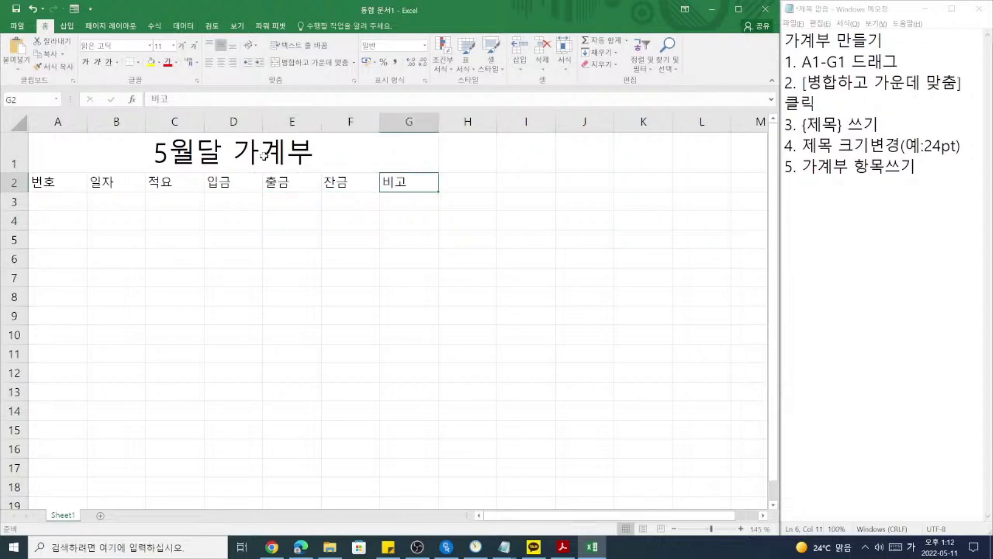
Enter 1 in cell A3 as the first entry under the 번호 heading.
key(Down)
key(Home)
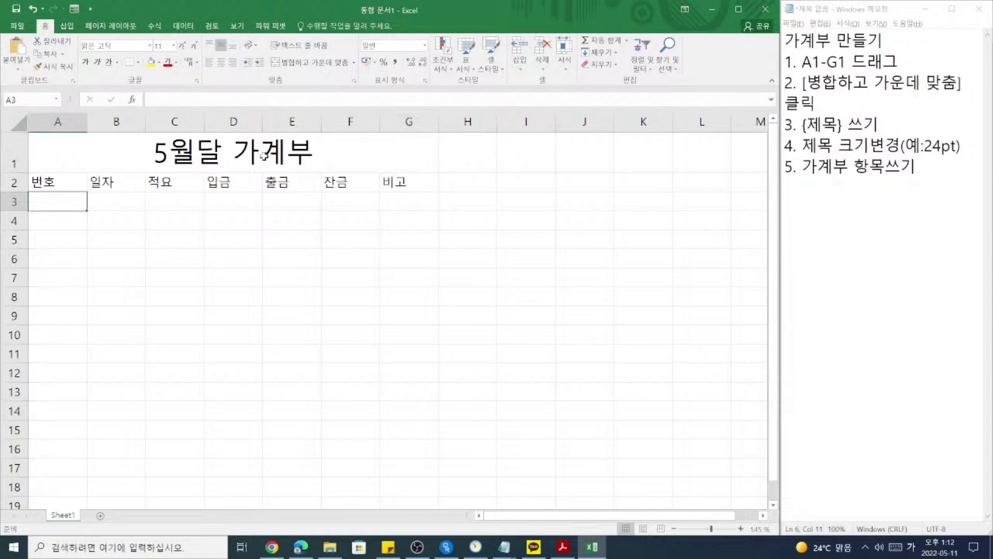
text(1)
key(Return)
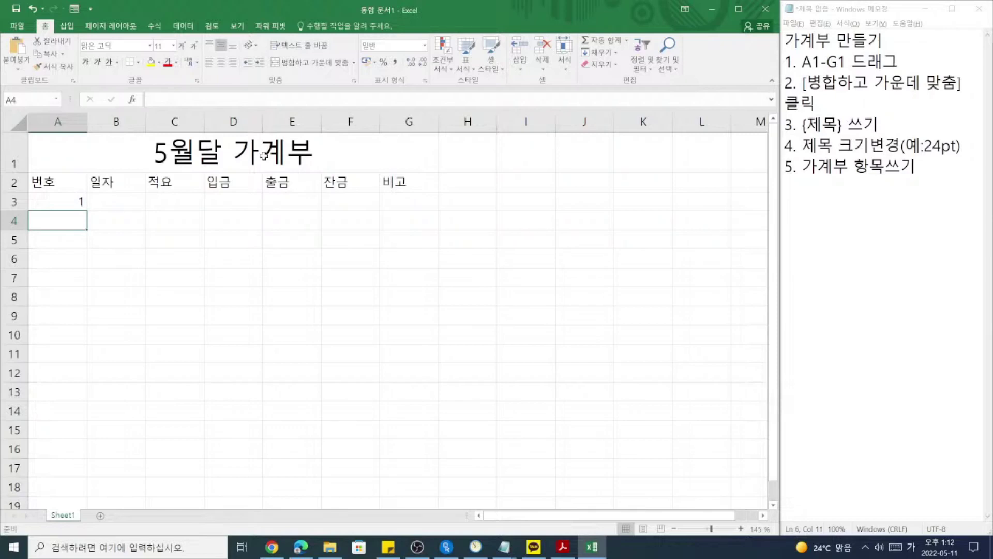
Try auto-filling a consecutive number series from A3 down to A12 and undo the fill.
click(72, 214)
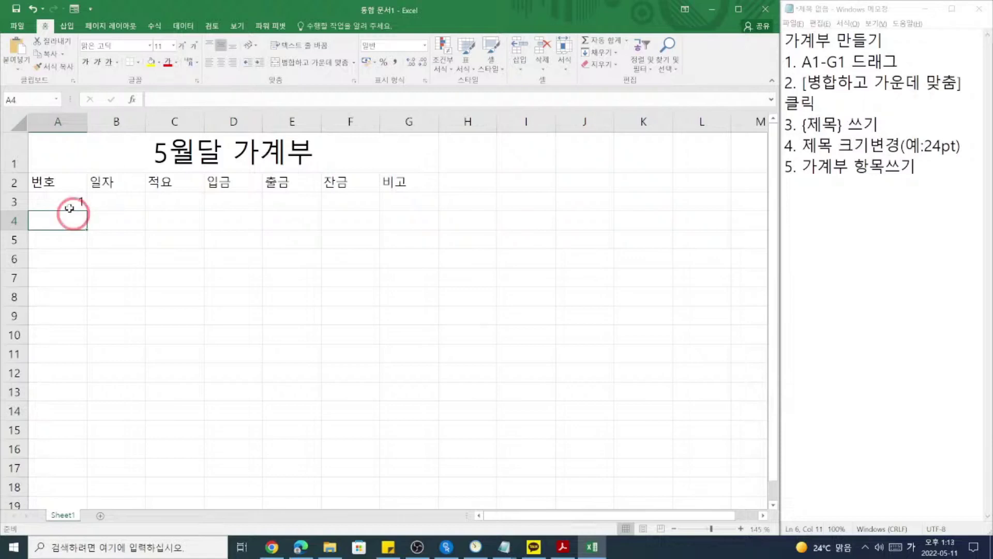
click(69, 205)
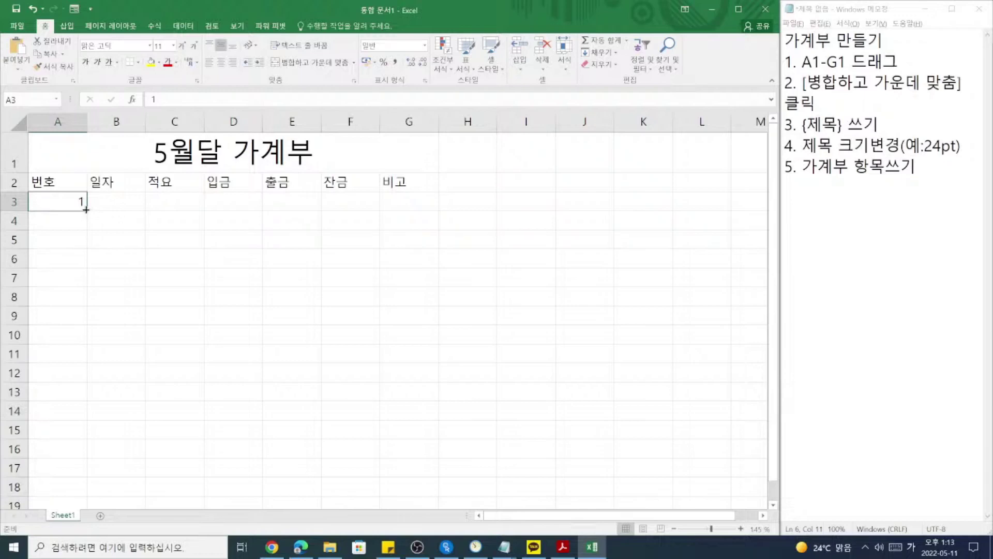
drag(86, 209, 85, 387)
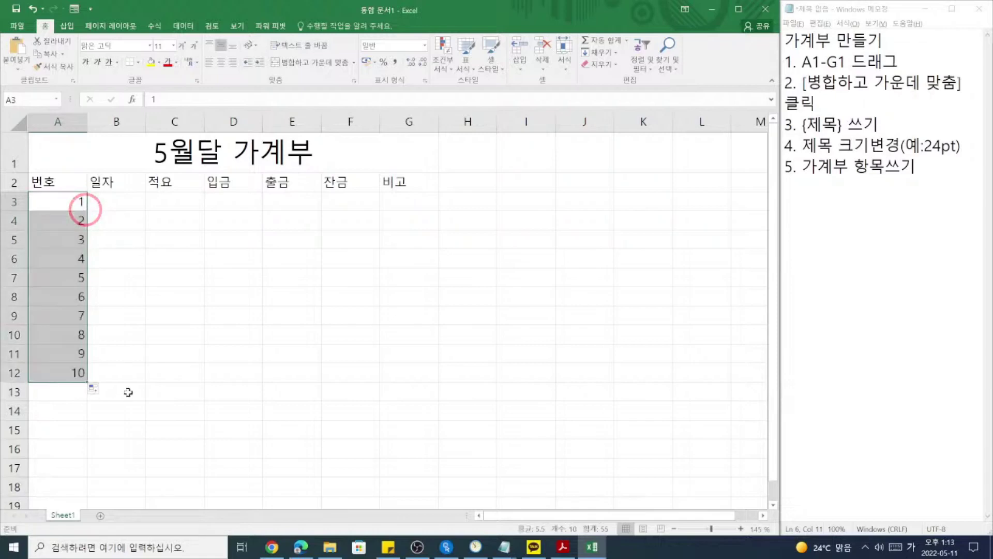
key(ctrl+z)
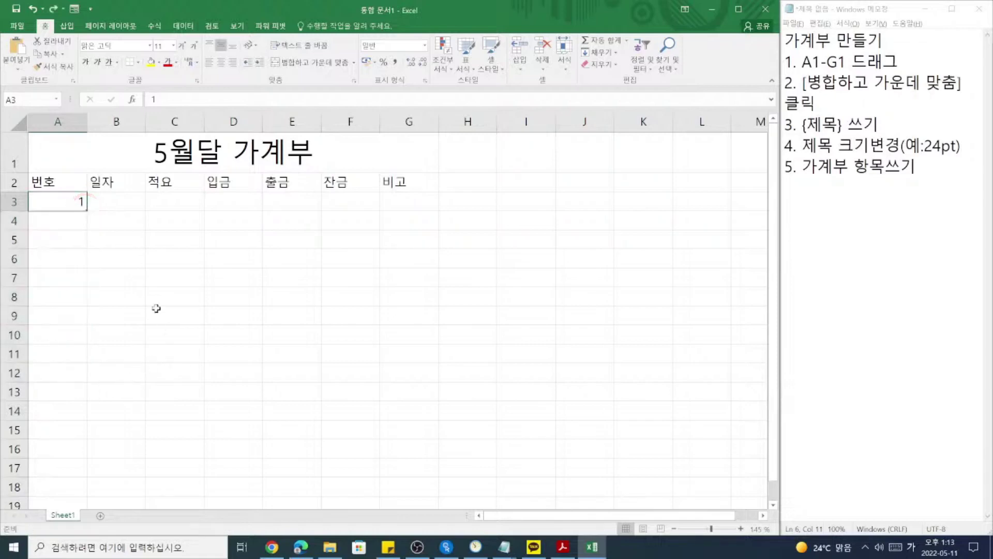
Fill column A from A3 down to A16 with consecutive numbers using the Fill Series option (연속 데이터 채우기).
click(80, 210)
drag(88, 212, 88, 213)
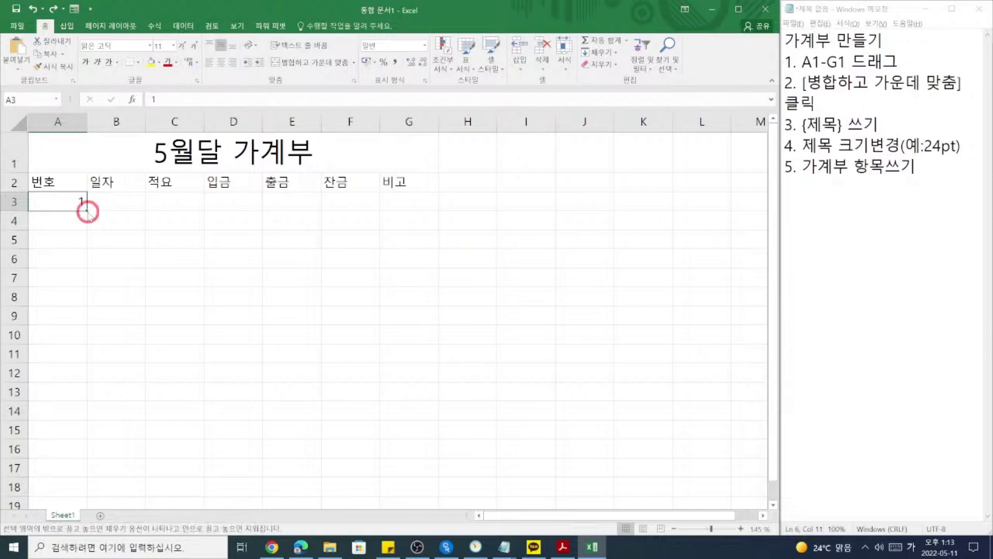
drag(88, 212, 80, 455)
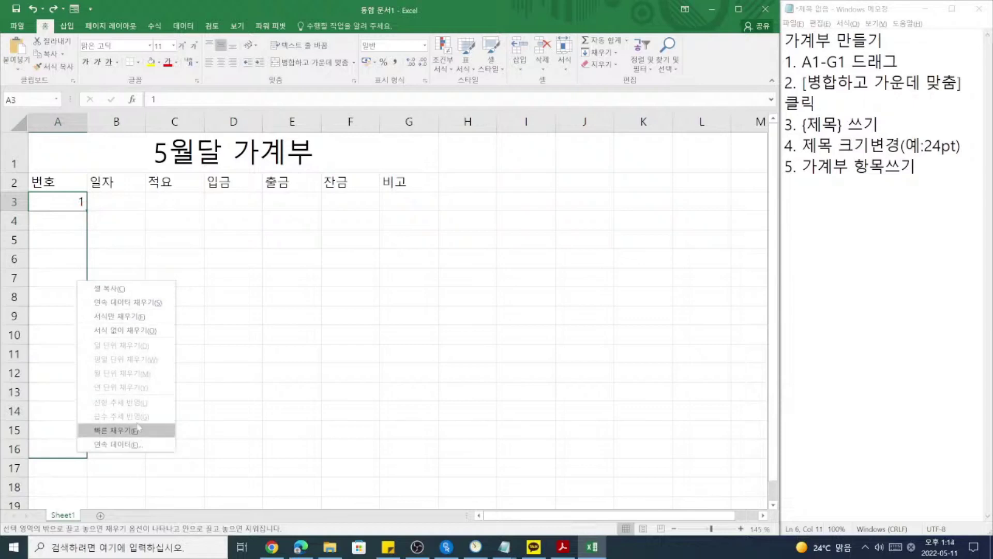
click(145, 305)
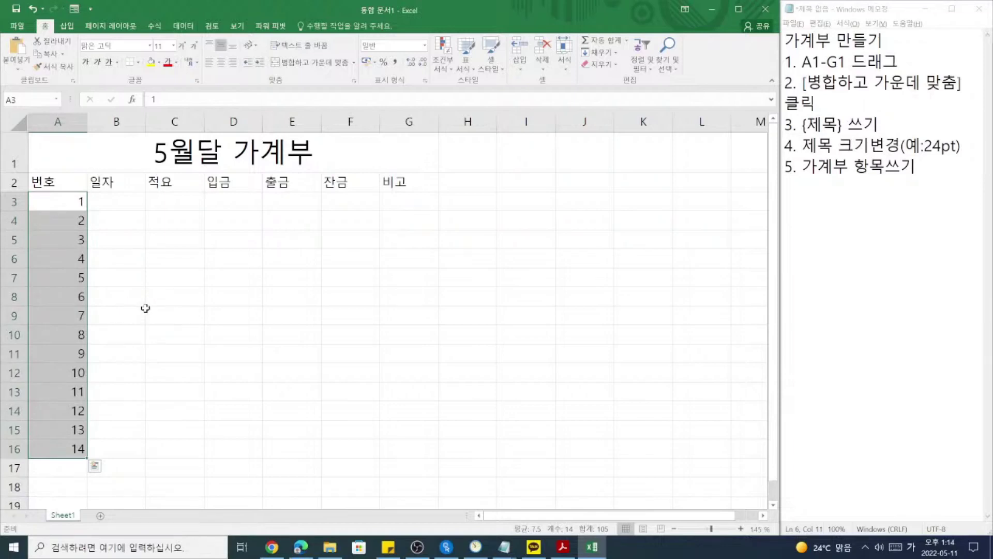
Clear the filled numbers below the first one, in cells A4 through A16.
click(146, 307)
drag(77, 316, 89, 450)
key(Delete)
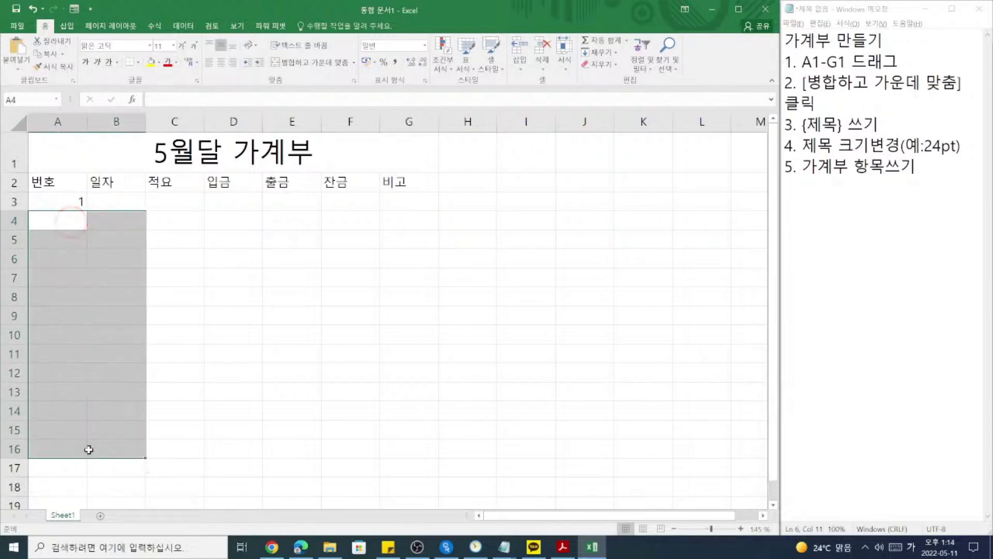
click(157, 408)
Enter 2 in cell A4 and extend the two-number pattern of A3:A4 down to A19.
click(68, 217)
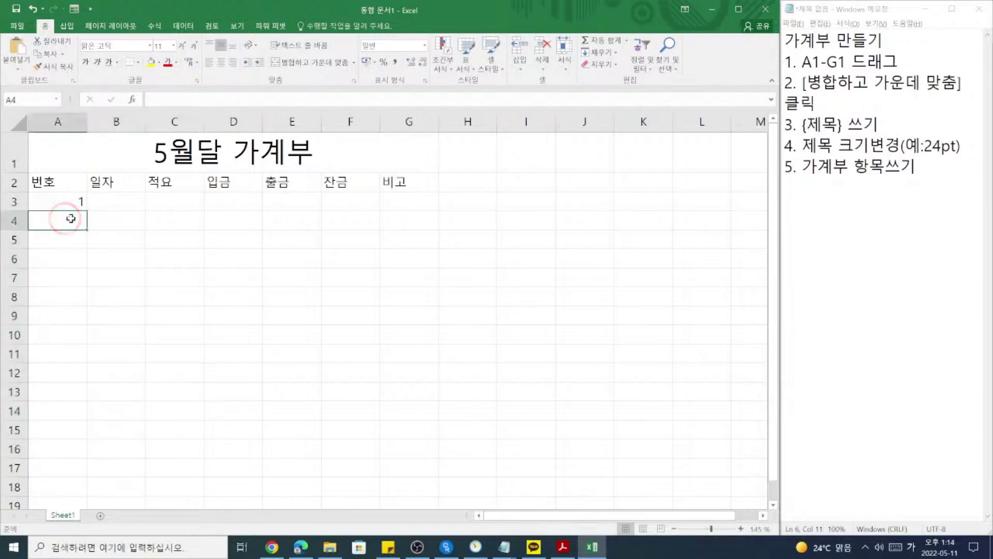
text(2)
drag(67, 201, 71, 220)
click(228, 253)
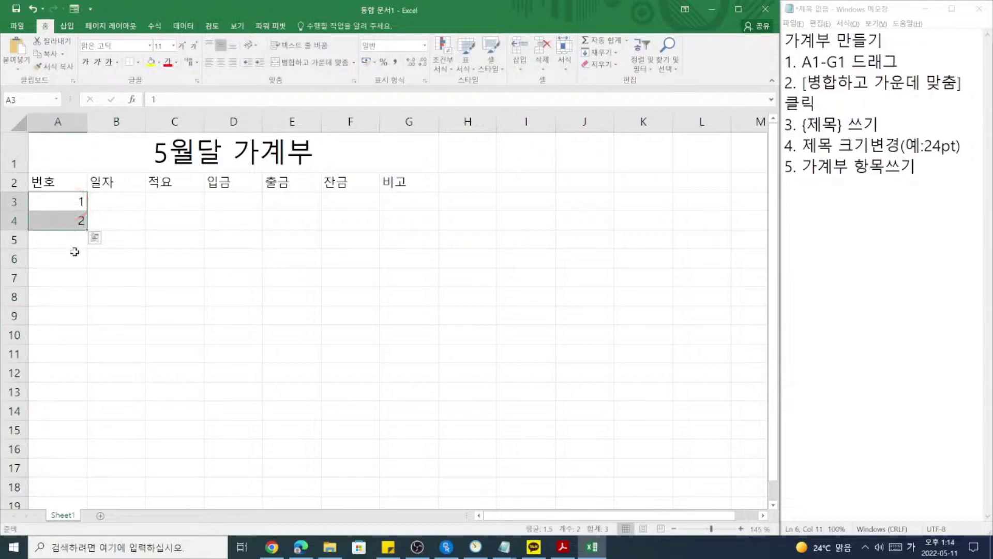
drag(86, 231, 73, 505)
scroll(79, 445, down, 2)
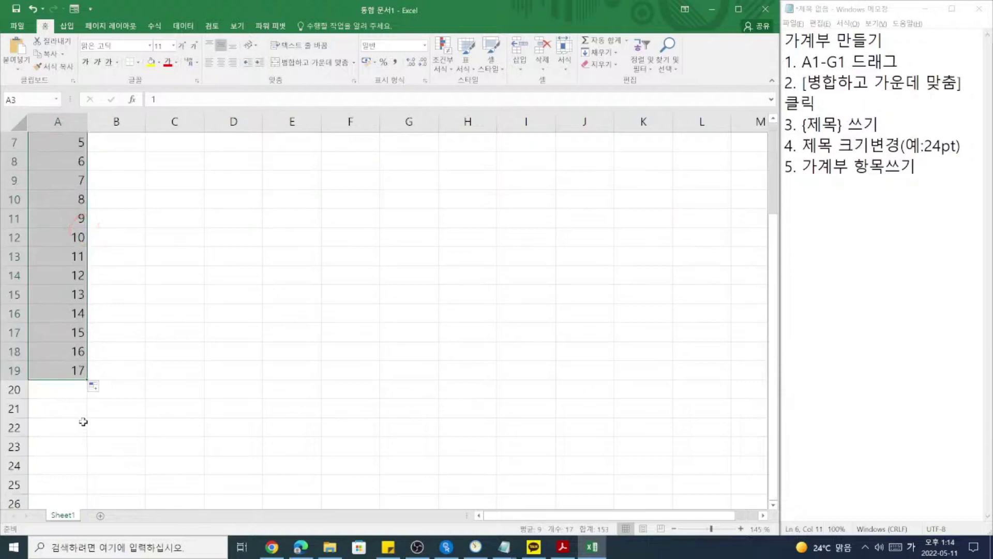
scroll(145, 366, up, 2)
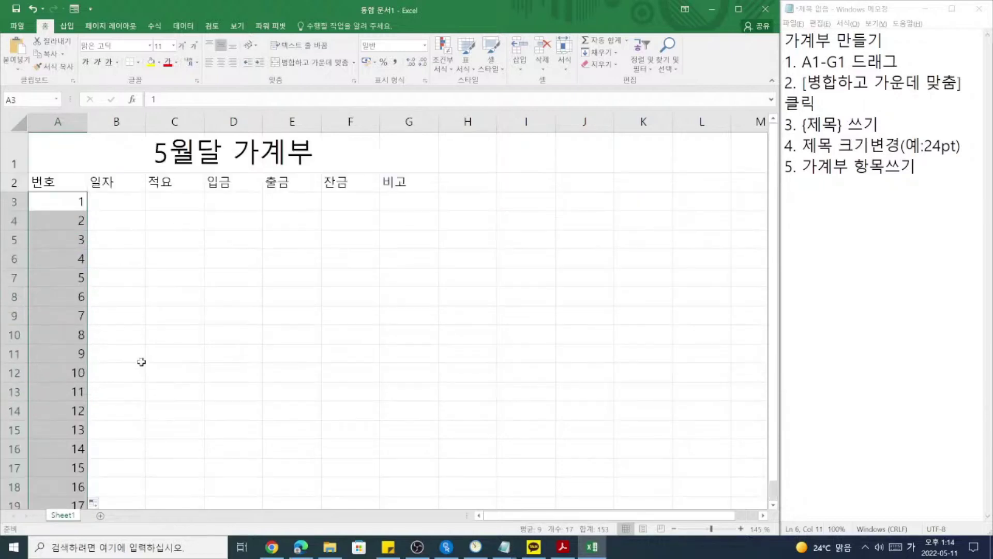
click(57, 203)
click(57, 220)
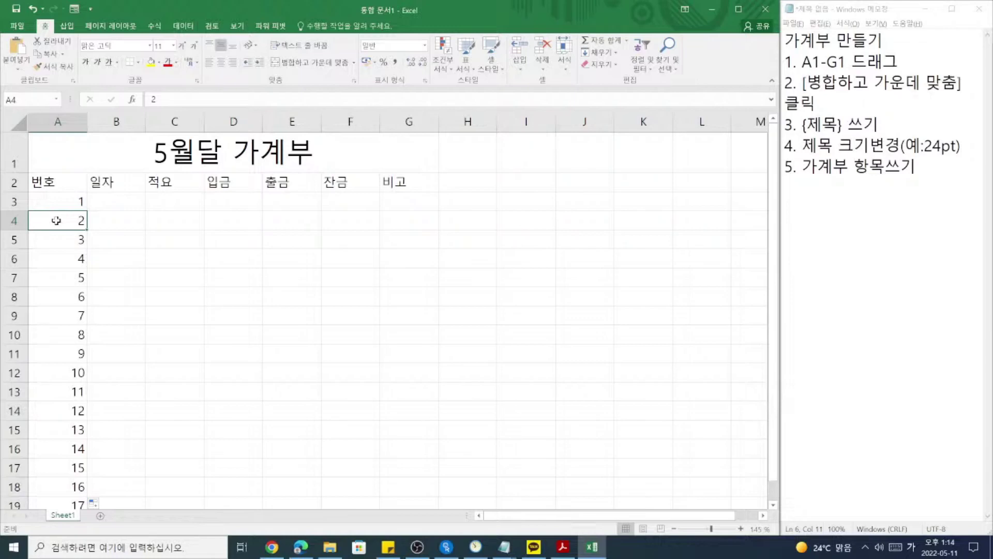
scroll(297, 332, down, 2)
scroll(297, 332, up, 2)
click(832, 206)
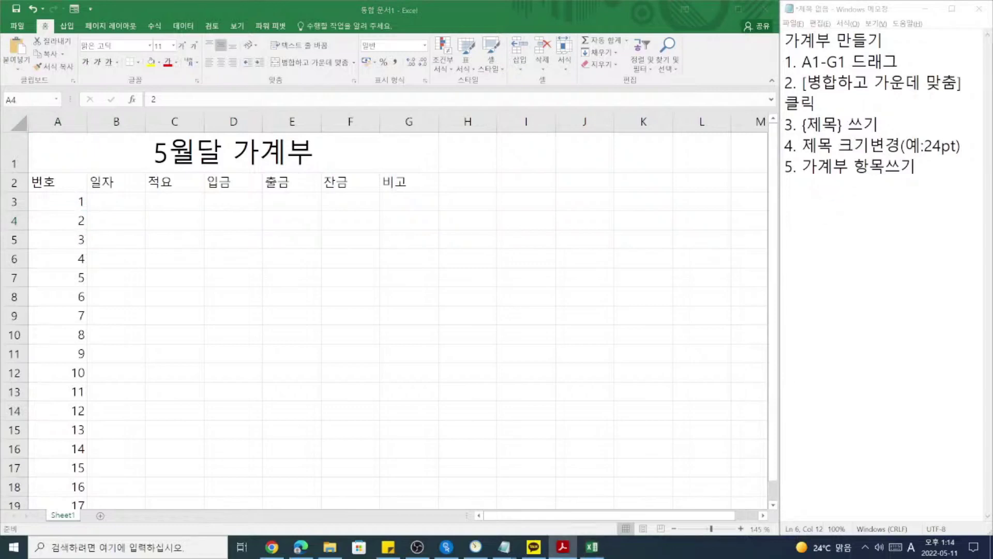
click(238, 361)
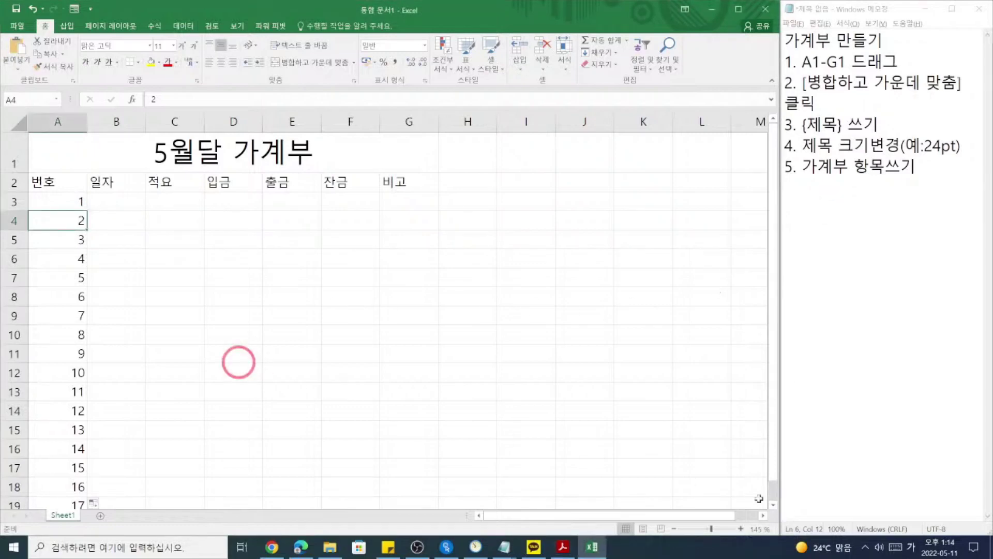
click(933, 549)
click(452, 407)
Extend the number series in column A from its last filled rows down to cell A33.
scroll(166, 366, down, 1)
scroll(166, 367, down, 3)
click(72, 315)
drag(85, 324, 88, 414)
click(140, 339)
drag(79, 294, 87, 484)
scroll(83, 435, down, 3)
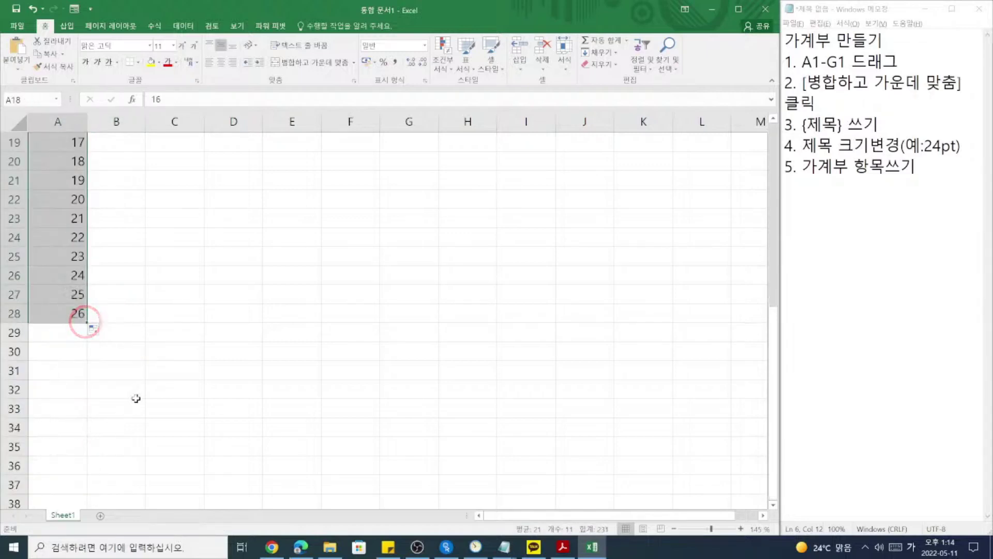
drag(87, 324, 87, 418)
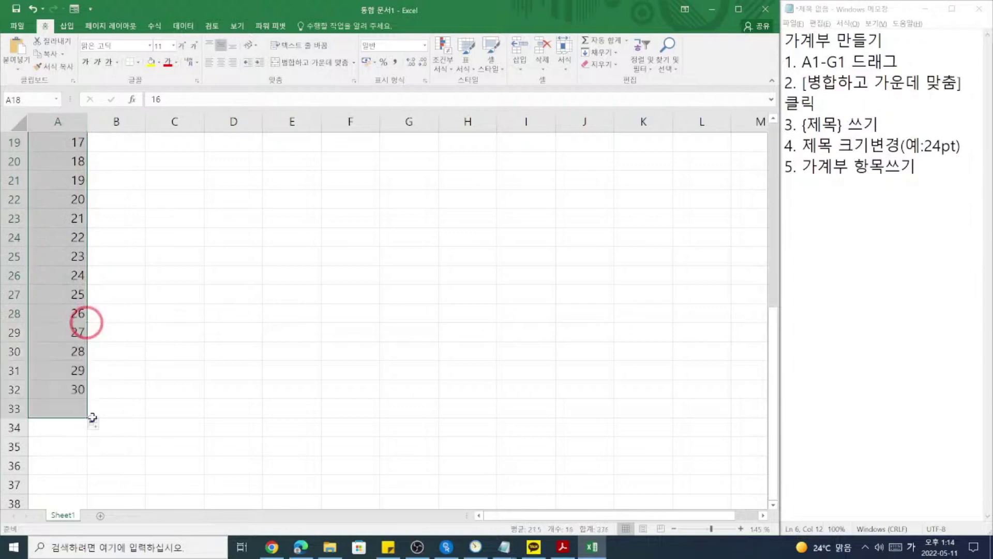
click(167, 420)
Switch to Notepad, add the instruction line "6. 번호 넣기(연속채우기)" and start the following line with "7.".
scroll(167, 419, up, 6)
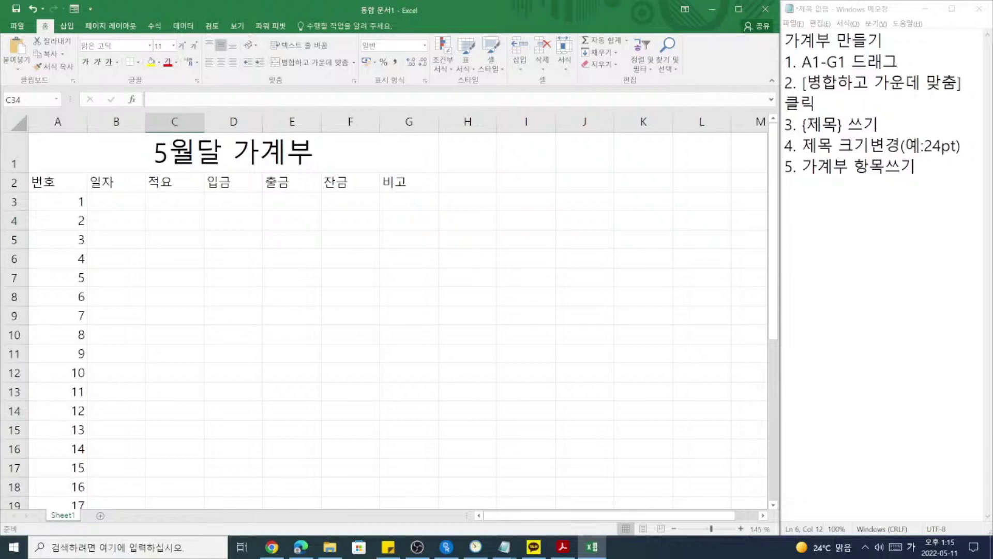
click(921, 191)
text(6. )
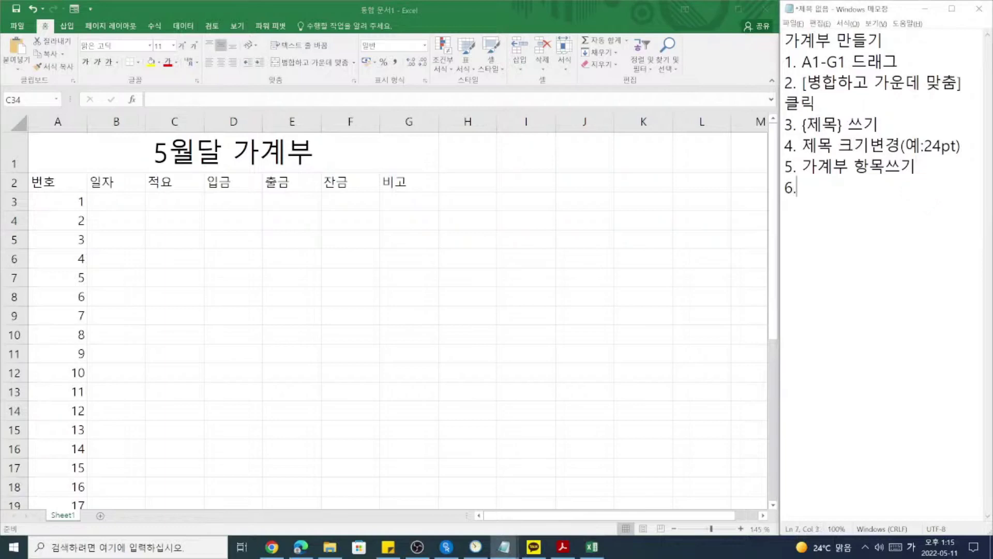
text(번호 넣기()
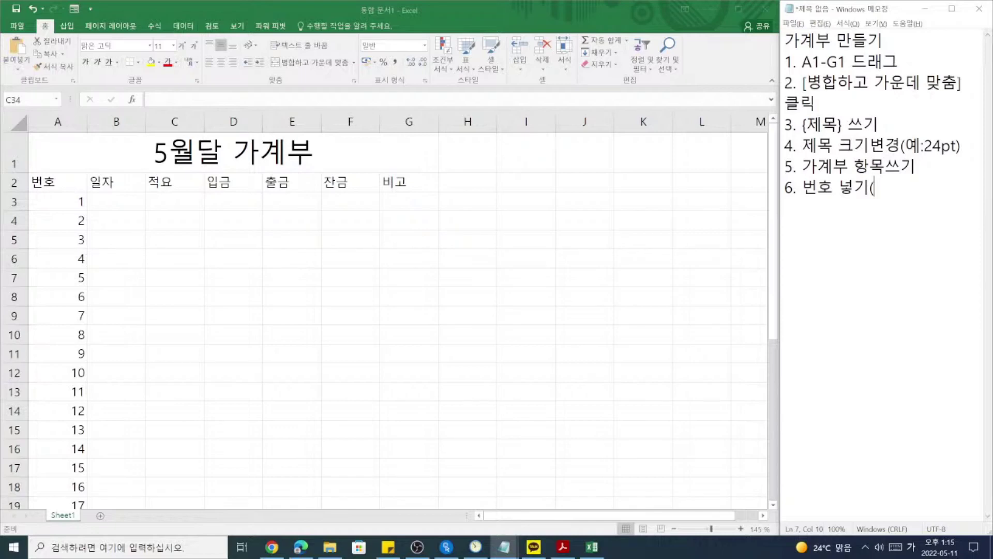
text(연속ㅊ)
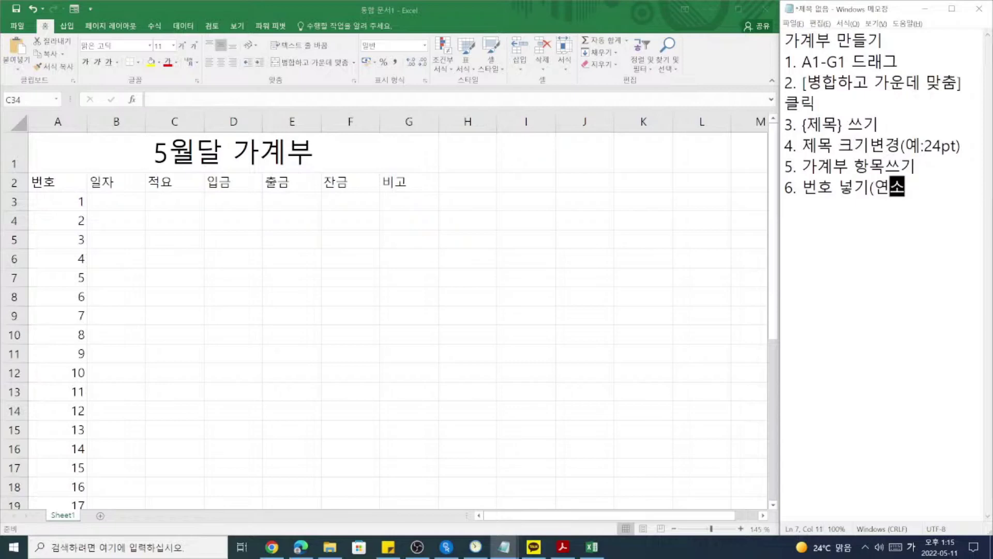
text(채우기))
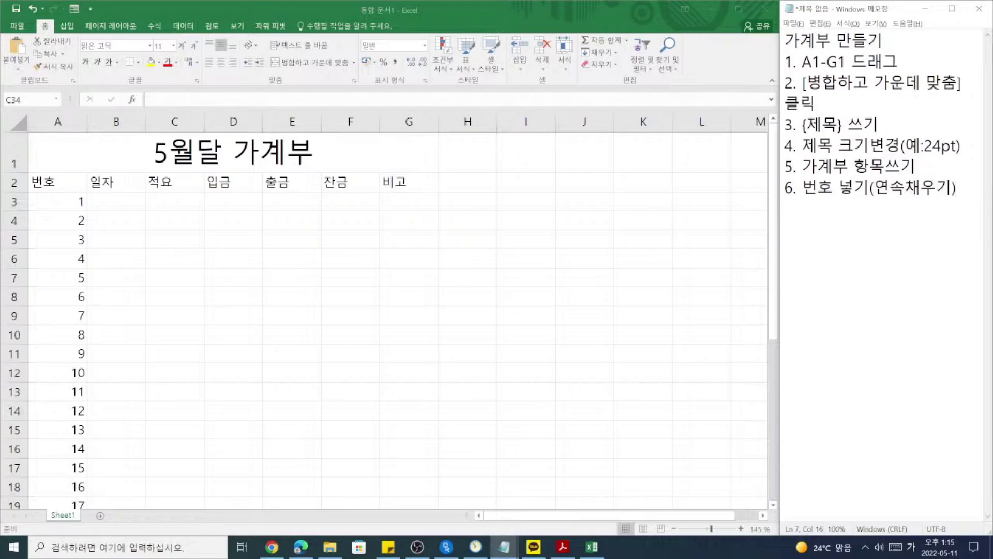
key(Return)
text(7.)
Switch to Excel and select cell B3 under the 일자 heading.
click(139, 201)
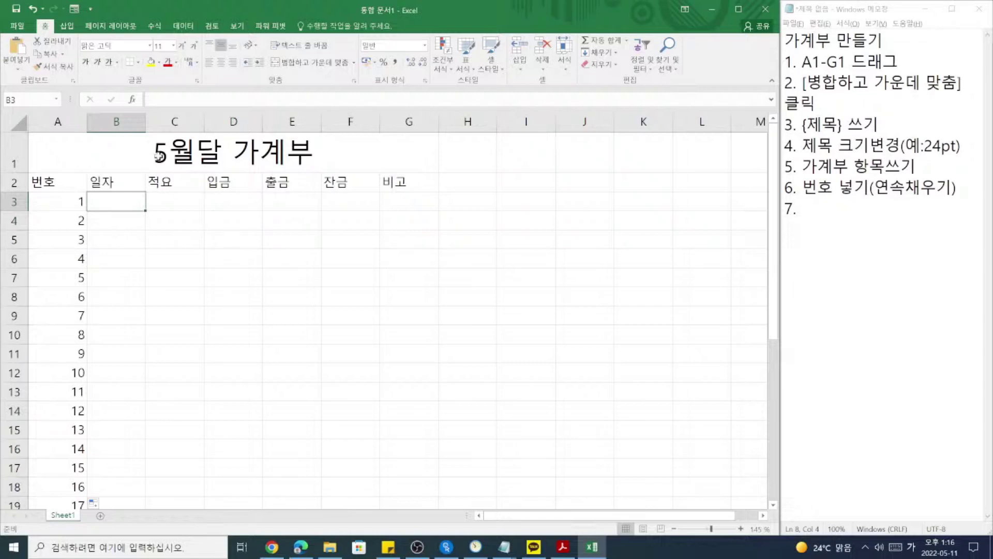
scroll(128, 211, down, 1)
scroll(127, 211, up, 1)
click(850, 185)
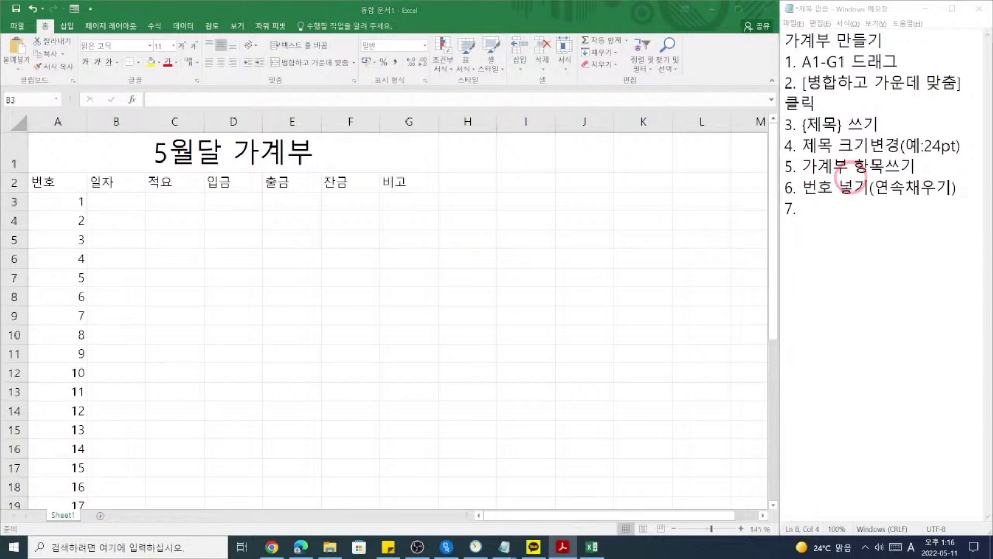
click(274, 215)
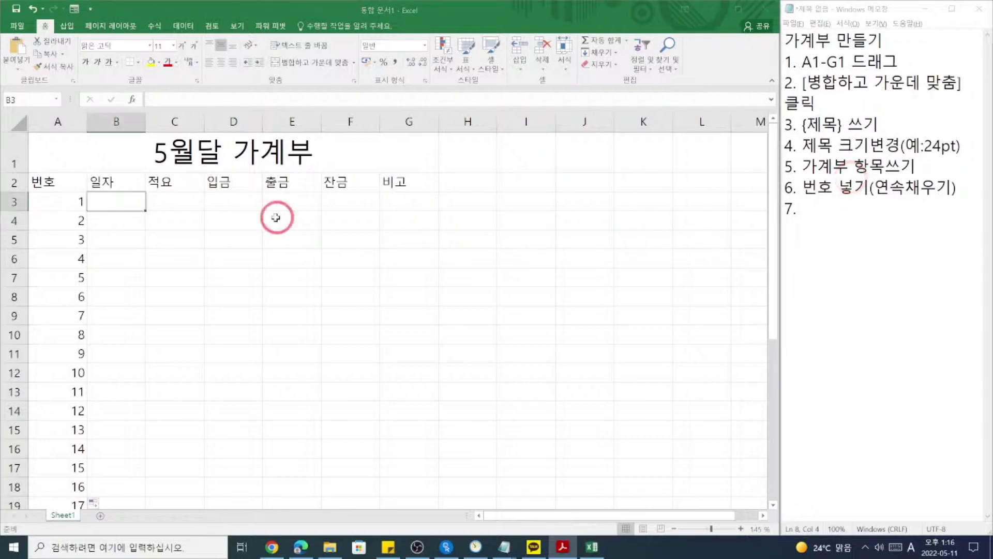
Try the date entry 5-1 in cell B3 and discard it.
click(119, 204)
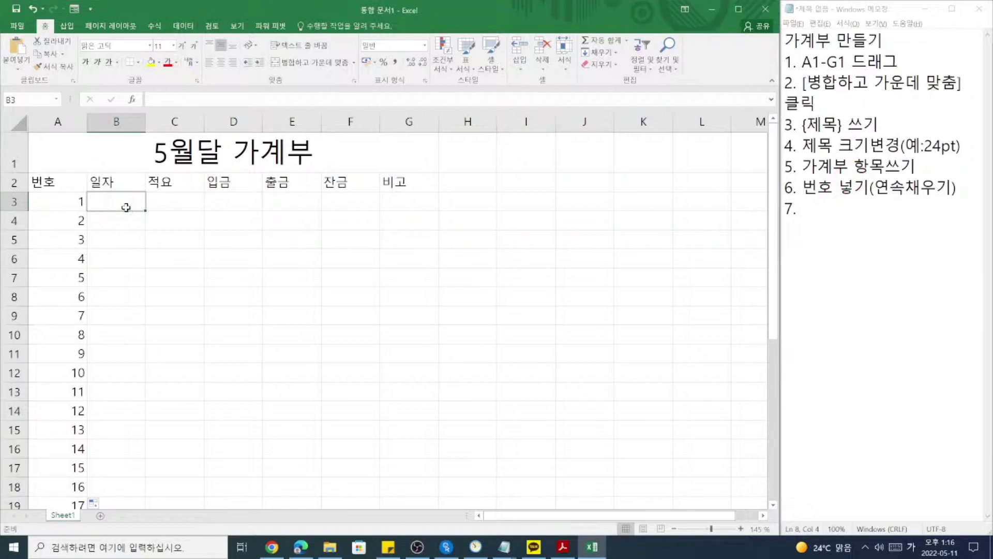
text(5-5)
key(BackSpace)
text(1)
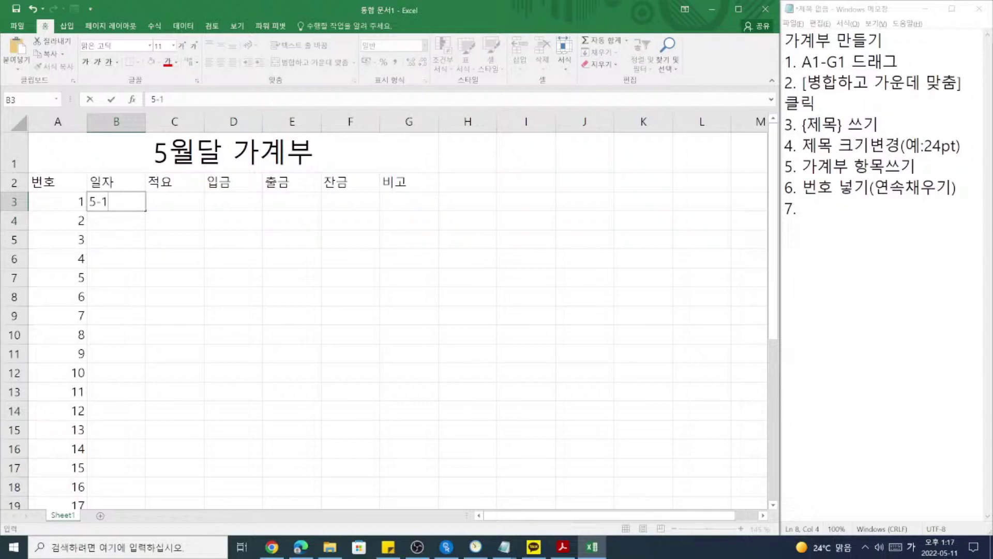
key(BackSpace)
key(BackSpace)
key(BackSpace)
key(Escape)
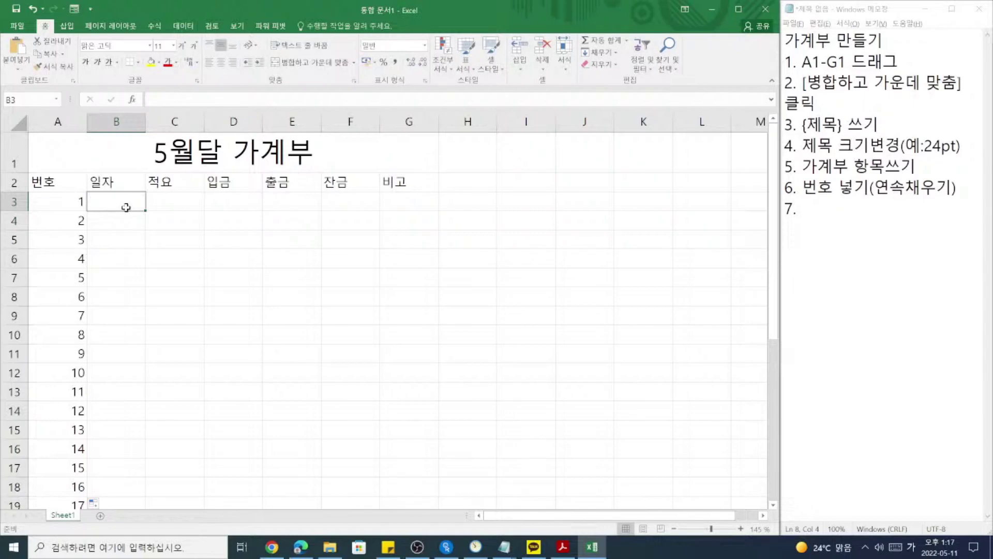
Try the formula =5-1 in cell B3 and clear it.
text(=)
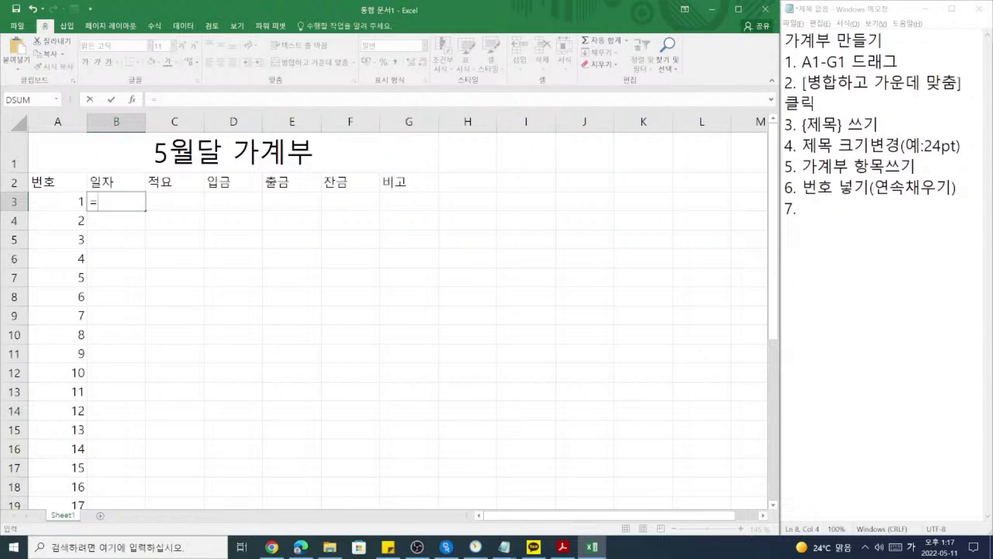
text(5-1)
key(Return)
click(125, 207)
key(Delete)
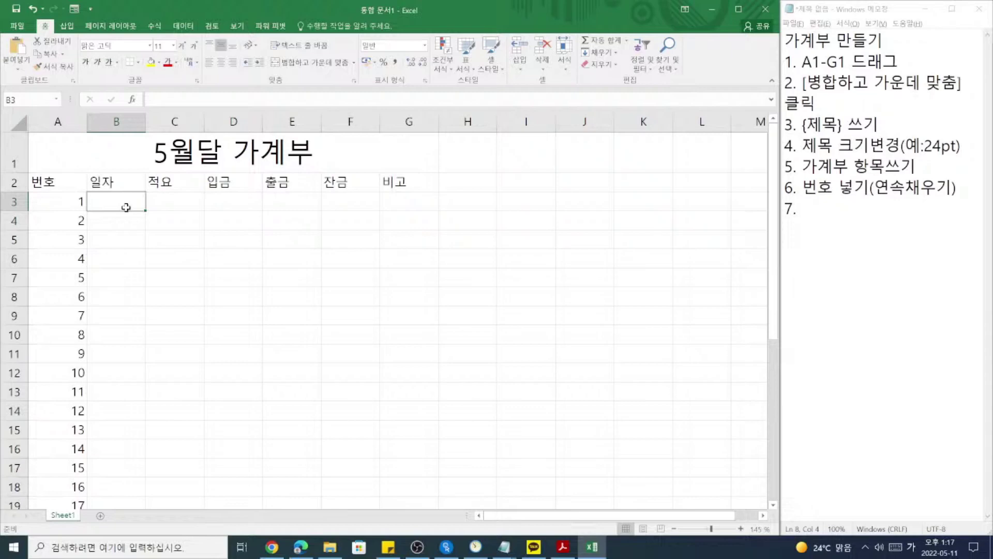
Enter 5-1 as a date in cell B3 and check the full date value stored in the cell.
text(5-1)
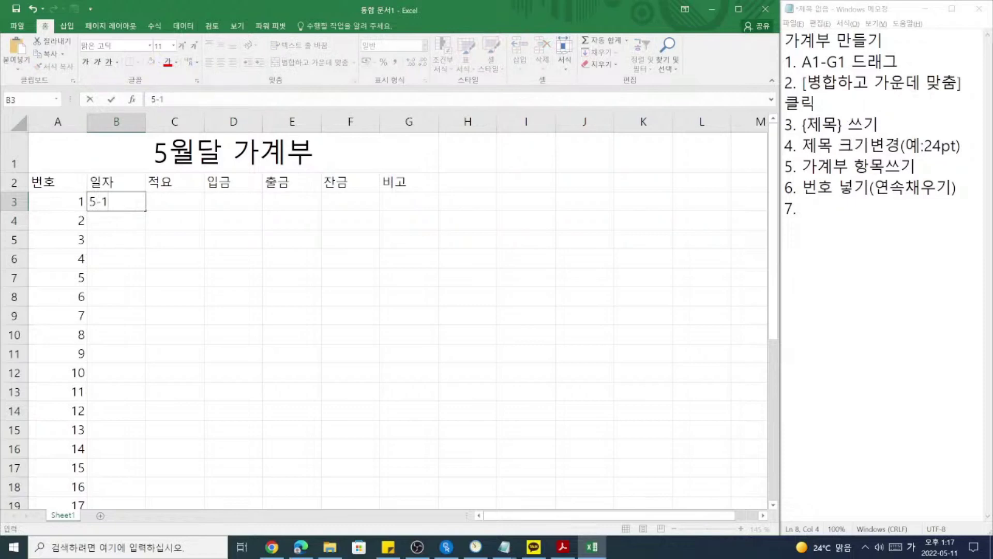
key(Return)
click(126, 206)
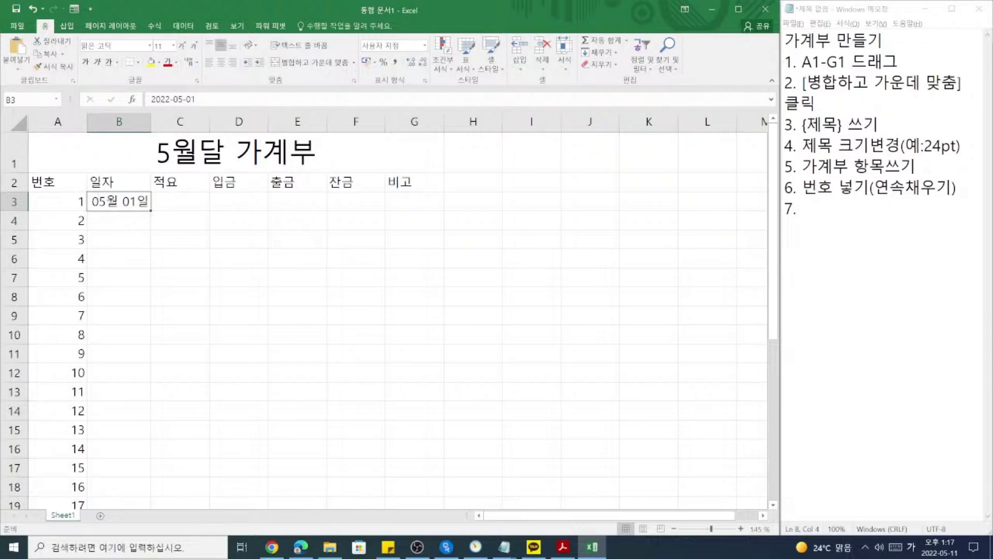
click(199, 99)
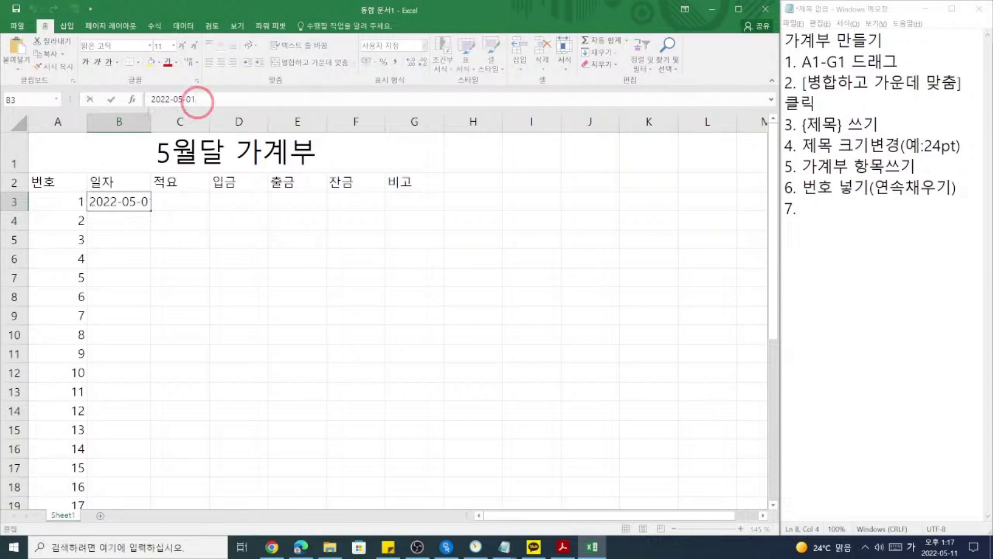
Enter the full date 2022-05-02 in cell B4.
click(133, 221)
text(20202)
key(BackSpace)
key(BackSpace)
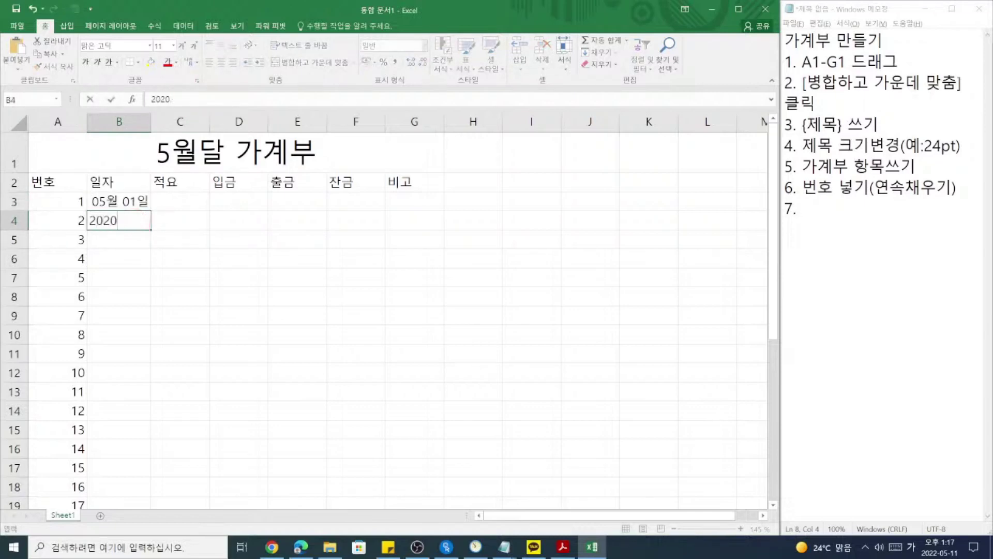
text(2-05-02)
key(Return)
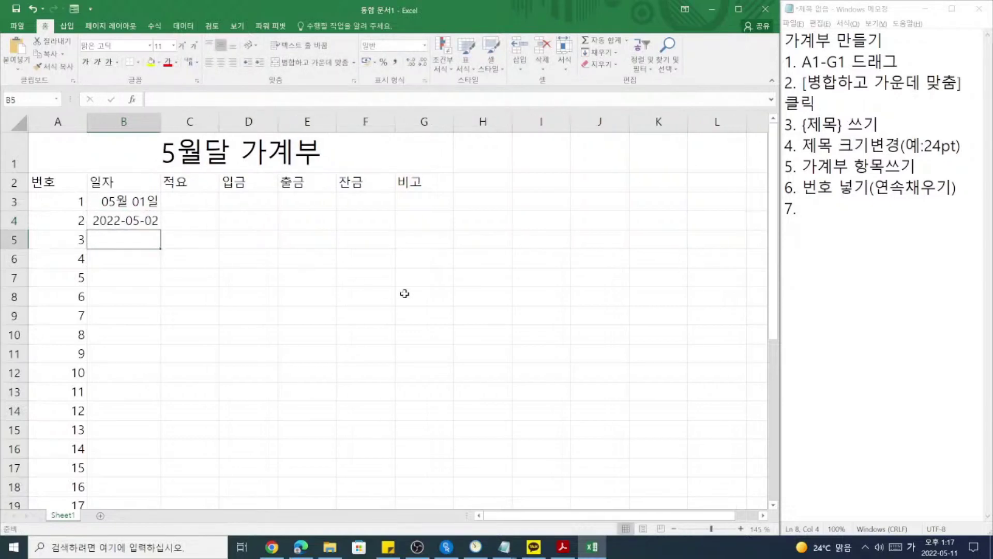
Compare the stored values and date formats of cells B3 and B4.
click(151, 201)
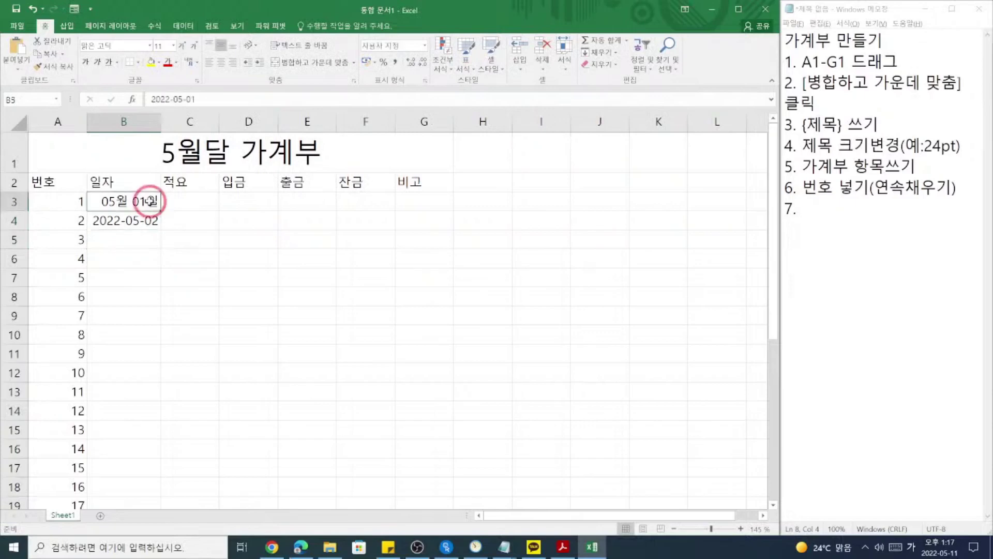
click(143, 217)
click(140, 200)
click(137, 221)
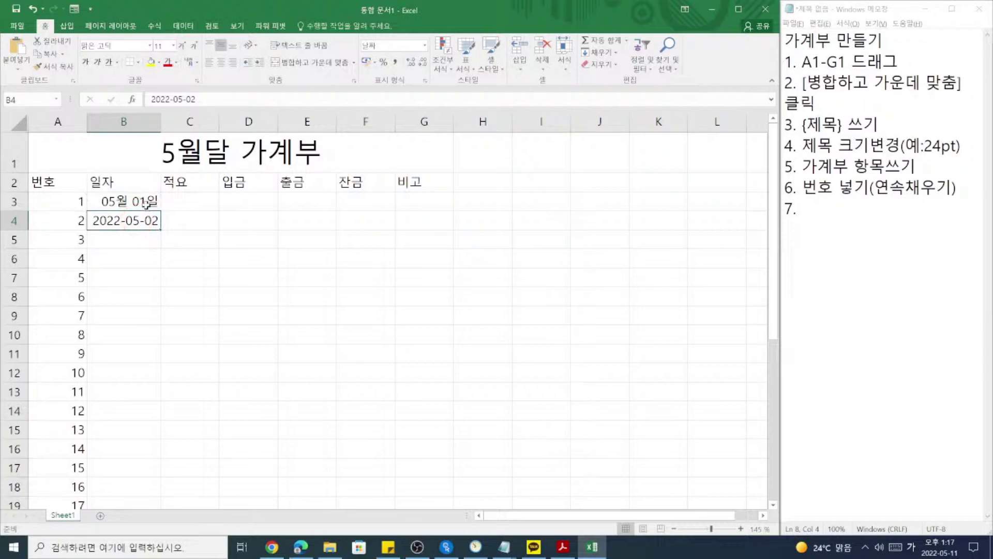
click(146, 202)
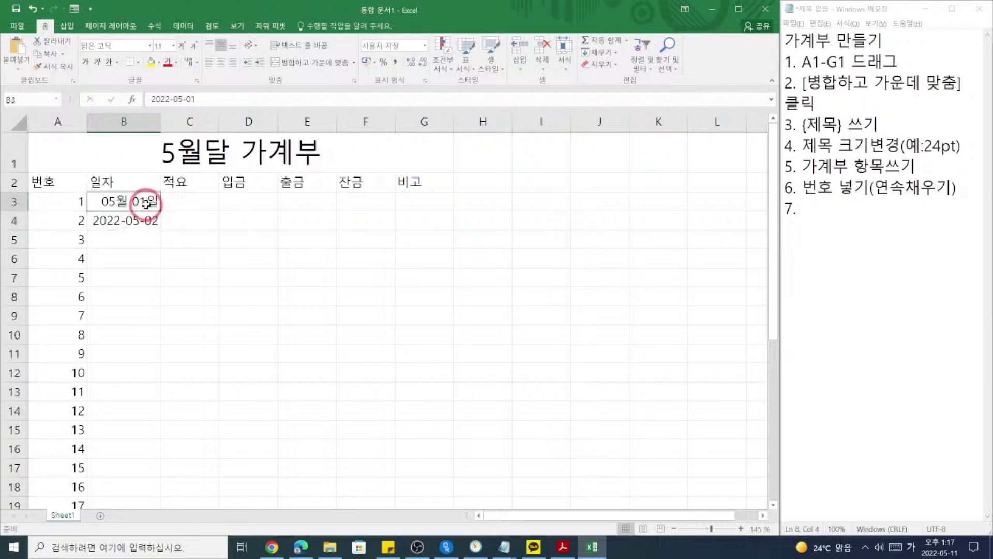
click(122, 223)
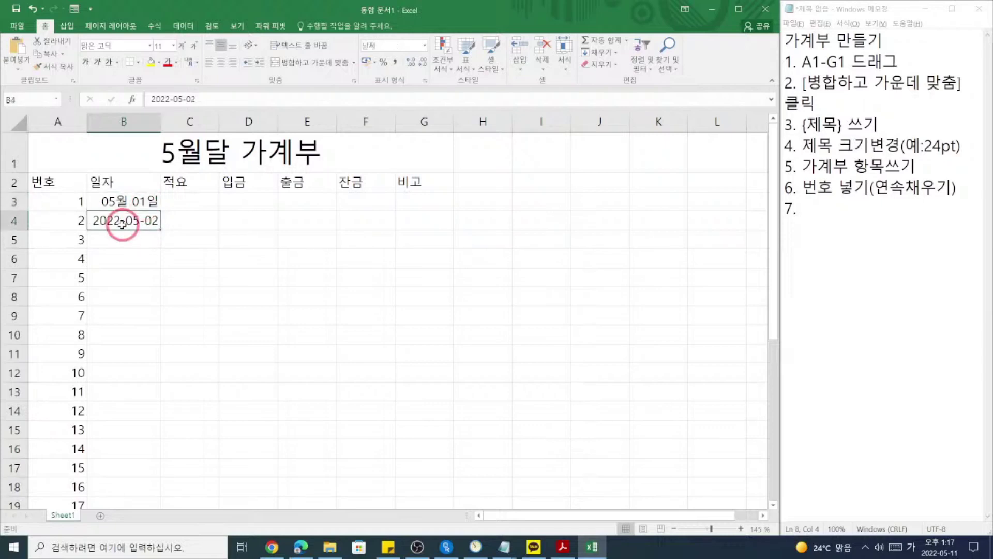
click(138, 202)
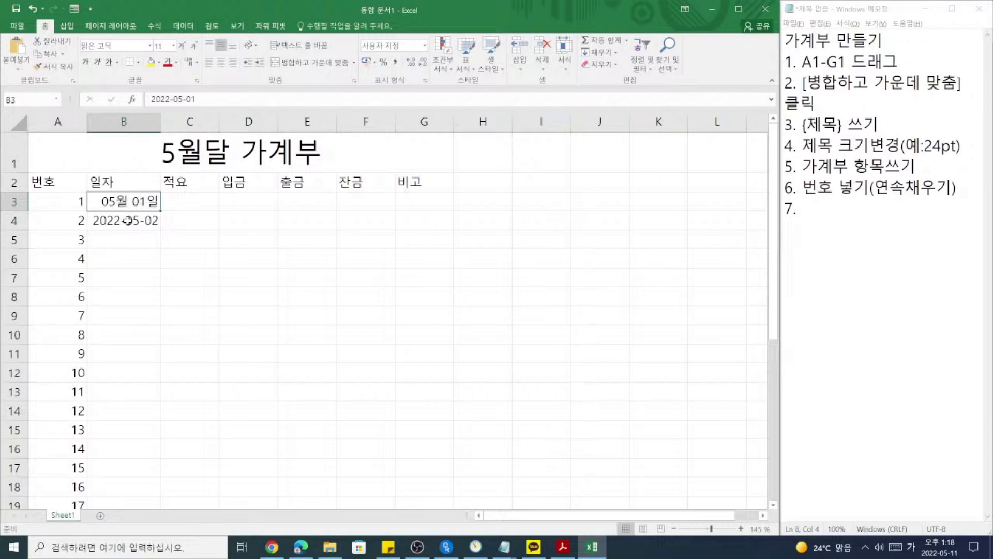
Clear the contents of cells B3 and B4.
click(131, 201)
drag(132, 201, 130, 221)
key(Delete)
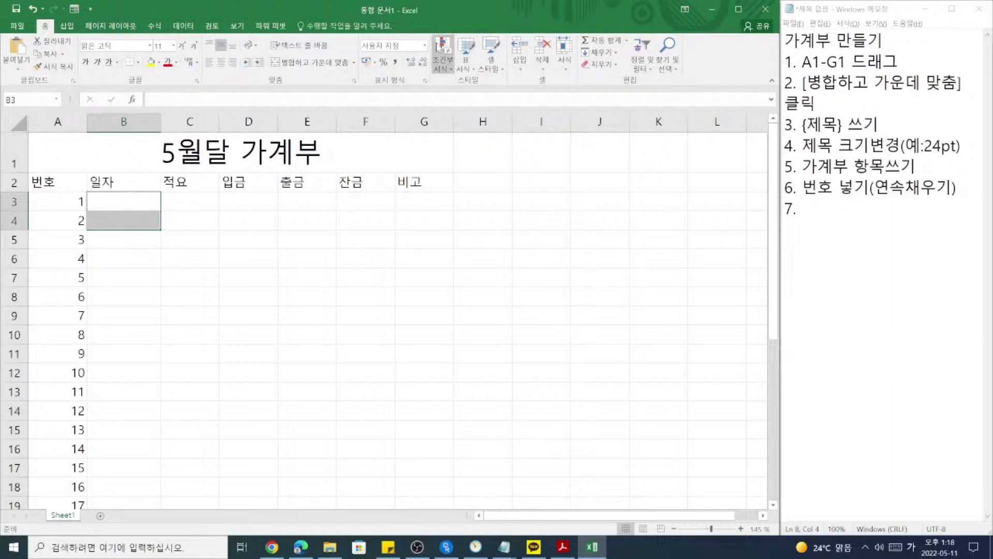
click(143, 203)
click(134, 257)
click(255, 264)
click(140, 279)
click(127, 244)
click(133, 221)
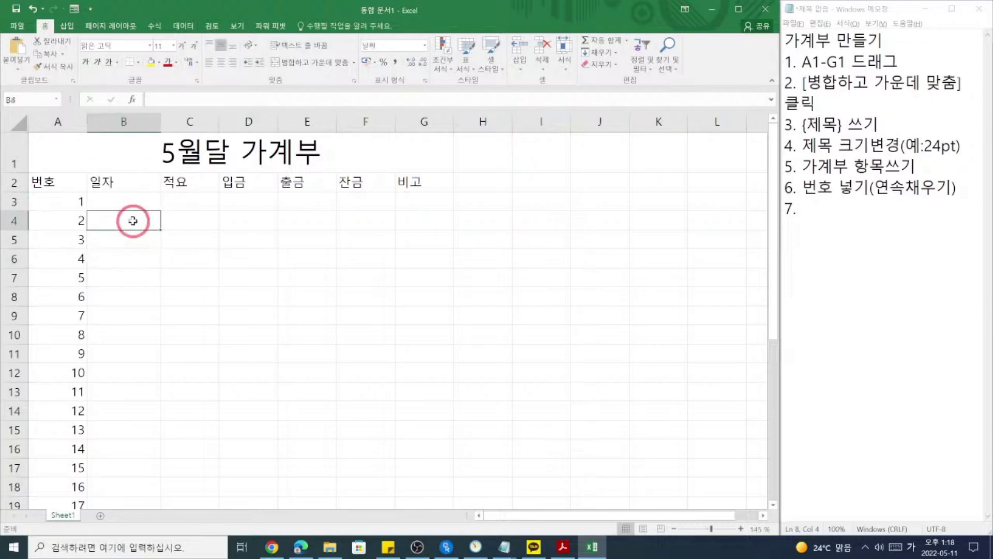
Reset the number format of cells B3:B4 to 일반 and make column B slightly narrower.
click(133, 202)
drag(134, 200, 135, 221)
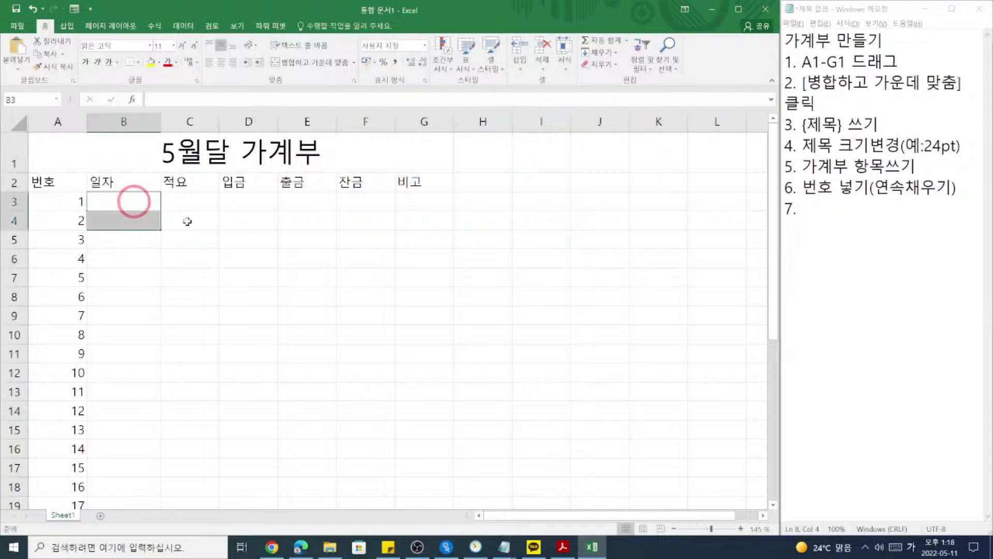
click(424, 45)
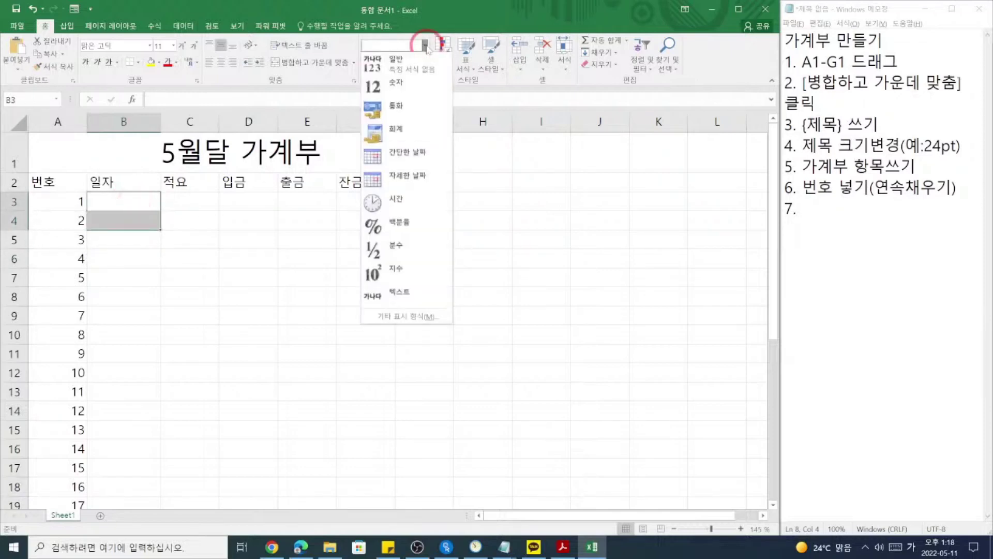
click(413, 62)
drag(163, 122, 155, 122)
click(231, 295)
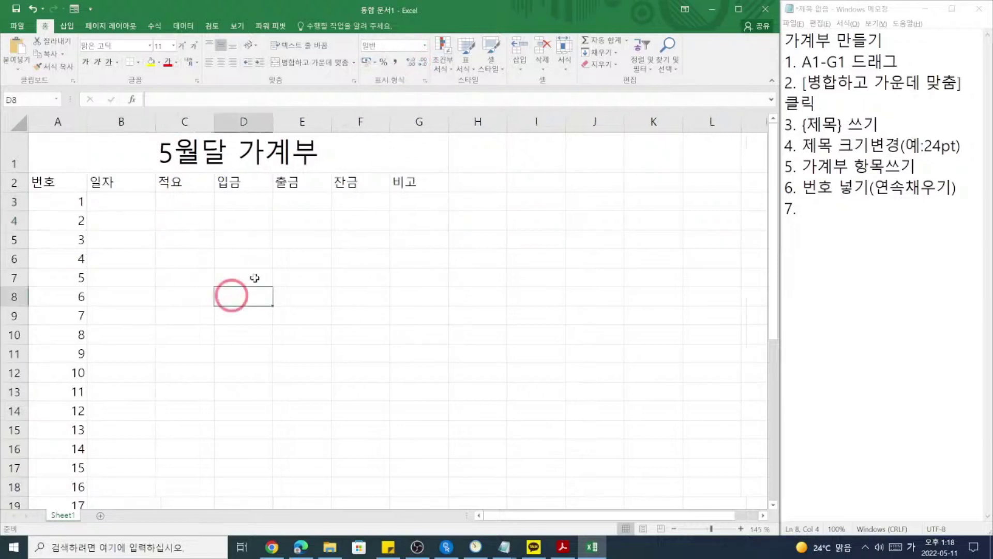
Select cell B3, switch to Notepad and complete line 7 with "날자넣기".
click(128, 206)
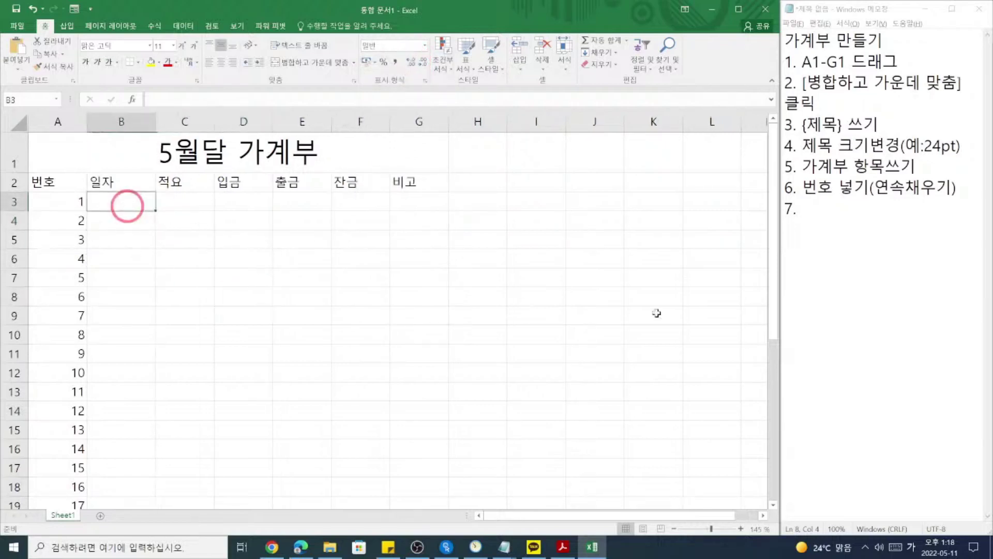
click(831, 215)
text(날자넣ㄱㅣ)
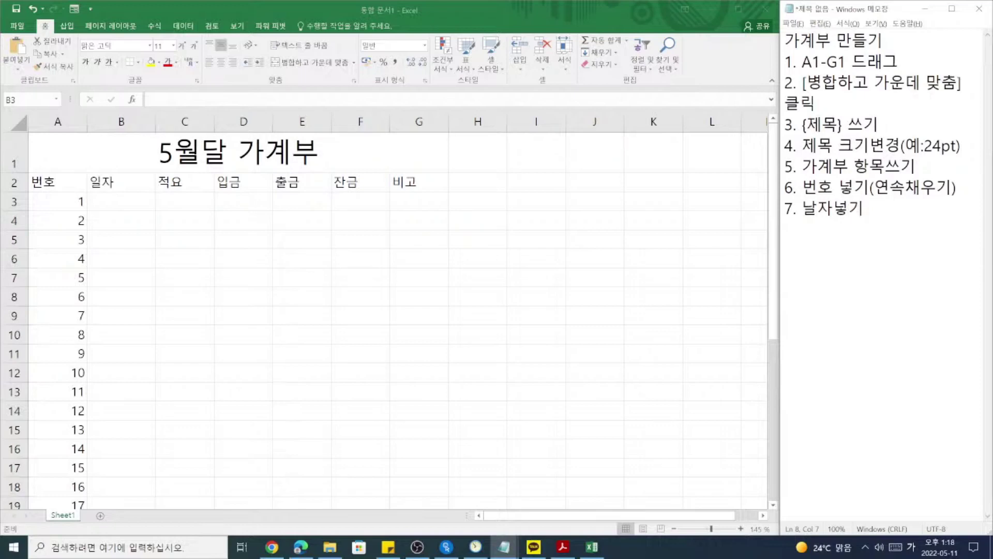
Switch to Excel, enter the date 2022/5/1 in cell B3 and auto-fit the width of column B.
click(591, 268)
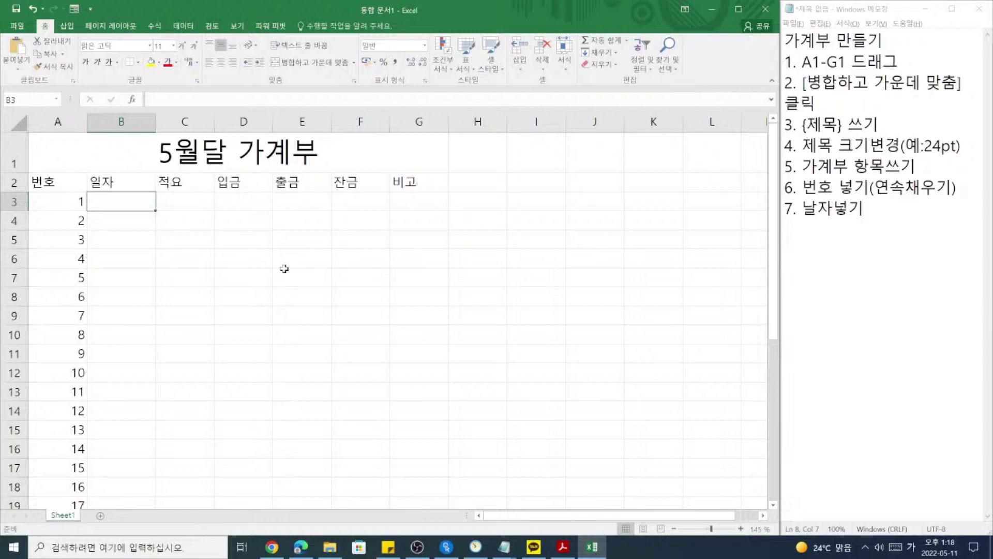
text(-)
key(BackSpace)
text(/)
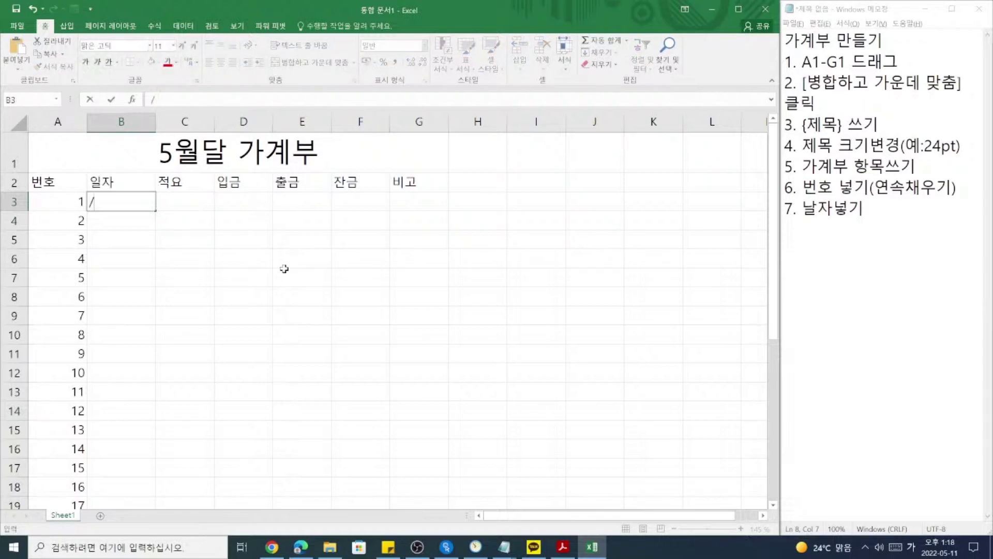
key(BackSpace)
text(2022/5/1)
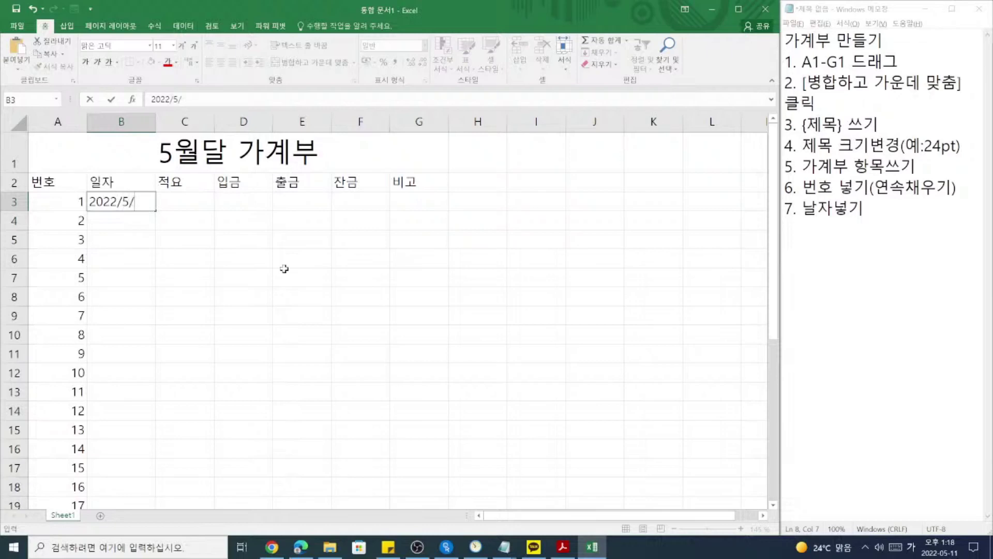
key(Return)
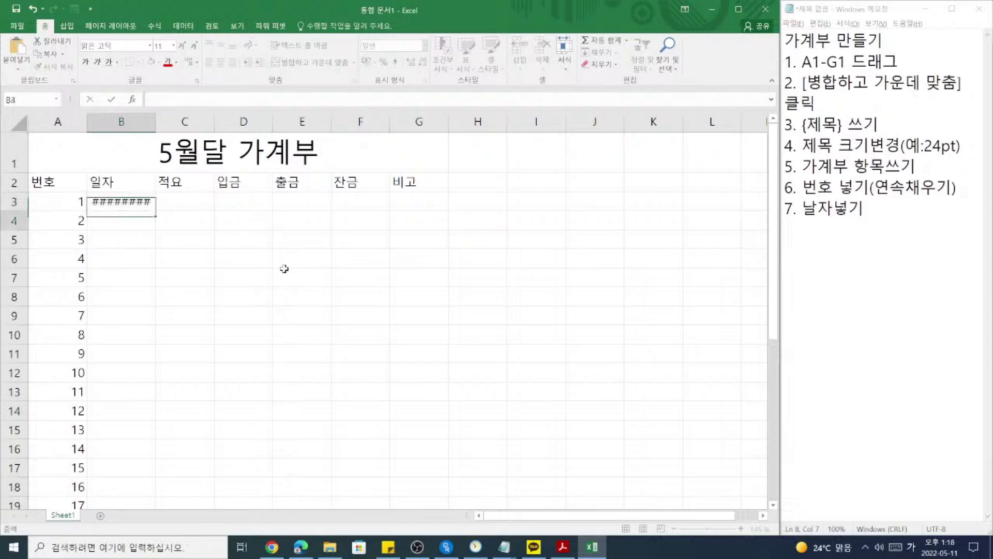
key(Up)
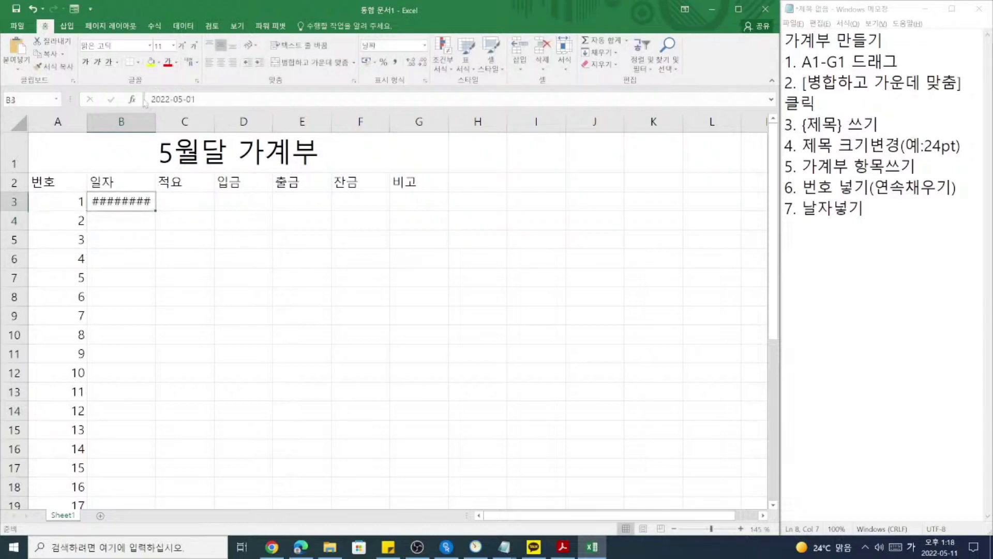
double_click(155, 117)
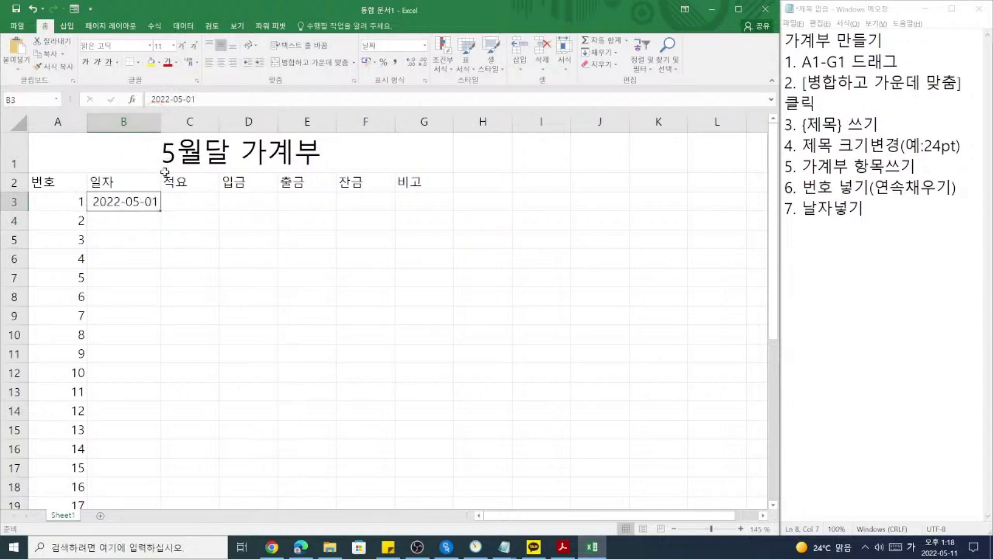
Clear the date from cell B3 and reset the cell's number format to 일반.
key(Delete)
click(425, 46)
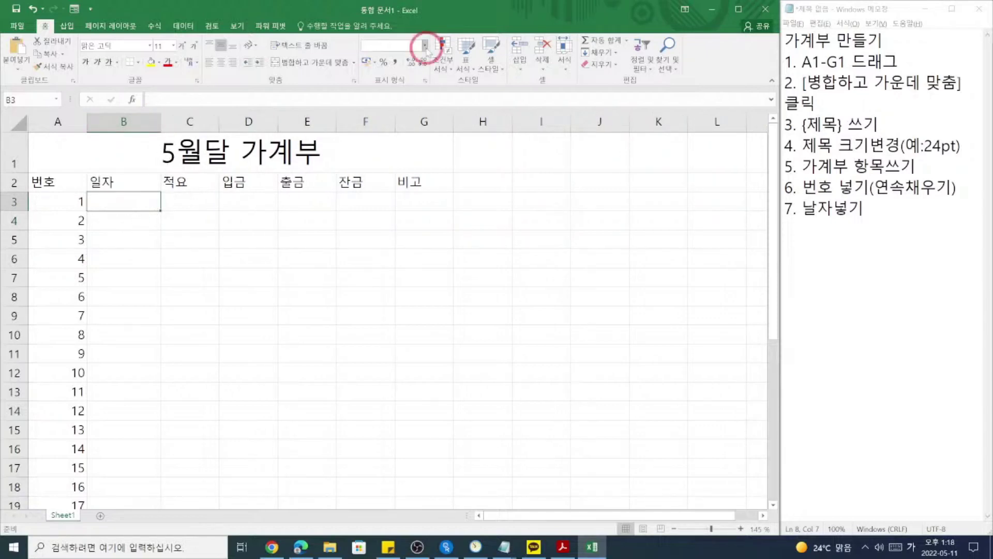
click(423, 69)
click(150, 199)
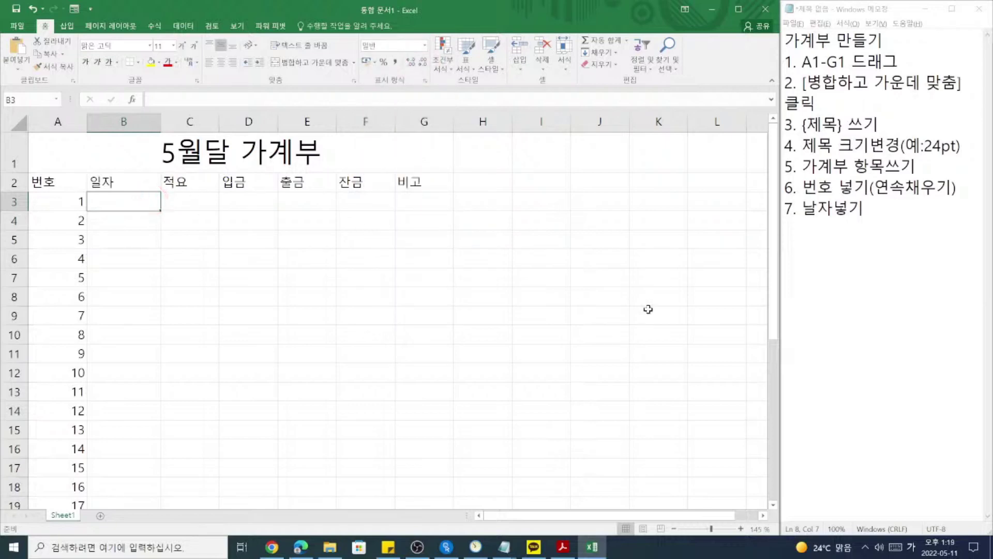
Enter the date in cell B3 with hyphens as 2022-5-1 and reselect the cell.
text(2022-5-1)
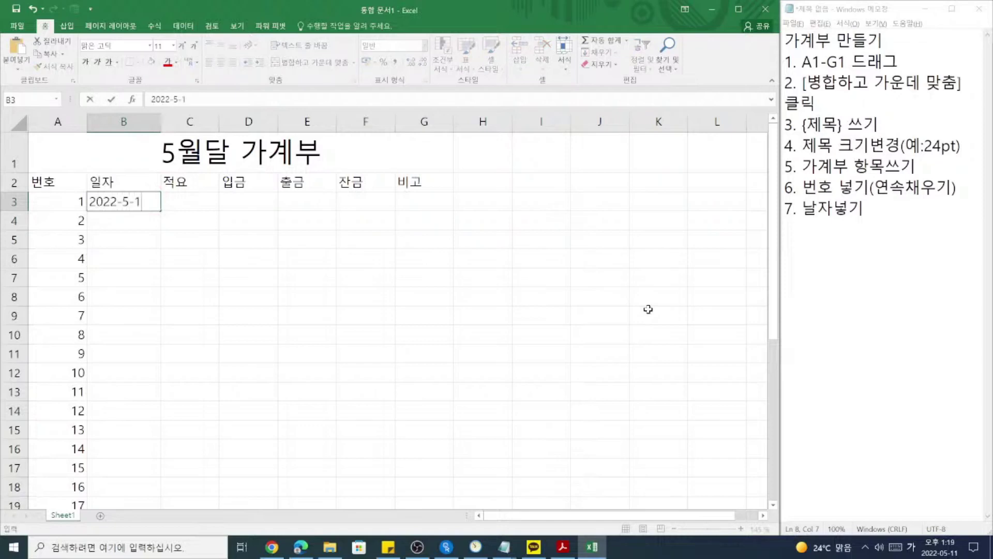
key(Return)
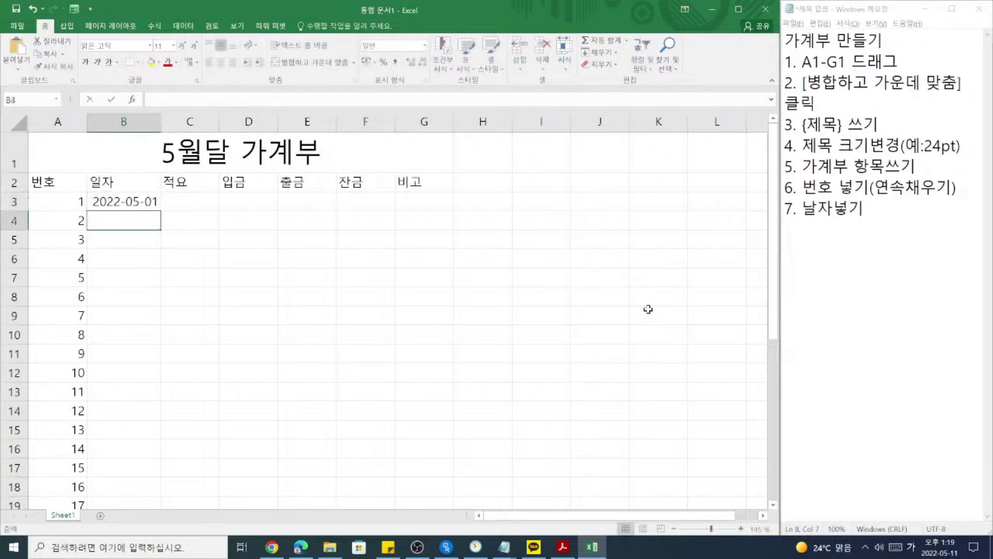
key(Up)
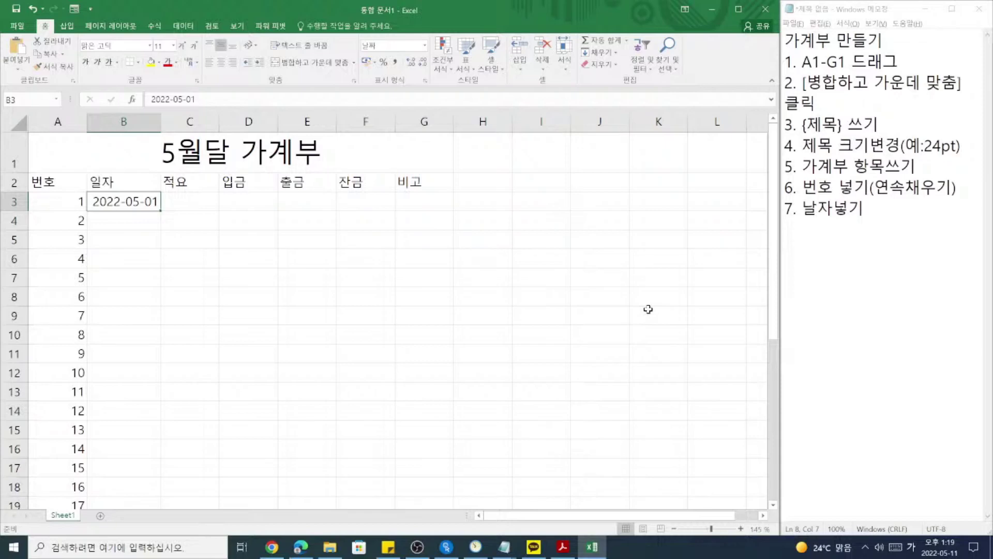
Clear the hyphenated date from cell B3 and return its number format to 일반.
key(Delete)
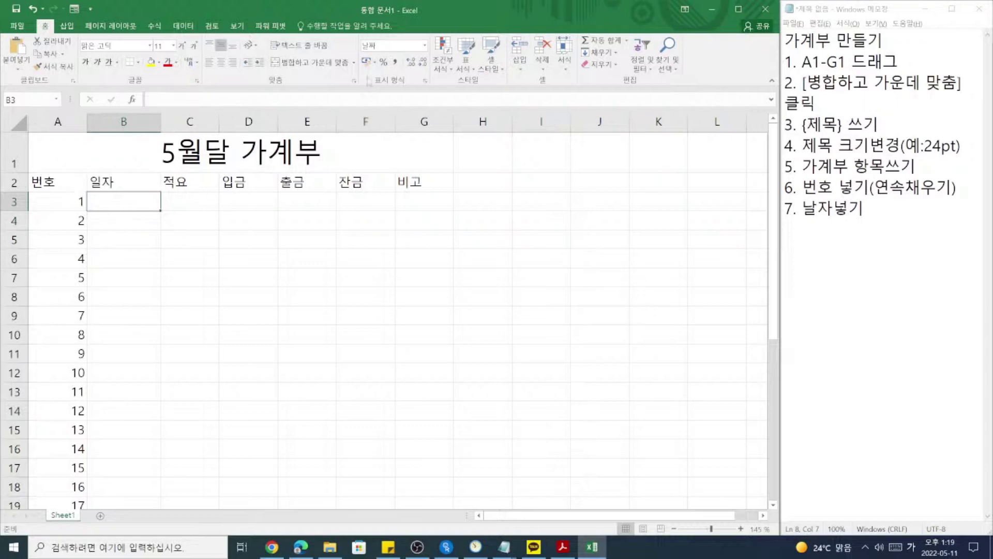
click(424, 45)
click(413, 59)
text(2)
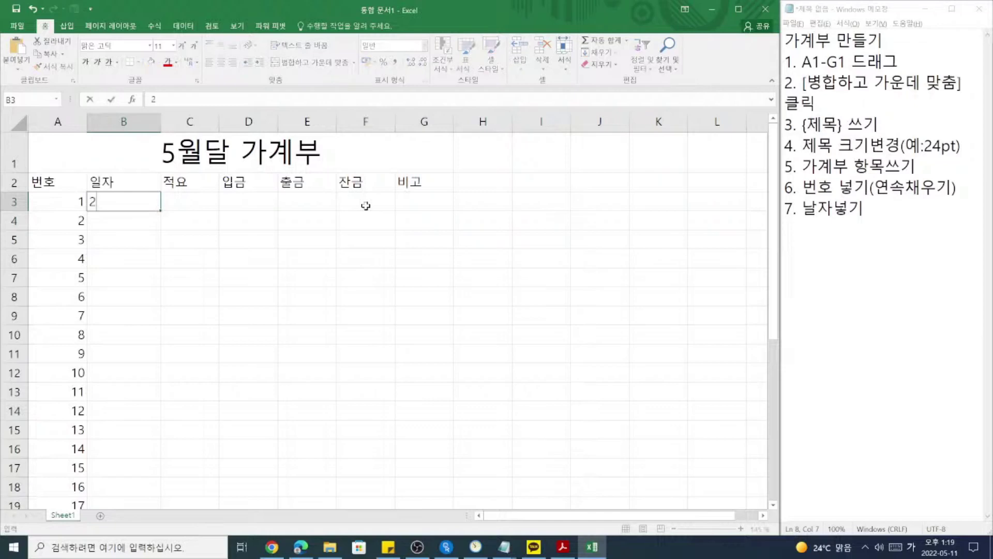
text(022-5-1)
key(BackSpace)
key(BackSpace)
key(BackSpace)
key(BackSpace)
key(BackSpace)
key(BackSpace)
key(BackSpace)
key(BackSpace)
Enter the date with a two-digit year, 22-5-1, in cell B3.
text(22-5-1)
key(Return)
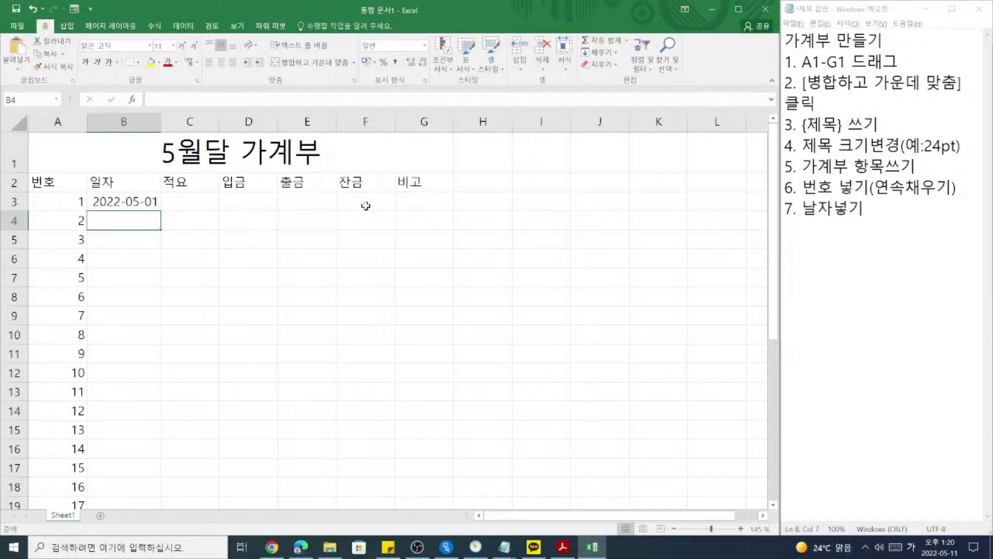
Enter the two-digit-year date 31-5-1 in cell B4 and reselect the cell to check its stored year.
text(31-5-1)
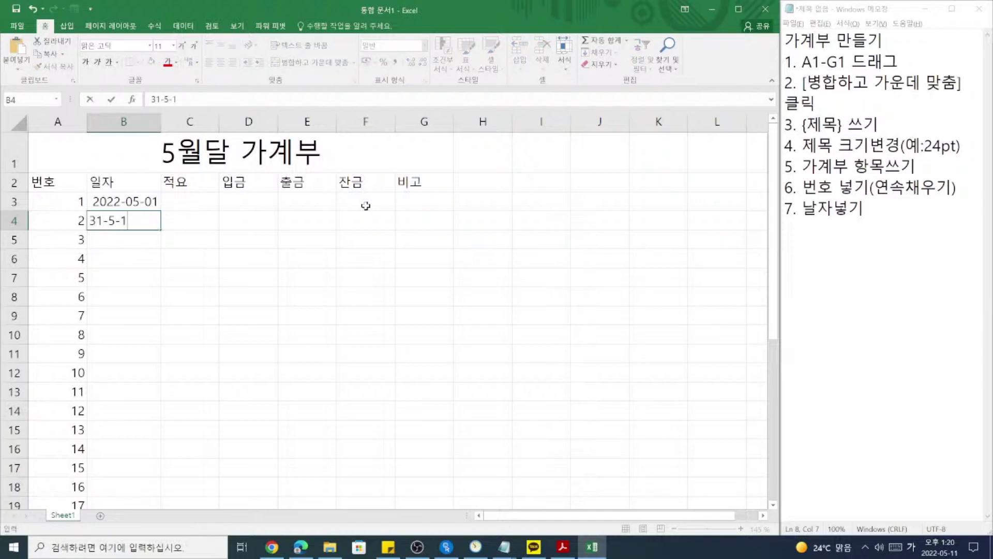
key(Return)
key(Up)
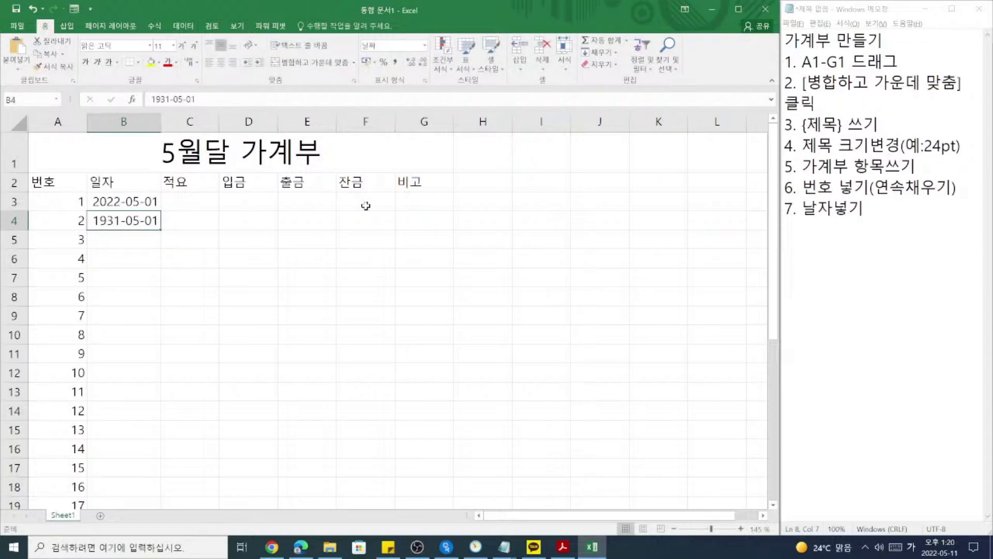
Enter the two-digit-year dates 30-5-1 and 29-5-1 in turn in cell B4 to compare how the year is stored.
text(30-5-1)
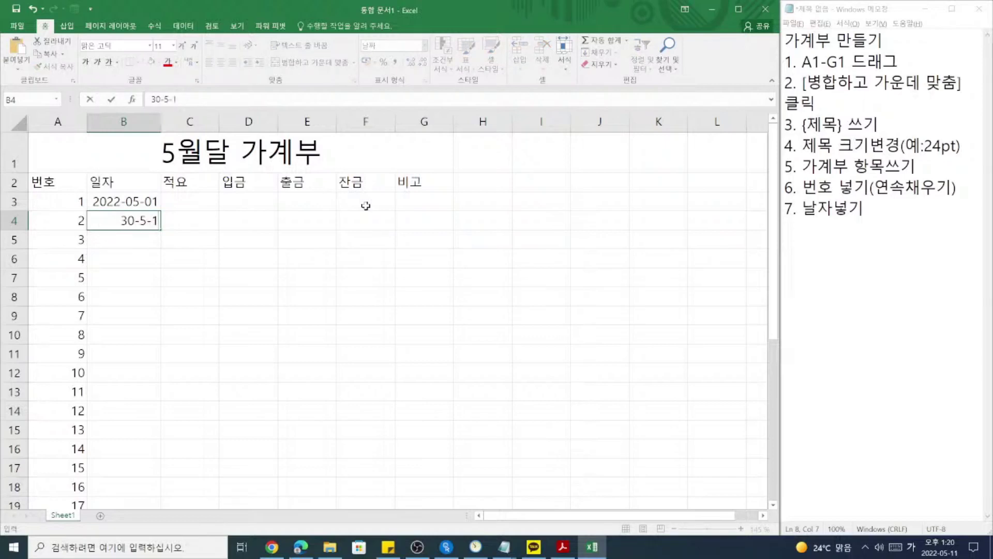
key(Return)
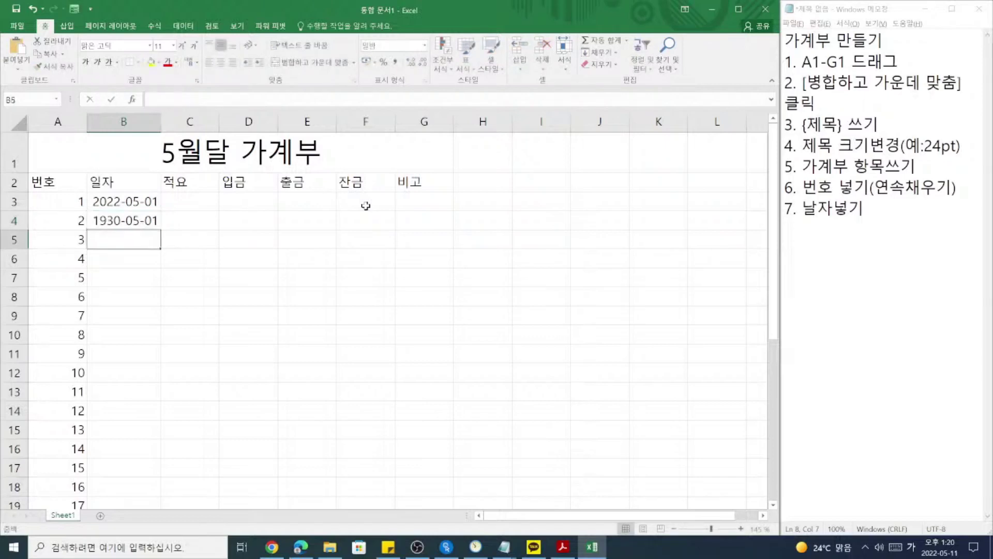
key(Up)
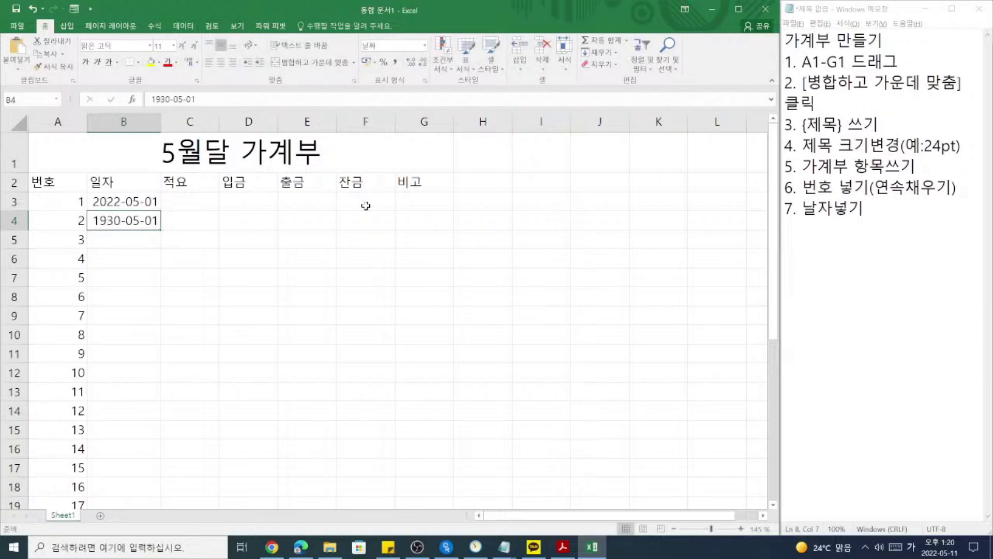
text(29-5-1)
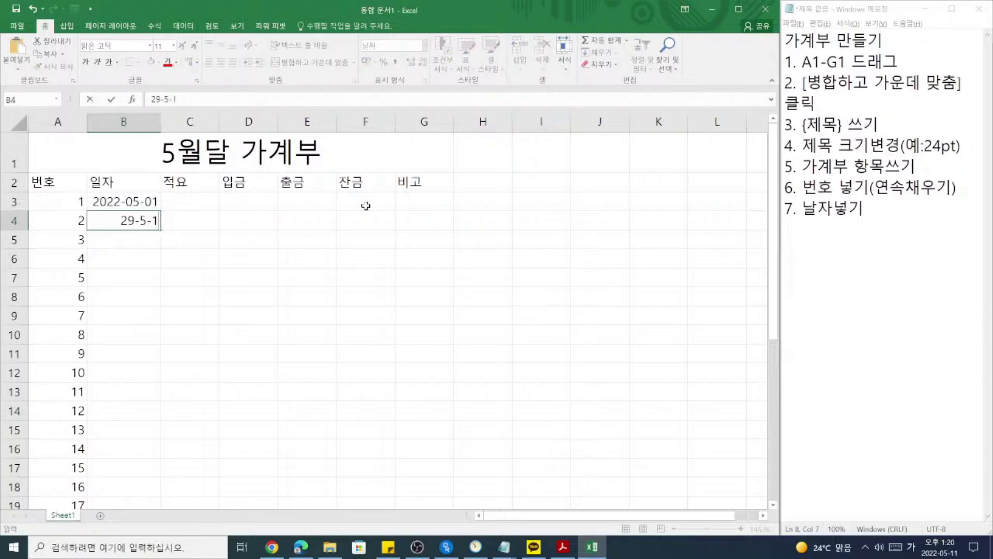
key(Return)
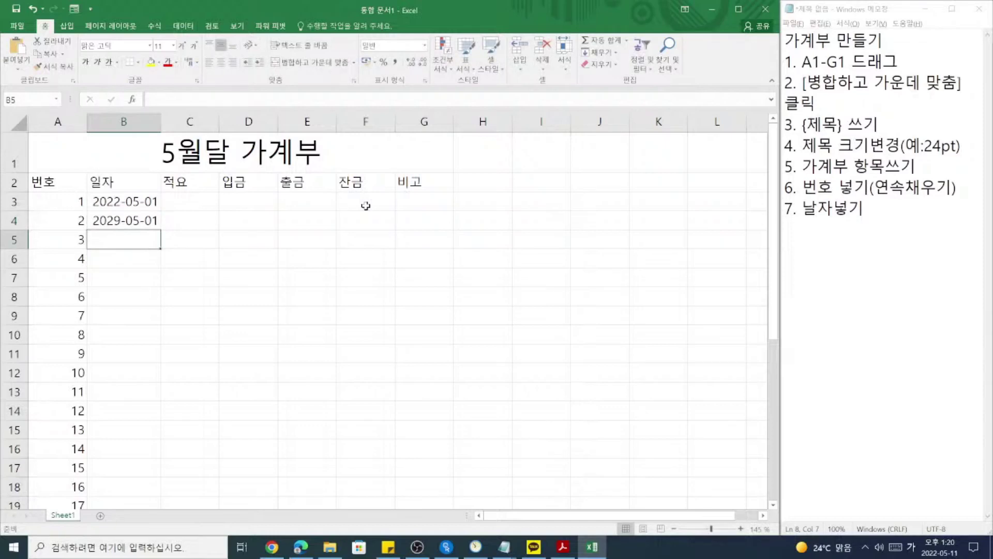
Clear the dates from cells B4 and B3, and enter 22-05-01 in cell B3.
key(Up)
key(Delete)
key(Up)
key(Delete)
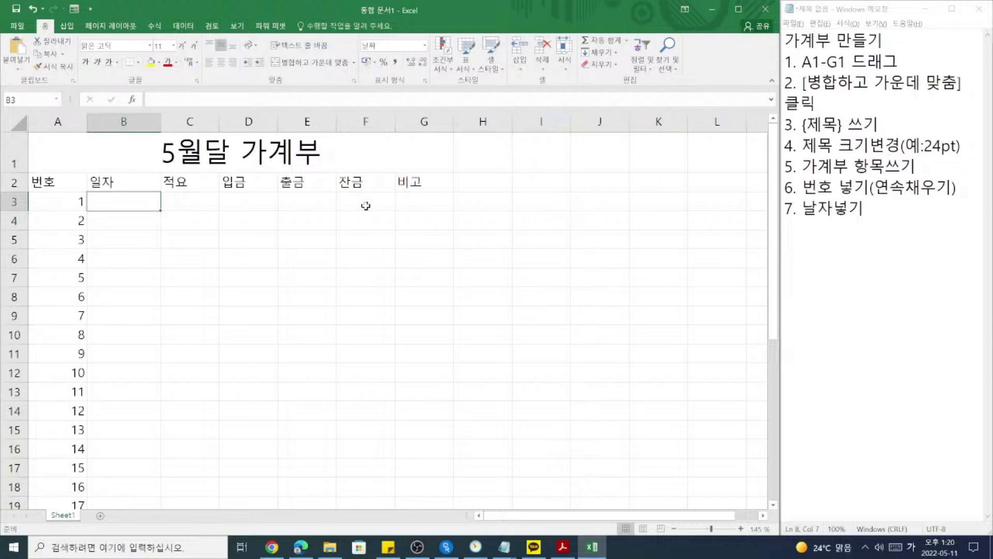
text(22-05-01)
key(Return)
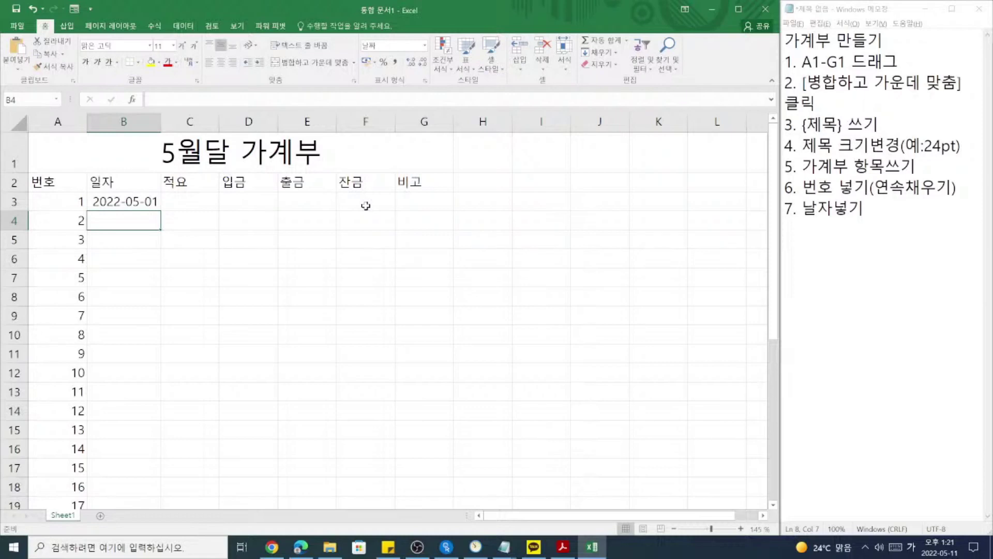
Try filling the date in B3 down to B5 as a series, and clear the filled cells B4:B5.
click(129, 202)
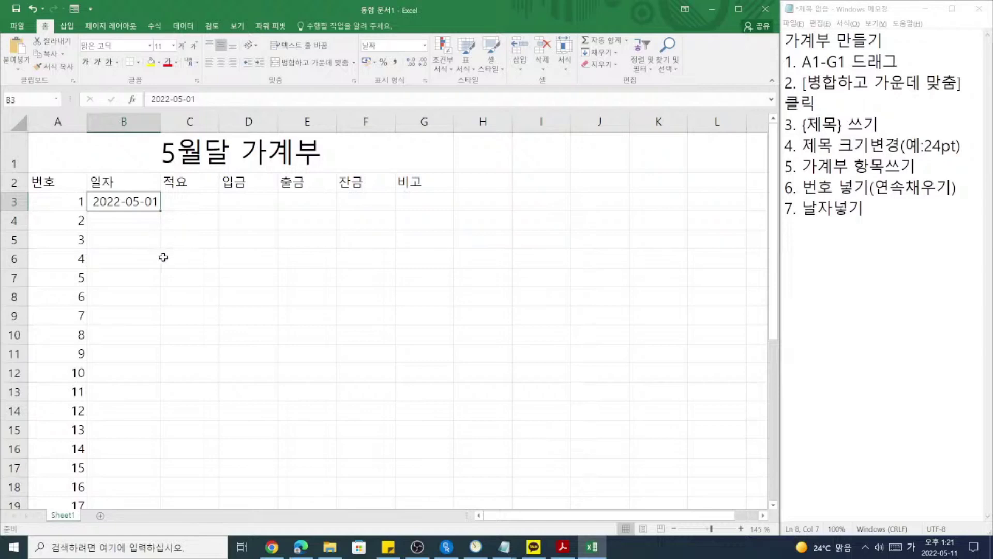
drag(161, 210, 161, 247)
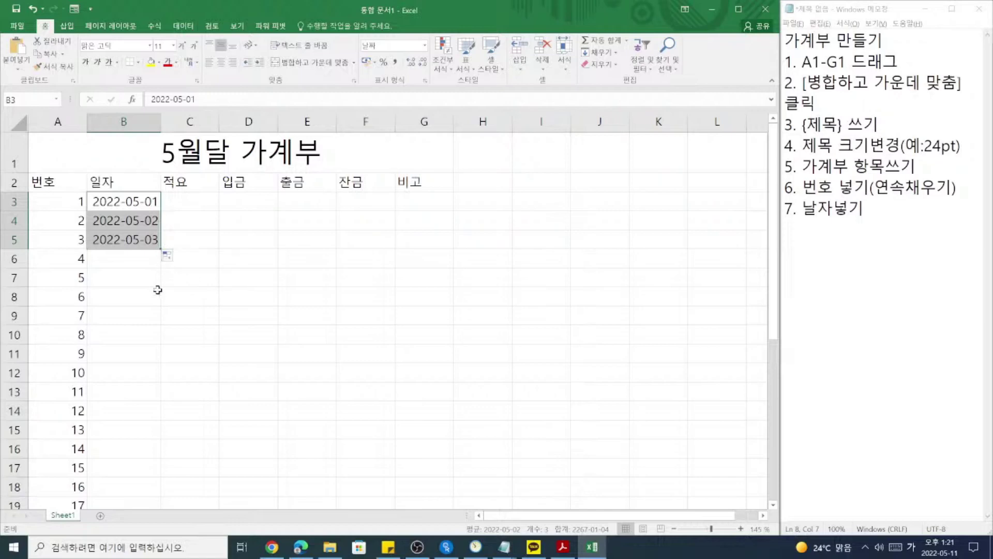
scroll(155, 288, down, 6)
scroll(141, 355, up, 6)
drag(129, 220, 129, 240)
key(Delete)
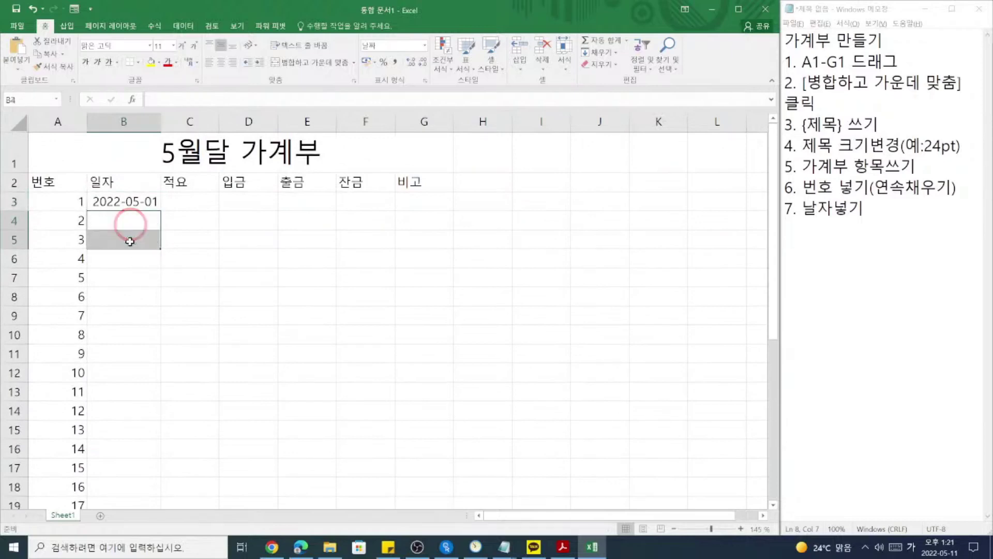
Auto-fill the date in B3 down column B to match the numbering in column A, and review the filled rows.
click(134, 207)
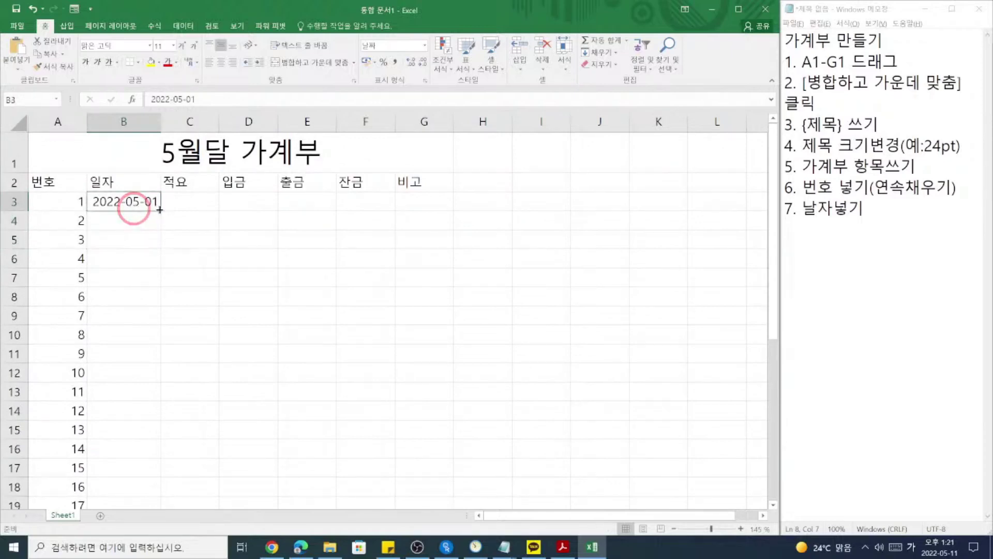
double_click(160, 211)
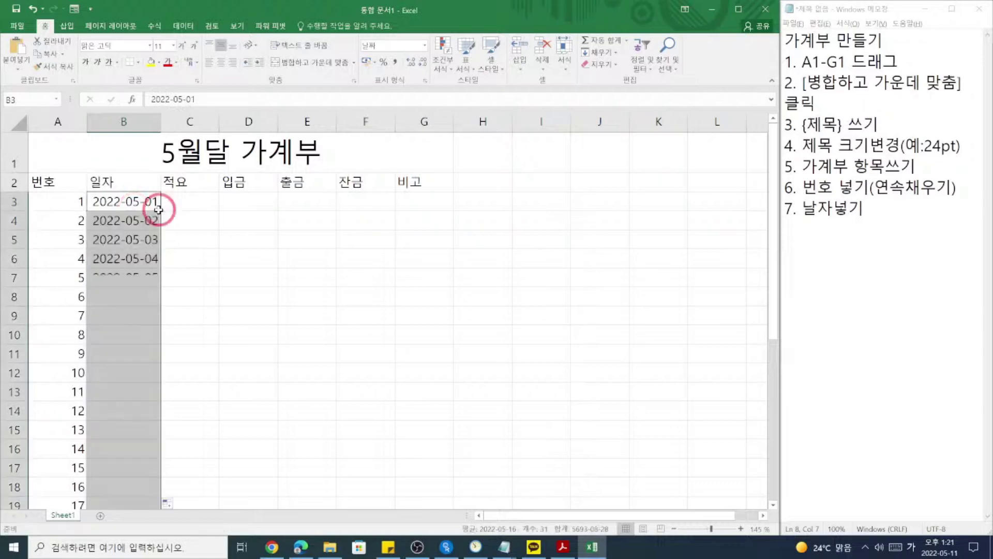
scroll(166, 235, down, 7)
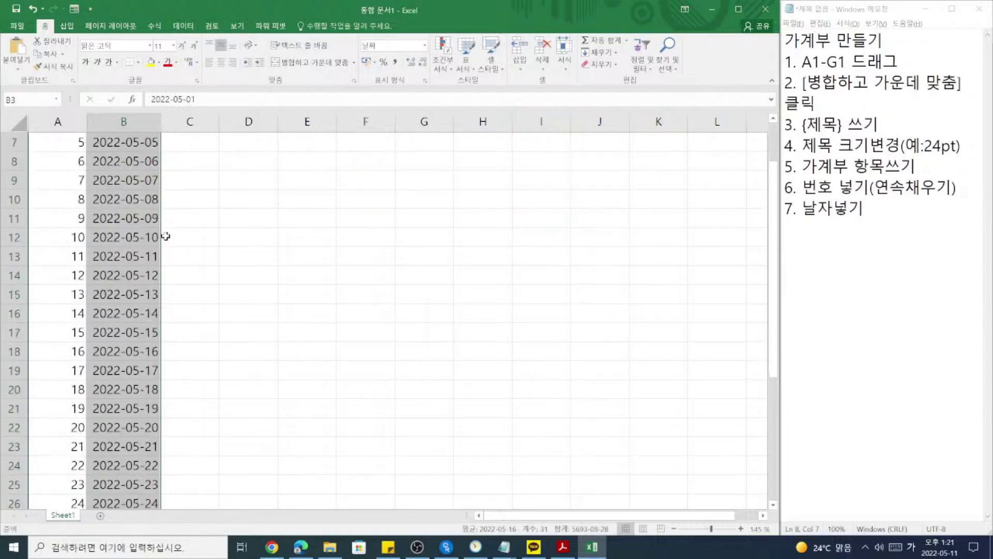
scroll(166, 236, up, 2)
scroll(165, 236, up, 5)
scroll(150, 230, down, 6)
scroll(136, 228, down, 3)
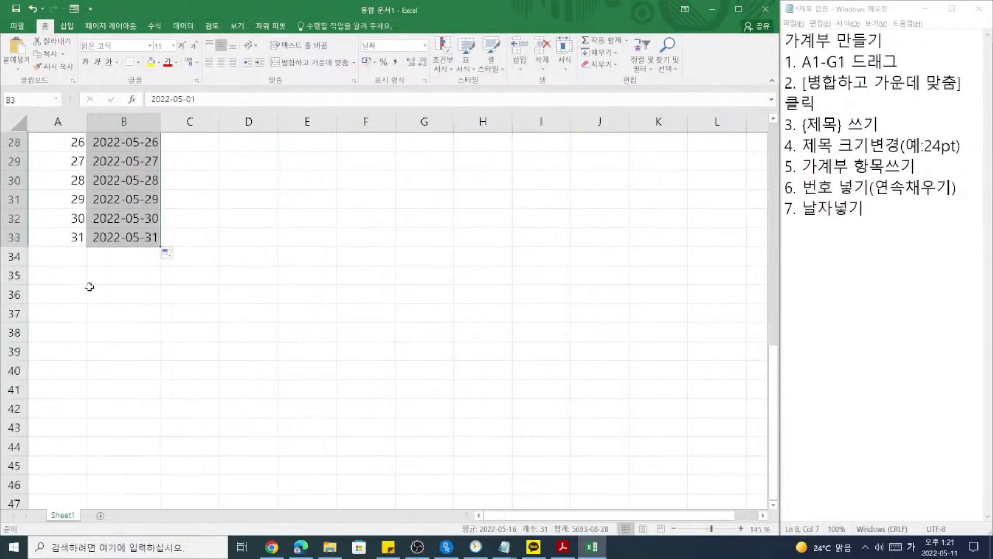
Compare the last number in A33 with the last date in B33, and undo the date fill.
click(69, 238)
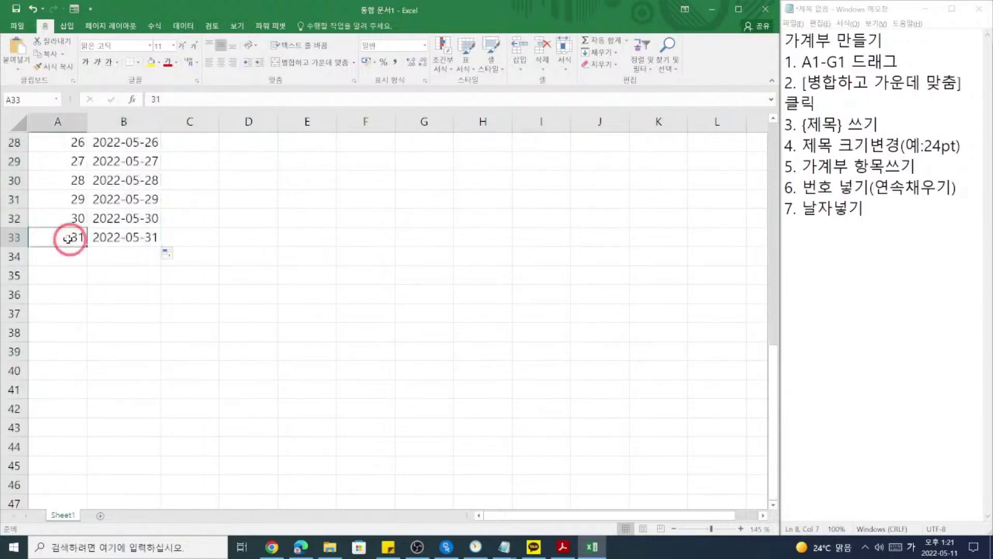
click(109, 240)
scroll(166, 294, up, 3)
scroll(167, 294, up, 6)
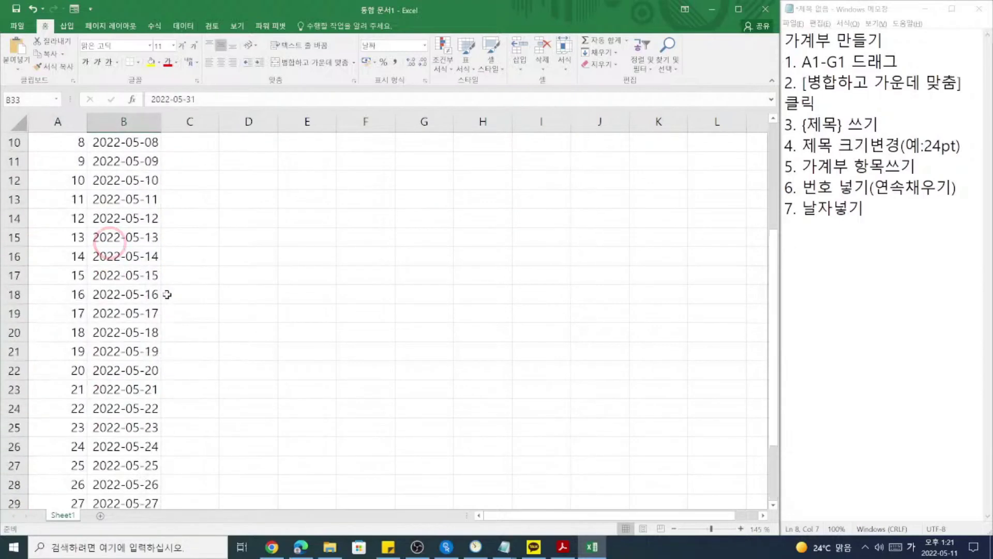
key(ctrl+z)
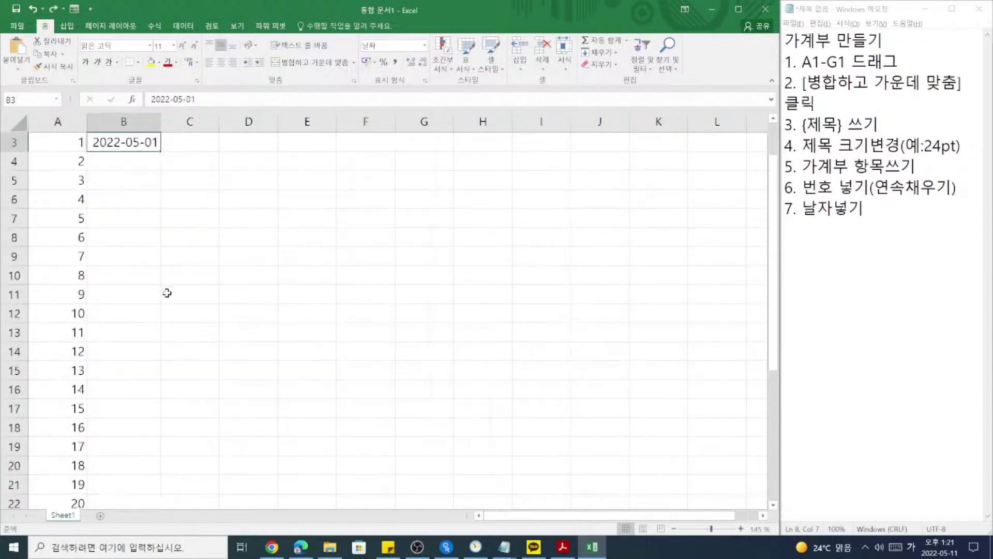
scroll(166, 293, up, 1)
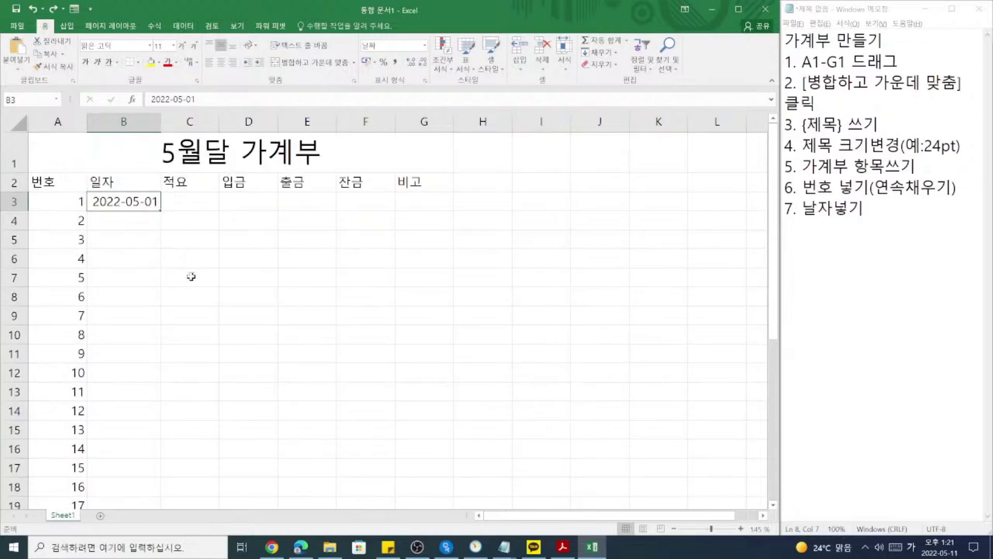
Fill the date series from B3 manually down to row 33 with the whole list in view, and undo the fill.
scroll(190, 275, down, 3)
scroll(191, 276, down, 3)
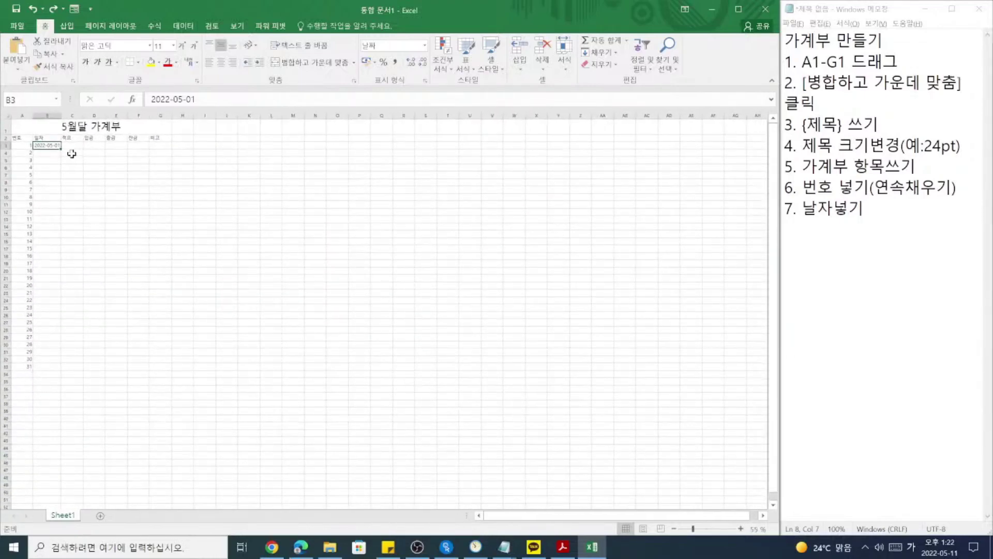
drag(60, 150, 61, 369)
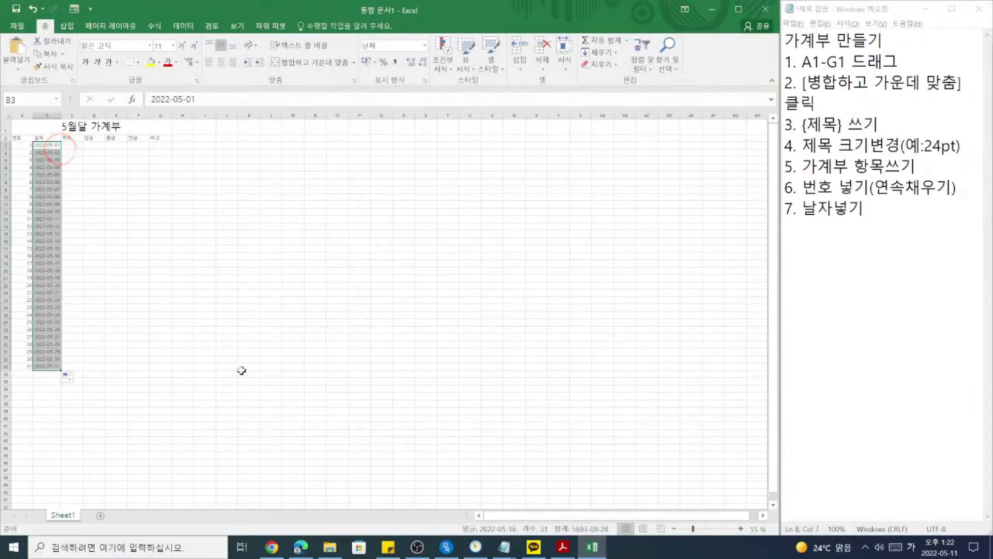
key(ctrl+z)
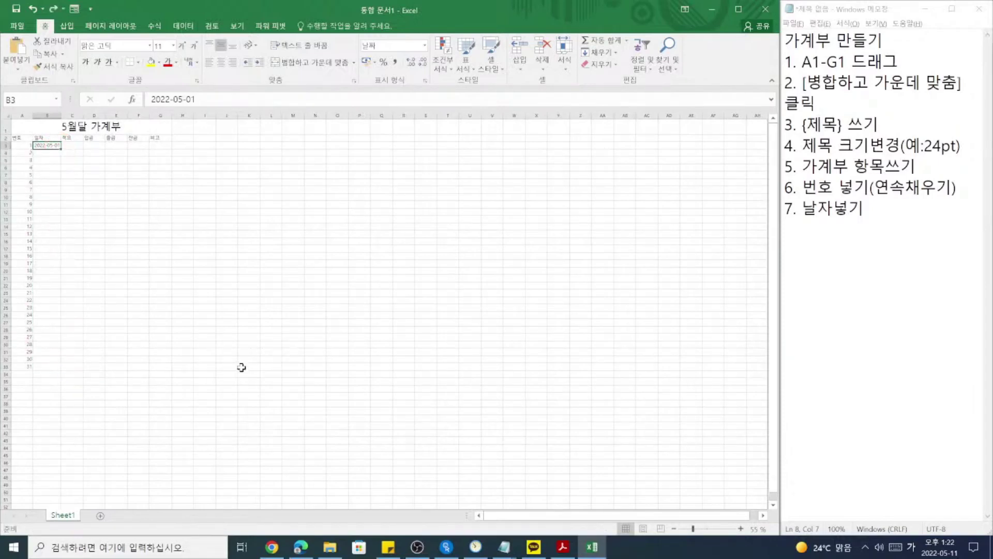
scroll(243, 368, up, 5)
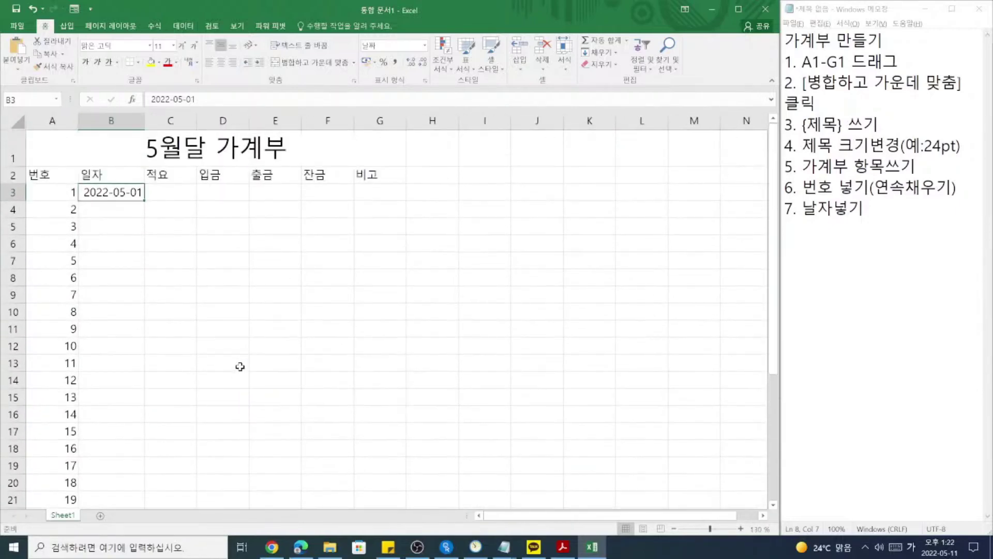
scroll(240, 366, up, 1)
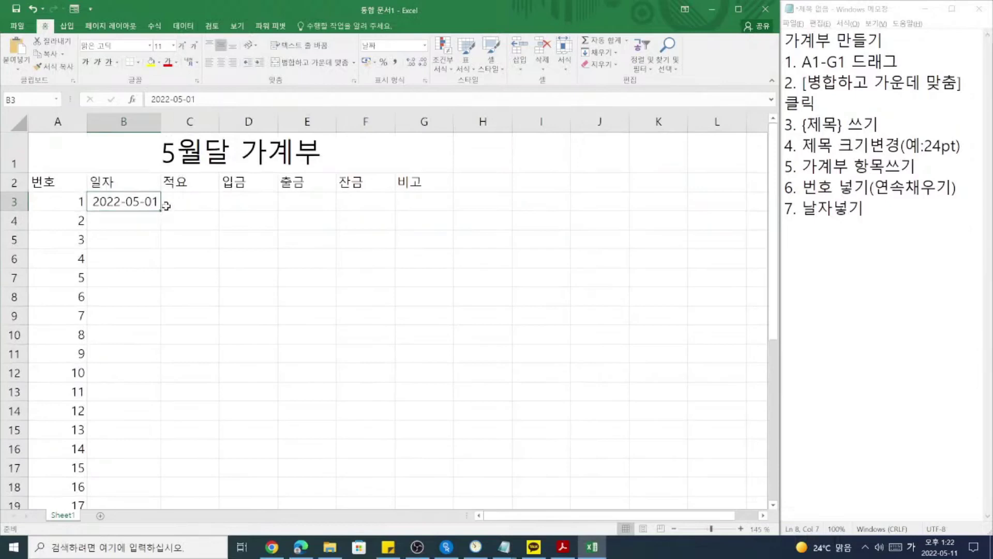
Auto-fill consecutive dates from B3 down to B33, ending at 2022-05-31, check the last rows and reselect B3.
mouse_move(162, 210)
mouse_down()
mouse_move(156, 261)
mouse_move(155, 213)
mouse_up()
double_click(161, 211)
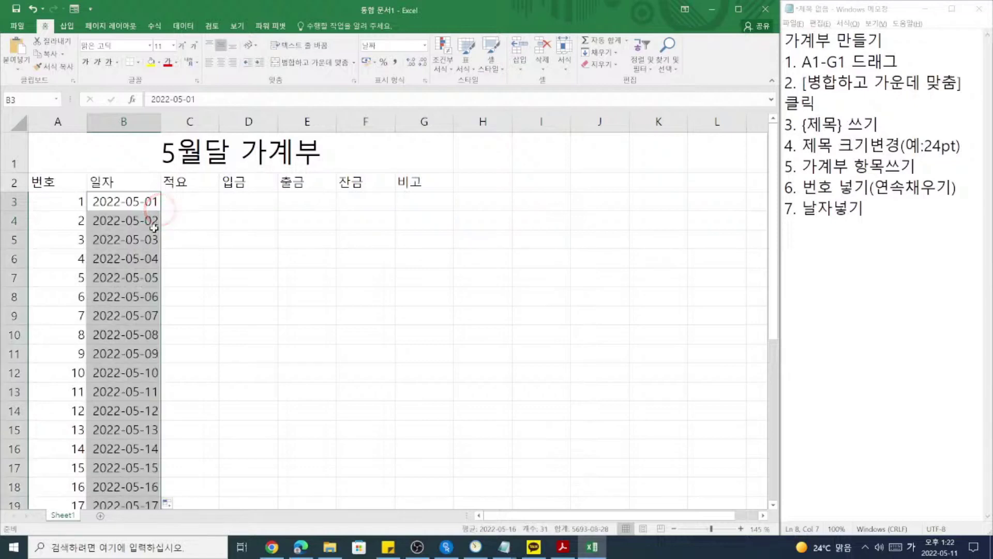
scroll(154, 227, down, 7)
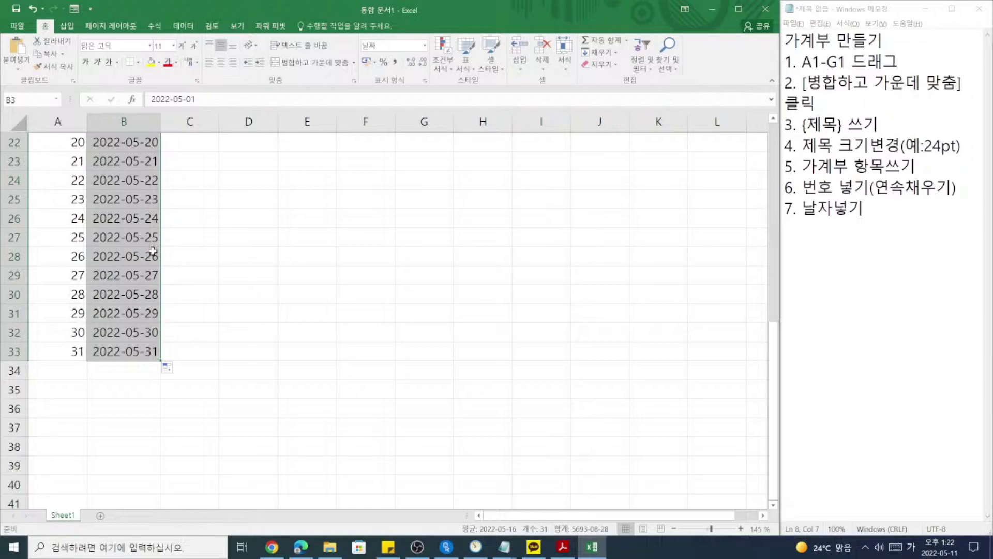
scroll(153, 251, up, 2)
scroll(148, 289, down, 1)
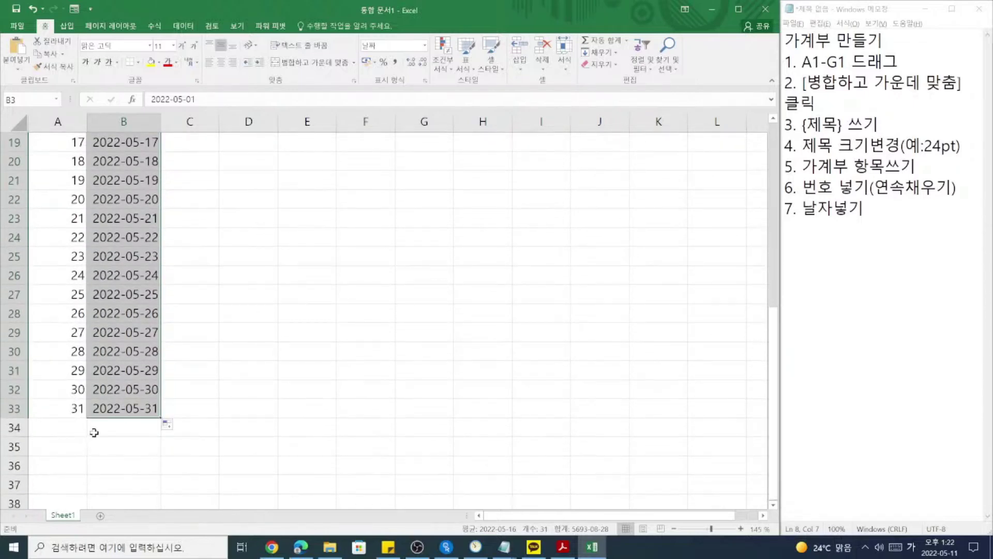
scroll(154, 339, up, 2)
scroll(154, 340, up, 4)
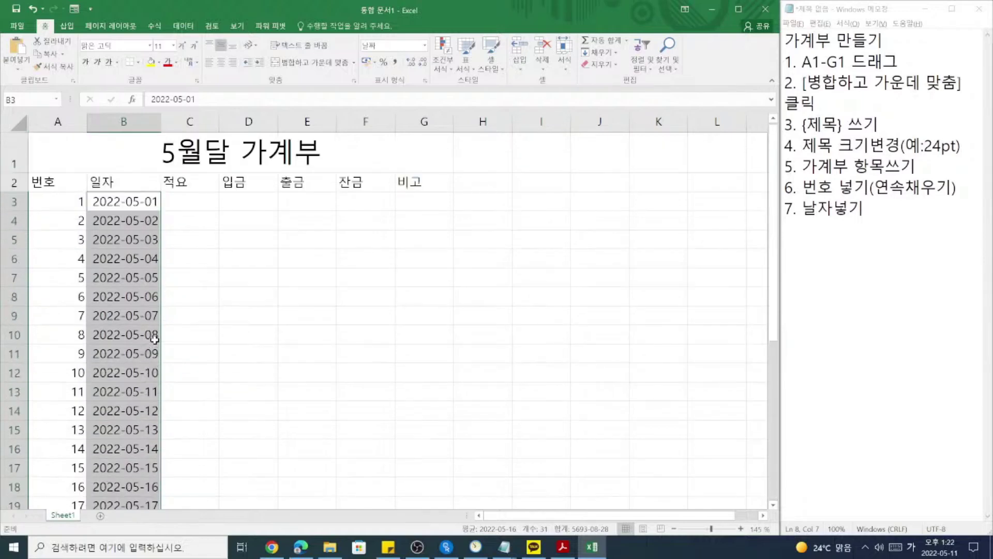
click(150, 209)
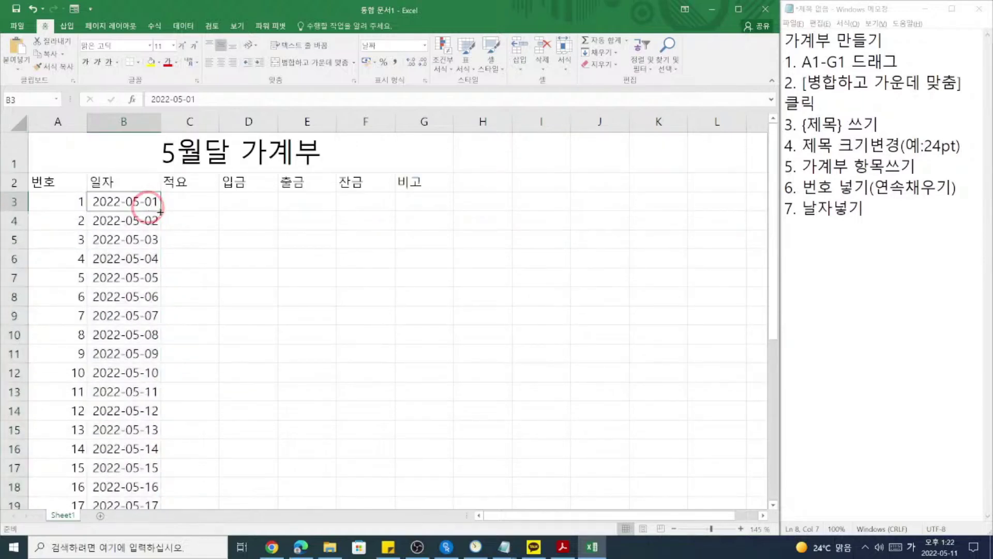
Switch to Notepad, append "(연속채우기)" to note 7, "날자넣기", and highlight note 6.
click(896, 215)
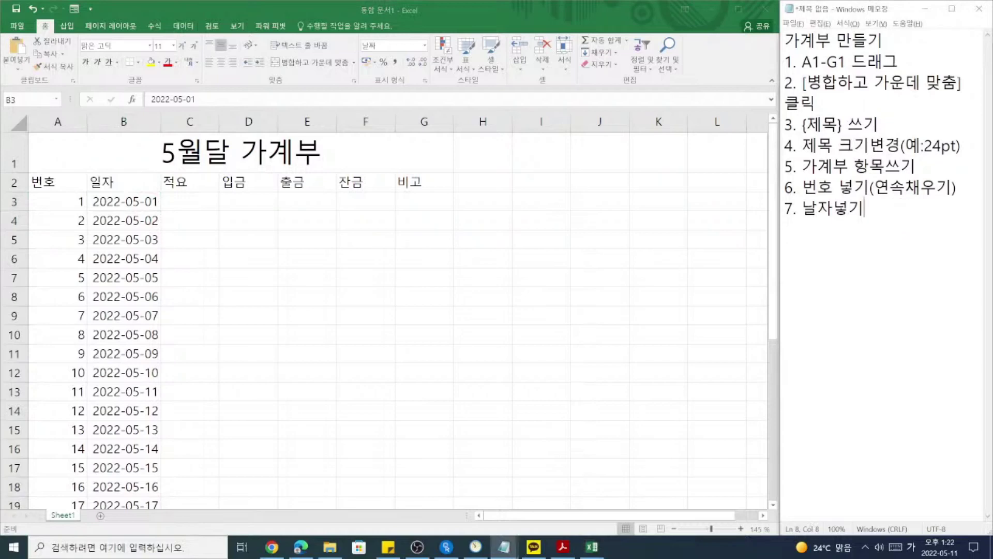
text((연속)
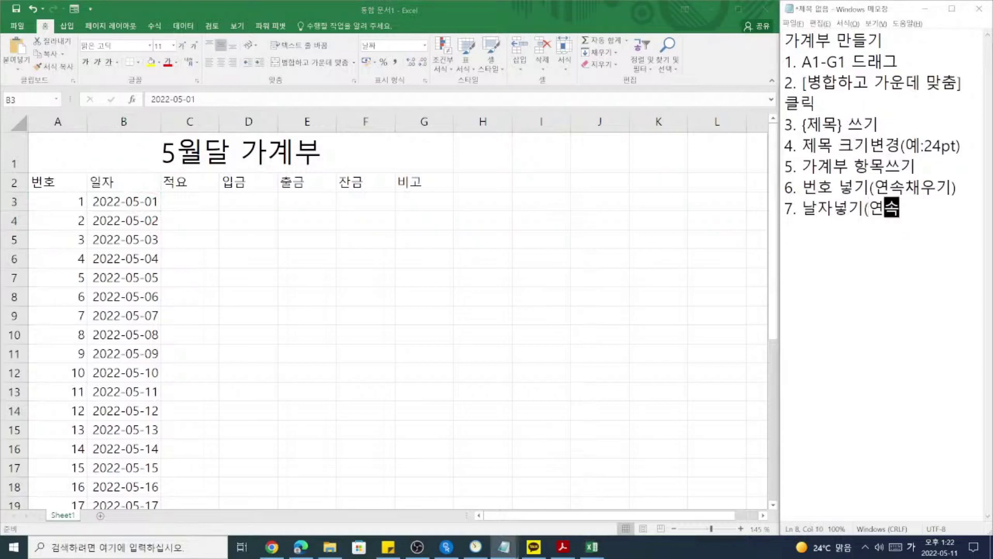
text(채우기))
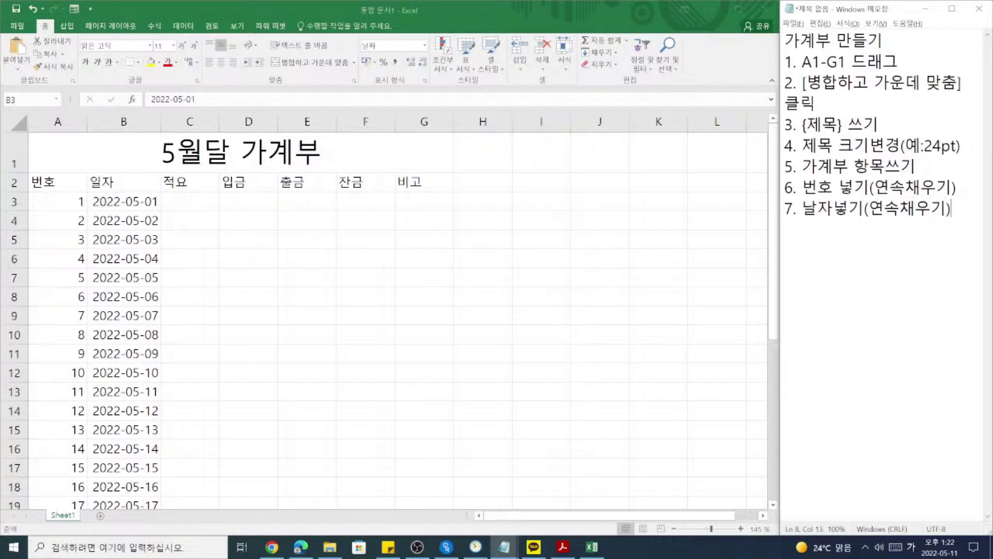
drag(963, 185, 785, 187)
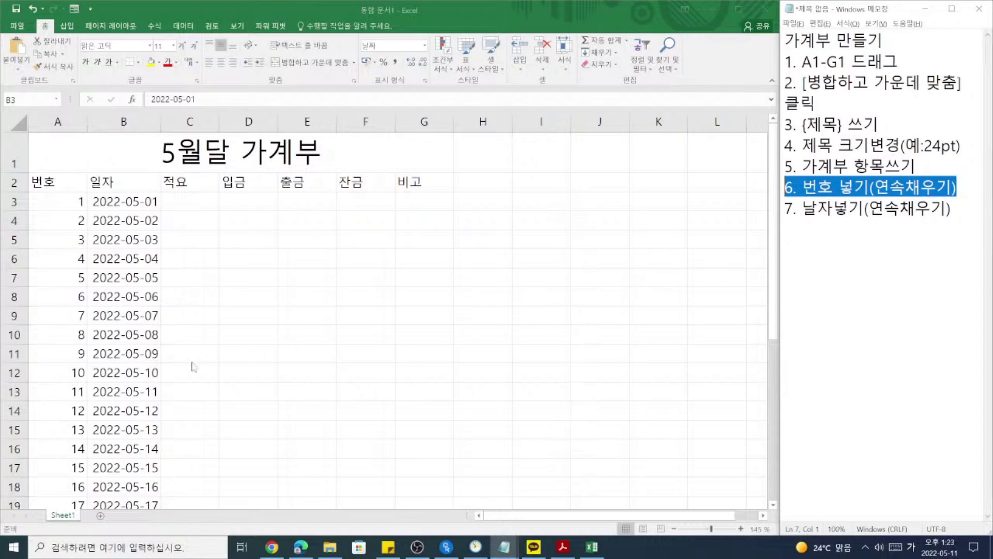
Add the line "(*채우기 핸들 더블클릭)" below note 7 and start a new line numbered "8.".
click(951, 212)
key(Return)
text((*)
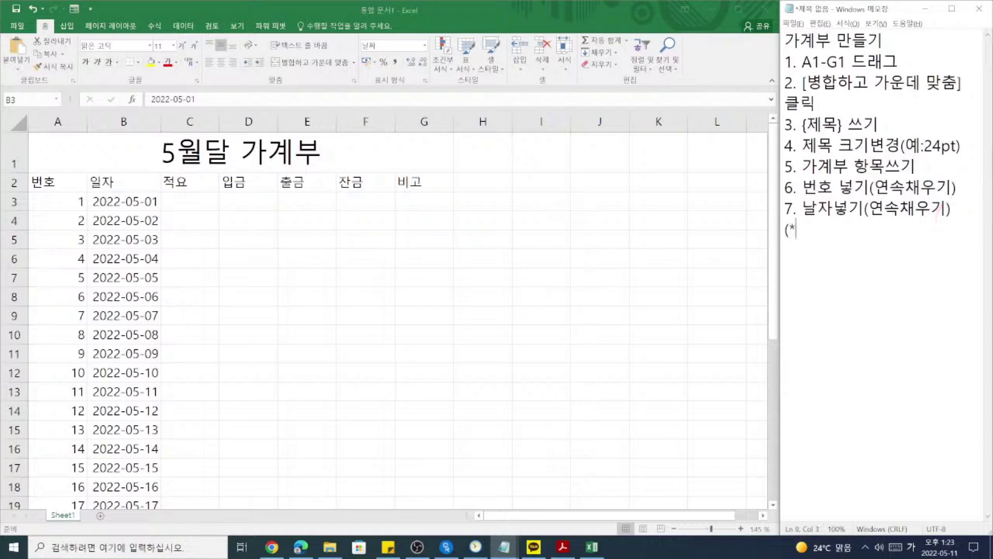
text(채우기 핸)
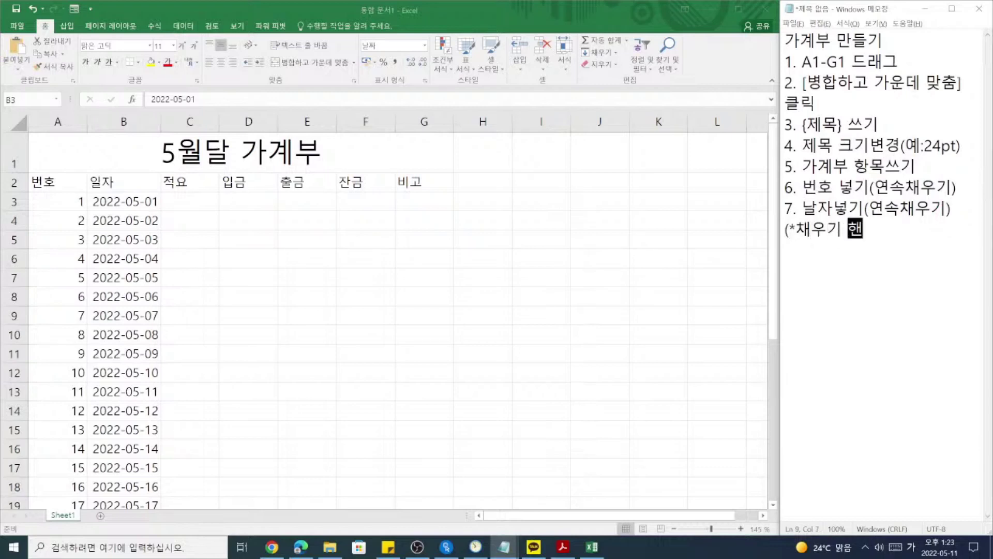
text(들 더블클려)
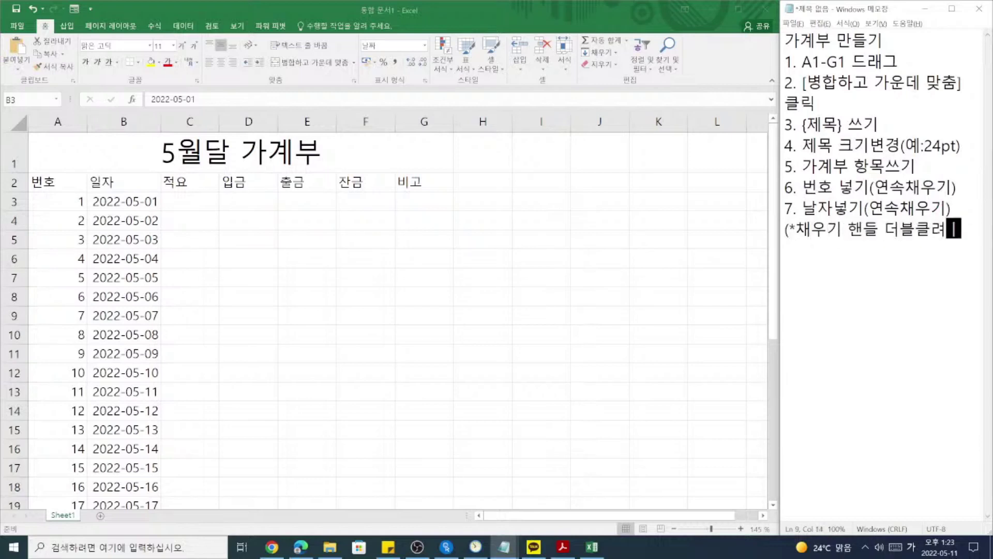
text(릭))
key(Return)
text(8.)
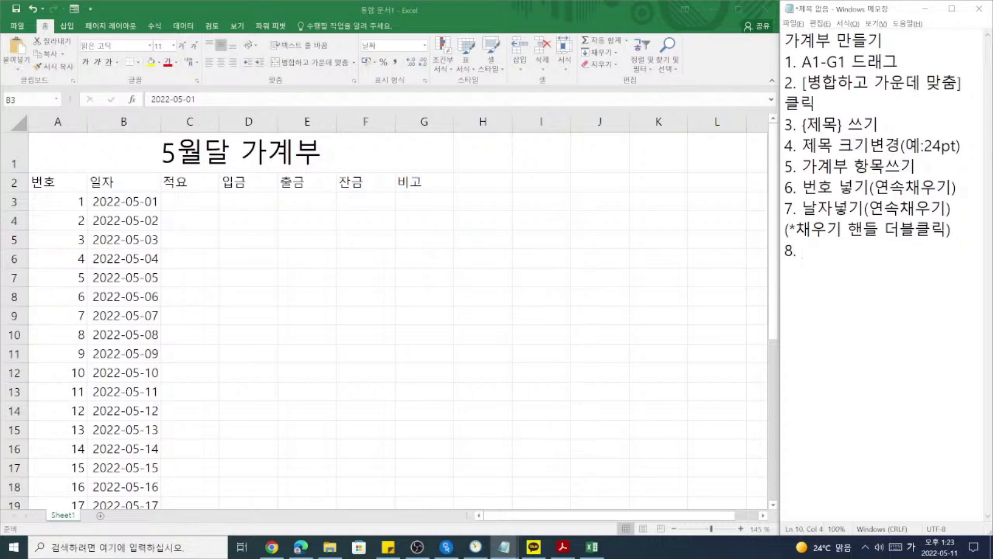
click(879, 171)
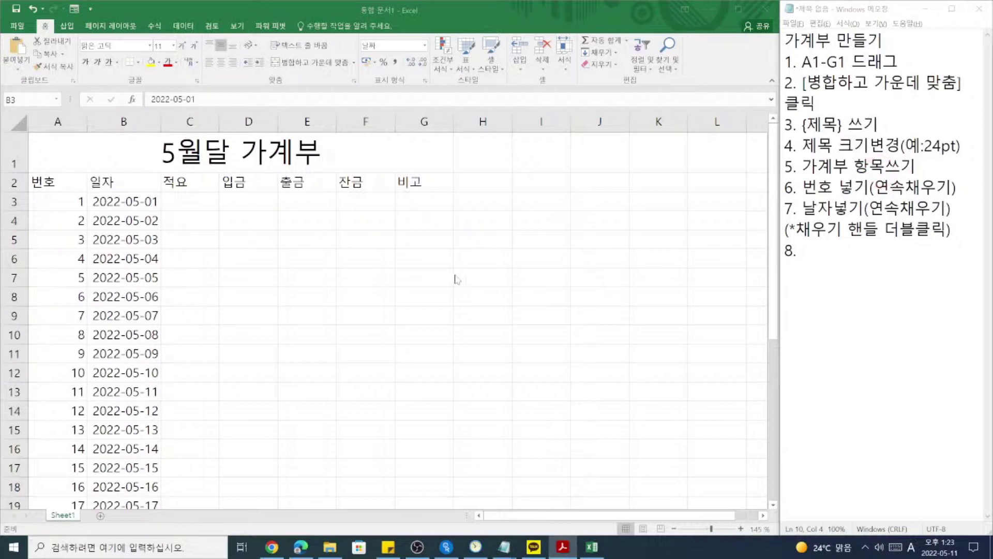
Switch to Excel and undo the date fill below B3.
click(354, 274)
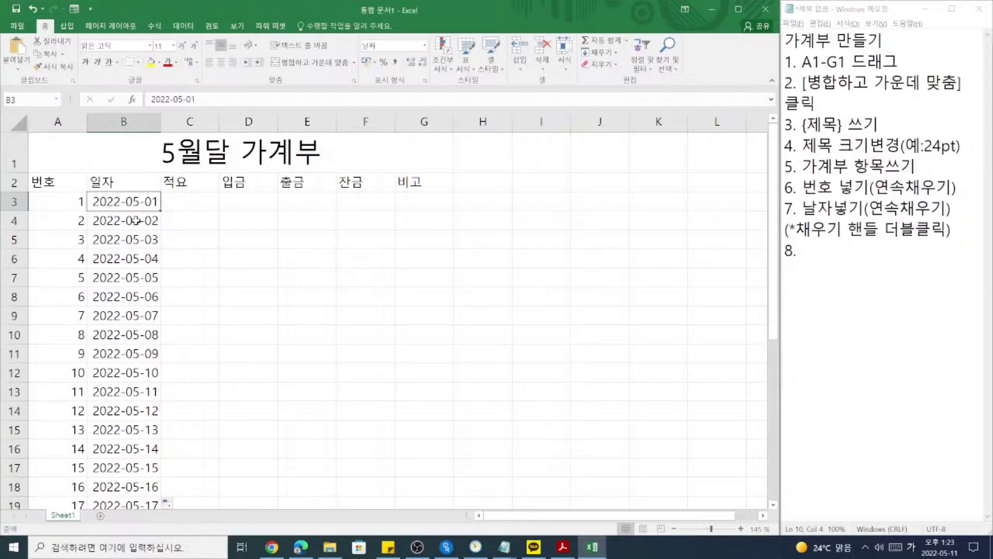
drag(136, 221, 138, 235)
click(140, 240)
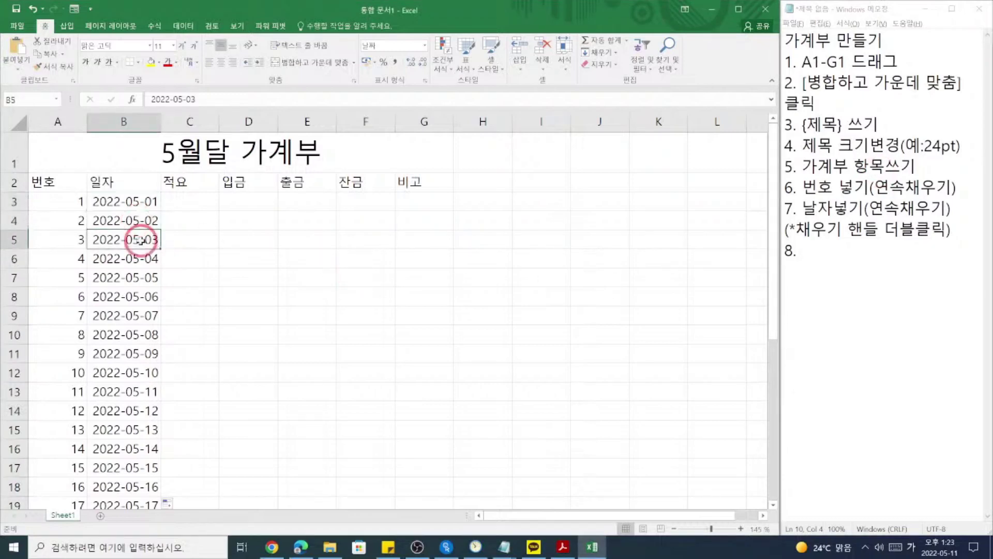
key(ctrl+z)
Fill the dates from B3 down to row 33 with weekdays only and check the resulting dates.
drag(160, 210, 158, 481)
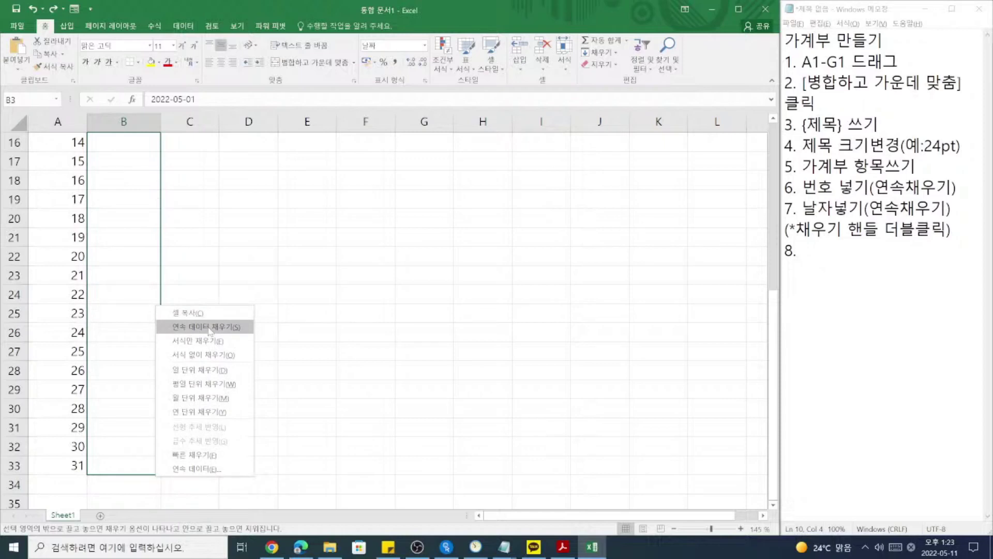
click(207, 384)
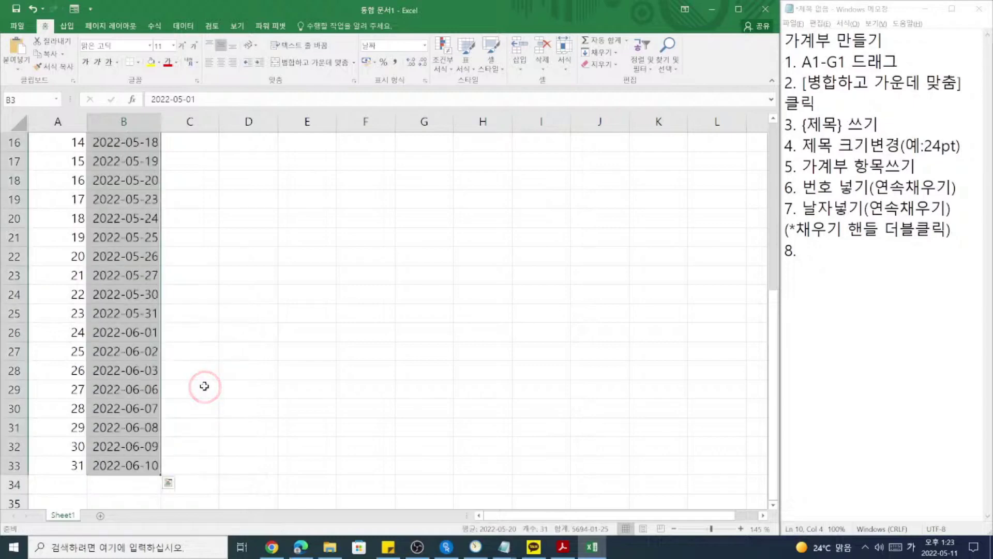
scroll(149, 446, up, 5)
scroll(153, 418, down, 1)
scroll(153, 418, up, 2)
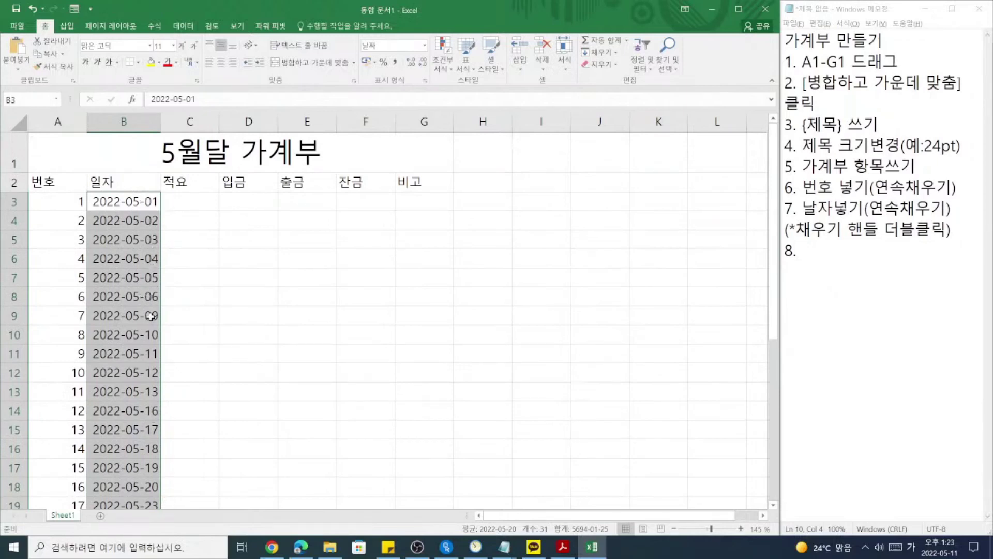
scroll(150, 316, down, 5)
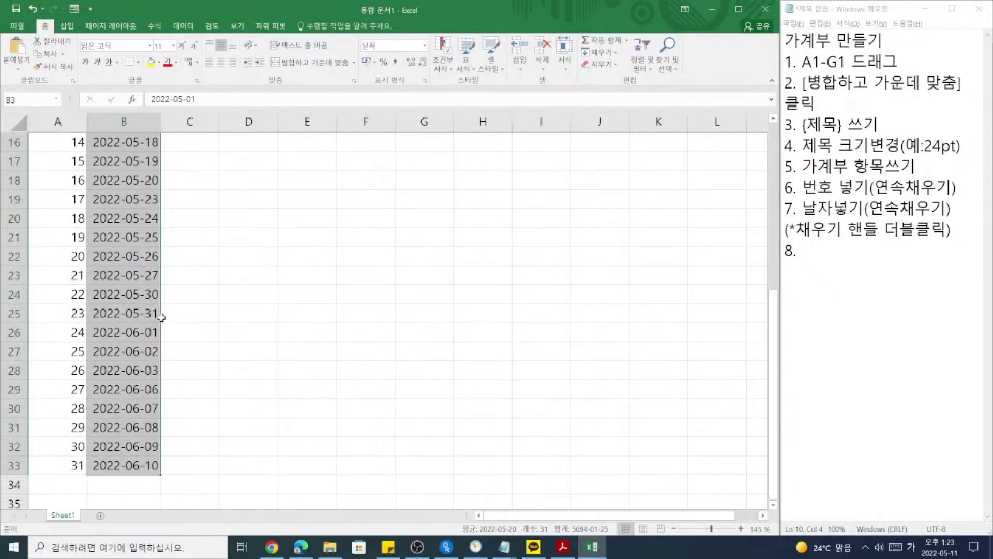
Undo the weekday fill and fill B3 down to row 33 by single days instead.
key(ctrl+z)
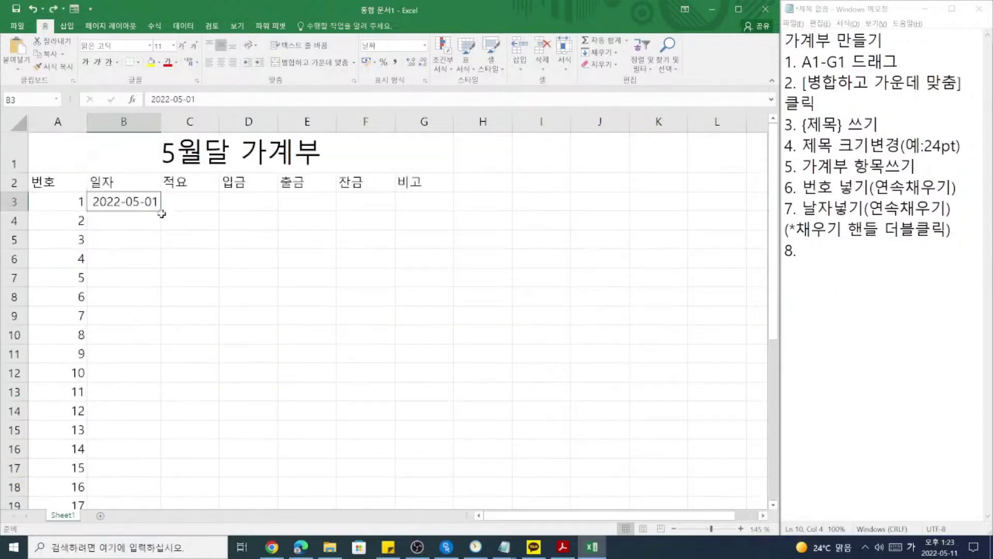
drag(162, 212, 155, 475)
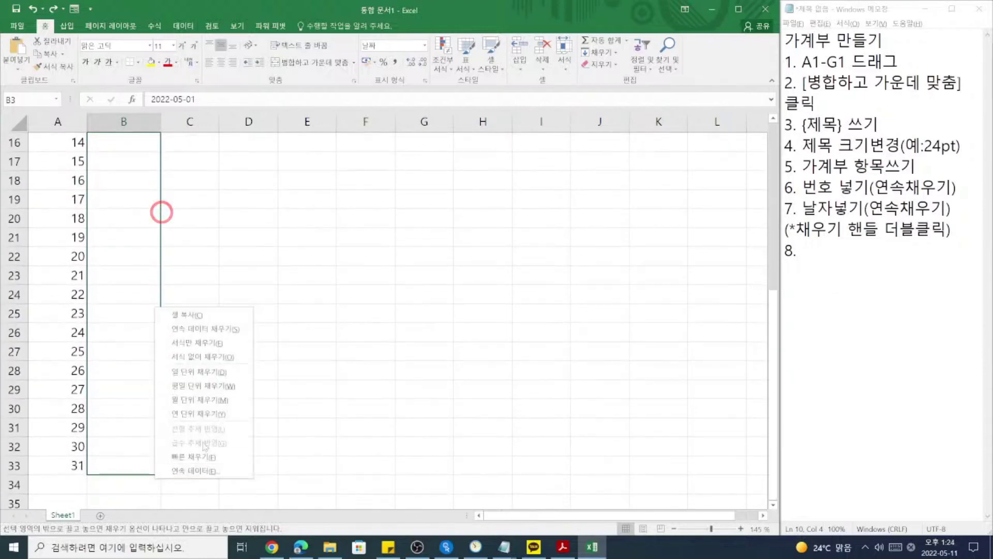
click(224, 373)
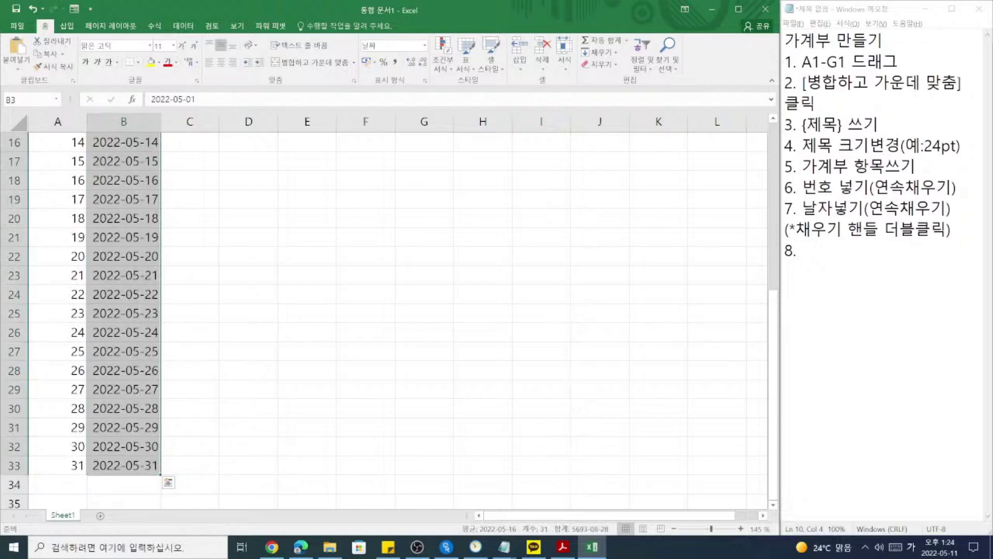
Switch to Notepad and enclose "채우기 핸들" in square brackets in the line below note 7.
click(947, 229)
key(ctrl+shift+Left)
key(ctrl+shift+Left)
key(ctrl+shift+Left)
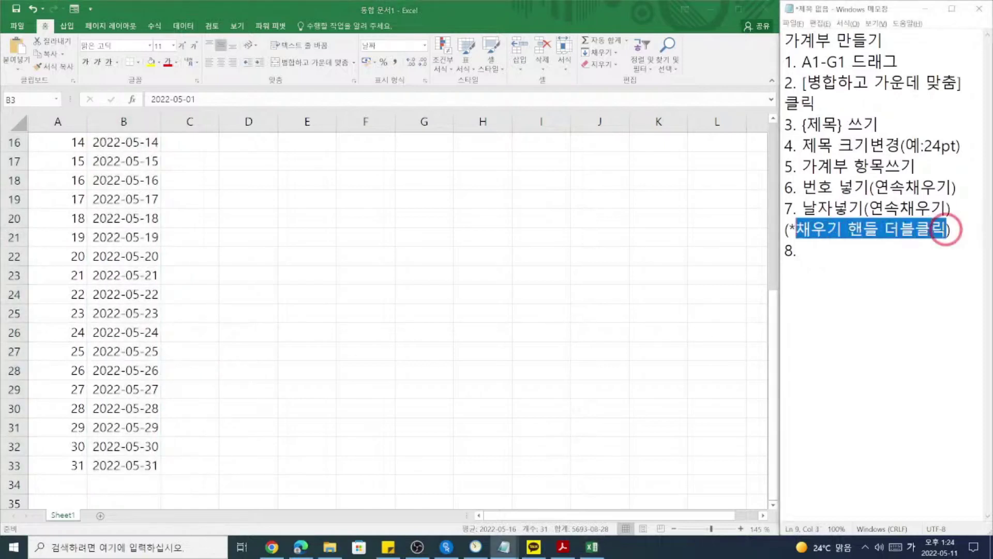
click(795, 230)
text([)
key(Right)
key(Right)
key(Right)
key(Right)
key(Right)
key(Right)
text(])
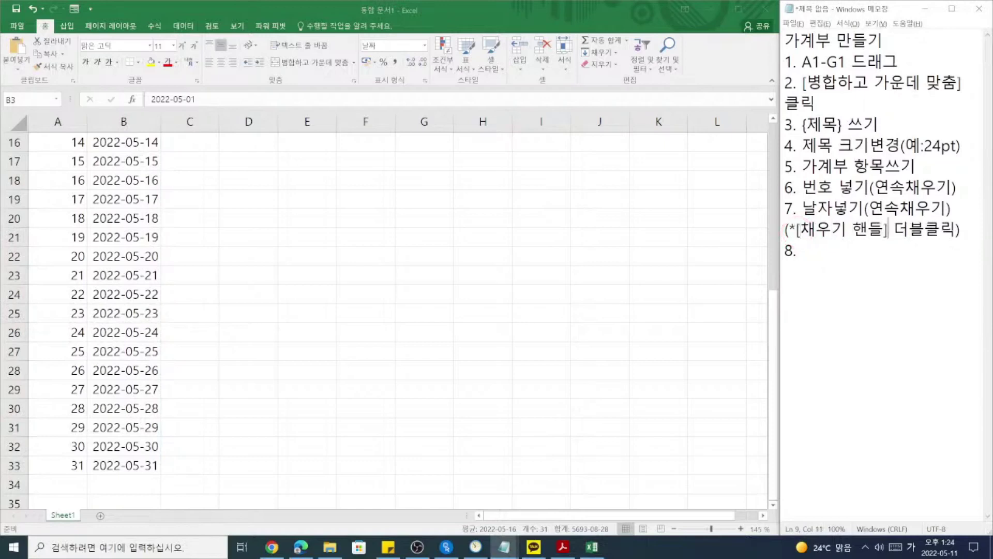
Switch to Excel, undo the daily date fill, and auto-fill consecutive dates from B3 down to B33.
click(166, 321)
key(ctrl+z)
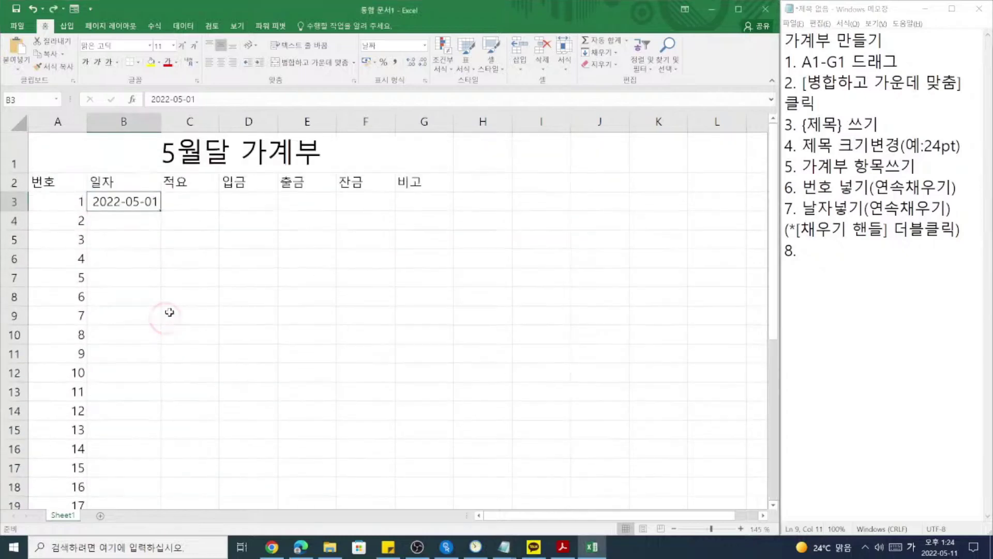
double_click(161, 210)
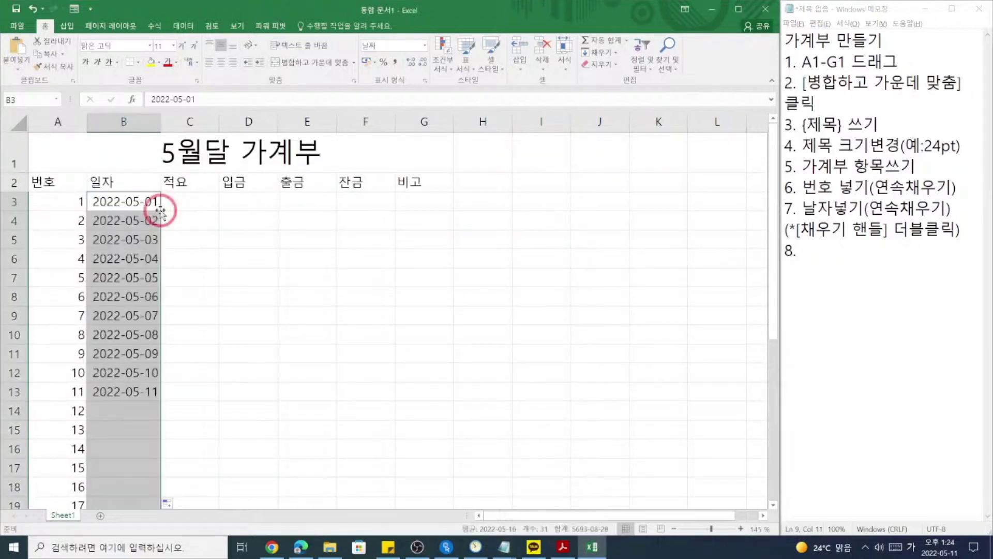
Review notes 6 and 7 on series filling alongside the filled numbers and dates in columns A and B.
click(862, 205)
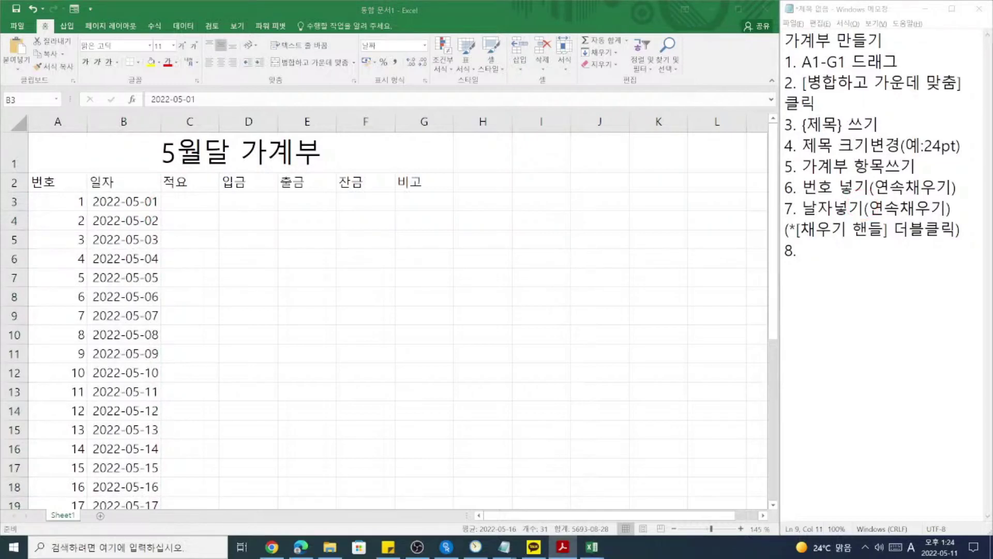
click(124, 250)
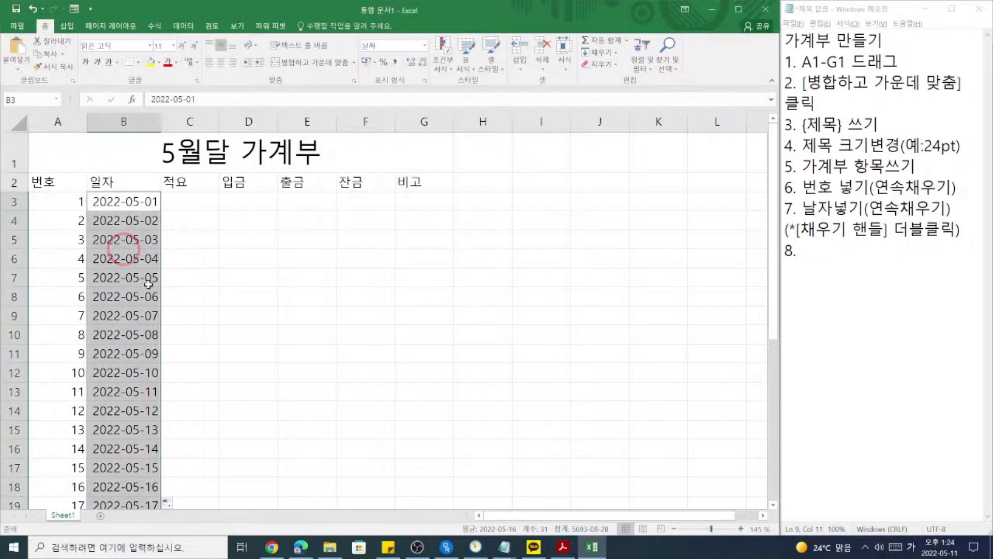
scroll(148, 283, down, 1)
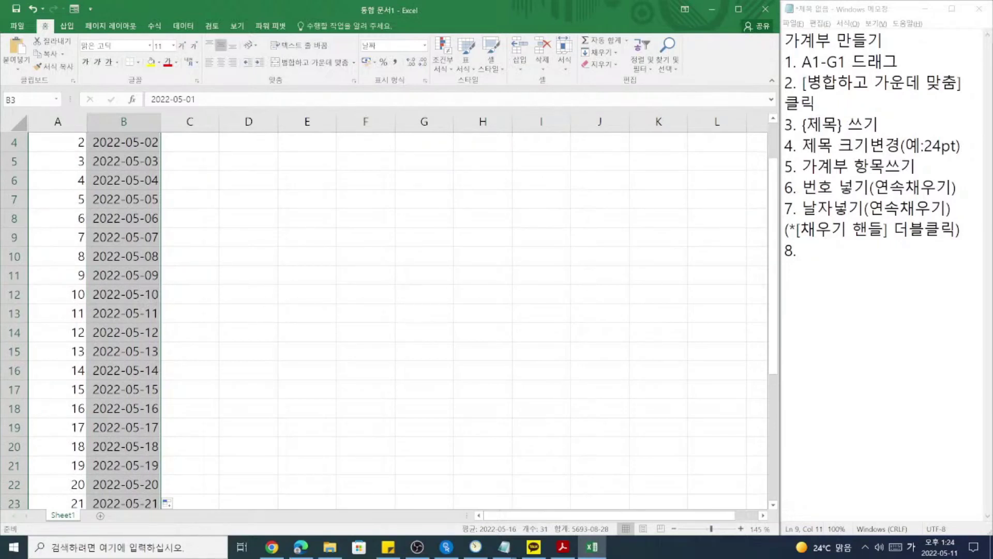
click(882, 182)
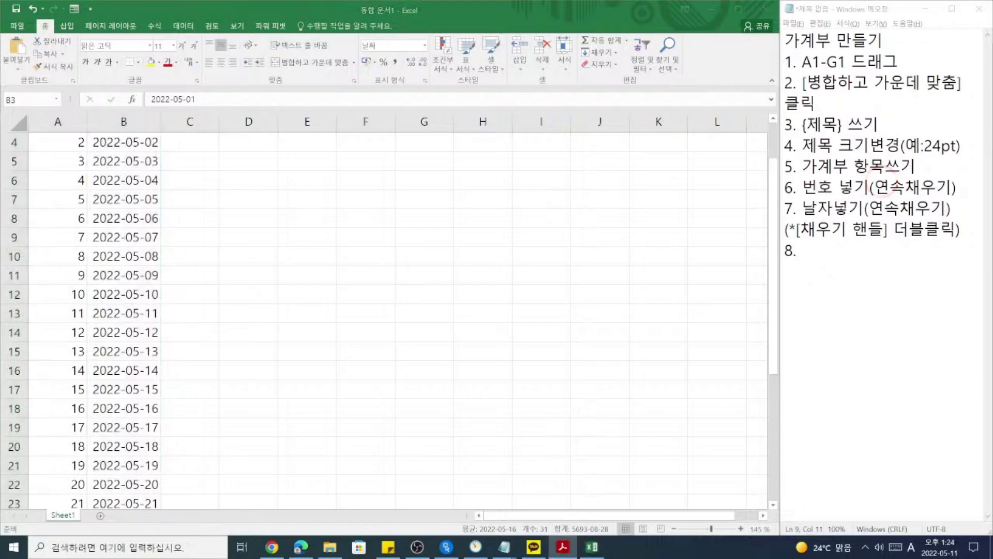
click(824, 184)
click(466, 235)
scroll(362, 254, down, 4)
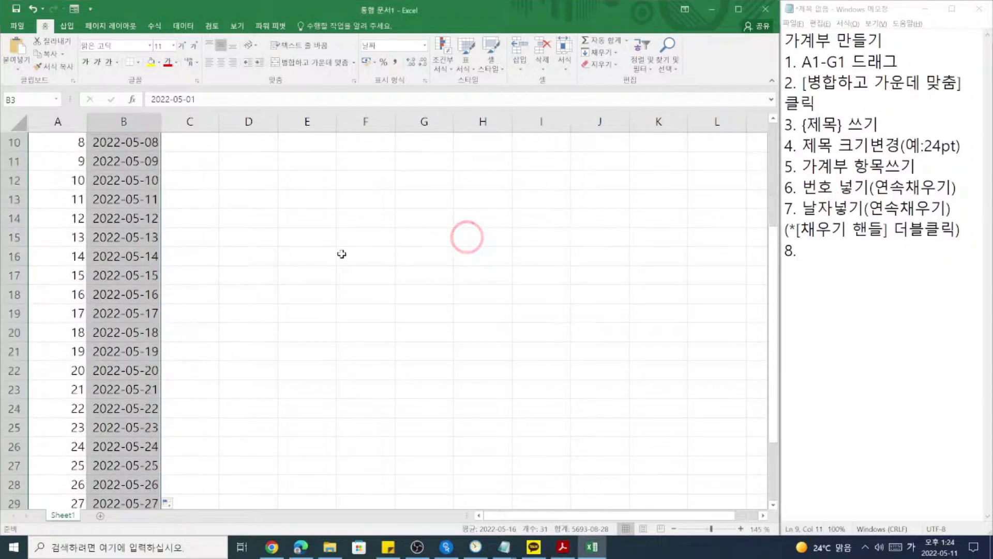
scroll(92, 439, up, 5)
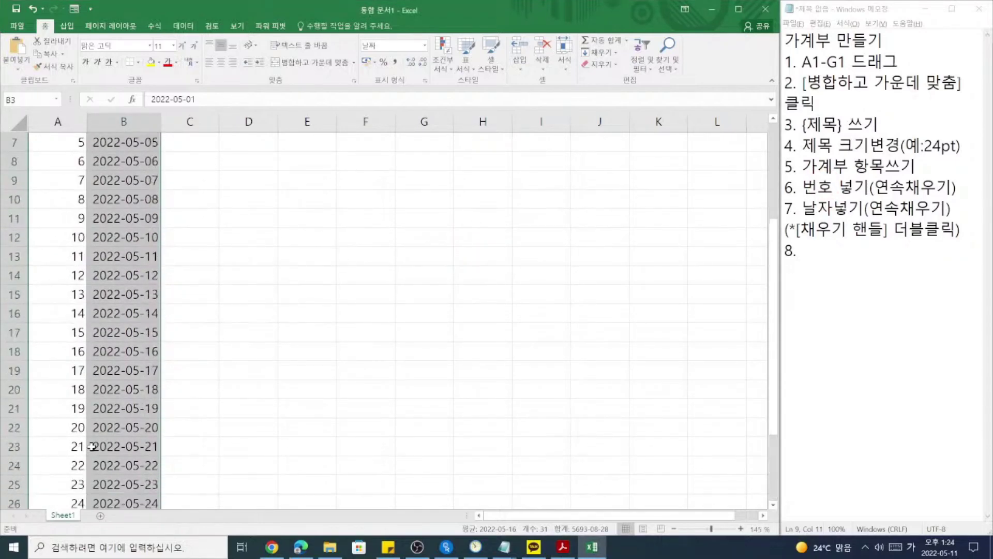
Apply all borders (모든 테두리) to the whole budget table from A1 to G33.
drag(339, 158, 369, 446)
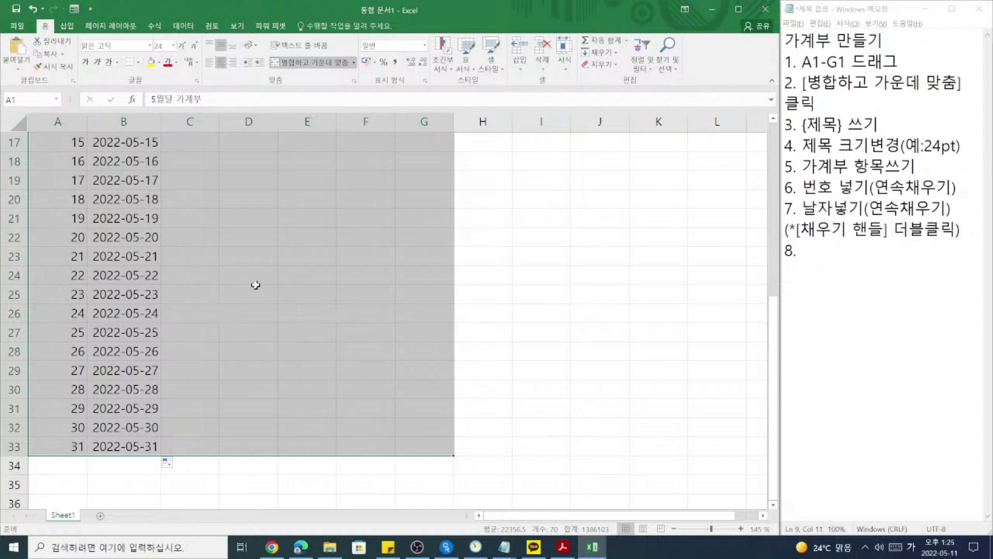
click(138, 63)
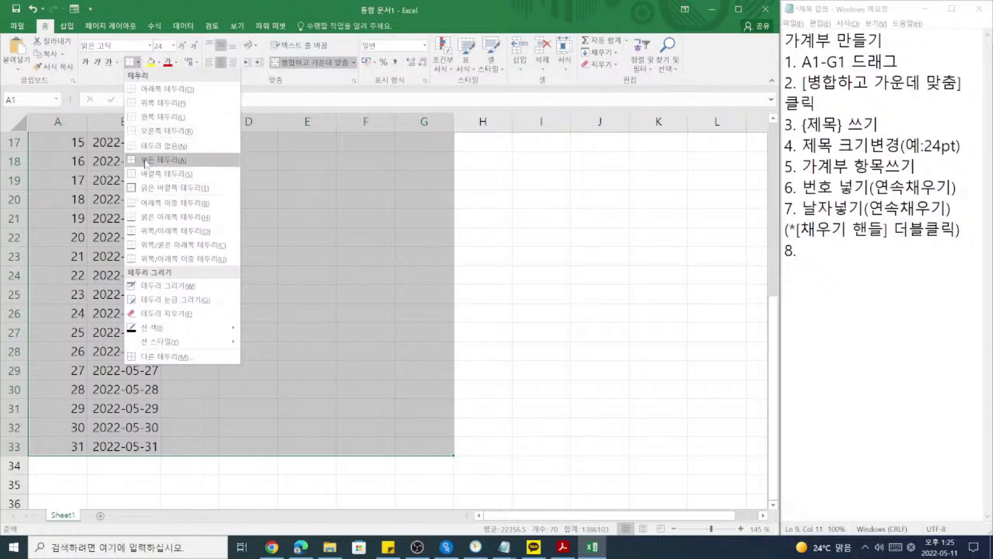
click(146, 162)
scroll(145, 156, up, 5)
click(545, 219)
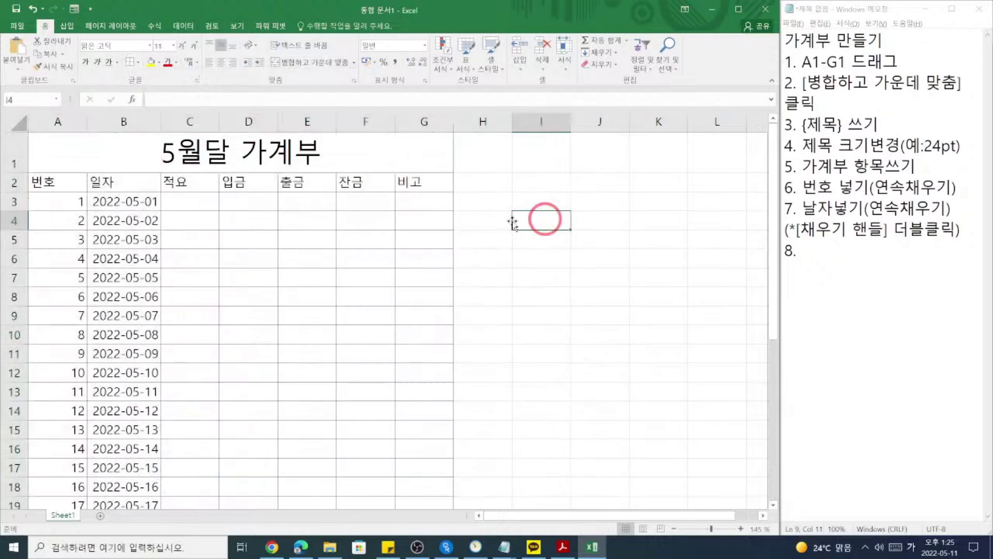
Examine the gridlines around the empty cells in columns I to K beside the bordered table.
click(516, 240)
click(638, 207)
click(672, 183)
click(665, 220)
click(658, 278)
click(649, 353)
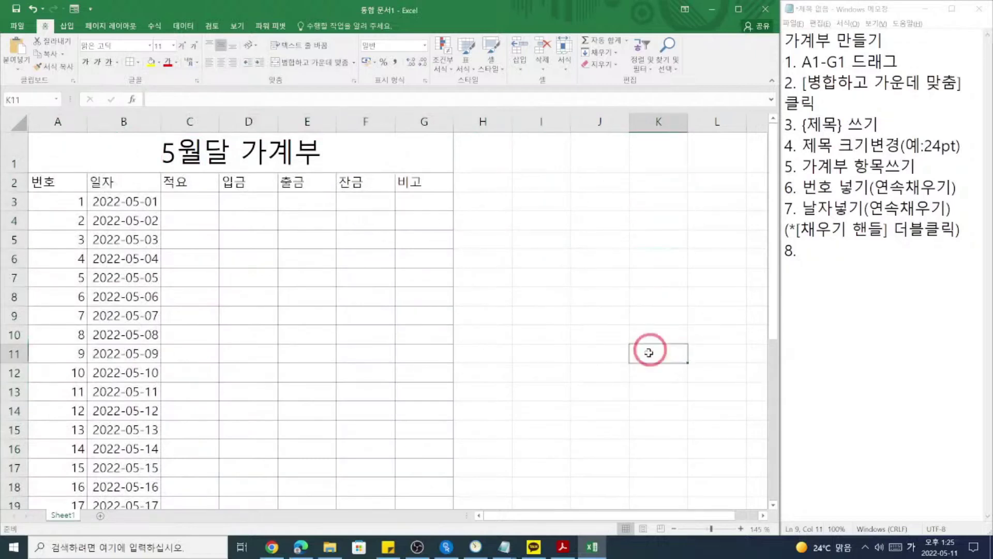
click(615, 352)
click(613, 297)
click(612, 221)
click(609, 182)
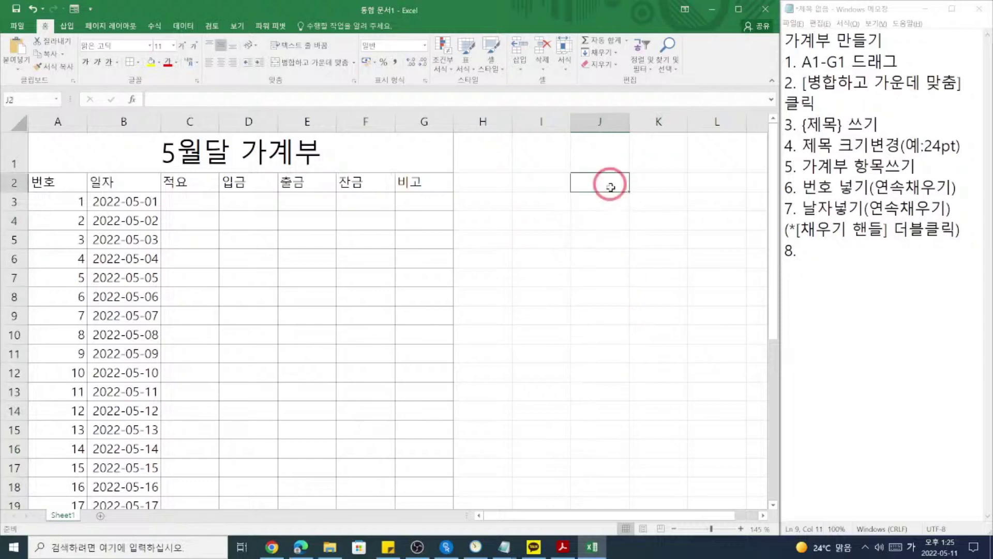
Hide the sheet's gridlines, check the bordered table without them, and show the gridlines again.
click(237, 27)
click(144, 62)
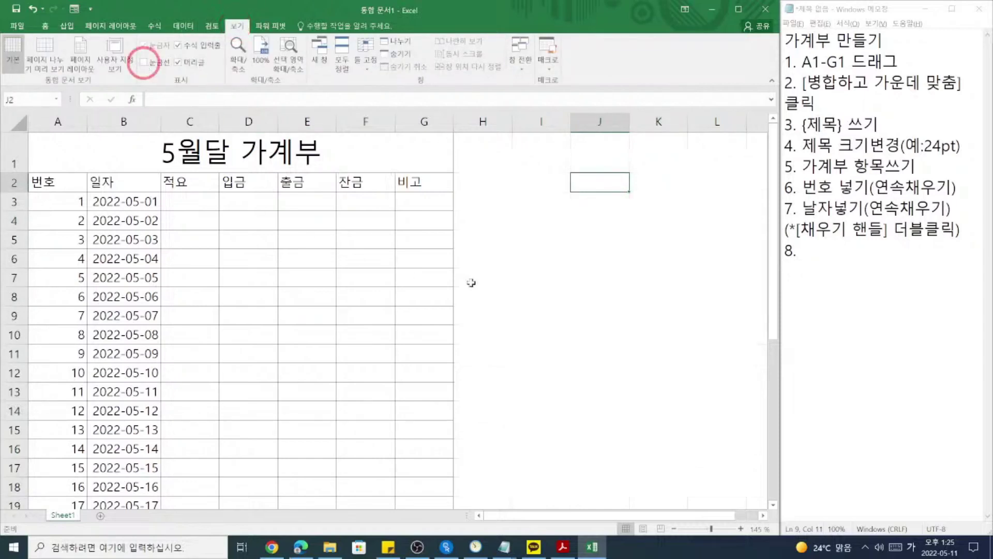
scroll(555, 235, down, 4)
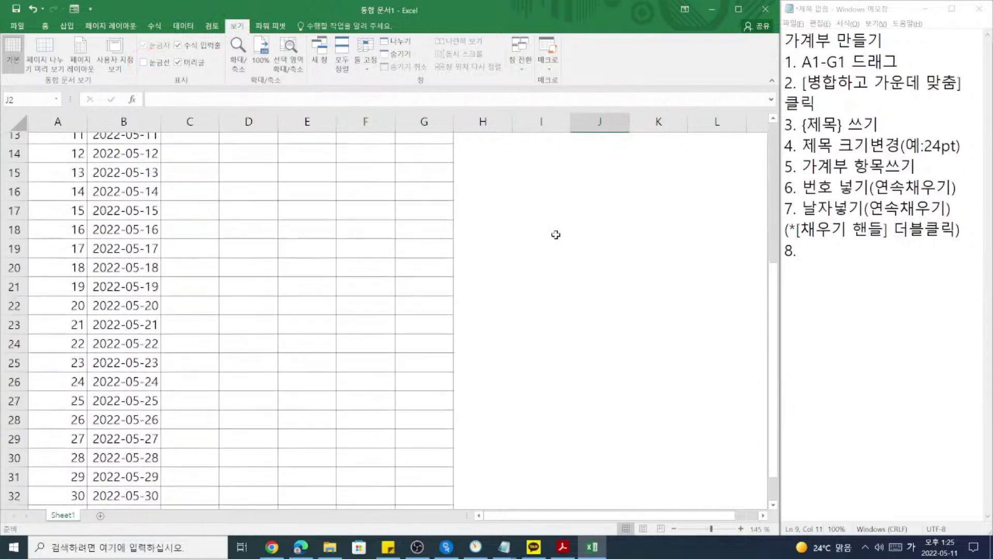
scroll(553, 233, up, 4)
click(144, 62)
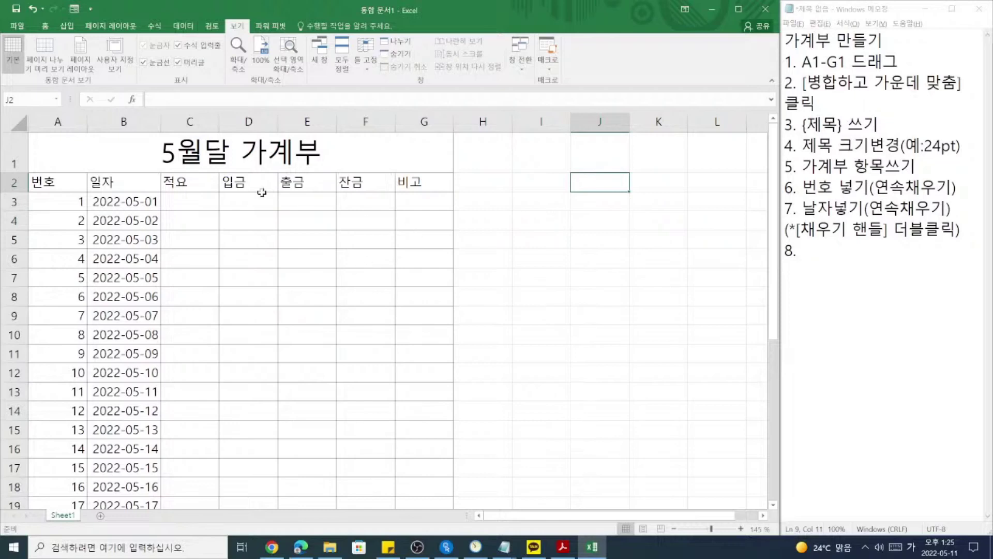
click(211, 235)
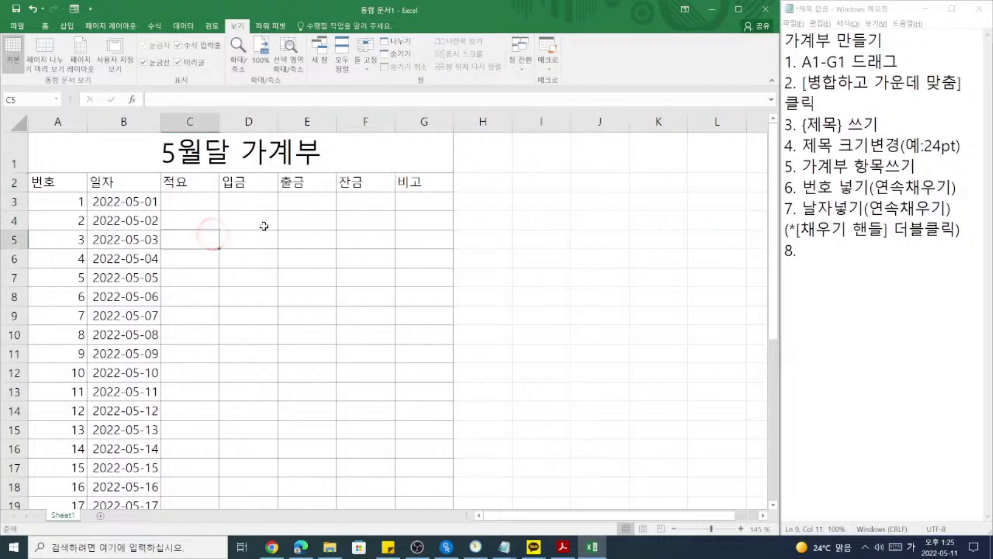
Write note 8 in the Notepad list as "가계부 전체 블록잡기".
click(883, 261)
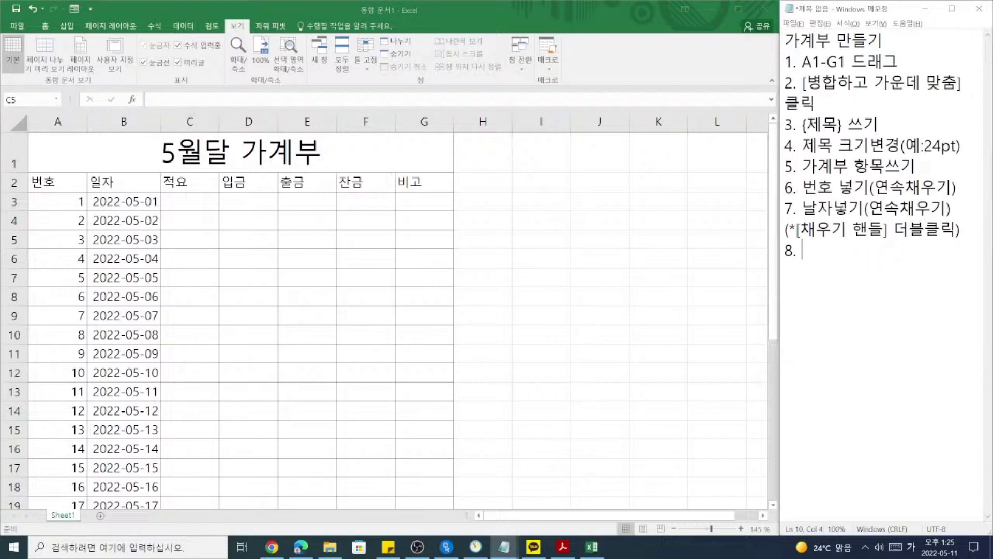
text(모드)
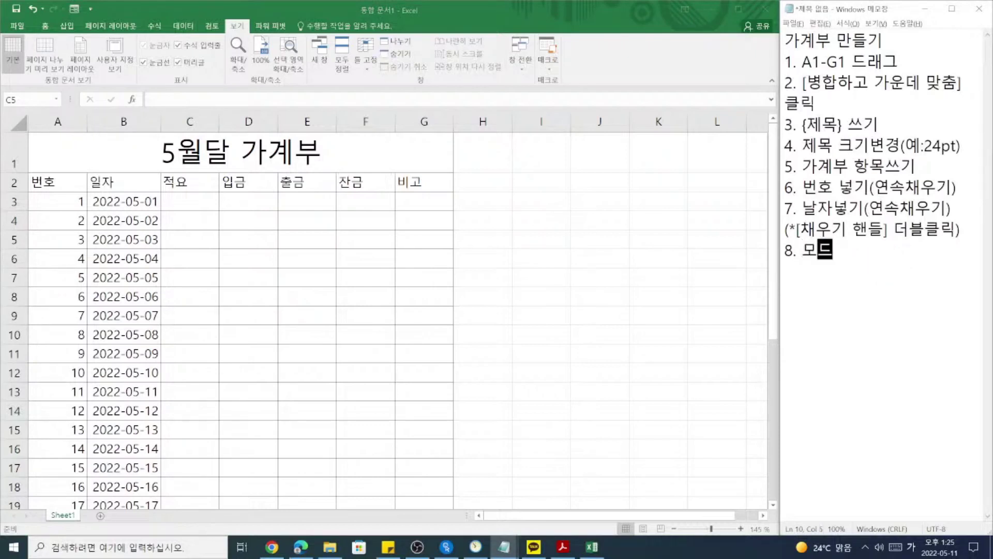
key(BackSpace)
key(BackSpace)
text(가계부 전)
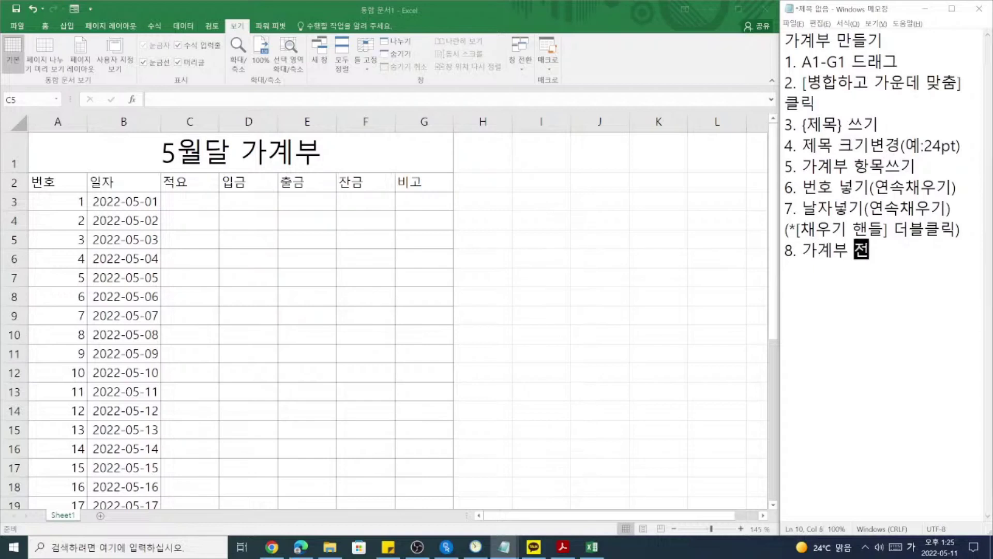
text(체를 드래그)
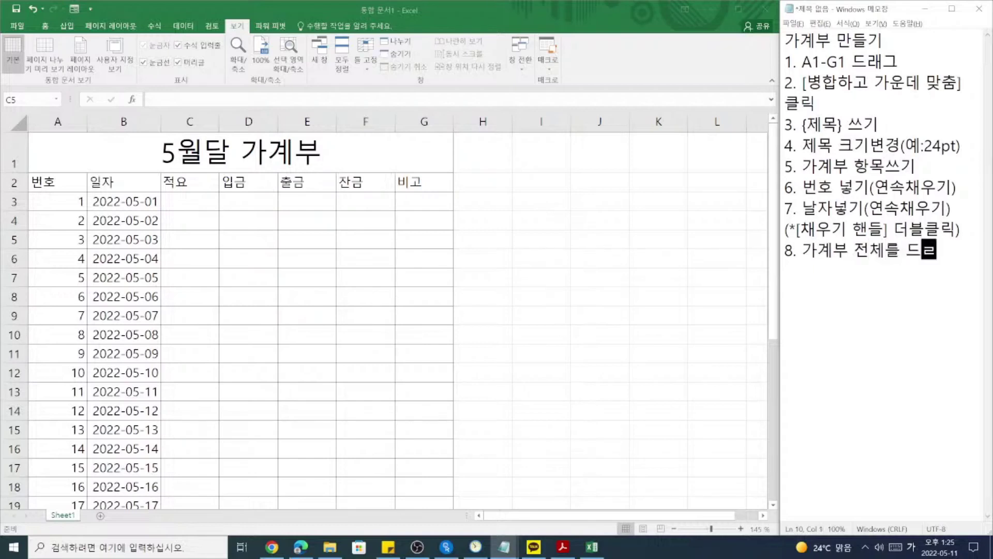
key(BackSpace)
key(BackSpace)
key(BackSpace)
key(BackSpace)
key(BackSpace)
text(ㅂ블록잡기)
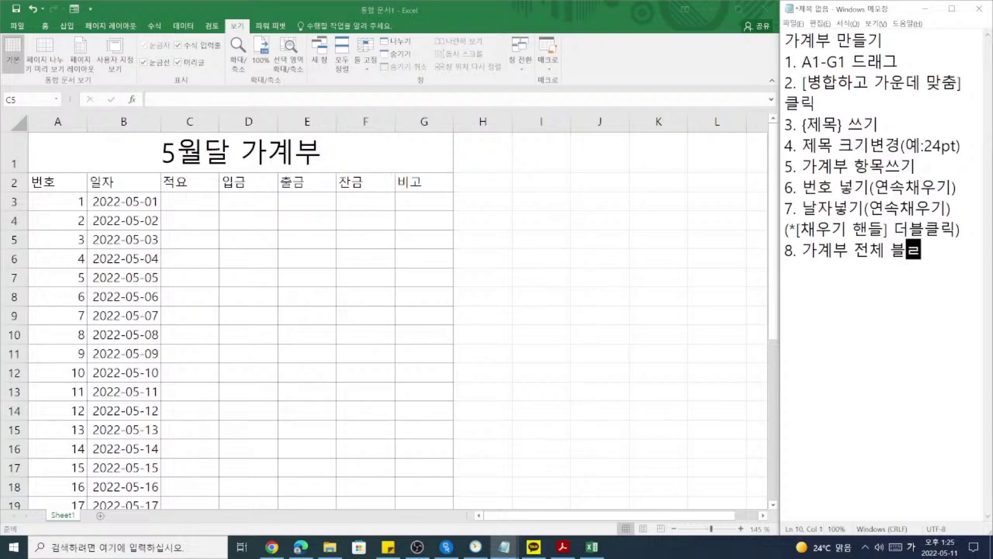
key(Return)
Begin note 9 with "[홈]탭", checking the sheet's border options for the wording.
text(9.)
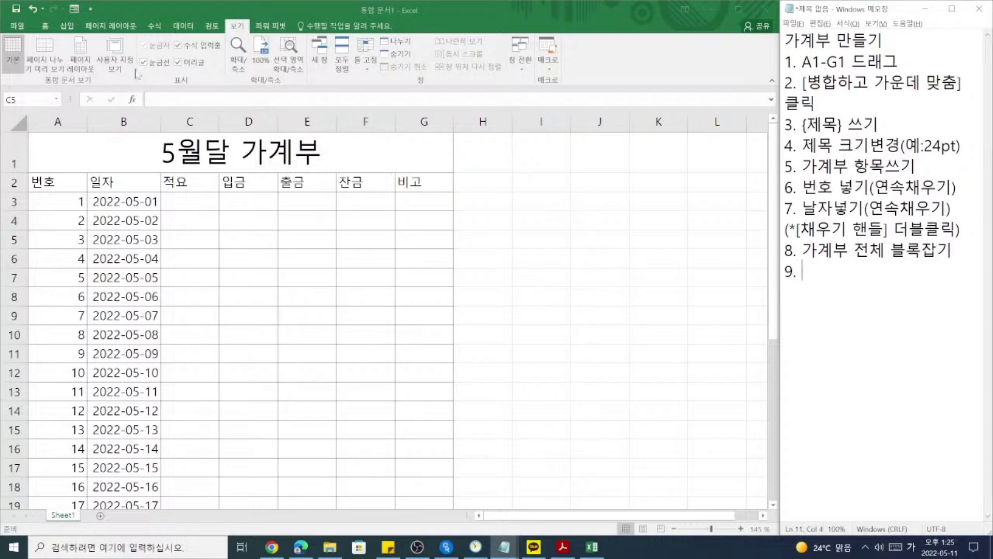
click(45, 28)
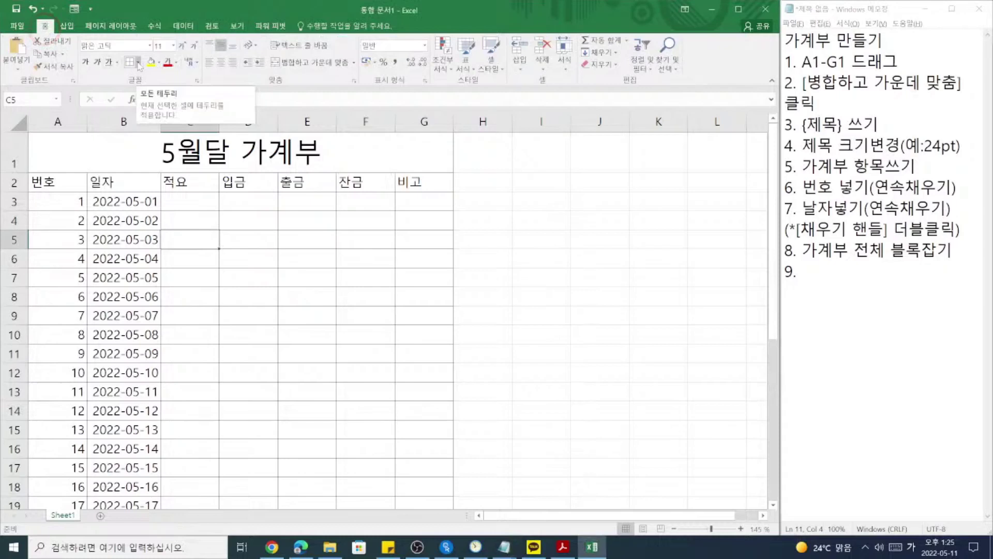
click(139, 62)
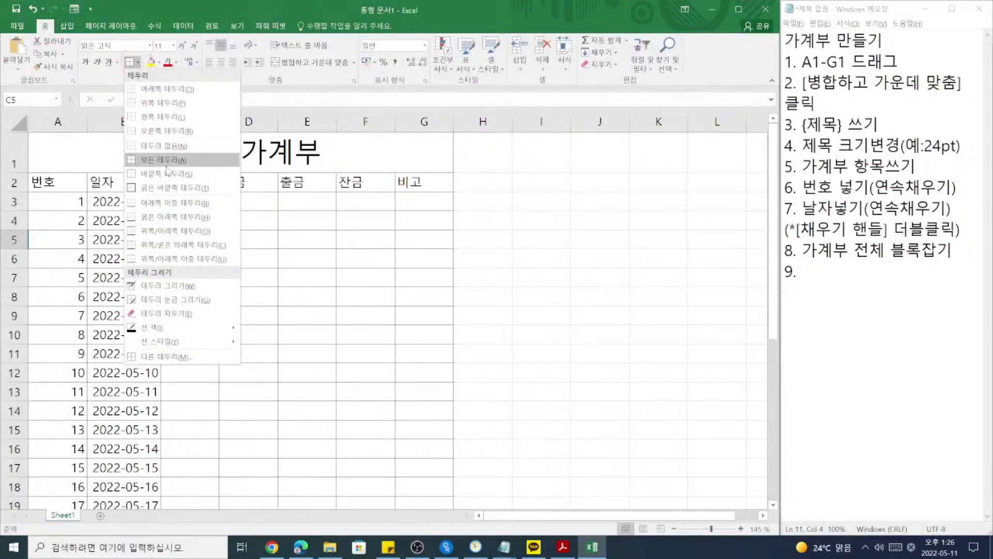
click(820, 269)
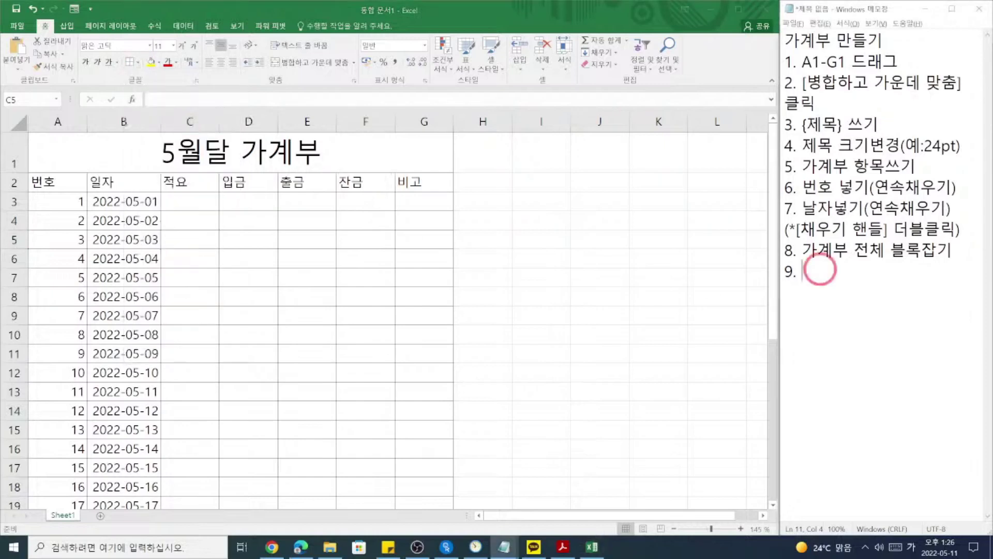
text([)
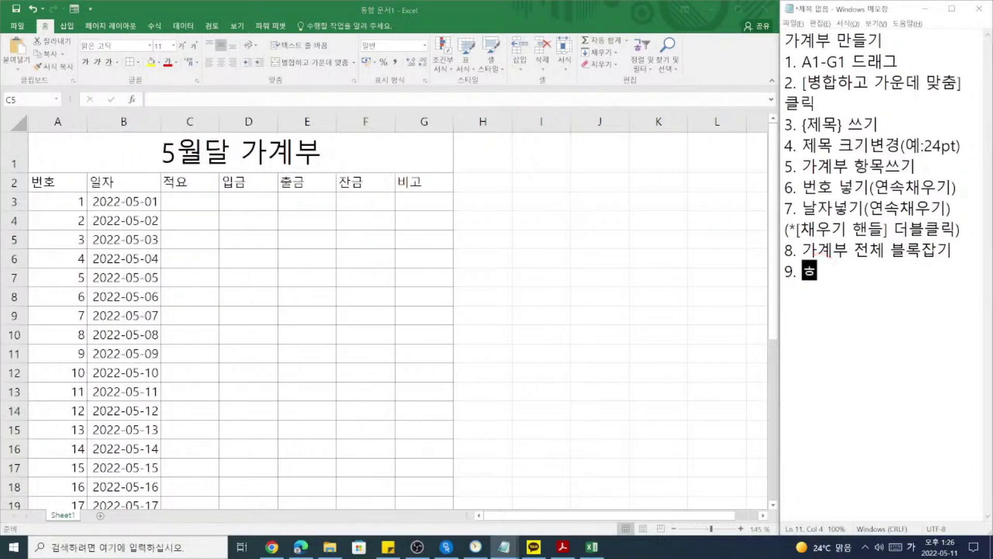
text(홈]탭)
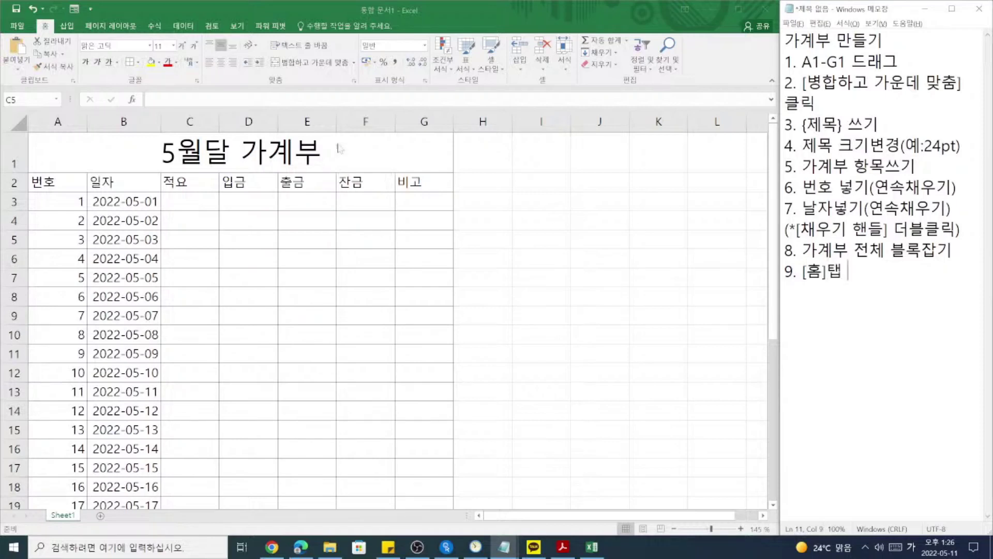
Recheck the border options and extend note 9 with "- 테두리(▼)-[", inserting the ▼ as a special symbol.
click(138, 63)
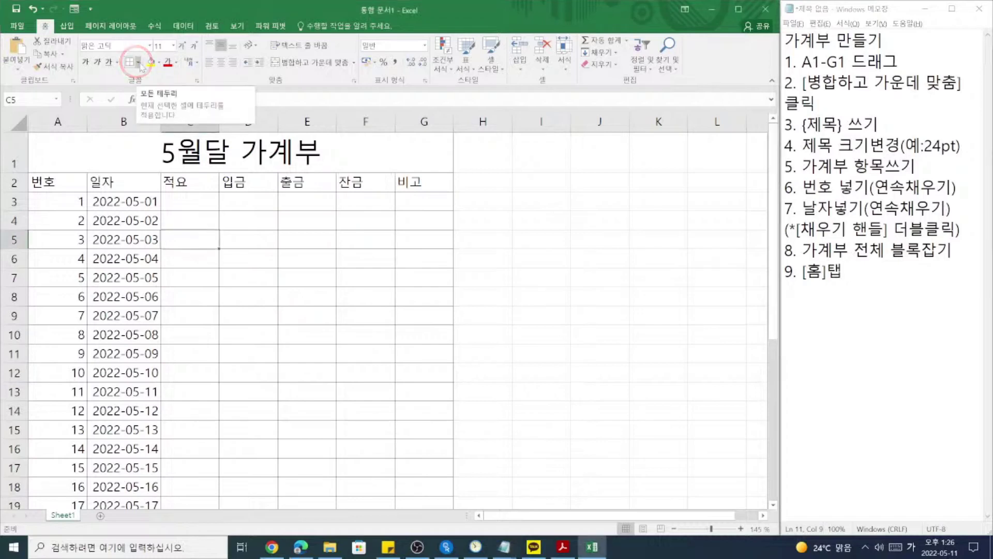
click(139, 63)
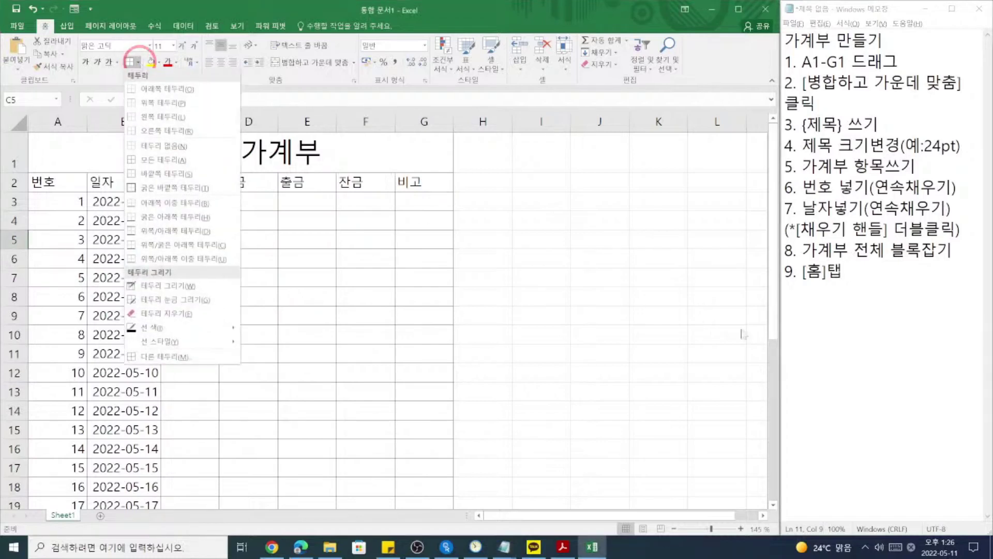
click(862, 270)
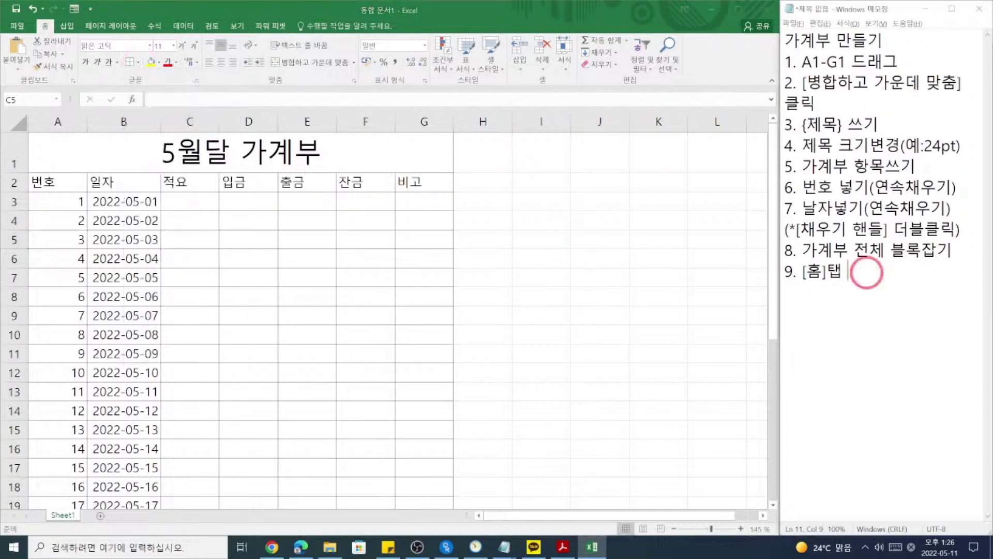
text(- 테)
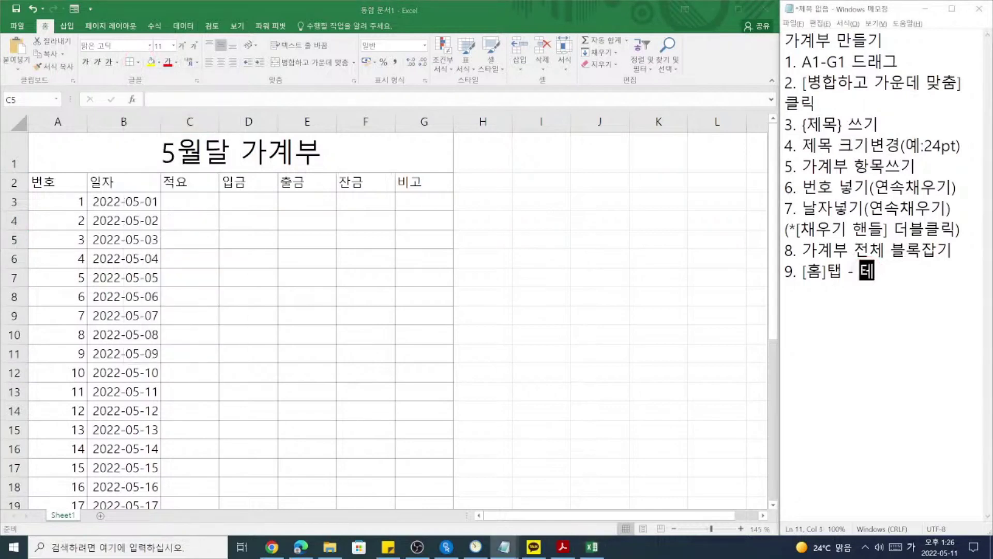
text(두리(ㅁ)
key(Hangul_Hanja)
key(Tab)
key(Right)
key(Down)
key(Right)
key(Return)
text()-[)
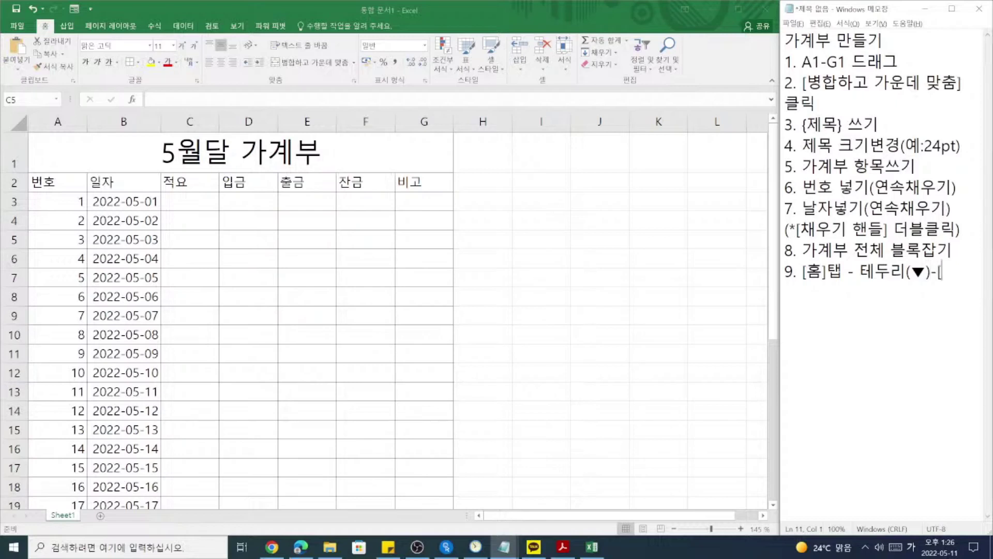
Complete note 9 with "모든 테두리] 클릭", including the closing square bracket after the border name.
text(모든 ㅌ테두리)
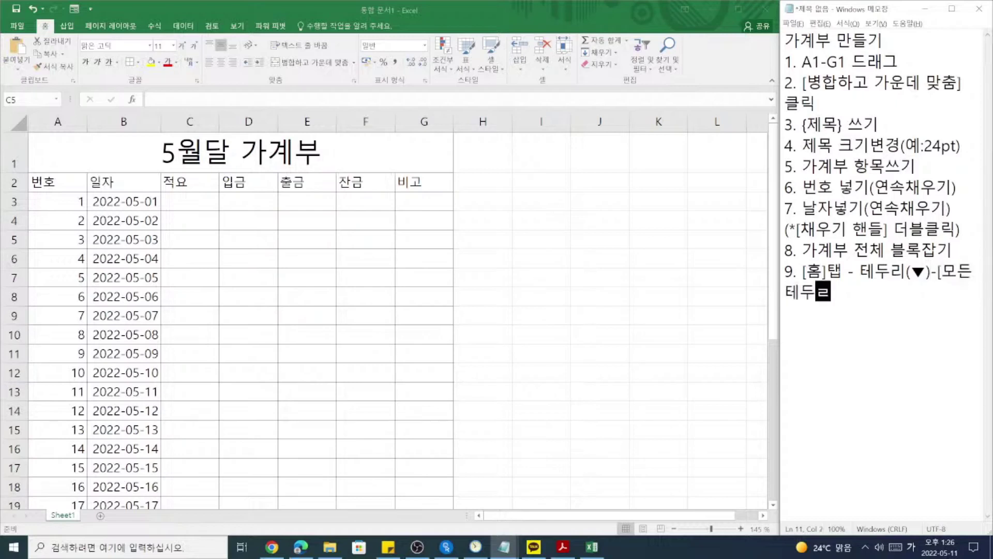
text( 클릭)
click(827, 293)
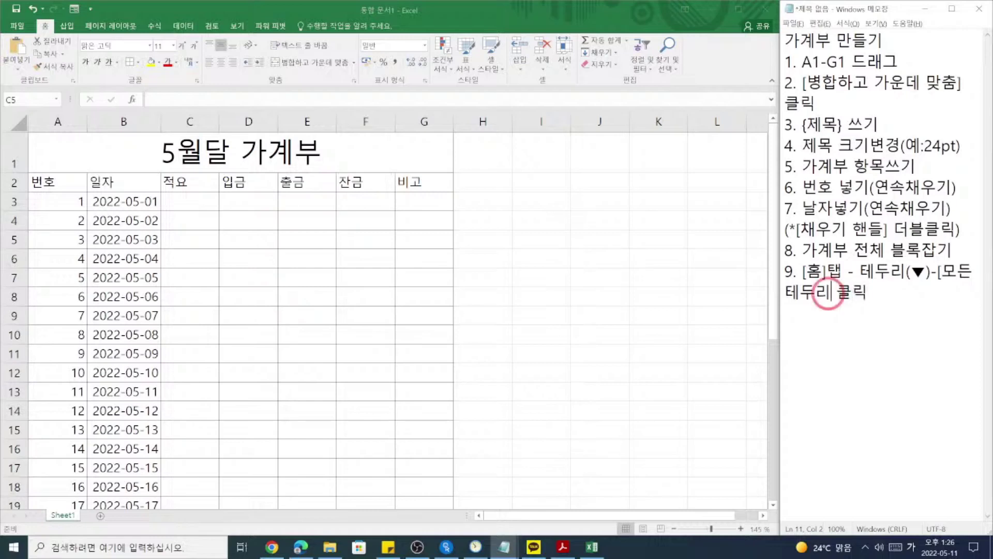
text(])
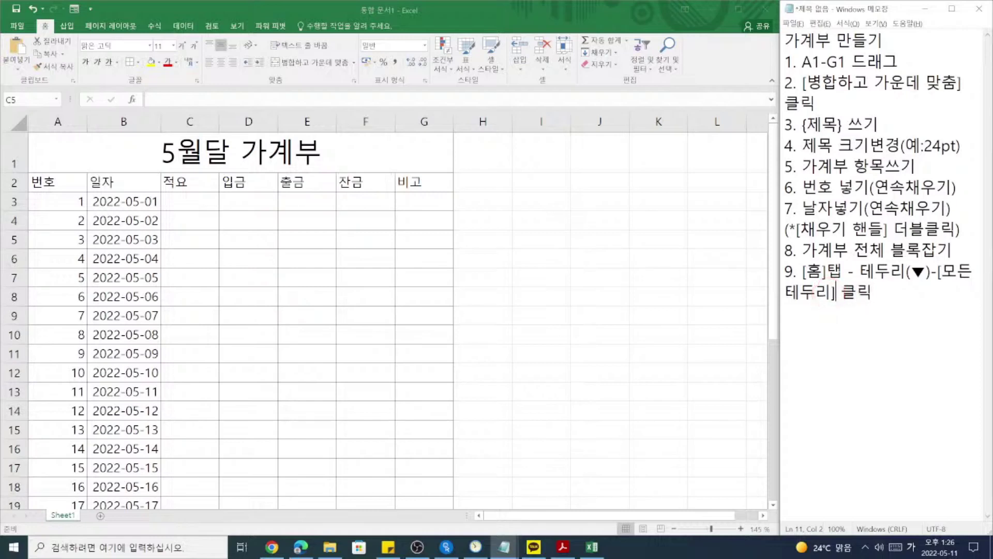
Enclose "테두리(▼)" in square brackets in note 9.
click(860, 270)
text([)
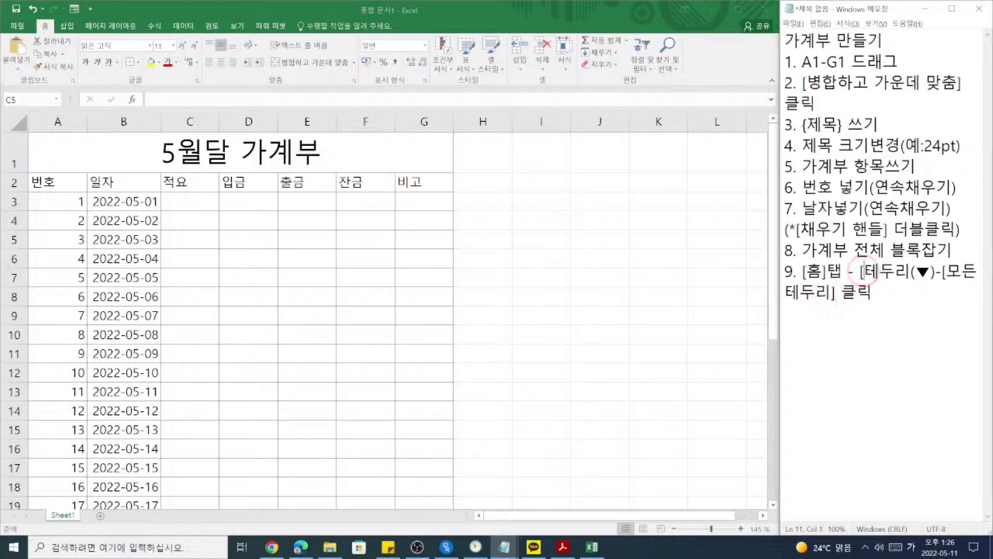
key(Right)
key(Right)
text(])
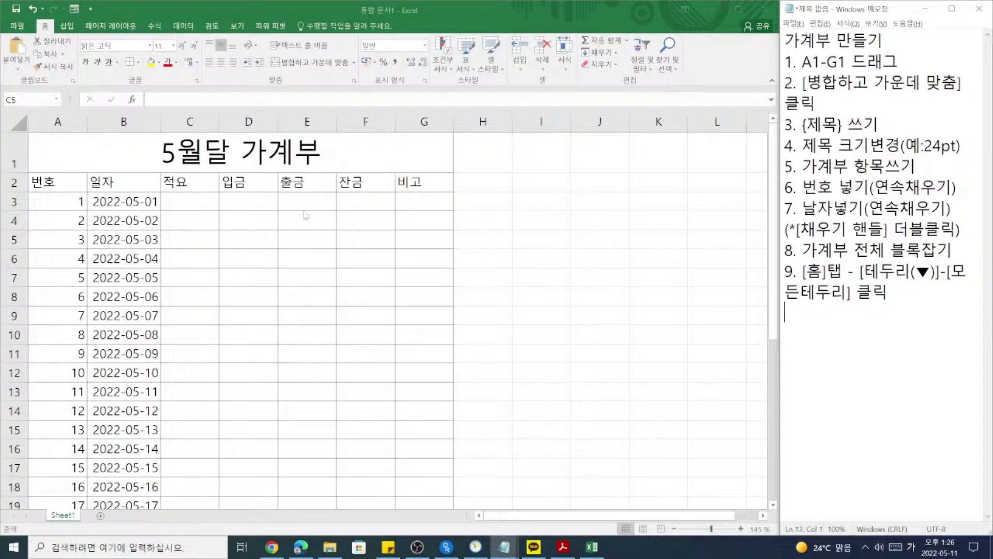
click(278, 163)
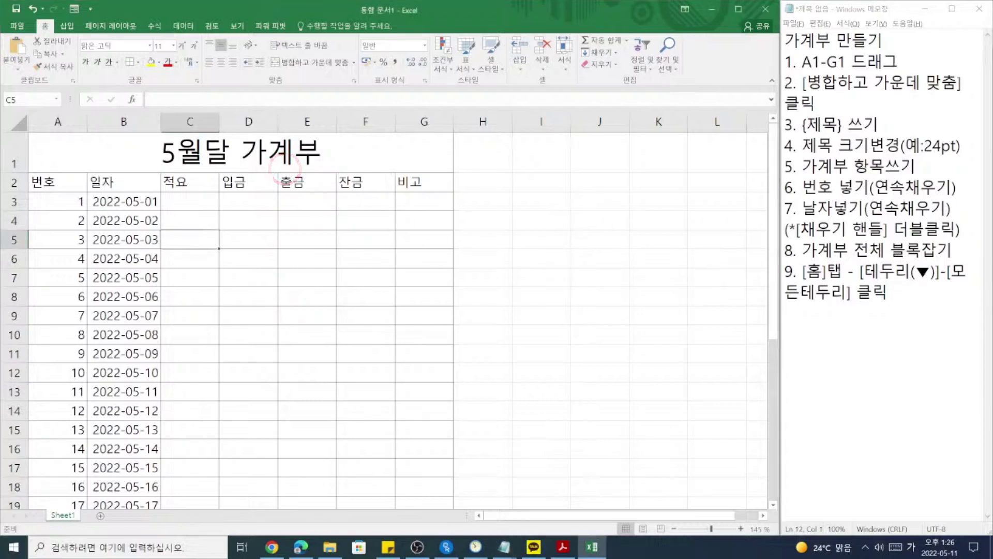
click(938, 195)
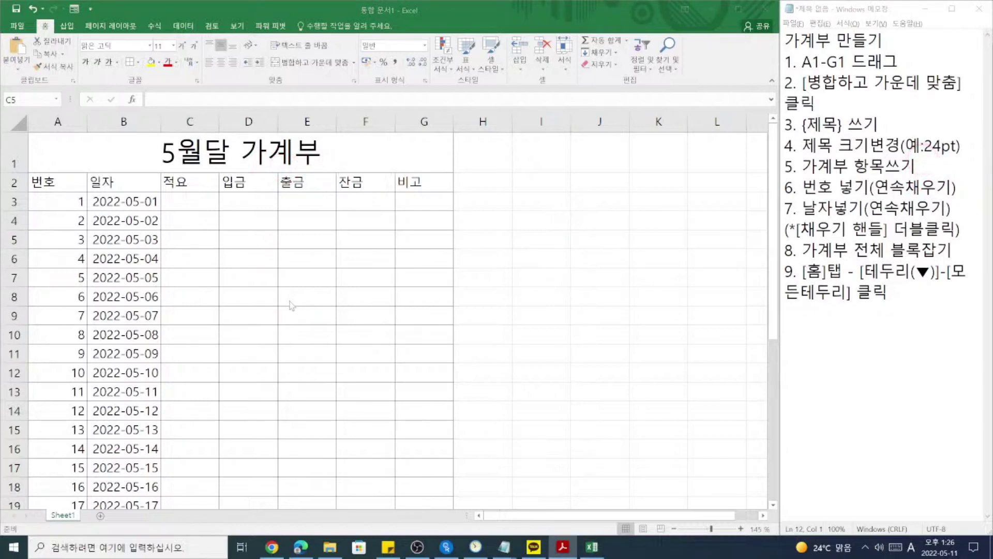
click(177, 288)
click(137, 273)
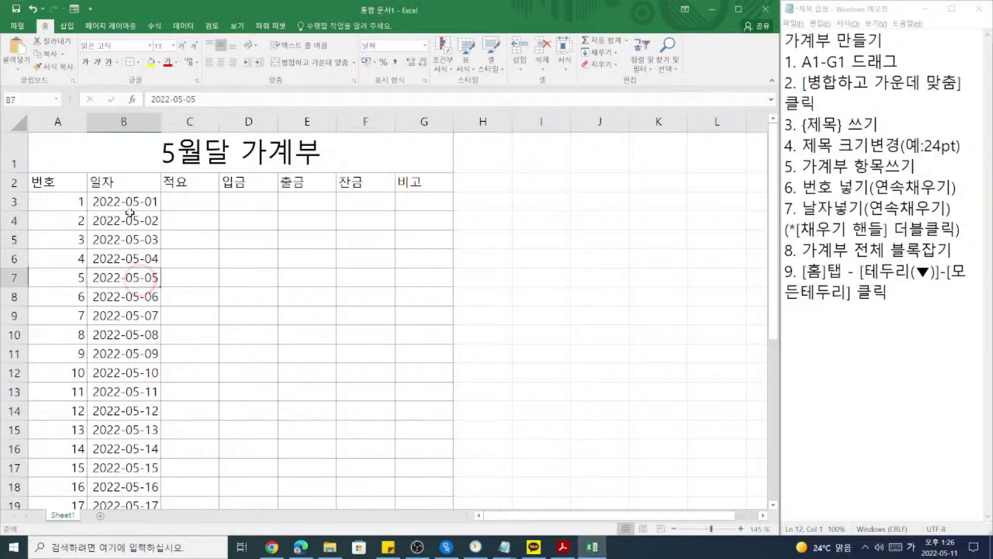
scroll(110, 217, down, 3)
scroll(109, 215, up, 2)
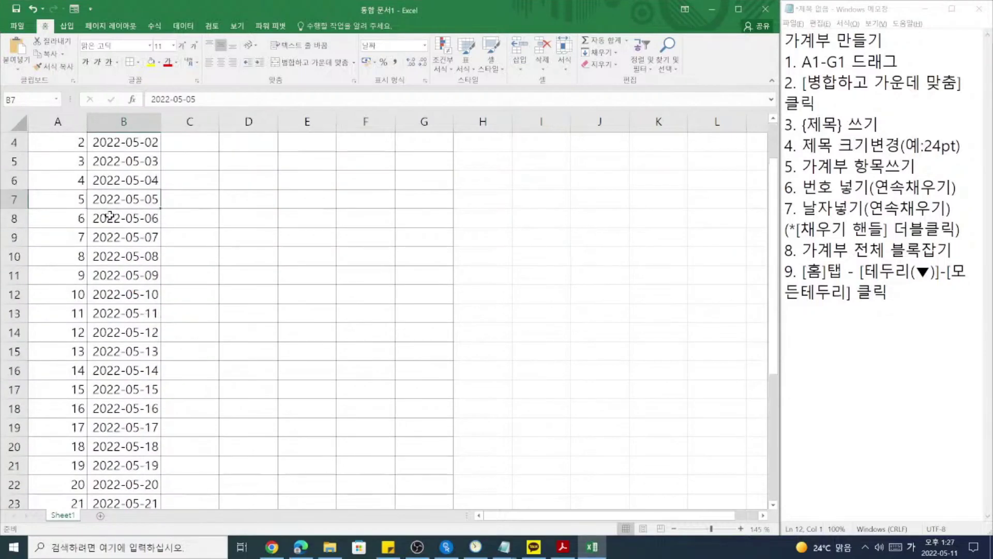
scroll(110, 215, up, 1)
Auto-fit the date column B after trying narrower and wider widths, and narrow the number column A.
drag(161, 123, 150, 123)
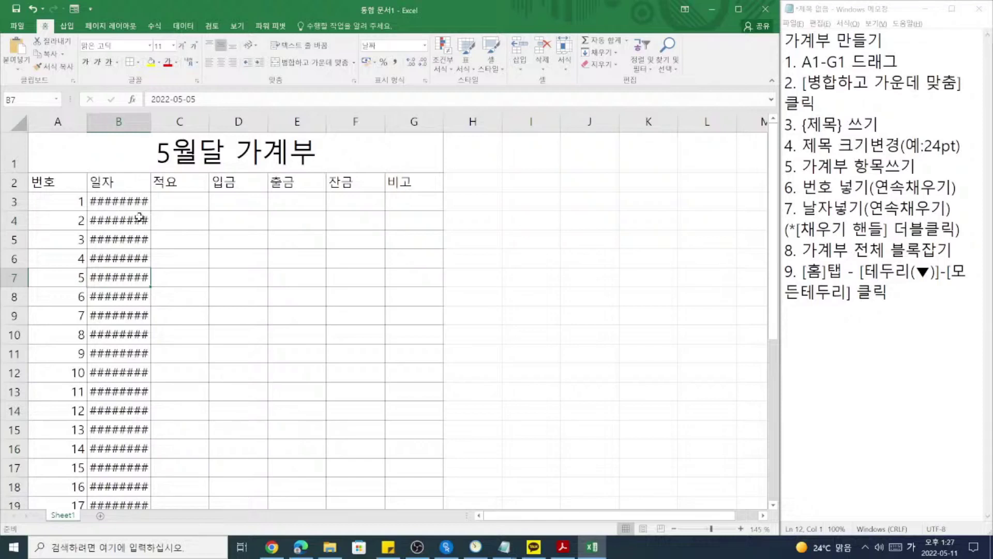
click(119, 123)
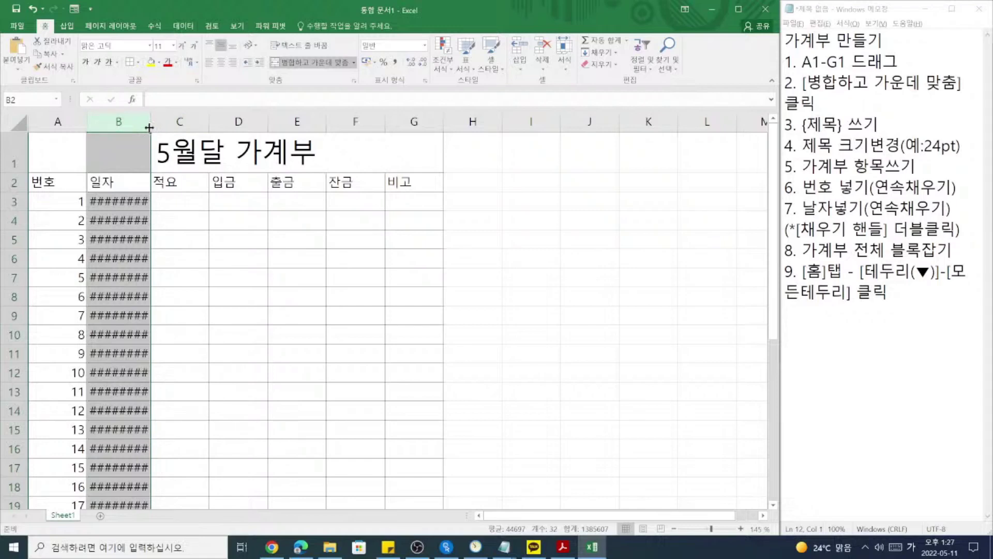
drag(149, 126, 184, 120)
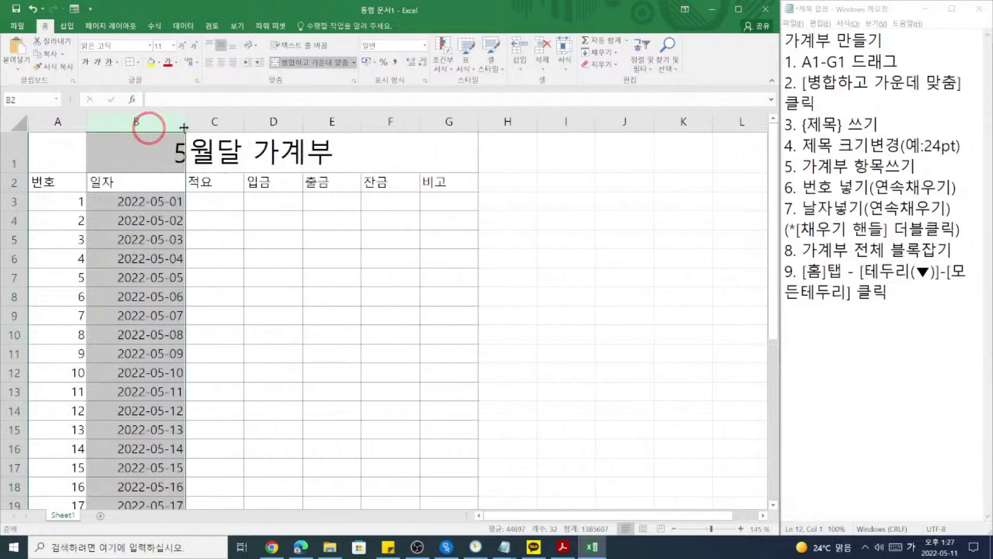
double_click(184, 120)
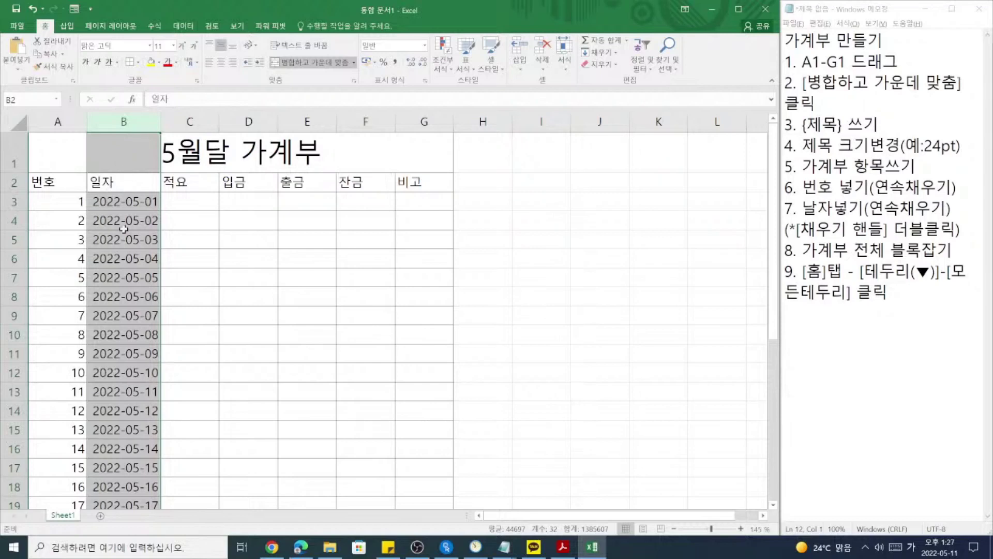
drag(84, 126, 62, 123)
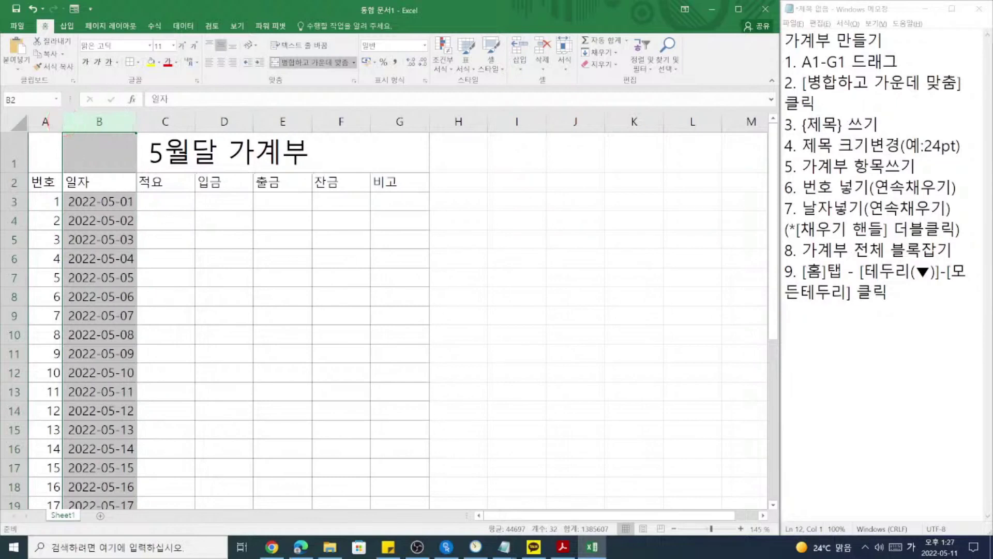
click(826, 226)
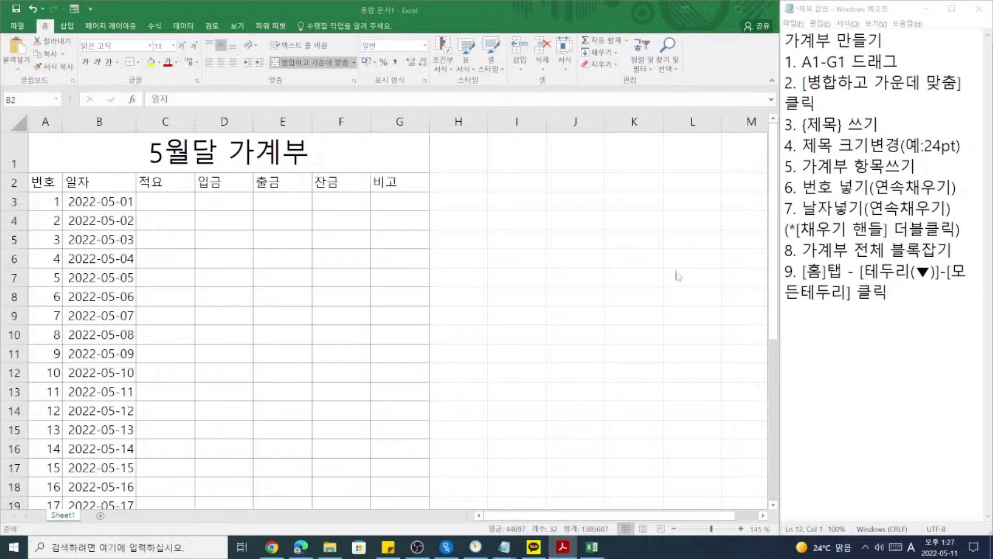
Select the header cells from 번호 to 비고 in row 2, A2:G2.
click(43, 182)
drag(42, 182, 419, 189)
click(905, 330)
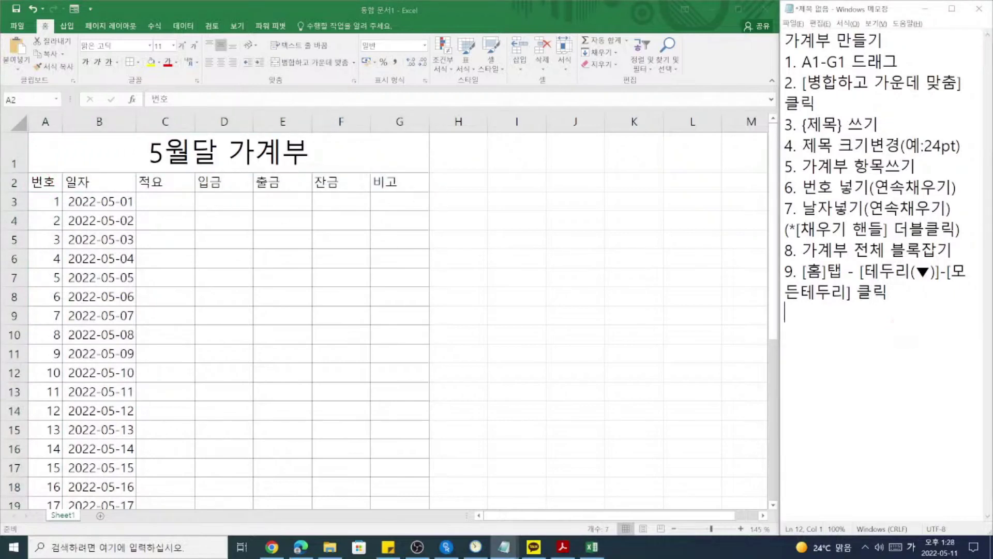
click(105, 222)
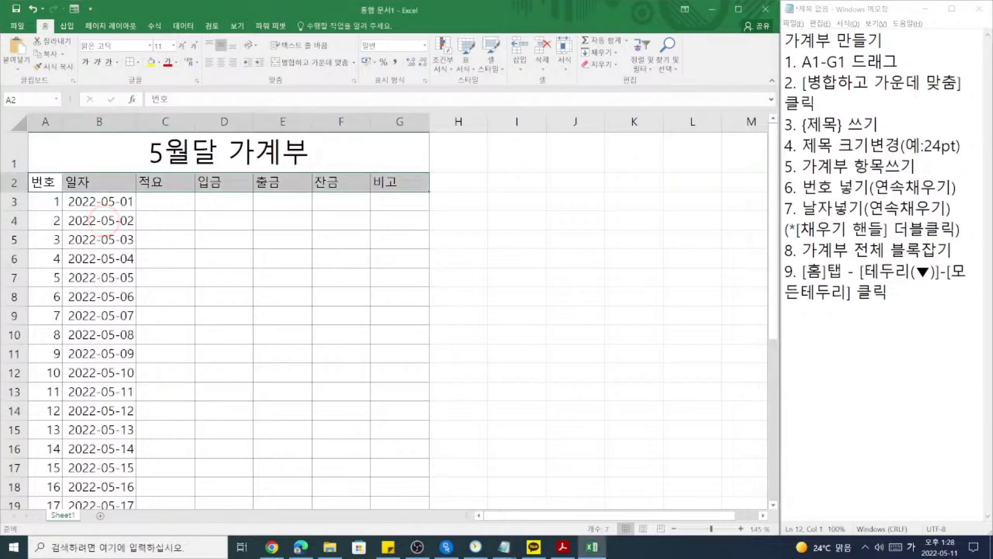
Switch to Notepad and add note 10 reading "가계부 항목 블록잡기".
click(854, 339)
text(10.)
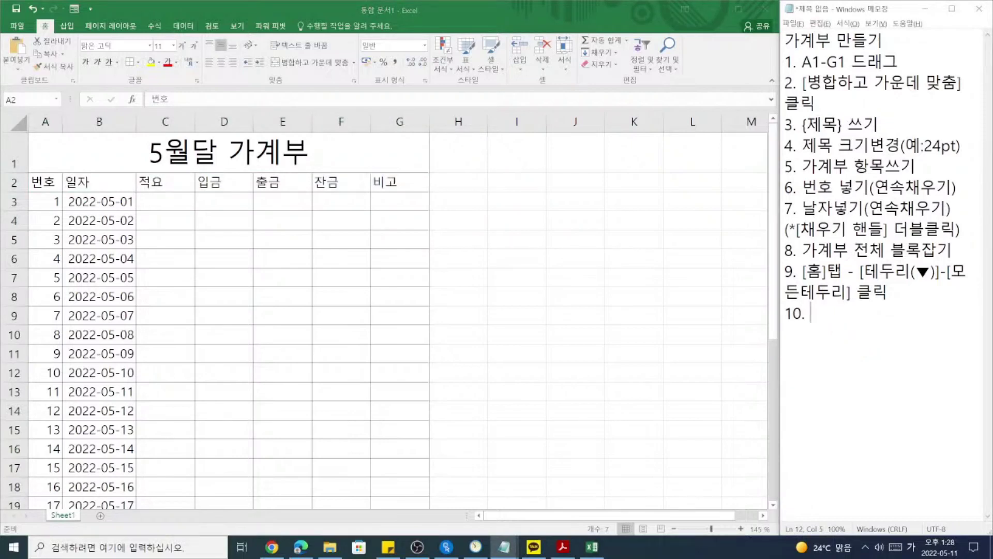
text( 가계부 하)
text(ㅇ목 브)
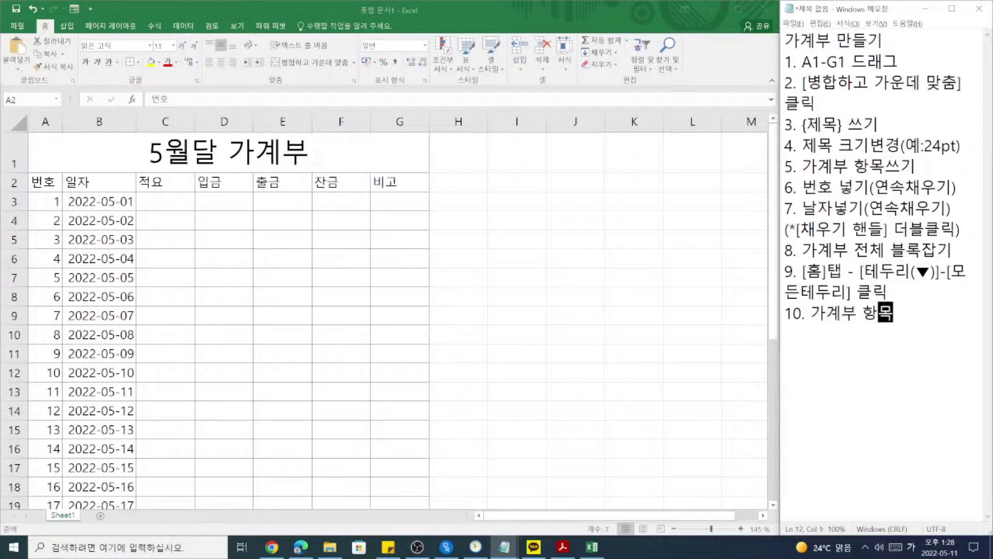
text(ㄹ록잡기)
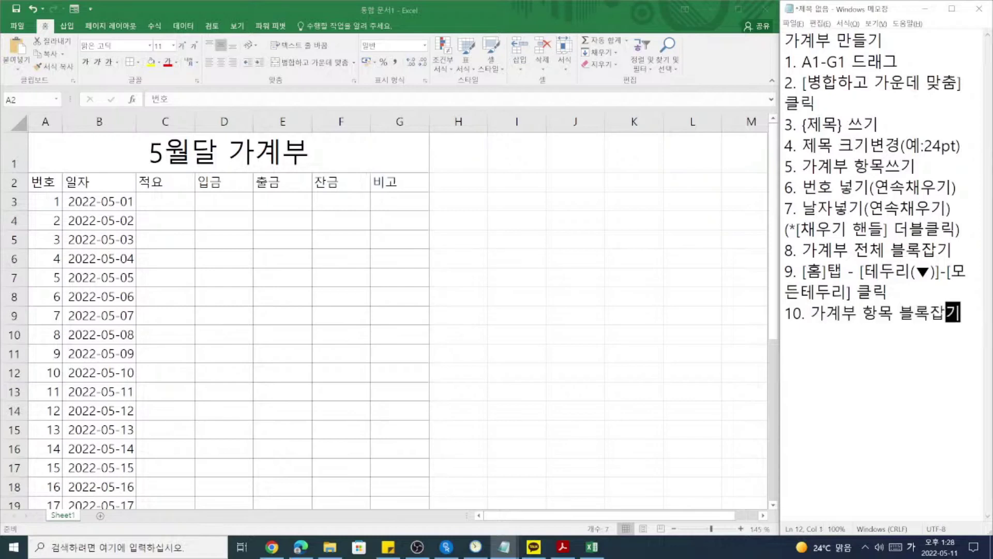
Enclose "가계부 항목" in curly braces in note 10 and add note 11 reading "가운데 정렬".
key(Left)
key(Left)
text({)
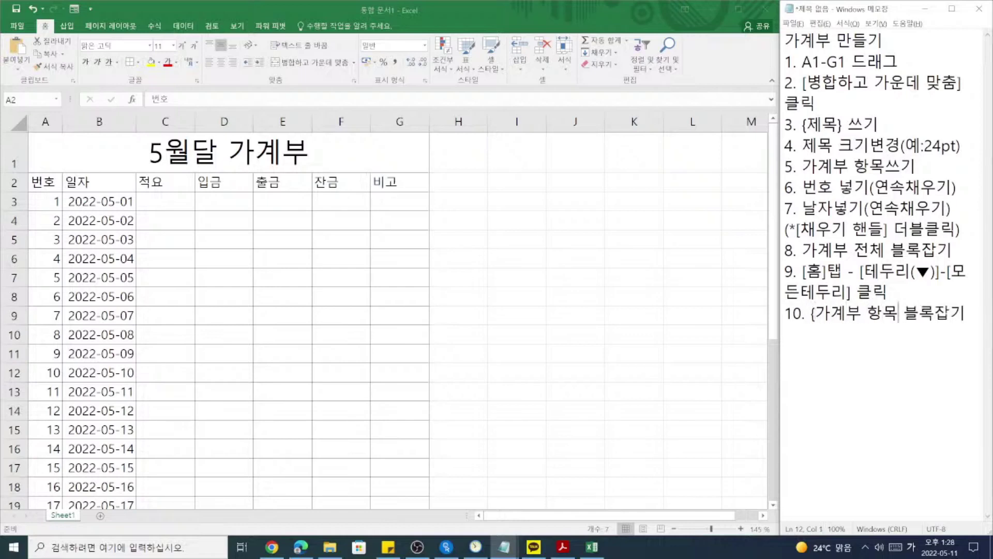
text(})
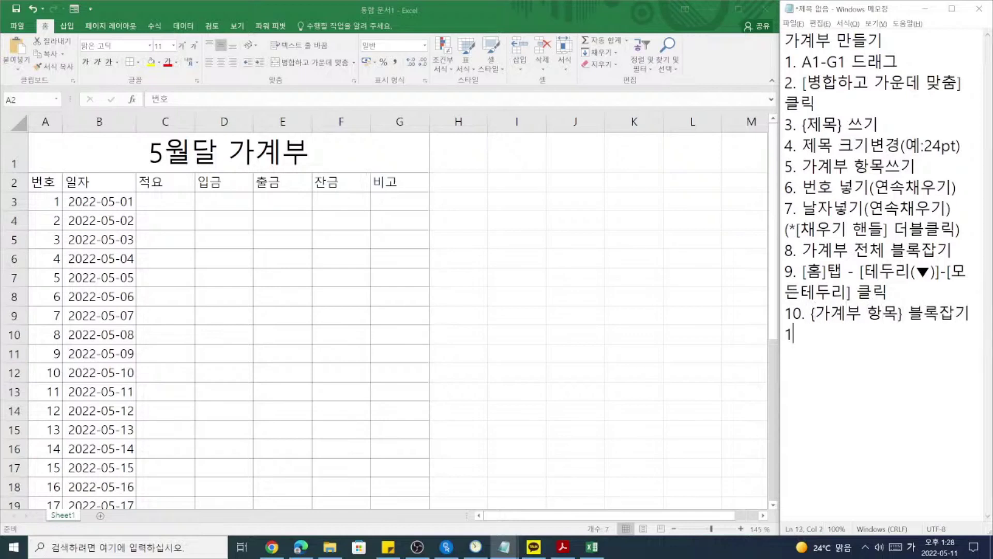
text(가운데 정렬)
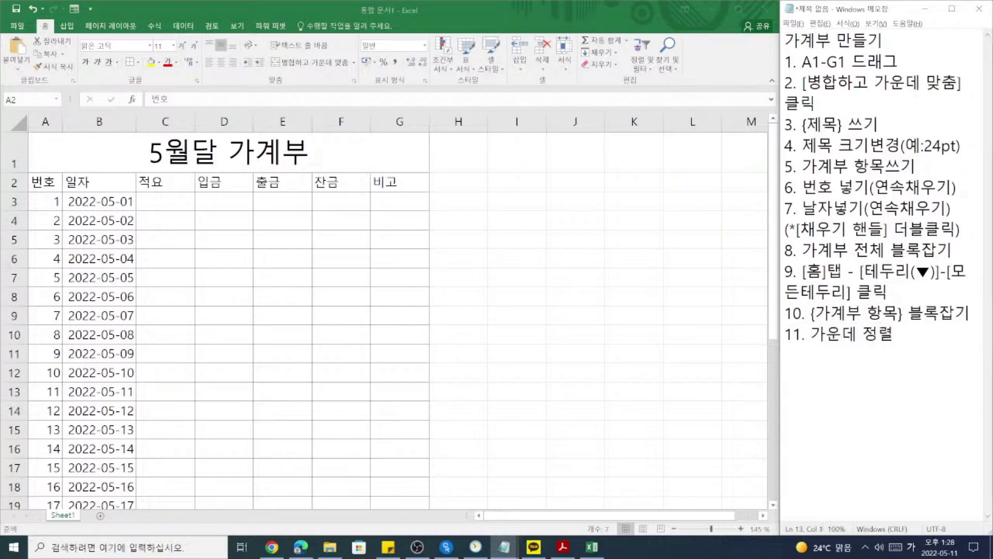
Switch back to Excel and center the header texts in A2:G2 horizontally.
click(195, 88)
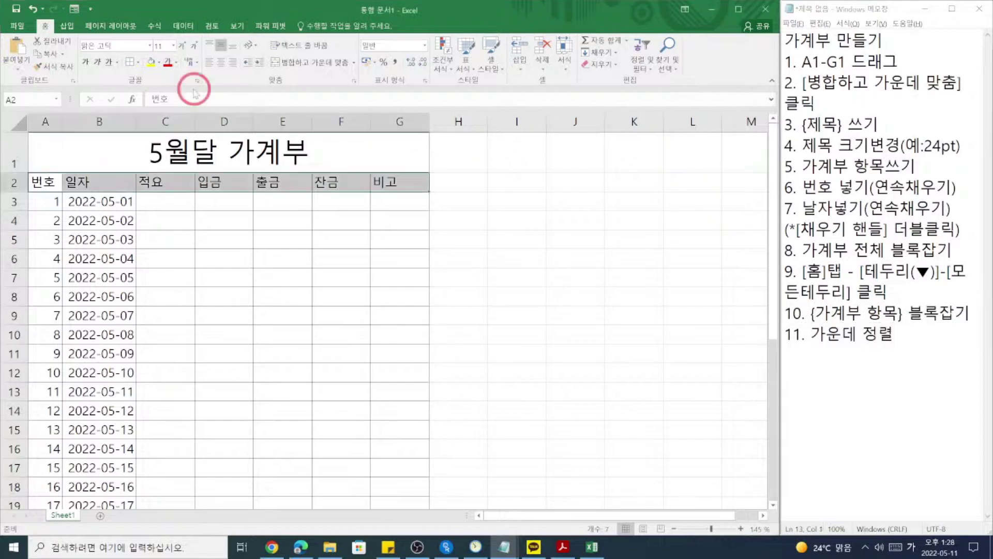
click(221, 65)
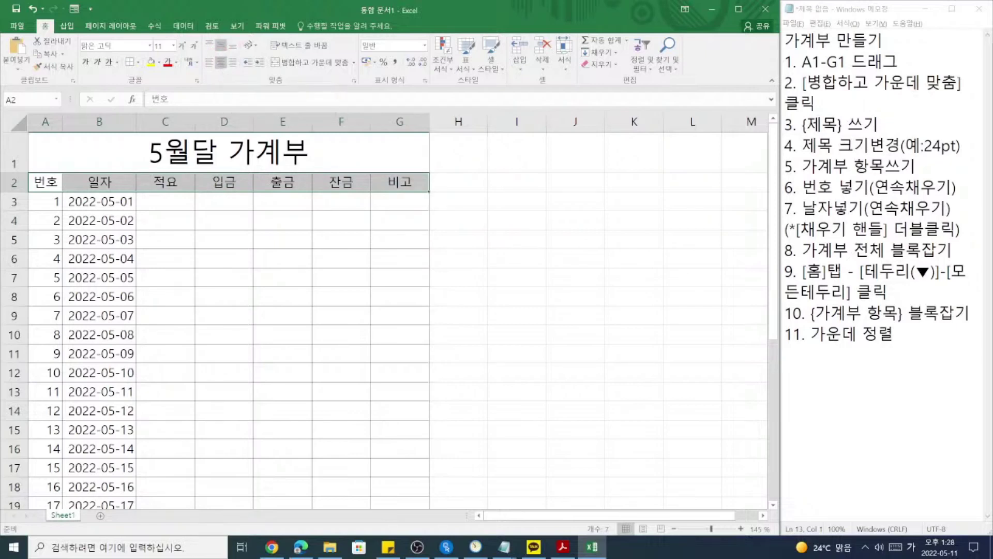
Reword note 11 in Notepad to "[가운데 맞춤] 클릭", with the command name in square brackets.
click(898, 339)
key(BackSpace)
key(BackSpace)
text(맞)
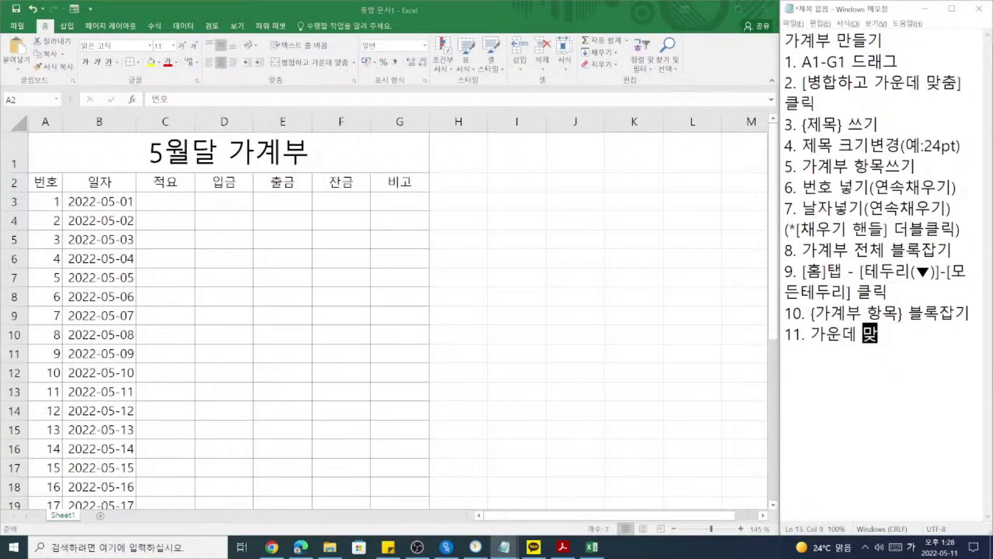
text(춤 클릭)
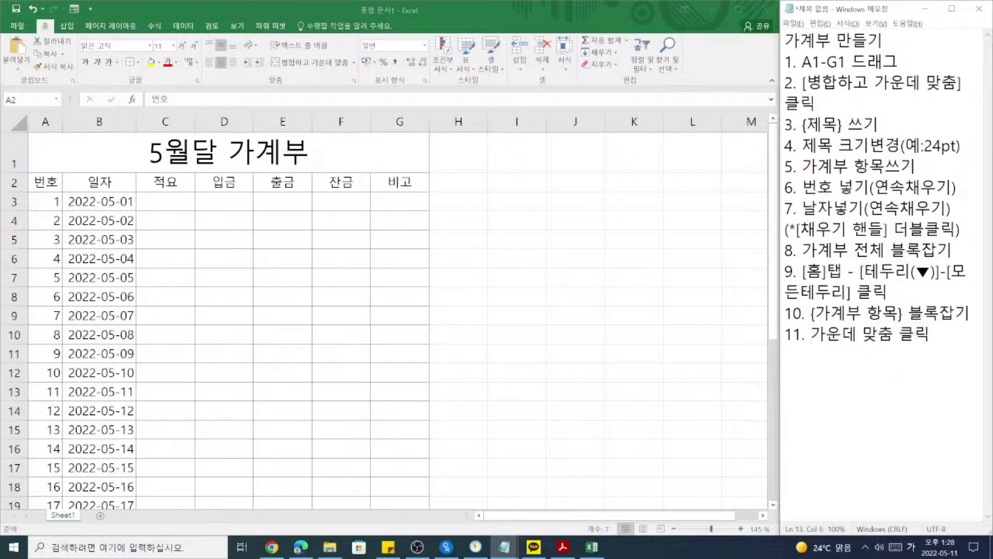
text([)
text(])
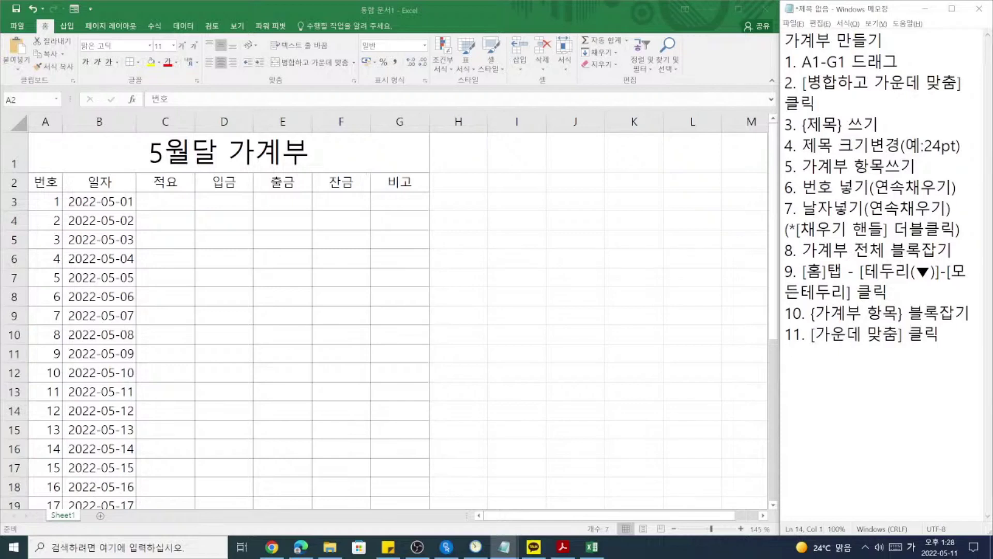
Examine the ledger's header row from 적요 to 비고 and the 잔금 column down to the last dates.
click(905, 193)
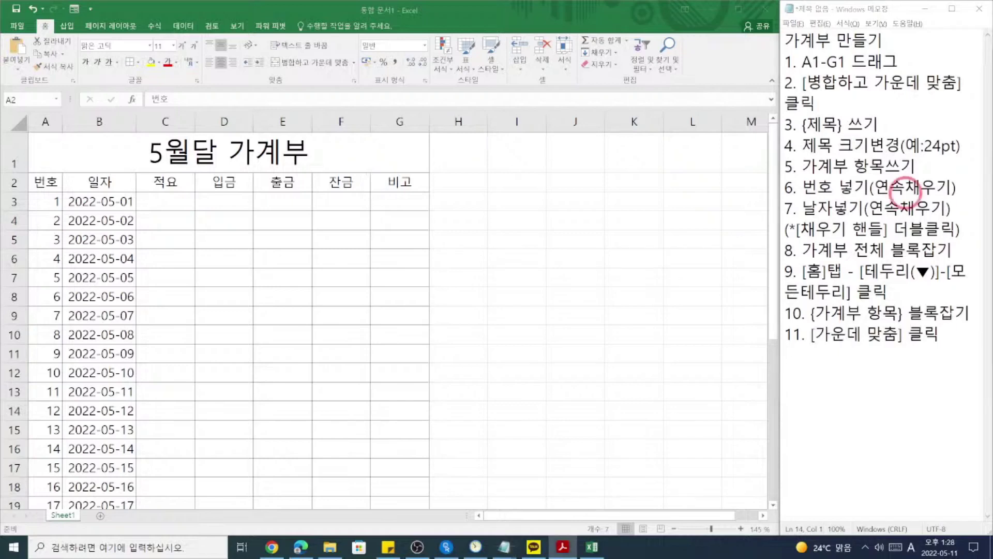
click(499, 329)
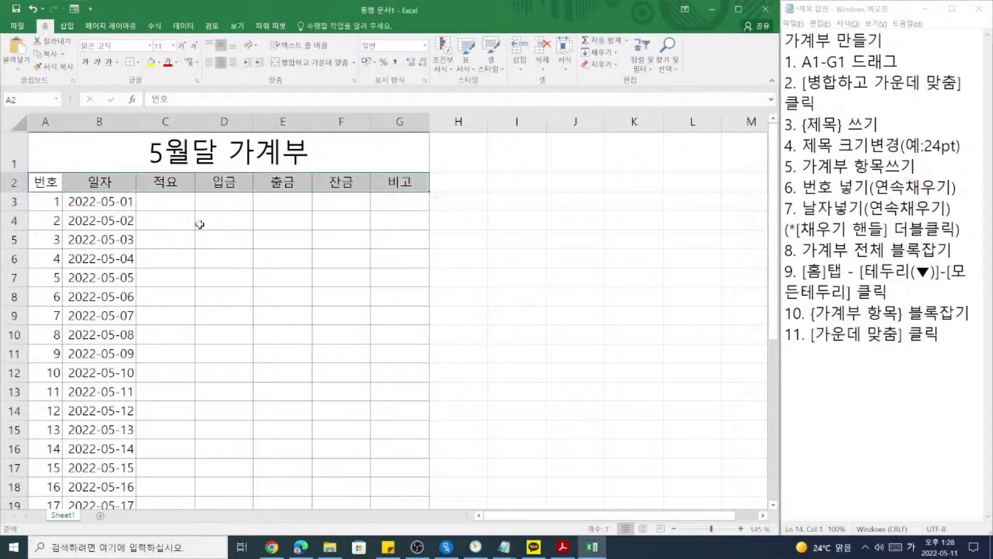
click(155, 196)
click(217, 197)
click(274, 196)
click(335, 195)
click(421, 196)
drag(334, 185, 343, 343)
scroll(343, 343, down, 6)
scroll(348, 340, up, 2)
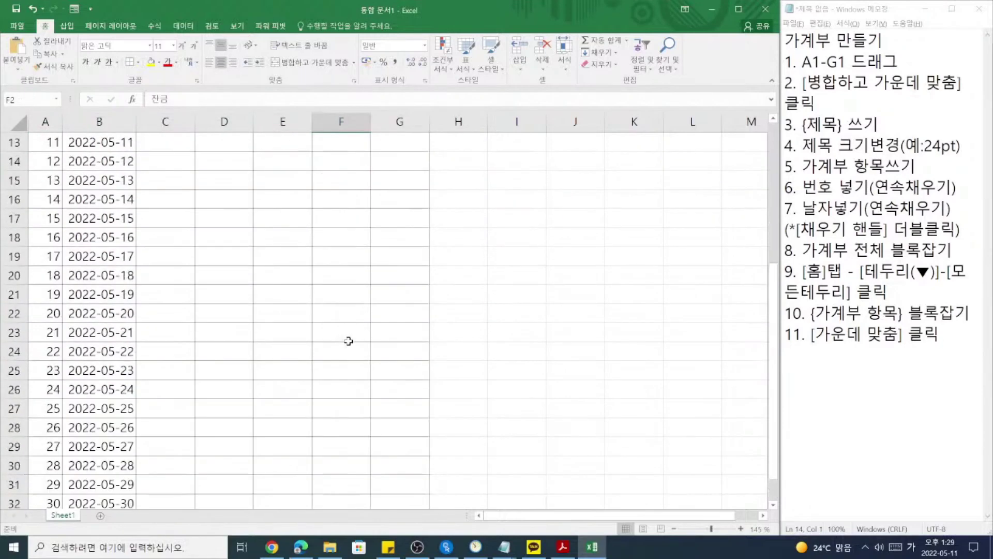
scroll(349, 341, up, 4)
click(348, 340)
Switch to Notepad and add the note lines "12. [잔금]전체 블록" and "13. 색 바꾸기" at the end of the list.
click(964, 334)
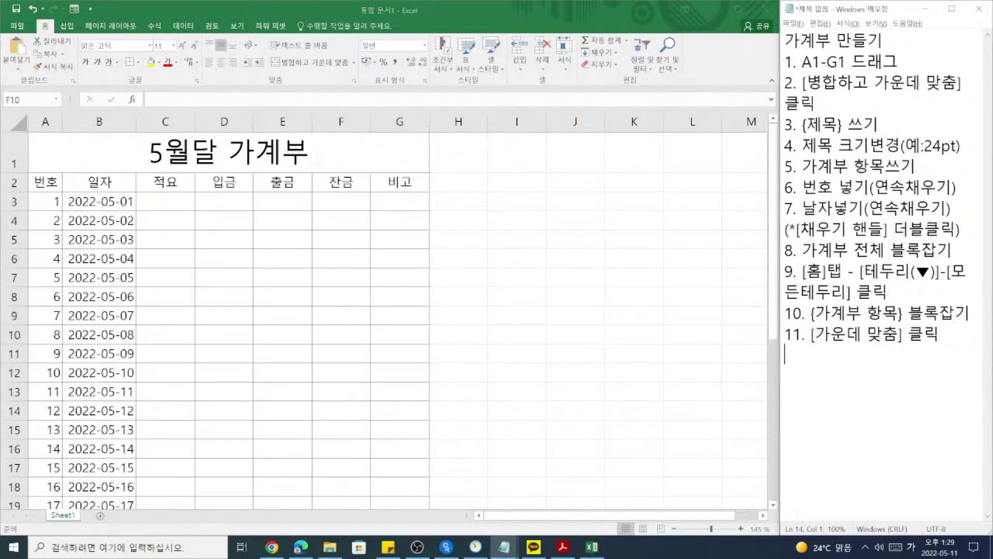
text(12.)
text( 잔금)
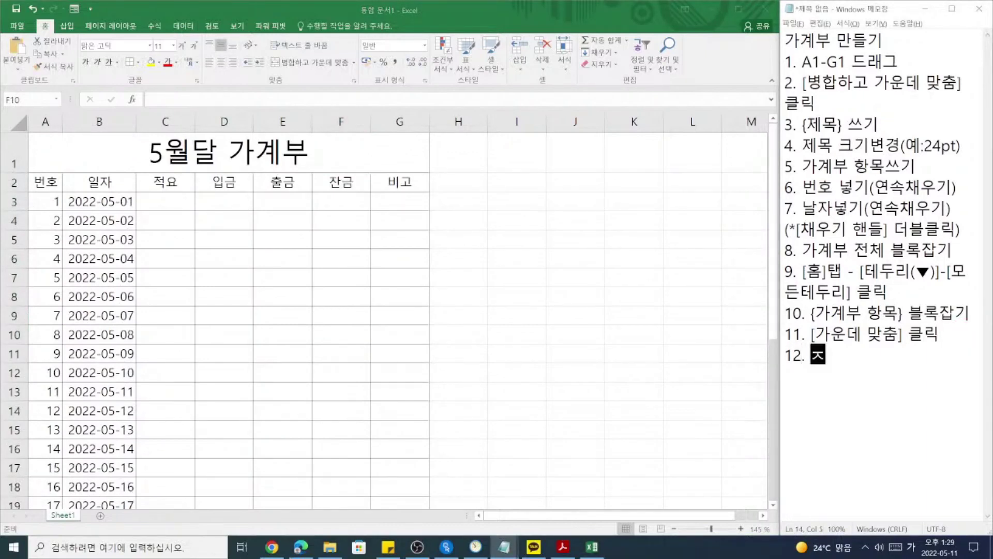
text(])
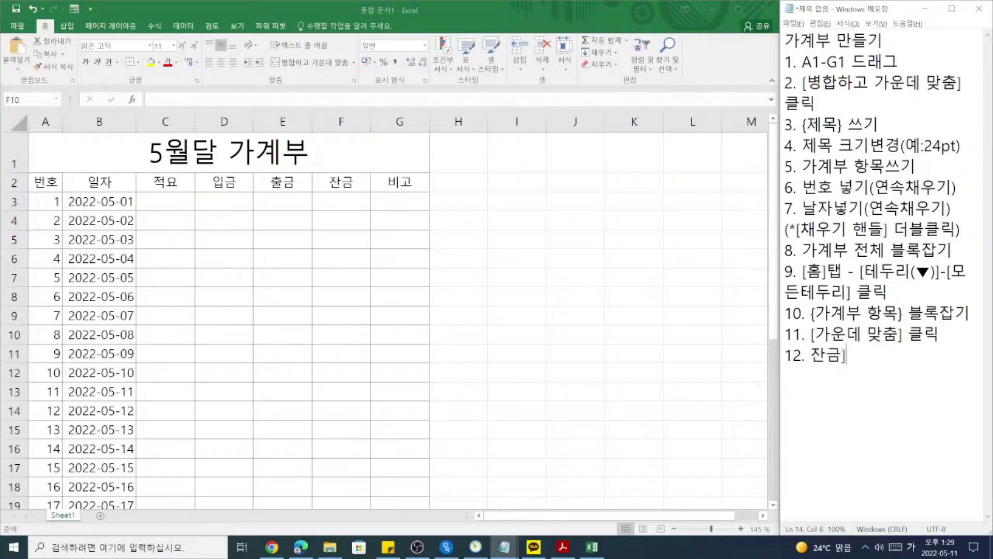
text([)
text(전체 )
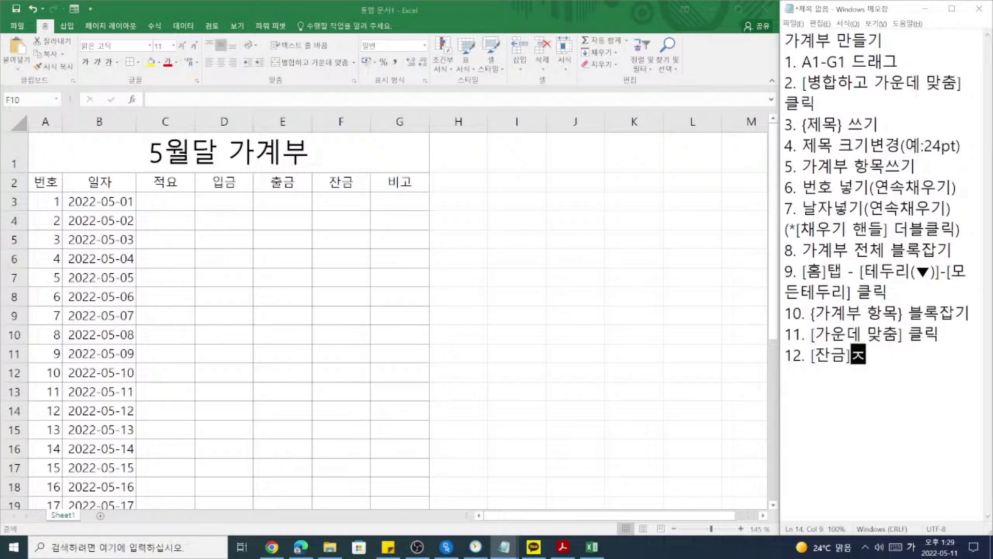
text(블ㄹ)
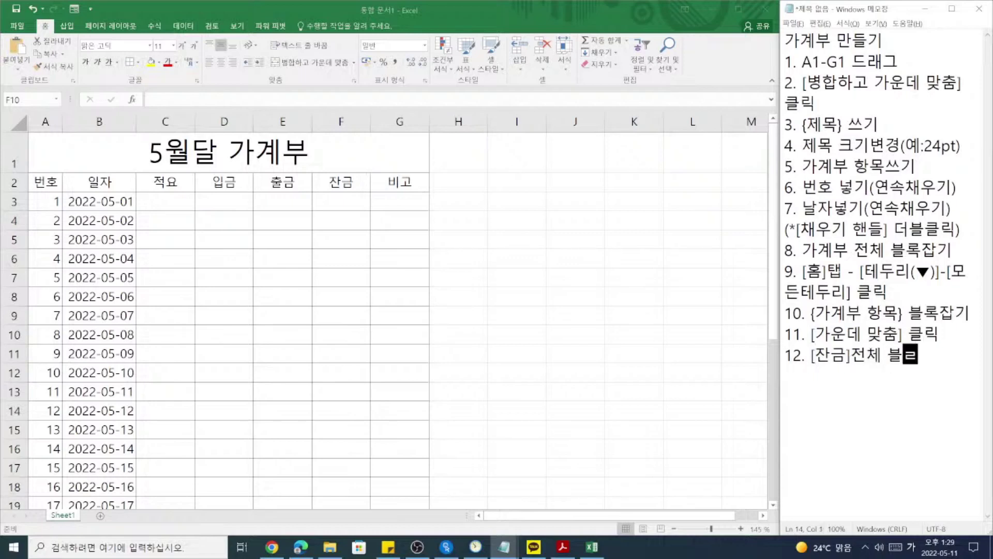
text( 13. 색 바꾸기)
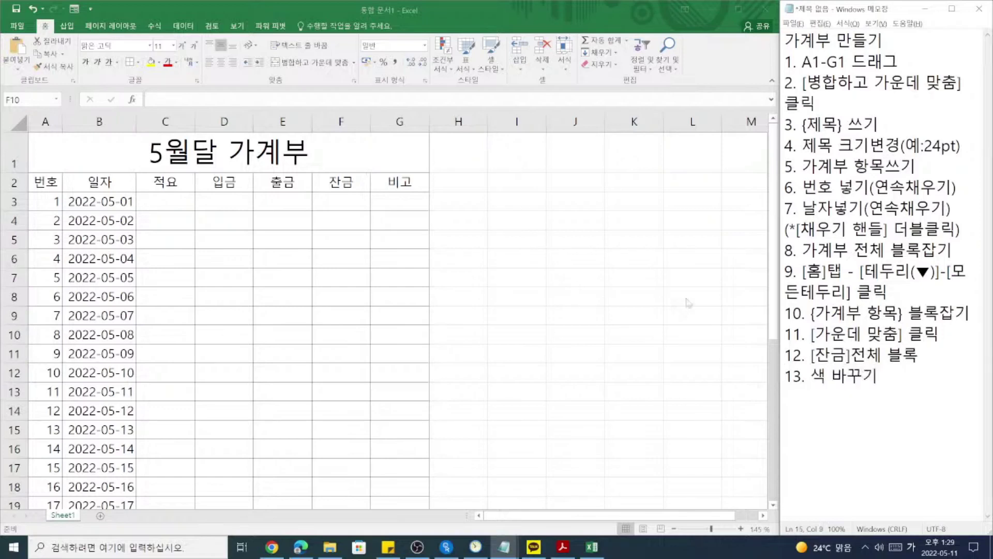
Switch to Excel and select the 잔금 cells from F33 up to F2, and again from F2 down to F33.
click(334, 186)
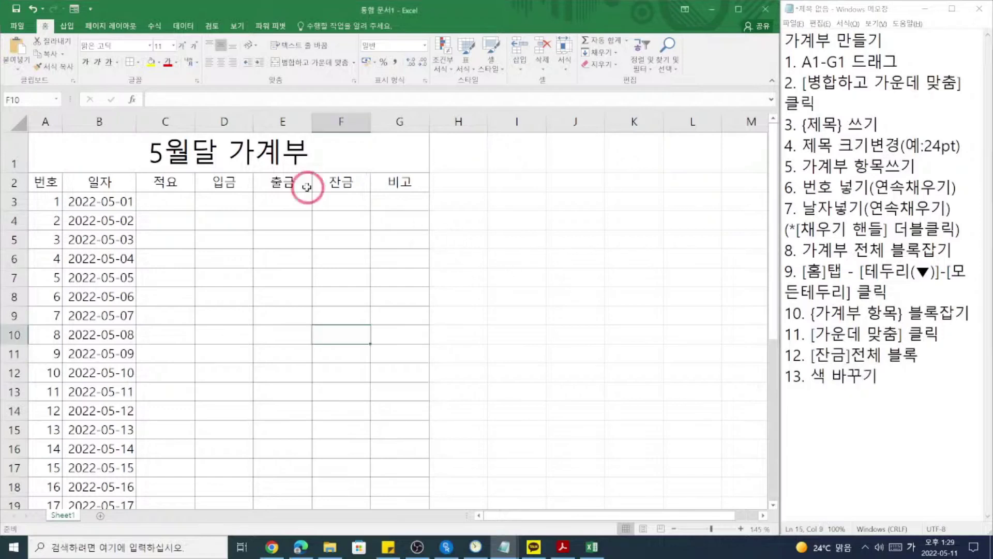
scroll(344, 326, down, 7)
drag(339, 352, 350, 184)
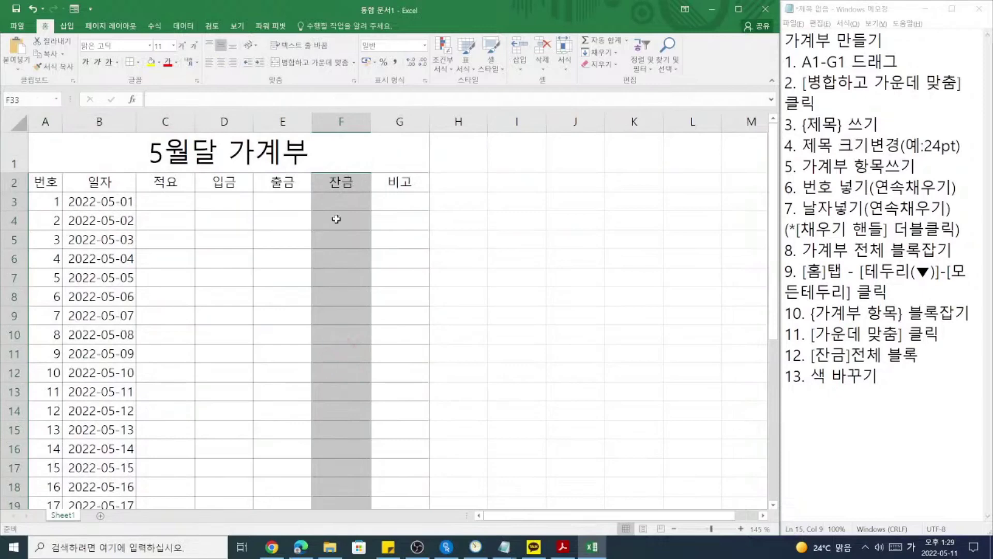
drag(327, 183, 343, 491)
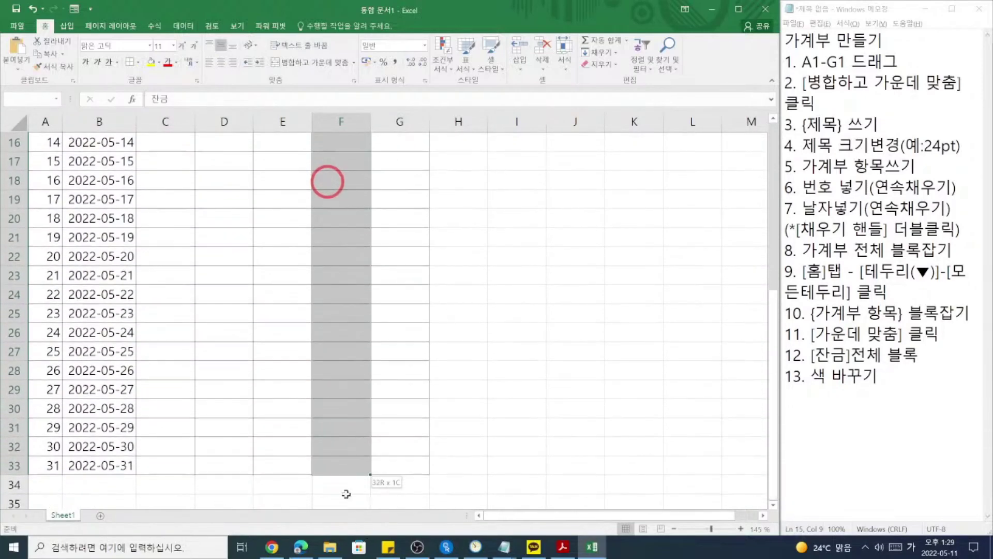
scroll(299, 355, down, 4)
scroll(325, 176, up, 7)
click(344, 214)
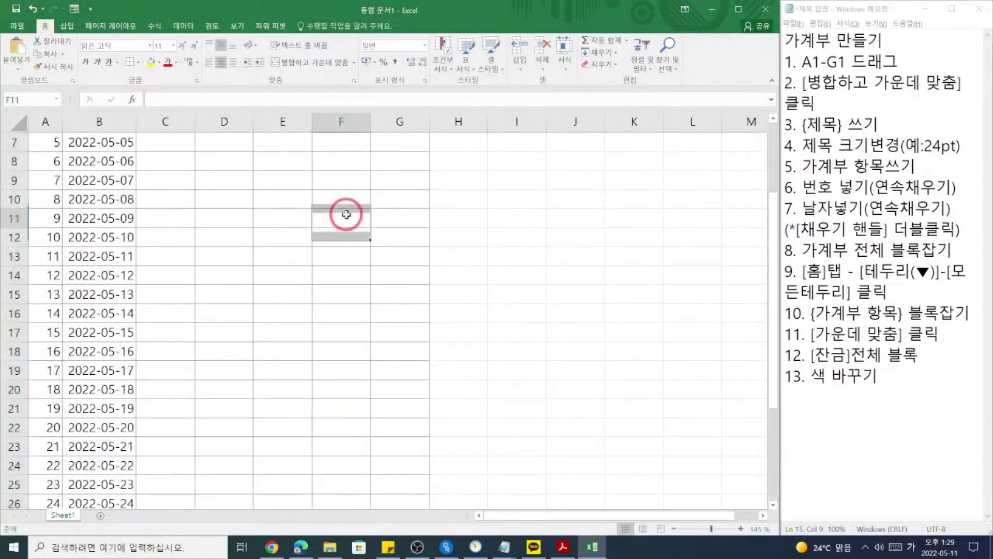
Try to select the 잔금 column from its header cell F2 down through the ledger's last row.
scroll(342, 207, up, 2)
drag(337, 183, 341, 469)
scroll(60, 398, up, 17)
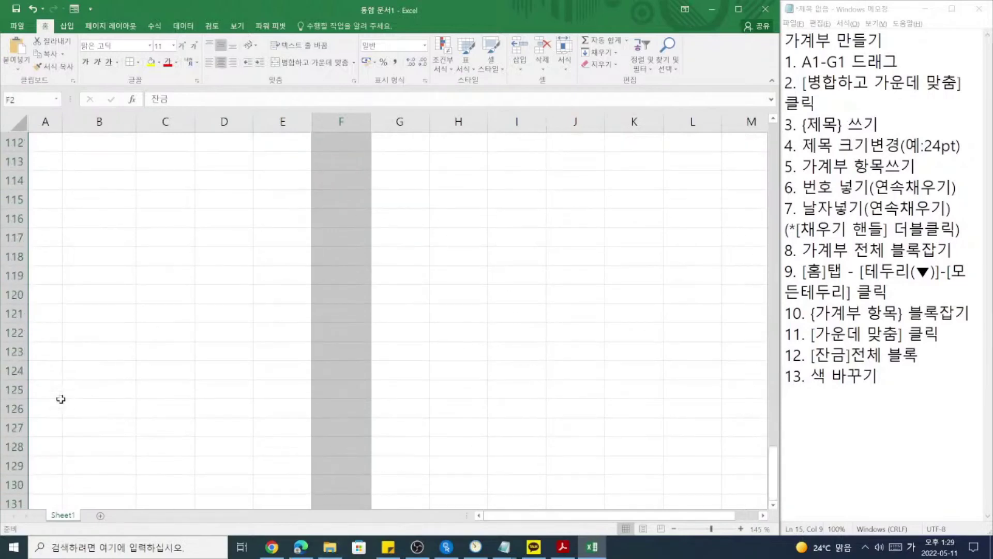
scroll(50, 392, up, 20)
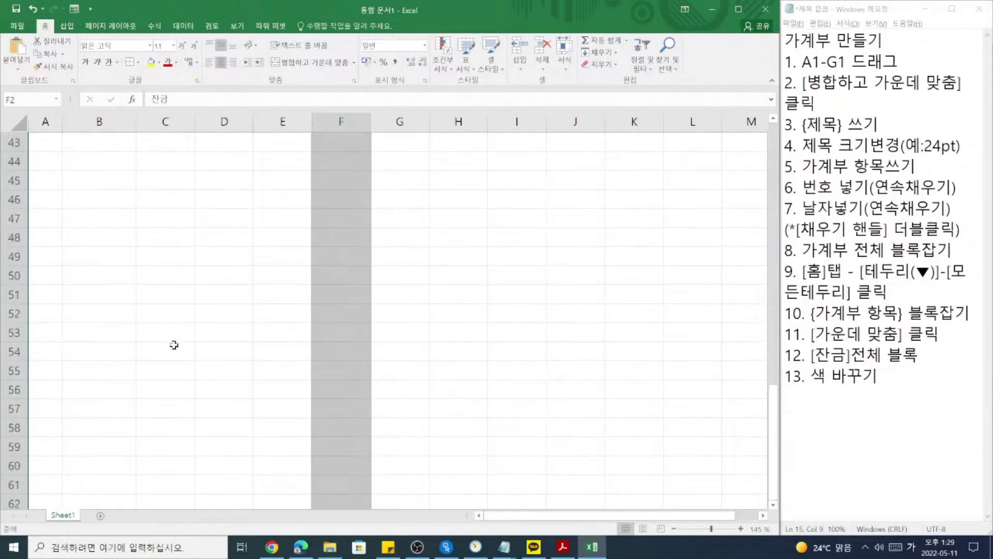
scroll(264, 362, down, 4)
click(266, 361)
click(348, 348)
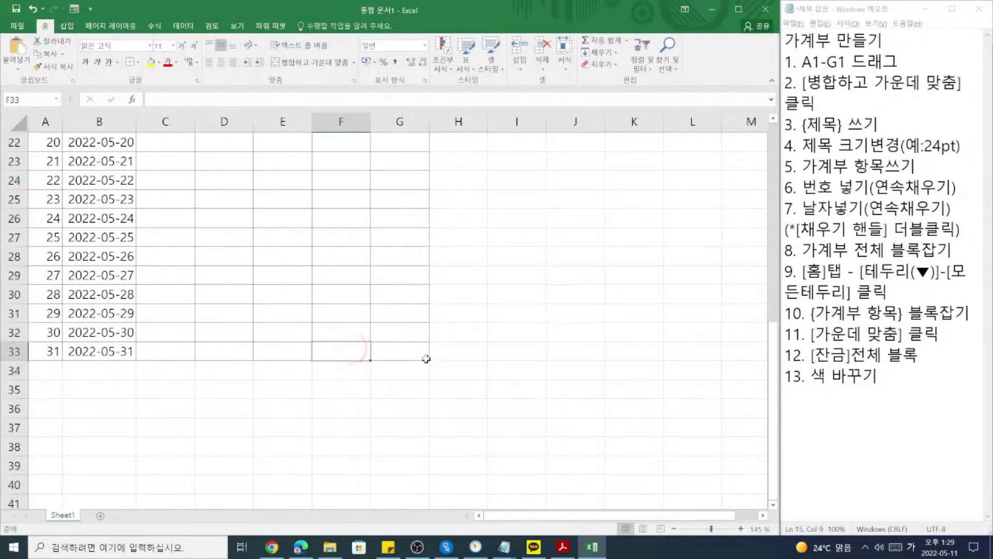
Select the 잔금 cells F2:F33, fill them with light gray, and change the fill to light blue.
drag(336, 354, 322, 72)
drag(338, 168, 339, 182)
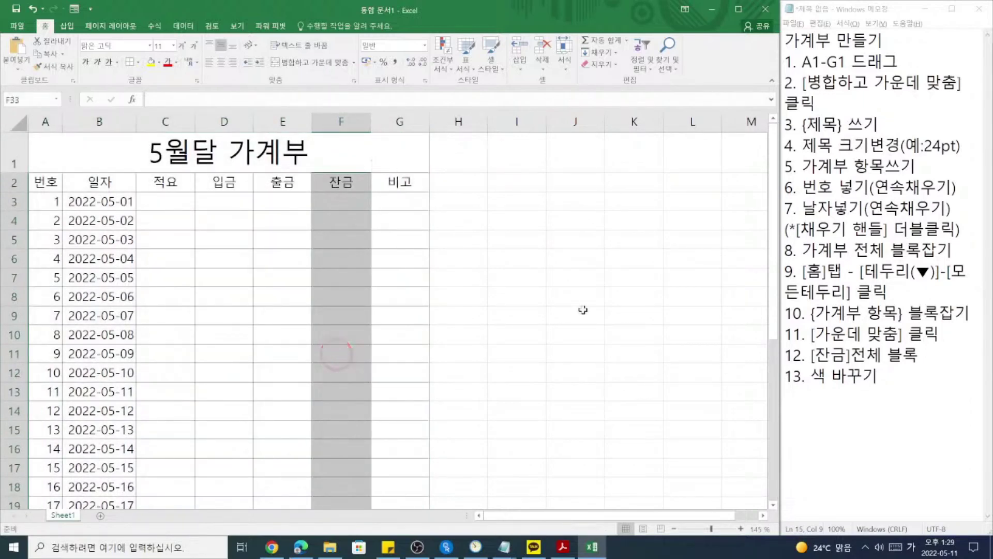
drag(925, 354, 774, 367)
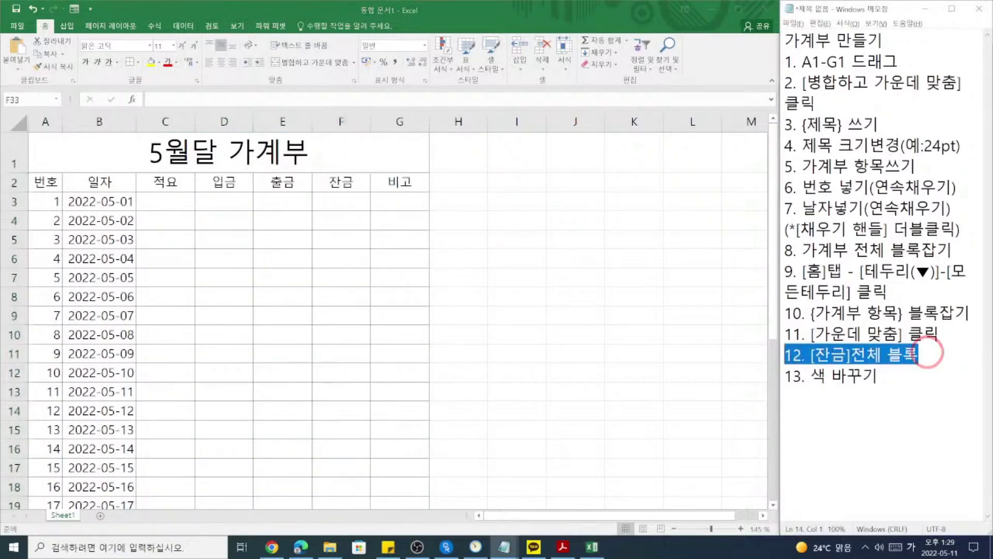
triple_click(897, 377)
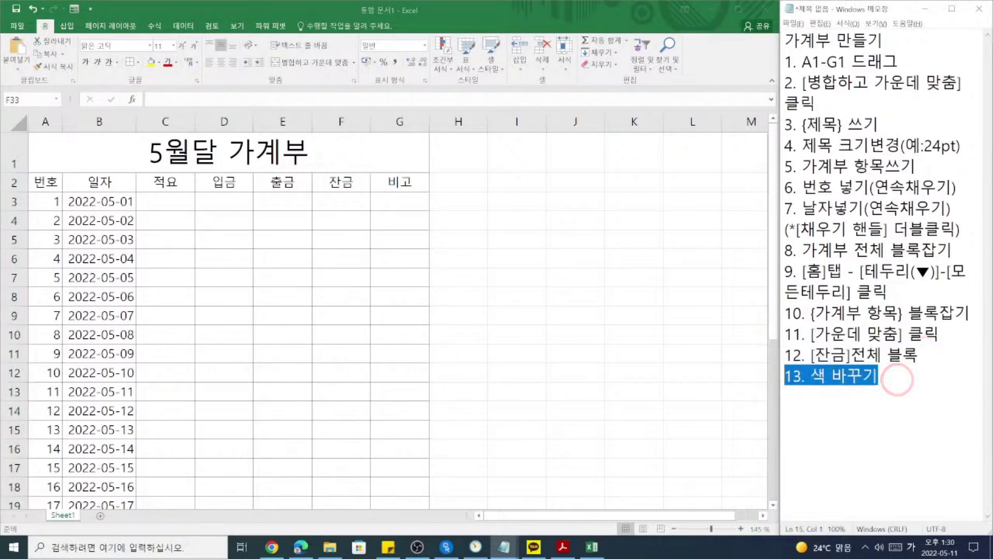
click(159, 62)
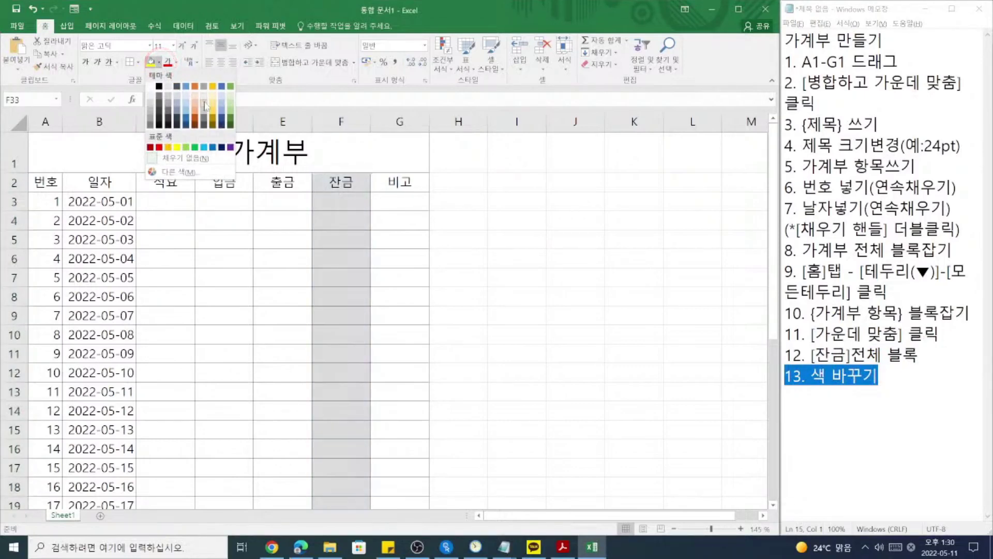
click(204, 102)
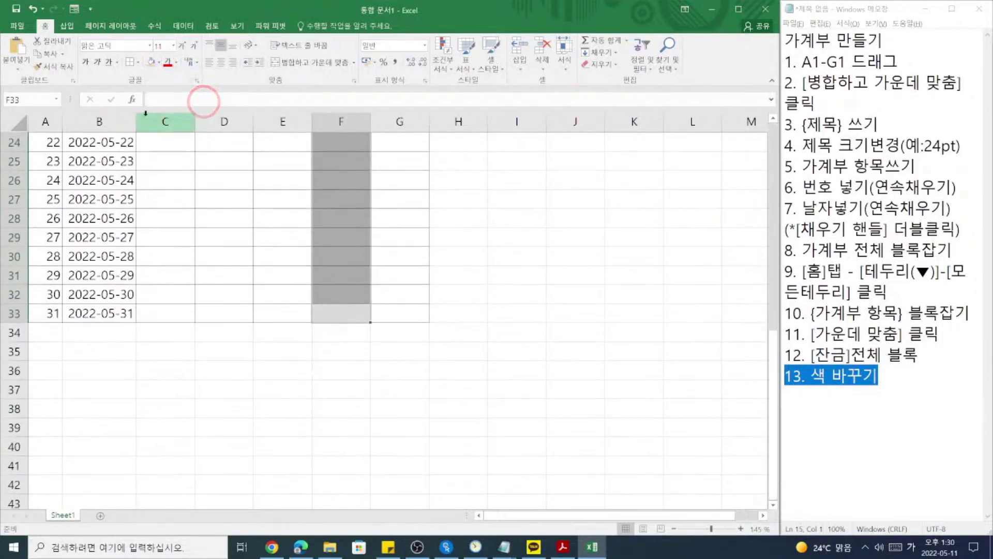
click(159, 62)
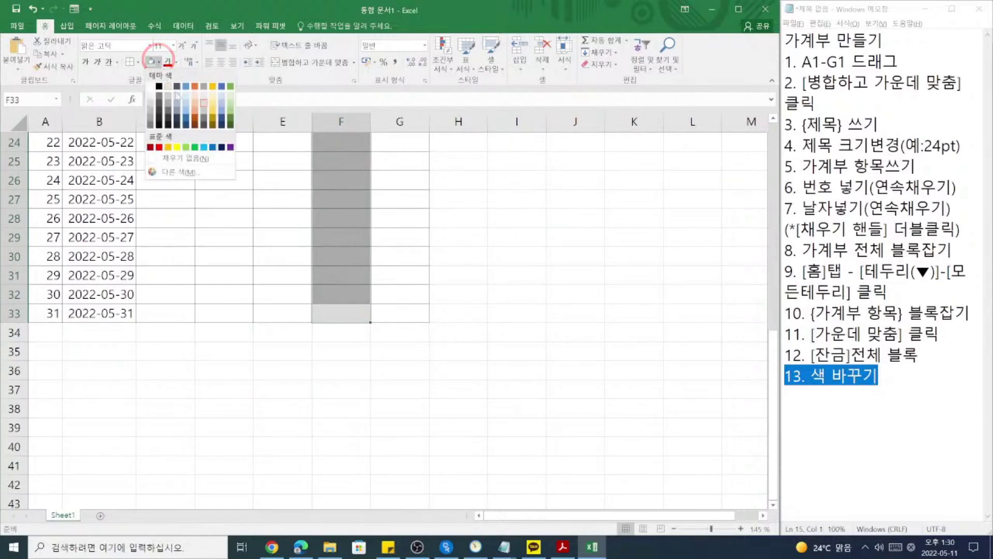
click(220, 101)
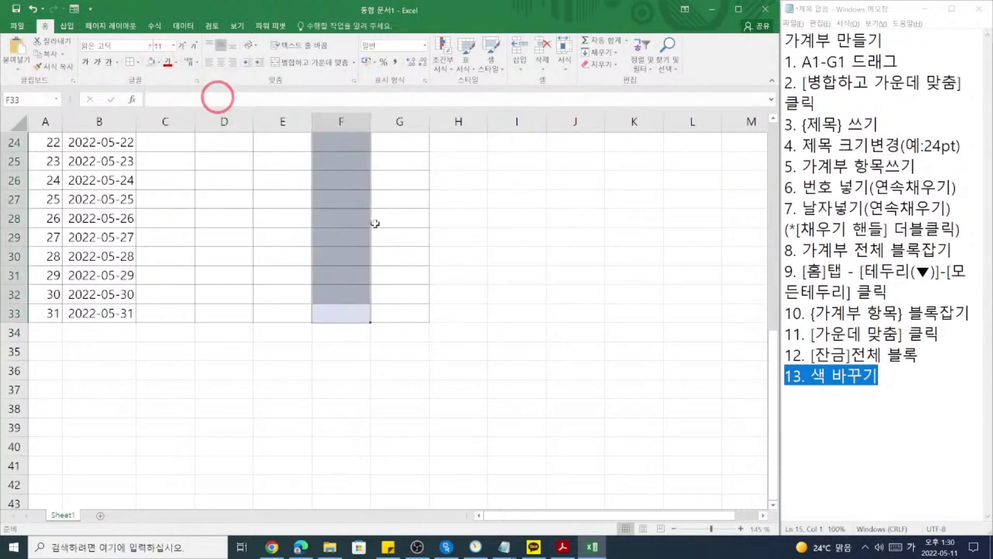
Merge and center cells A34:C34 directly below the ledger's last row.
click(895, 382)
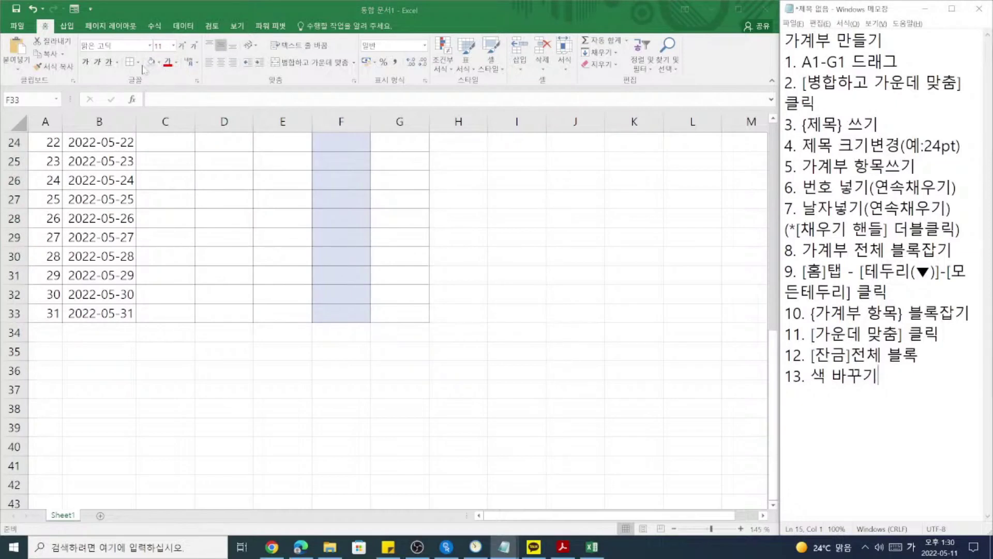
click(828, 188)
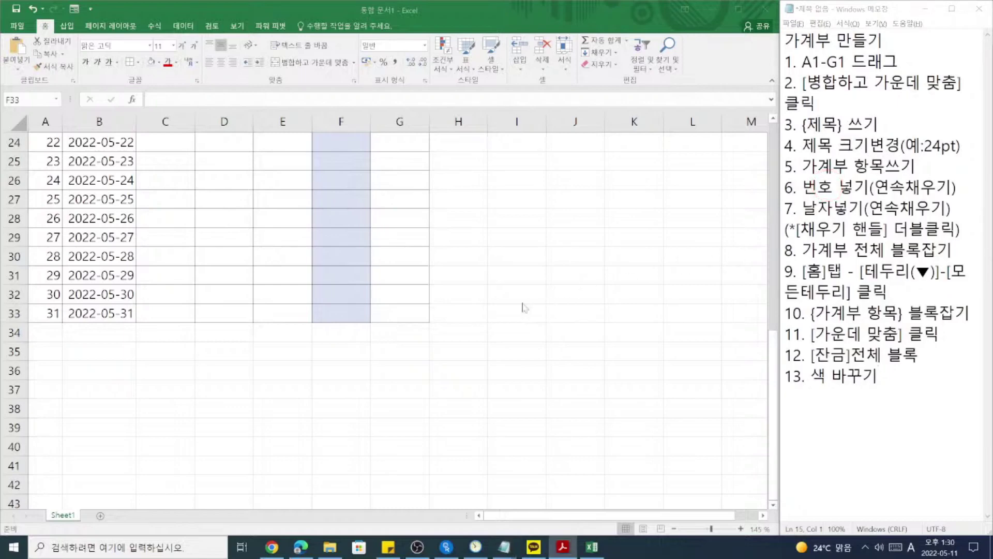
click(523, 307)
click(129, 334)
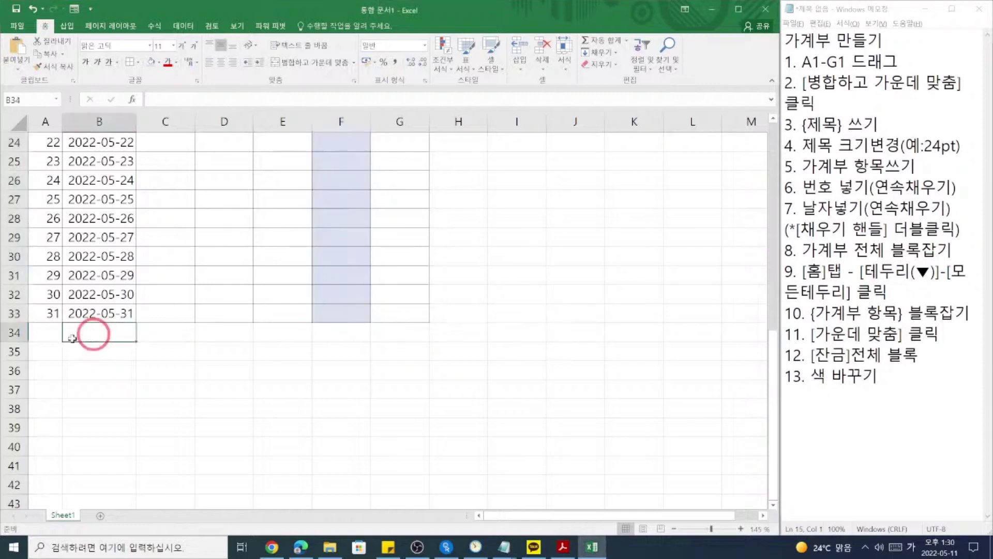
click(44, 337)
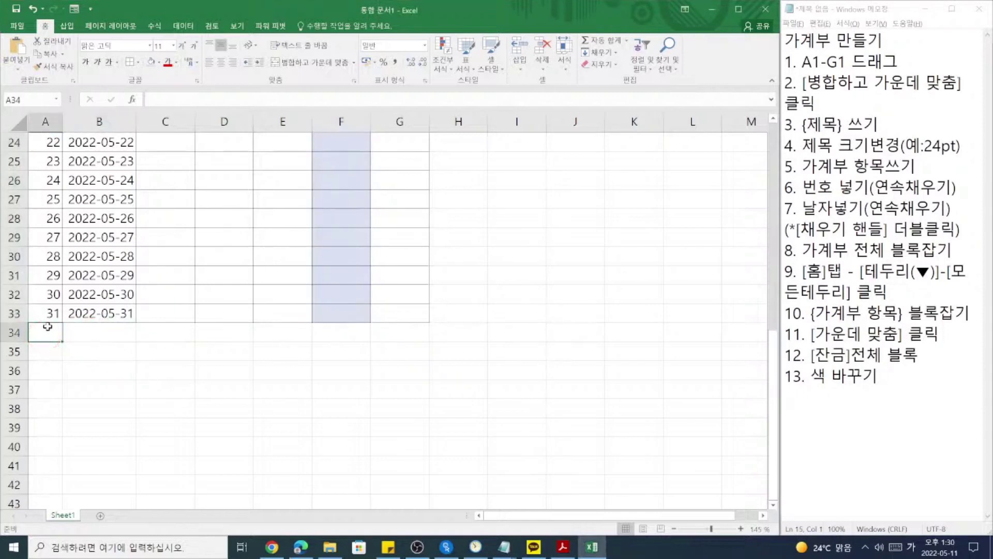
click(50, 334)
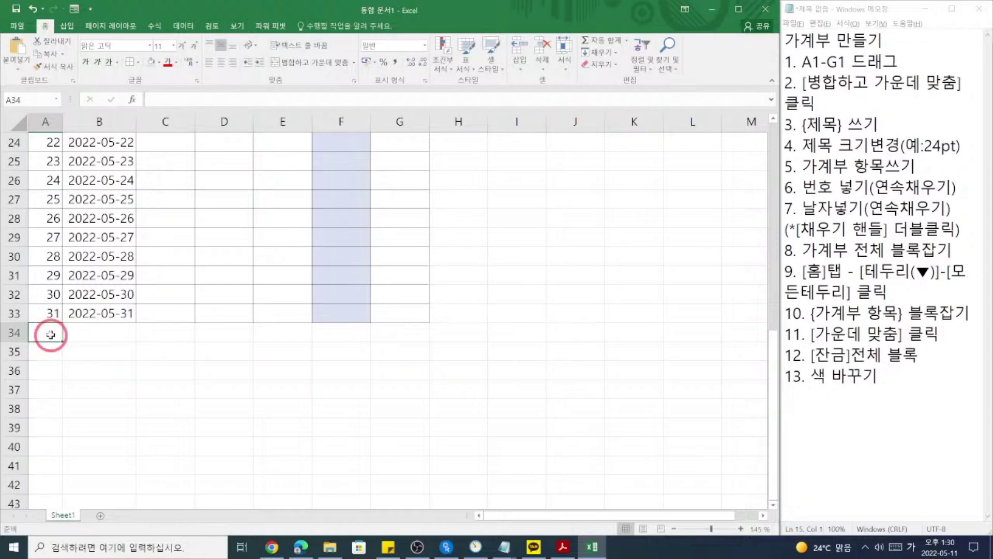
drag(51, 334, 178, 335)
scroll(177, 373, up, 8)
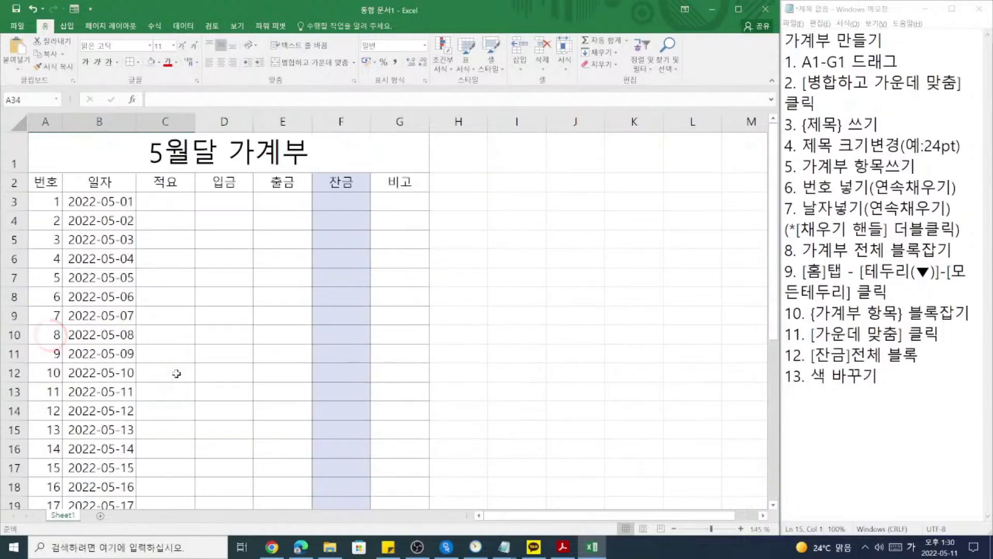
scroll(176, 372, down, 8)
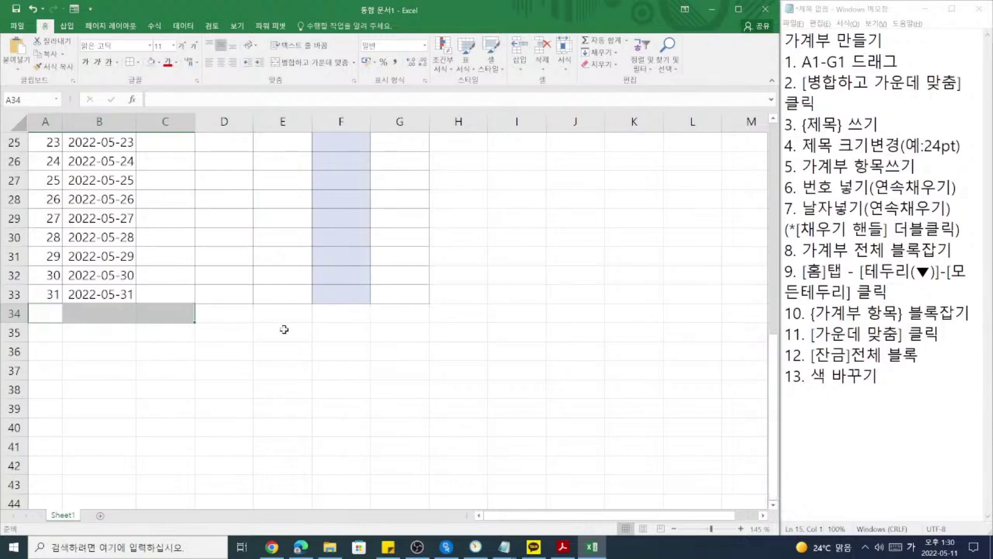
click(312, 62)
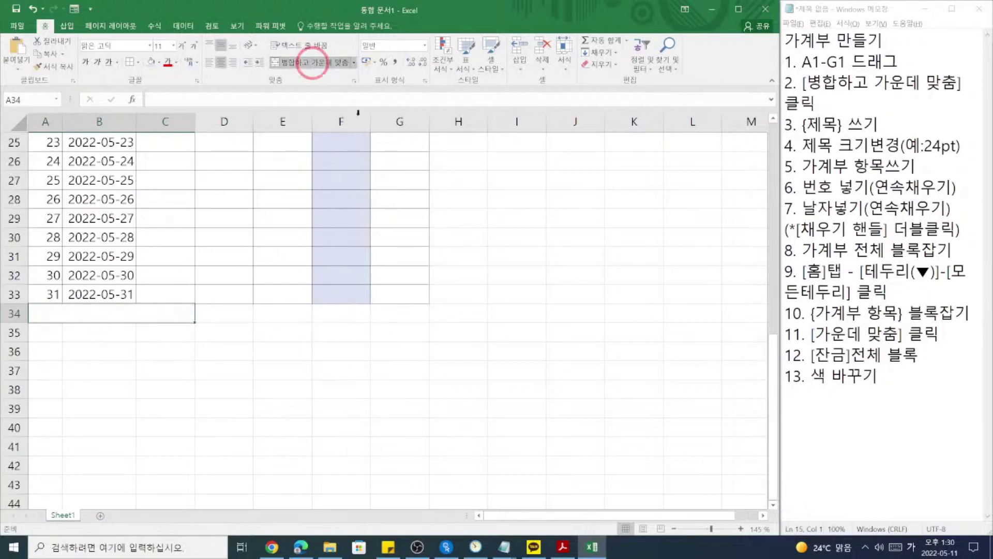
Switch to Notepad, add the note line "14. A33-C33 병합하기", and highlight note lines 1 and 2.
click(909, 391)
text(14. ㅇ)
key(Hangul)
text(a)
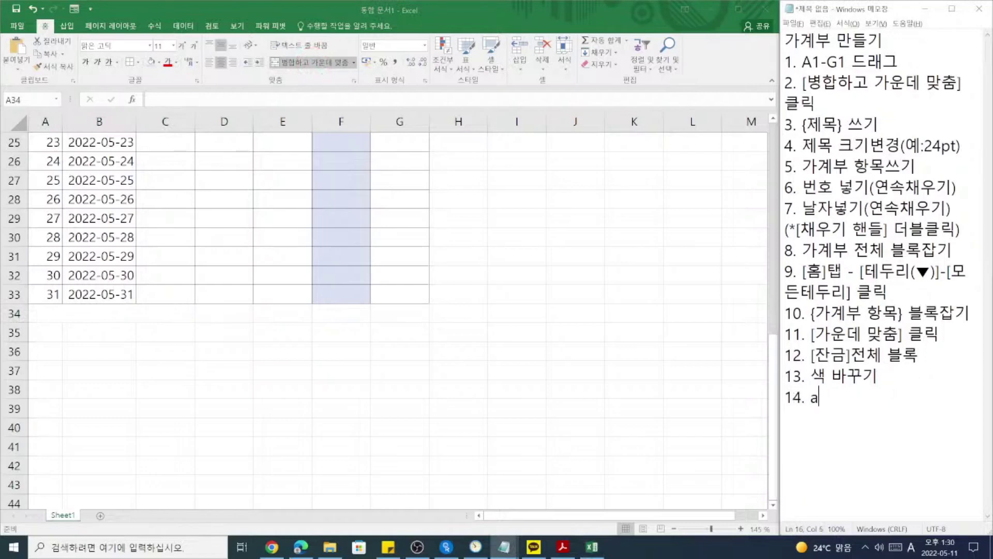
text(A33-)
text(C33)
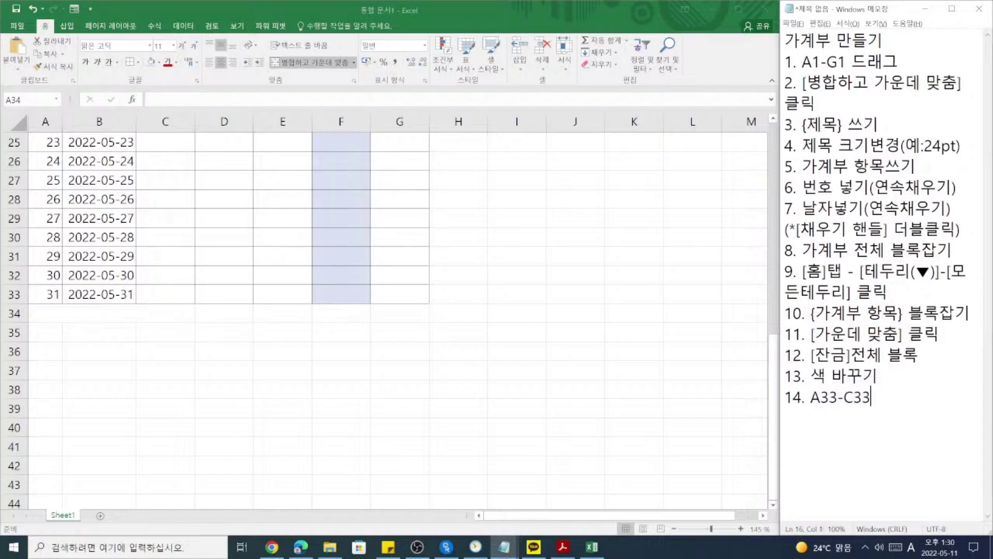
key(Hangul)
text(블로)
key(BackSpace)
key(BackSpace)
key(BackSpace)
text(병합하ㄱ)
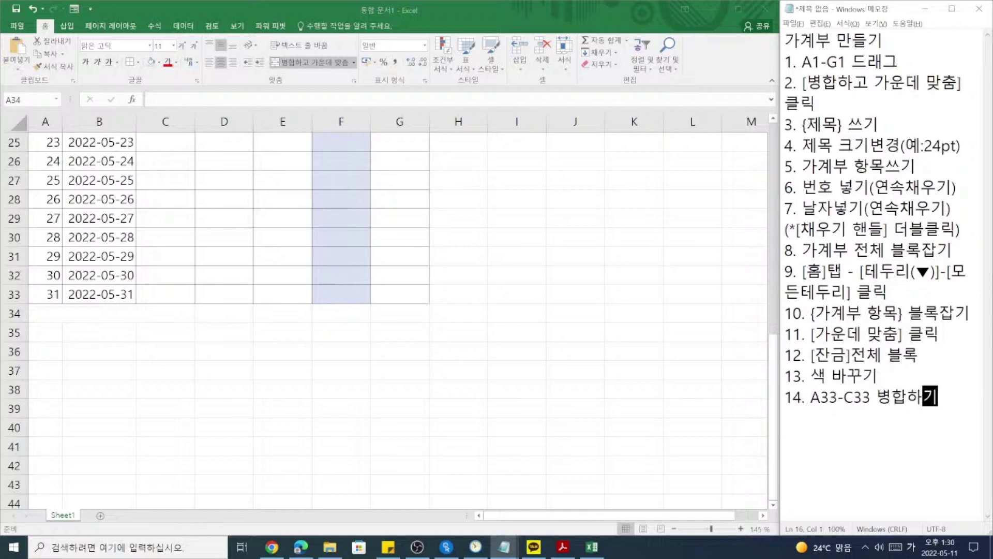
drag(818, 101, 786, 62)
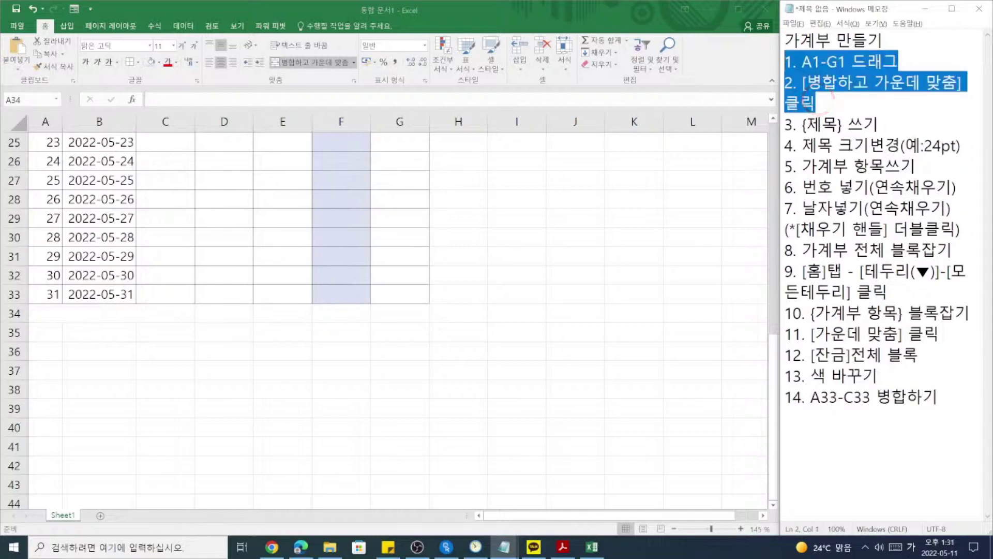
Switch to Excel, add borders to the merged cell A34:C34 and enter 합계 in it.
click(335, 237)
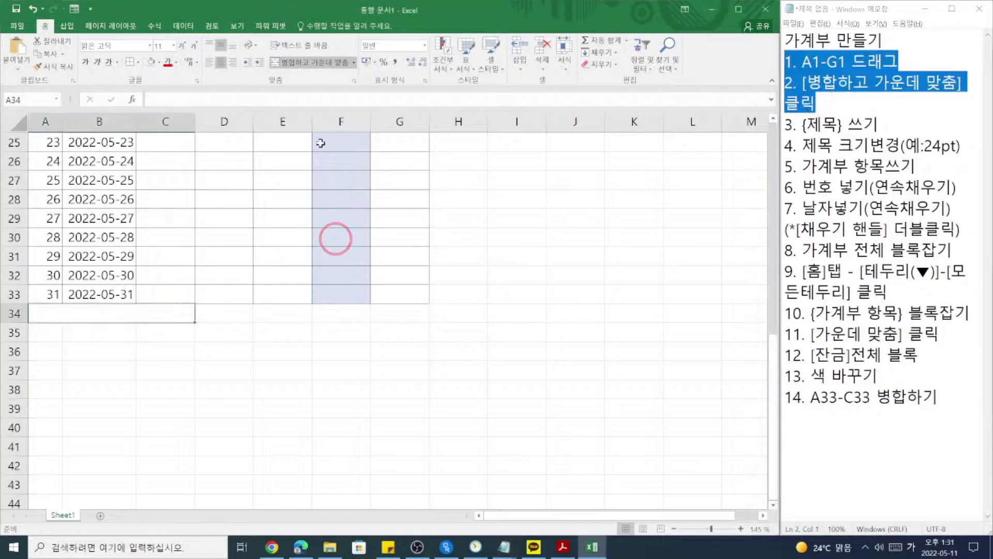
click(129, 62)
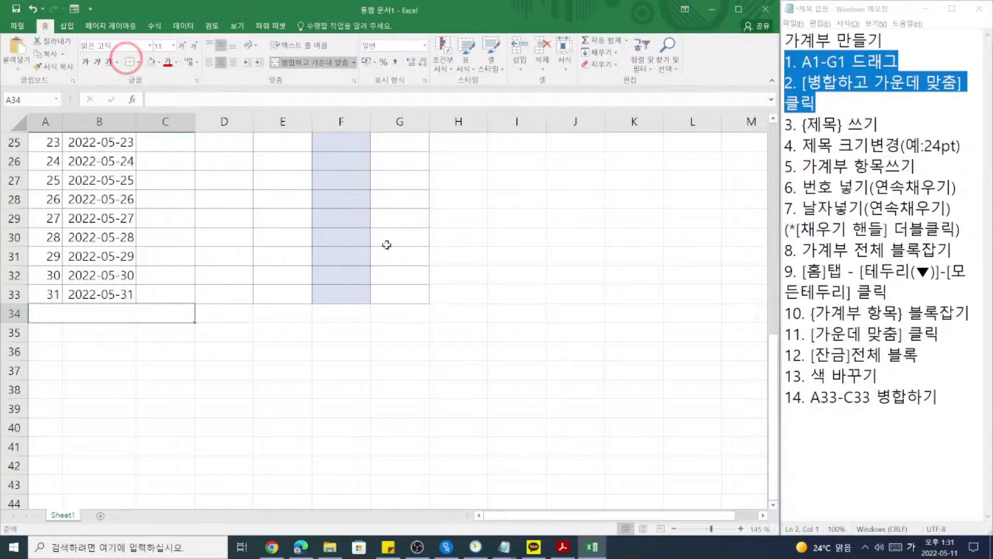
scroll(466, 329, down, 1)
click(869, 185)
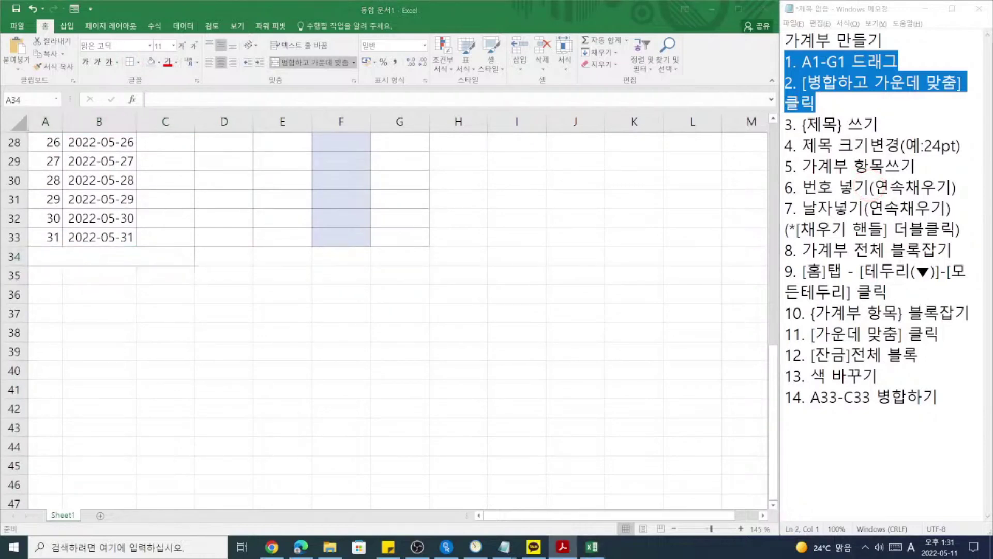
click(146, 253)
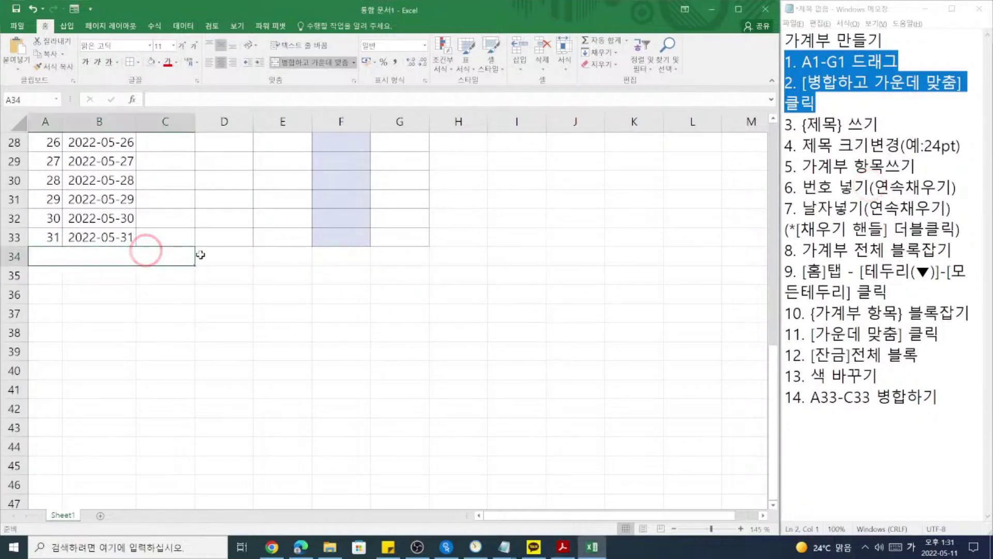
text(합계)
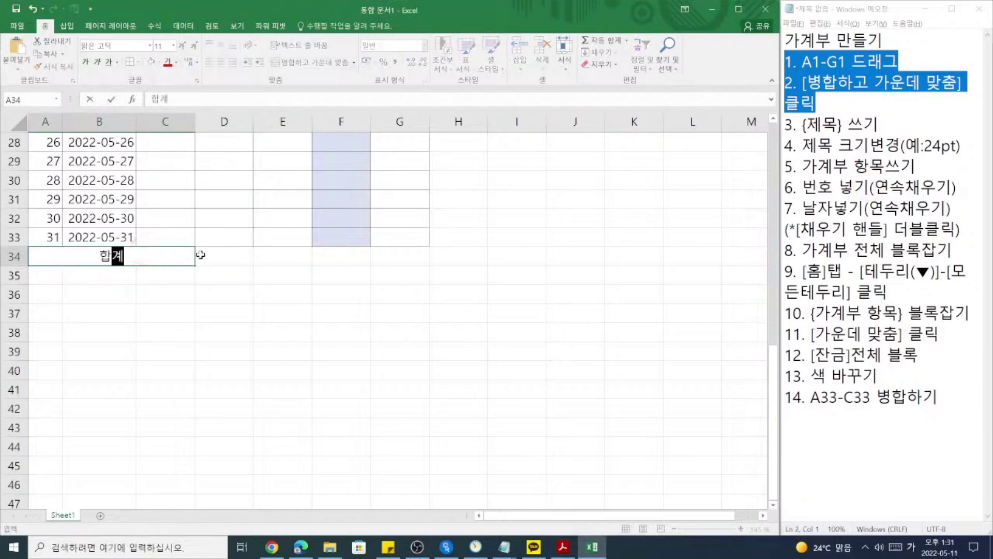
key(Return)
Examine the 입금, 출금 and 잔금 column headers of the ledger against its total row.
scroll(155, 331, up, 9)
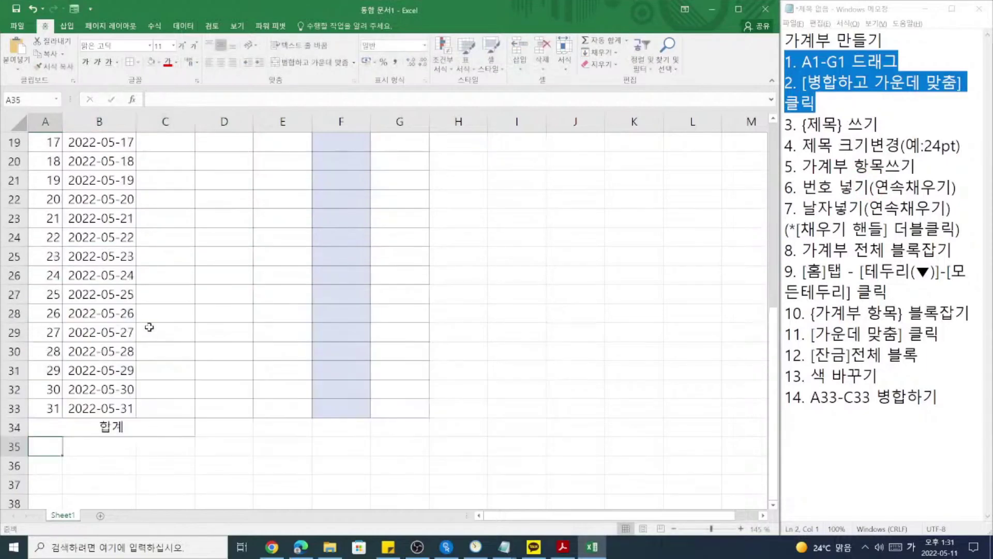
scroll(160, 347, up, 1)
click(219, 185)
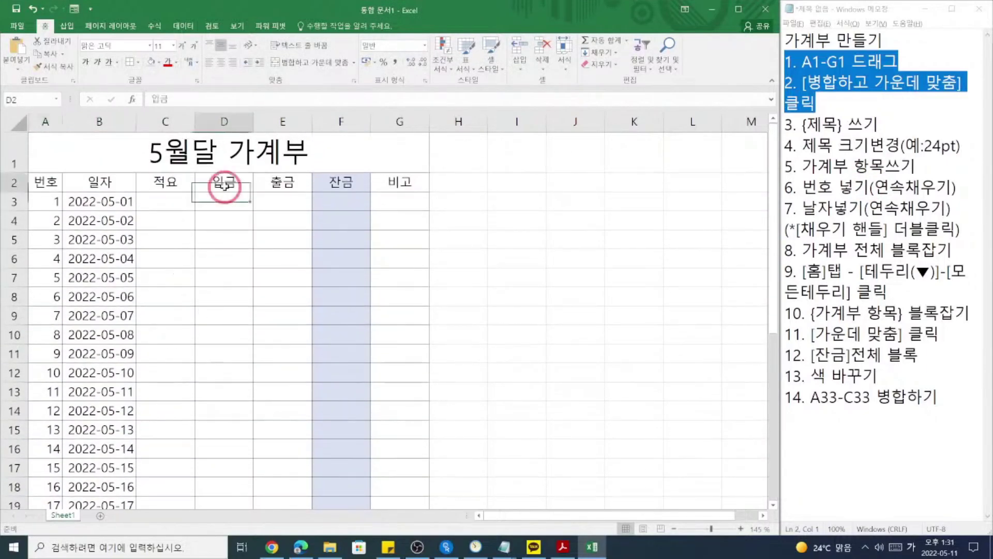
click(274, 188)
click(338, 182)
scroll(394, 257, down, 6)
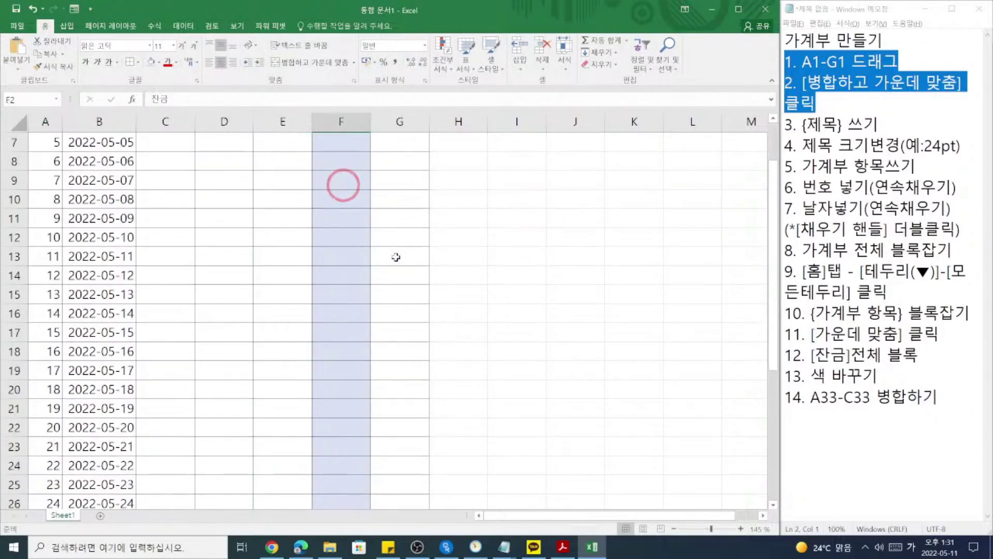
scroll(396, 258, down, 3)
Try to extend the formatting of D33:G33 down into the 합계 row.
drag(213, 316, 399, 313)
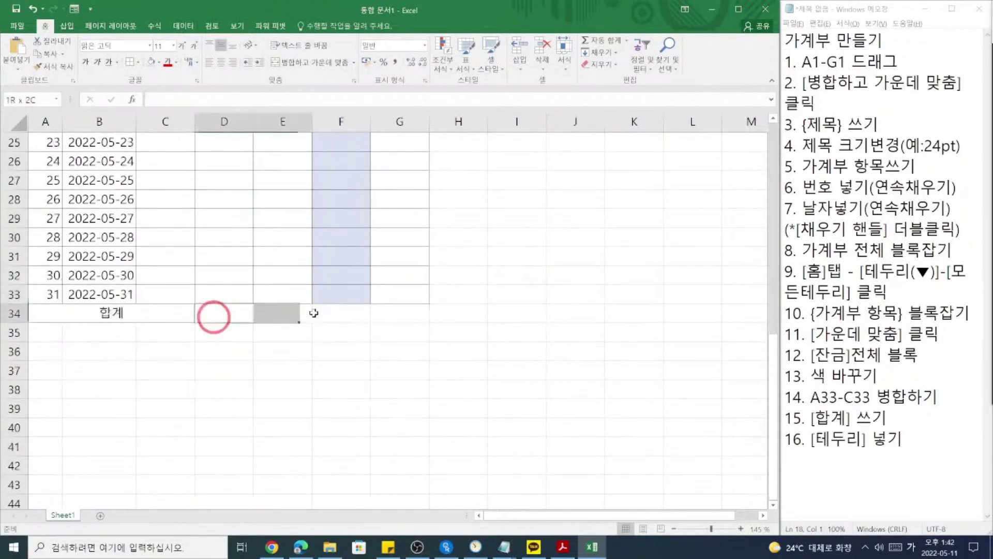
click(399, 313)
drag(236, 292, 396, 320)
click(399, 300)
drag(240, 294, 429, 317)
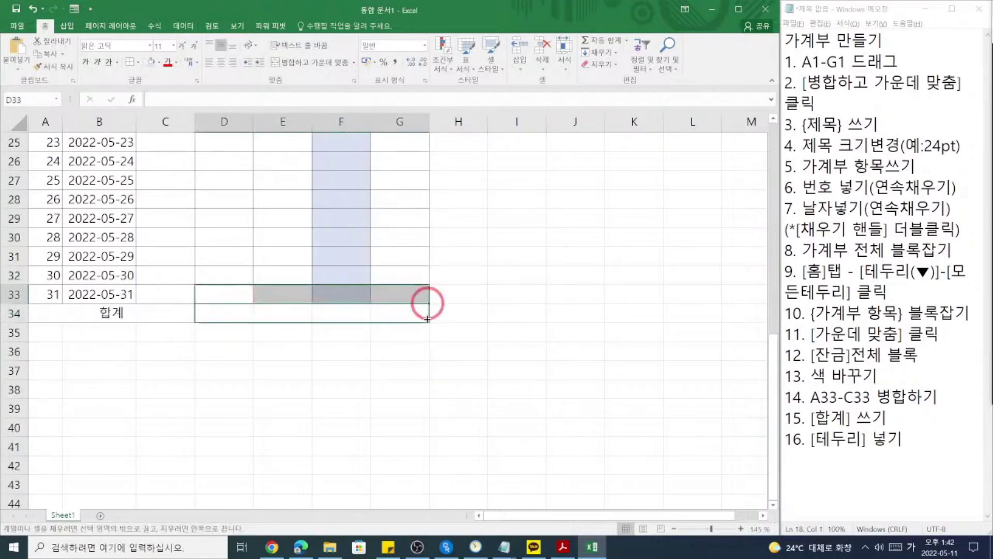
click(400, 344)
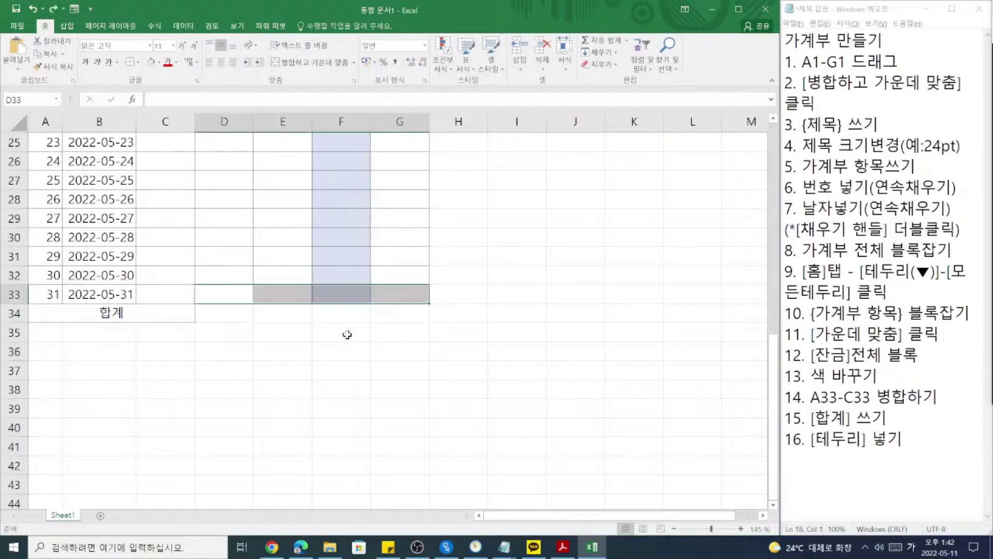
click(324, 334)
drag(230, 296, 391, 315)
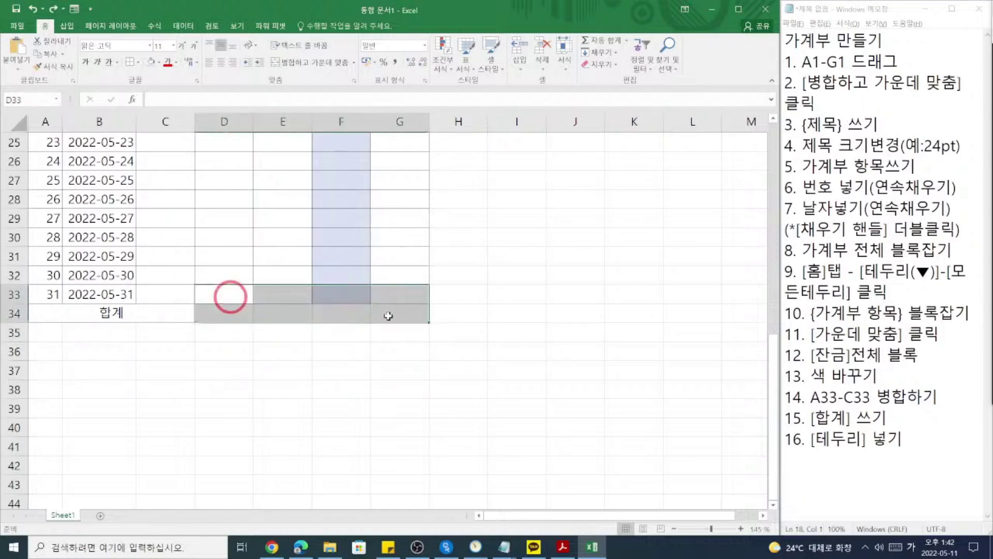
click(388, 317)
drag(226, 290, 396, 298)
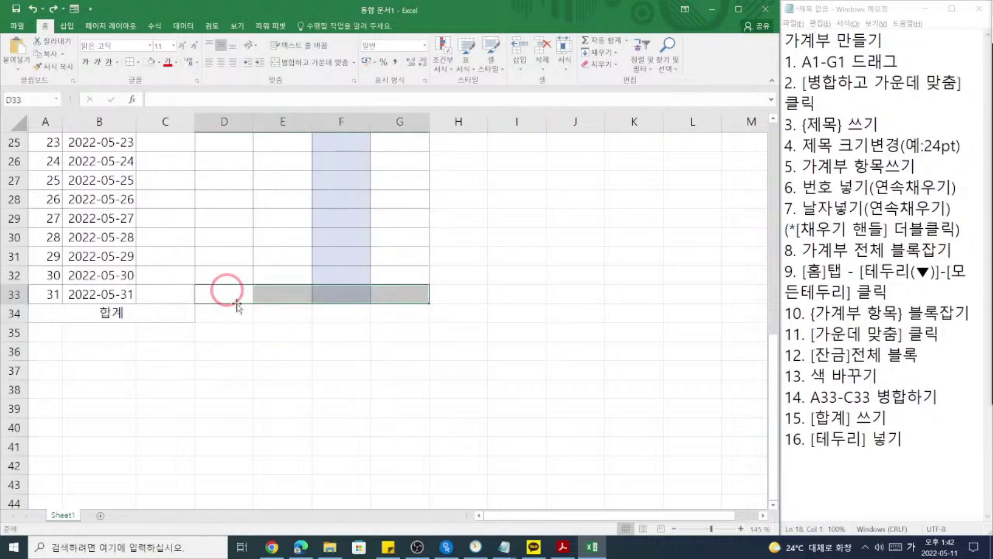
click(276, 312)
click(376, 316)
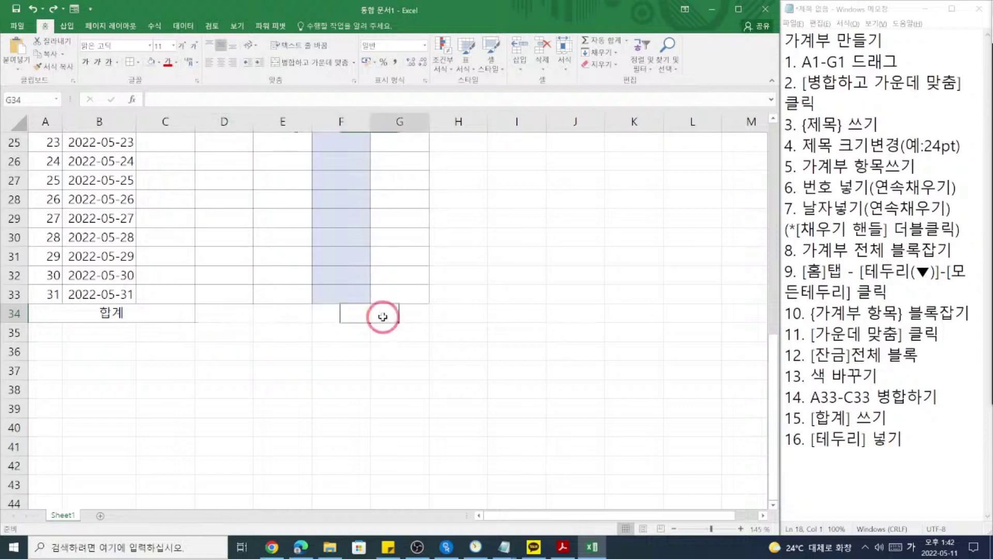
click(364, 321)
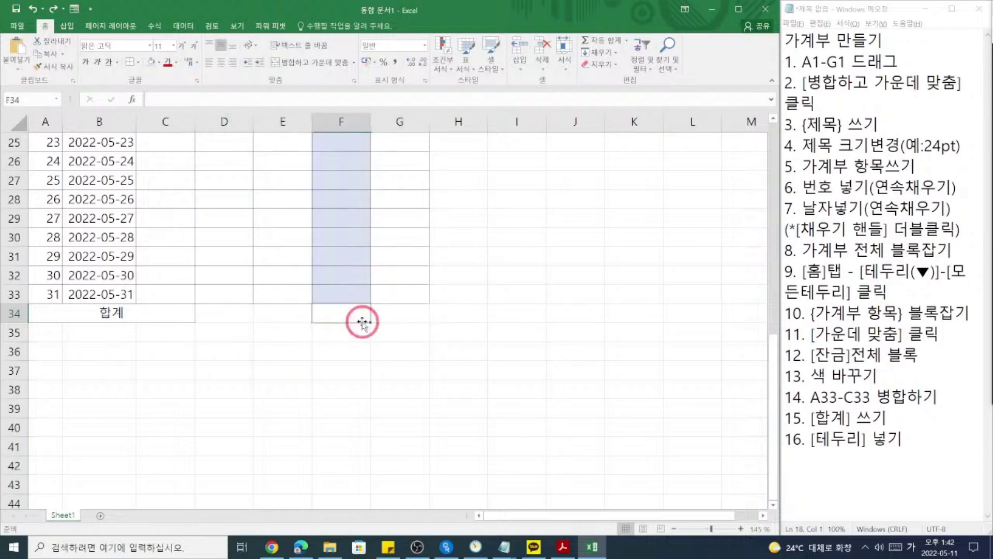
Fill cells D33:G33 down one row so the 합계 row D34:G34 gets the same borders and color.
drag(236, 293, 396, 299)
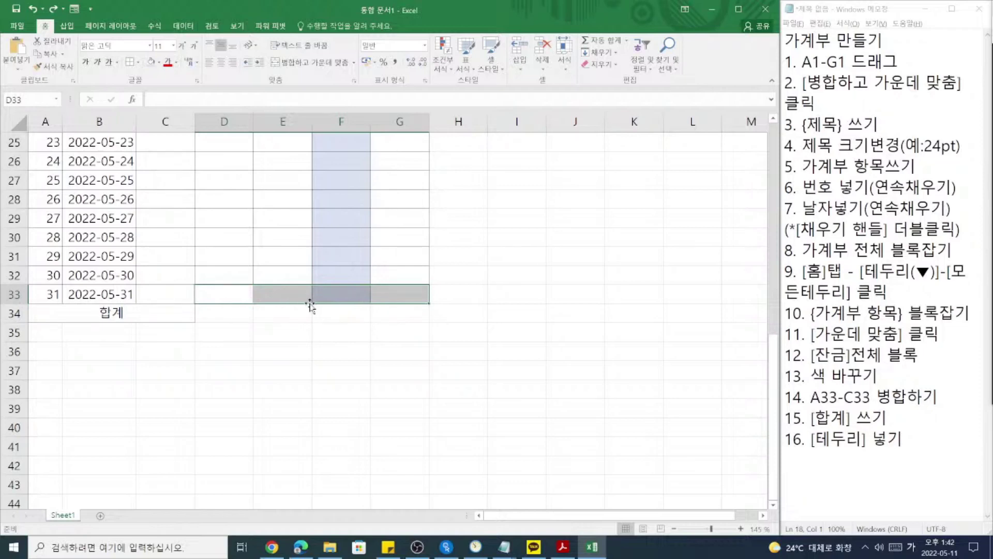
click(429, 305)
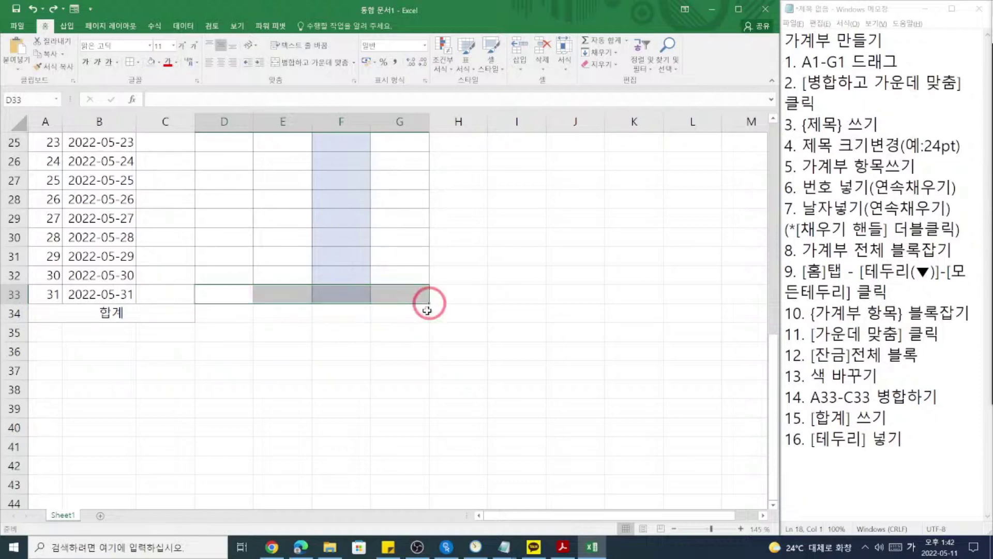
drag(429, 304, 412, 331)
click(413, 333)
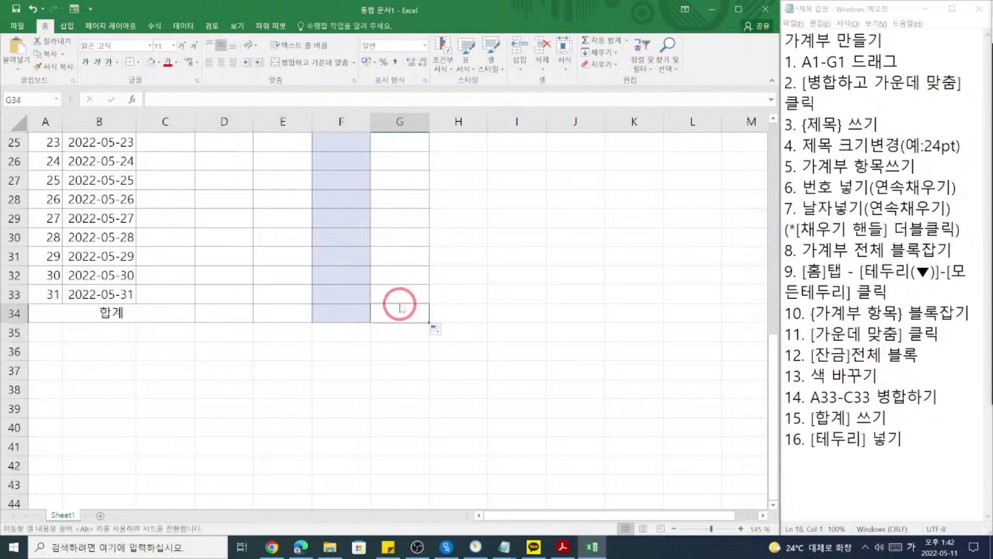
click(350, 300)
click(344, 311)
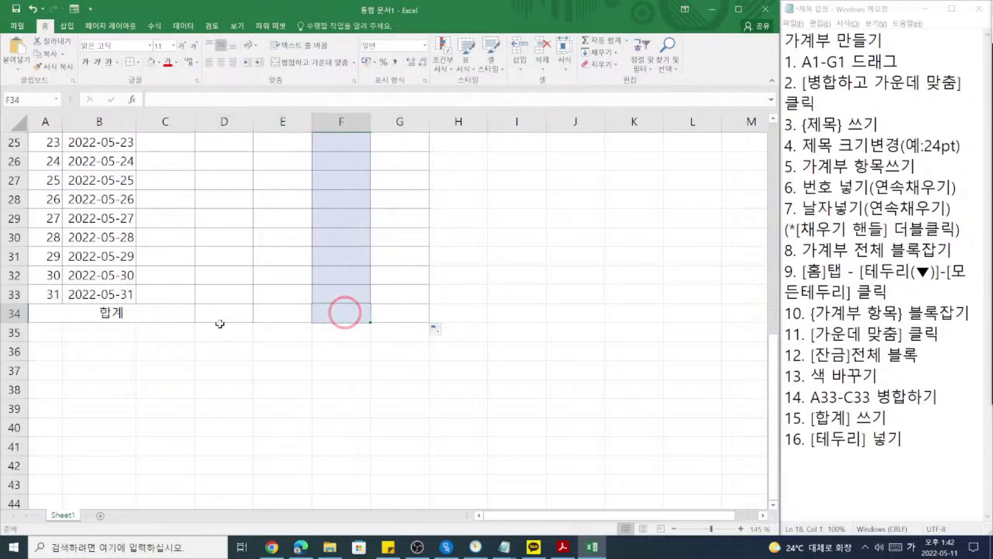
scroll(220, 323, up, 4)
scroll(220, 323, up, 1)
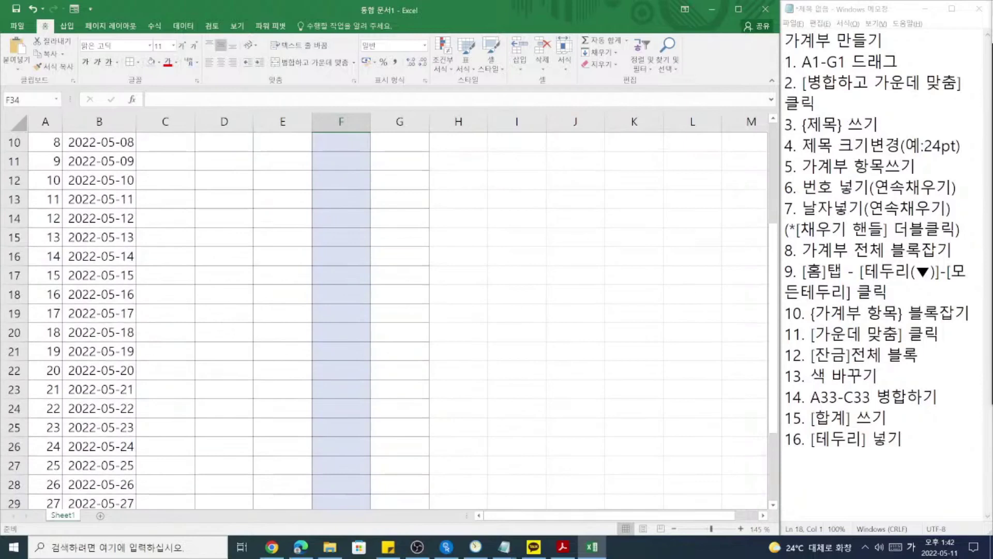
click(883, 187)
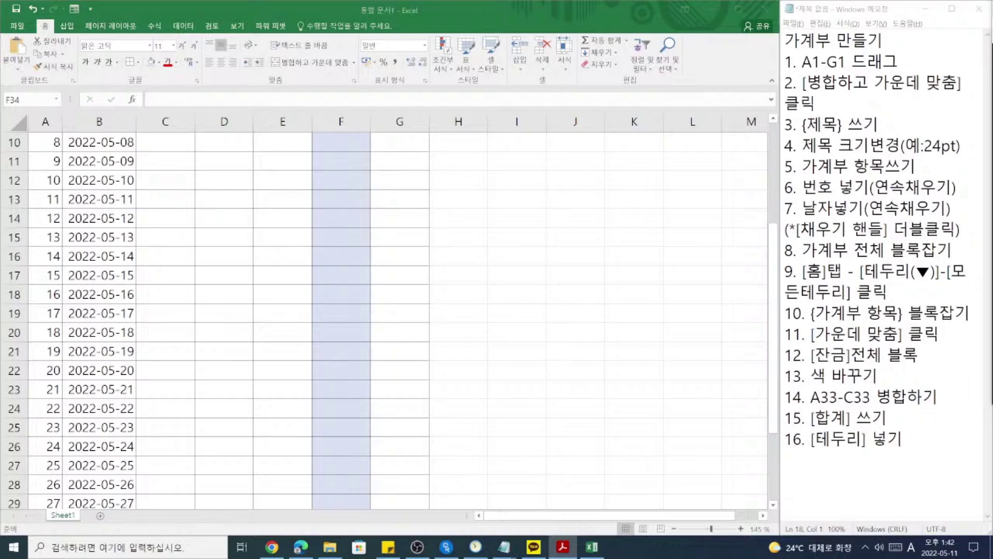
click(900, 191)
click(259, 295)
scroll(259, 295, up, 3)
click(165, 202)
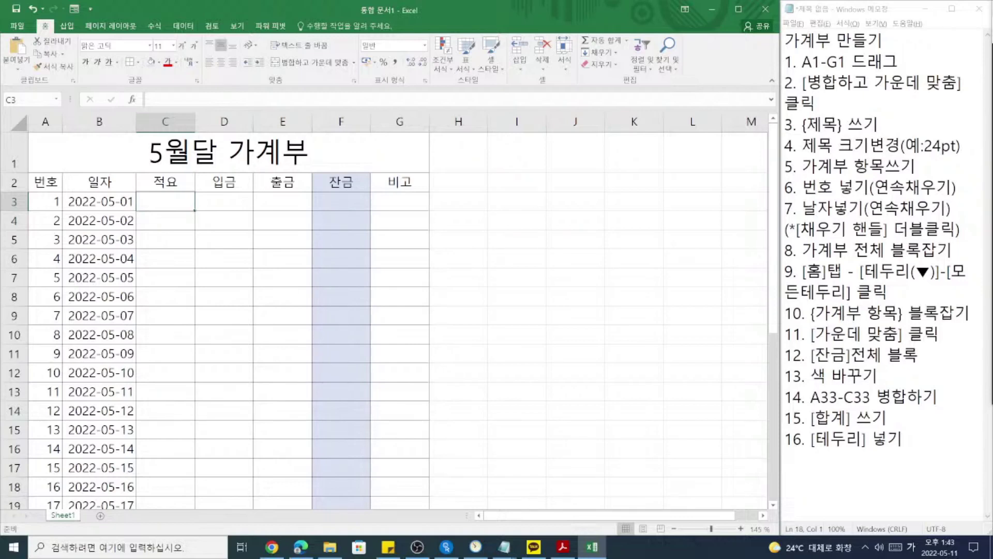
Switch to Notepad, make space below line 16, and add the heading "사용자 정의 목록 만들기" with a line numbered 1.
click(933, 480)
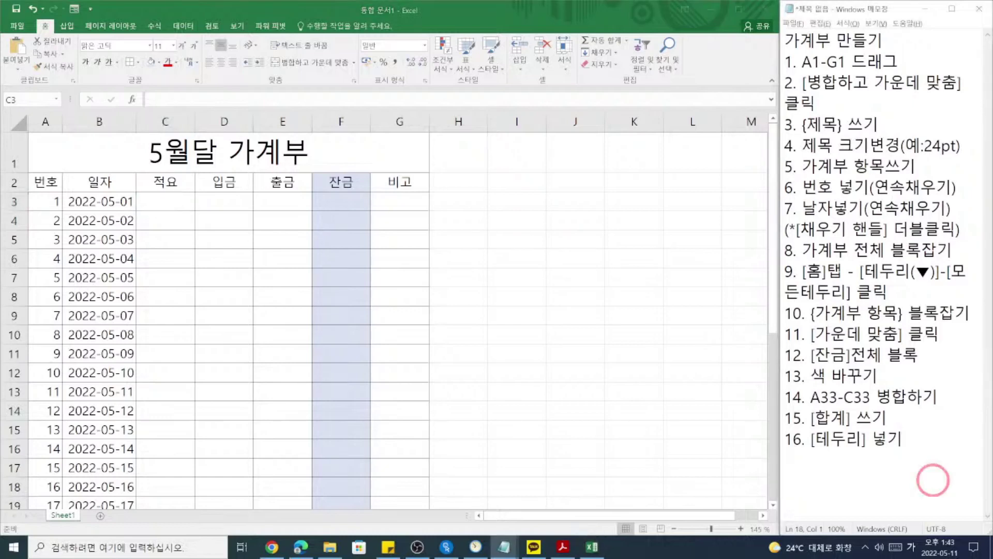
key(Return)
key(Return)
key(Return)
key(Return)
key(Return)
key(Return)
key(Return)
key(Return)
key(Return)
key(Return)
key(Return)
key(Return)
key(Return)
key(Return)
key(Return)
click(856, 202)
click(856, 187)
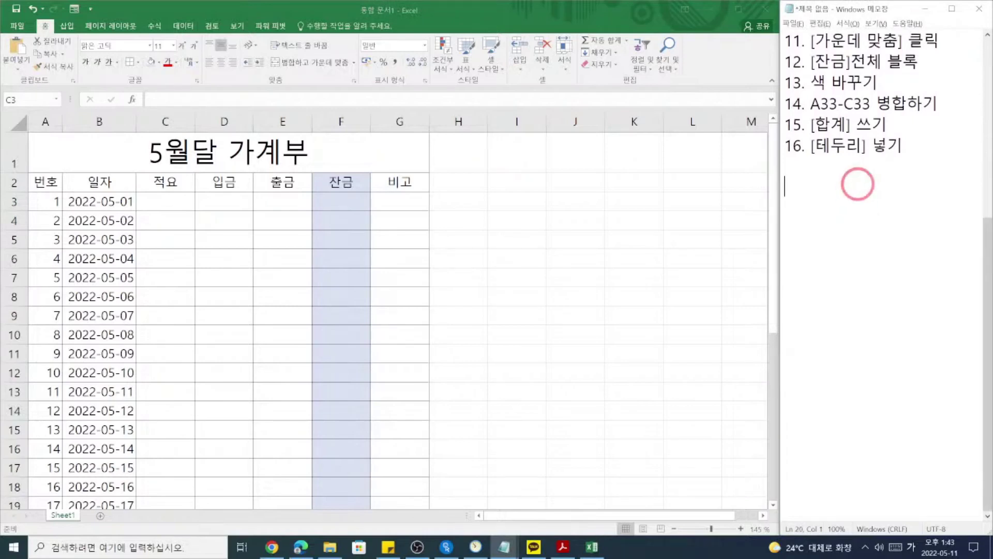
text(사용자 정의 목록 만들기)
key(Return)
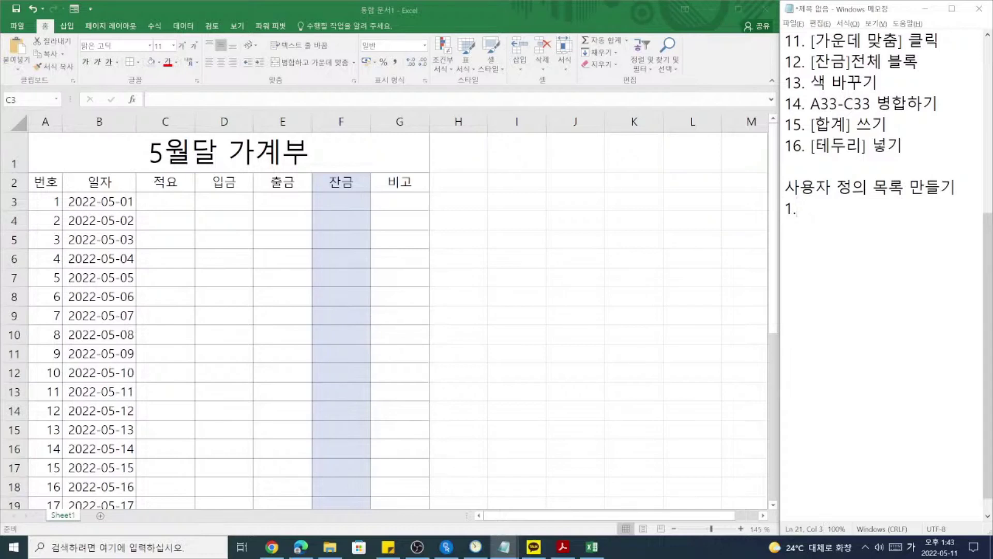
Open Excel's file information page and complete the new Notepad line as "1. 화면위쪽 [파일]탭 클릭".
click(598, 195)
click(850, 212)
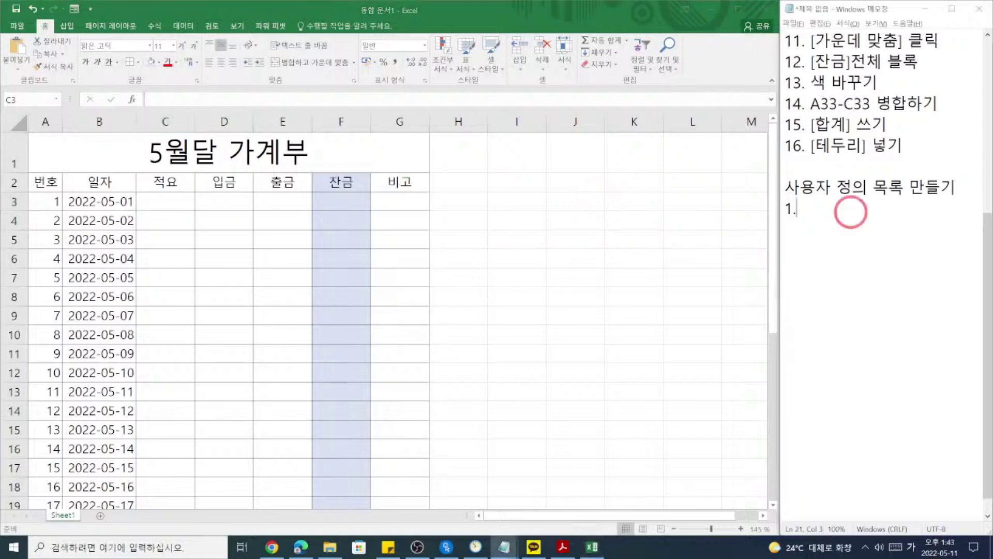
click(18, 26)
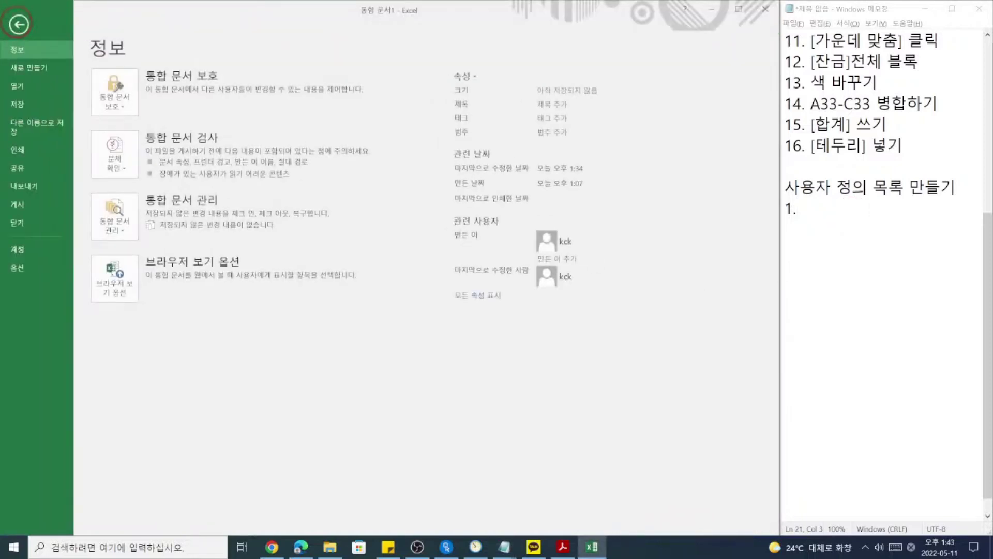
click(830, 213)
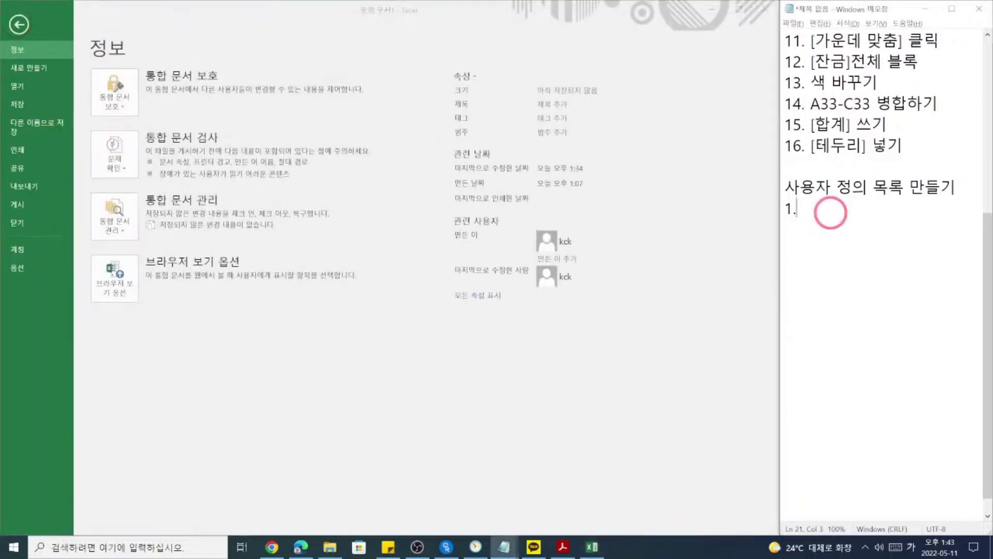
text(호면위쪽 )
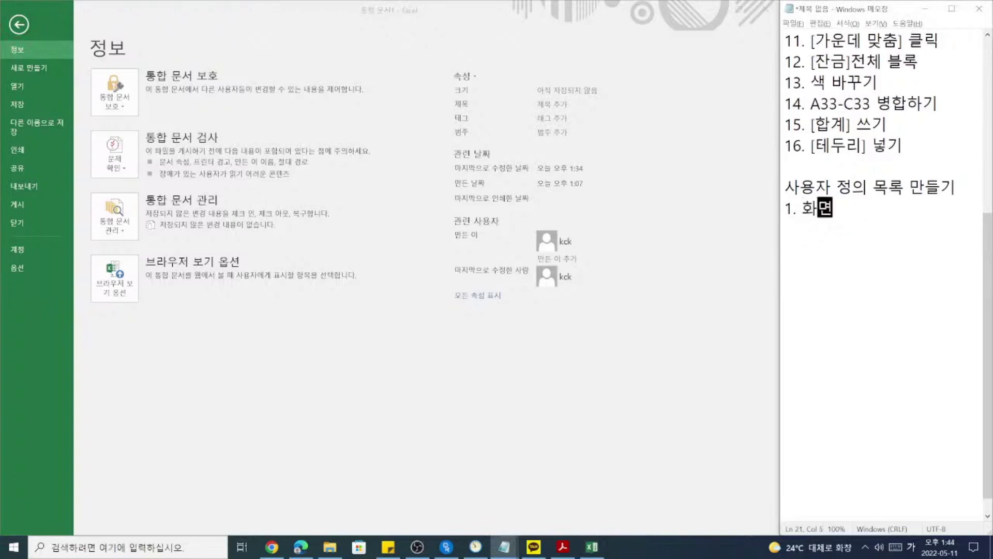
text([파이)
text(]ㅌ)
text(탭 클릭)
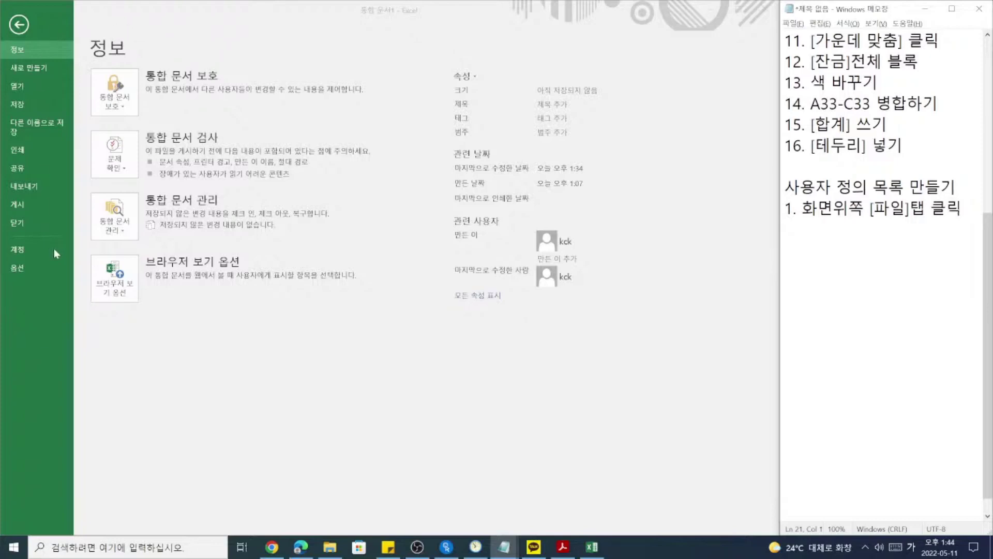
Open the Excel options and add the Notepad line "2. [옵션] 클릭".
click(18, 270)
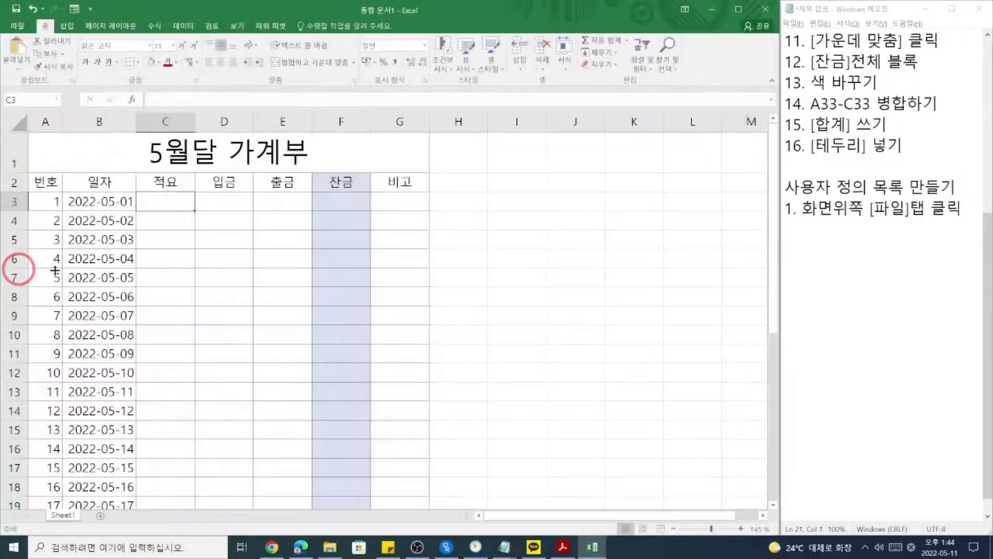
click(976, 231)
text(2)
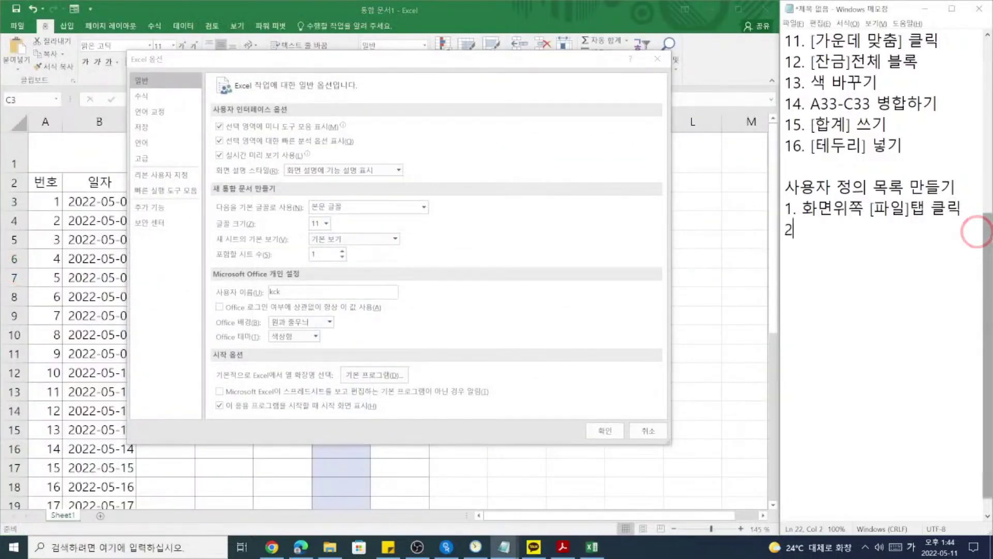
text(. 옵션)
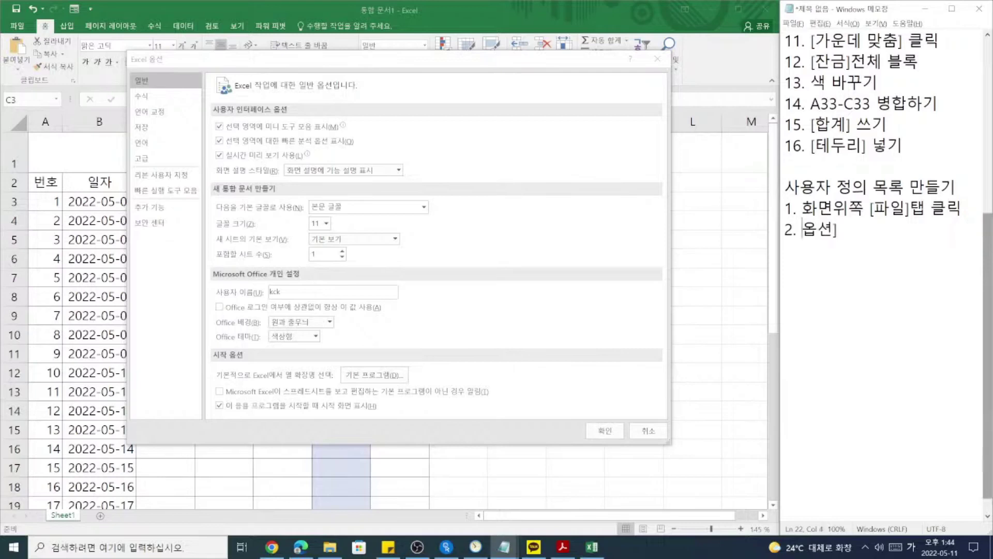
text([)
text( -ㅡㄹㄷ)
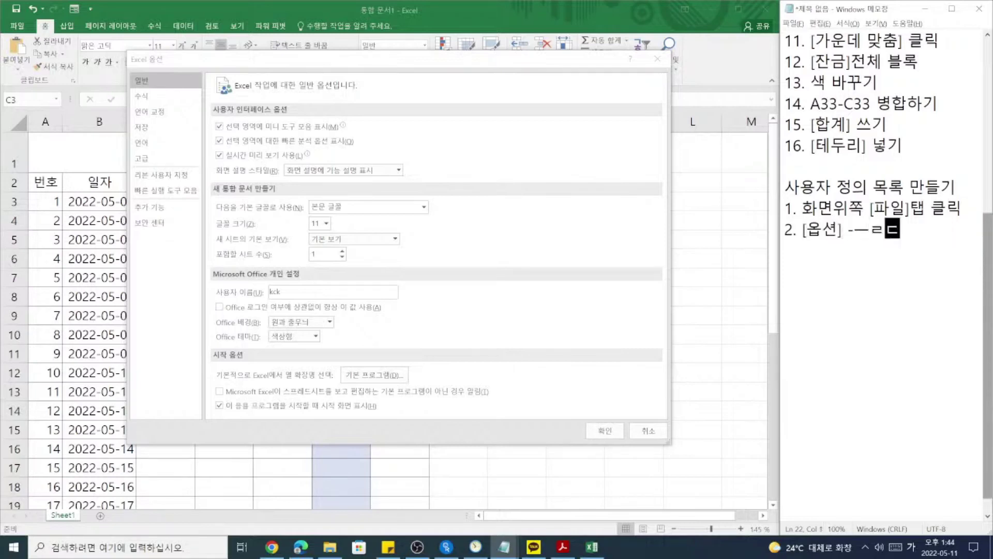
key(BackSpace)
key(BackSpace)
key(BackSpace)
key(BackSpace)
text(클릭)
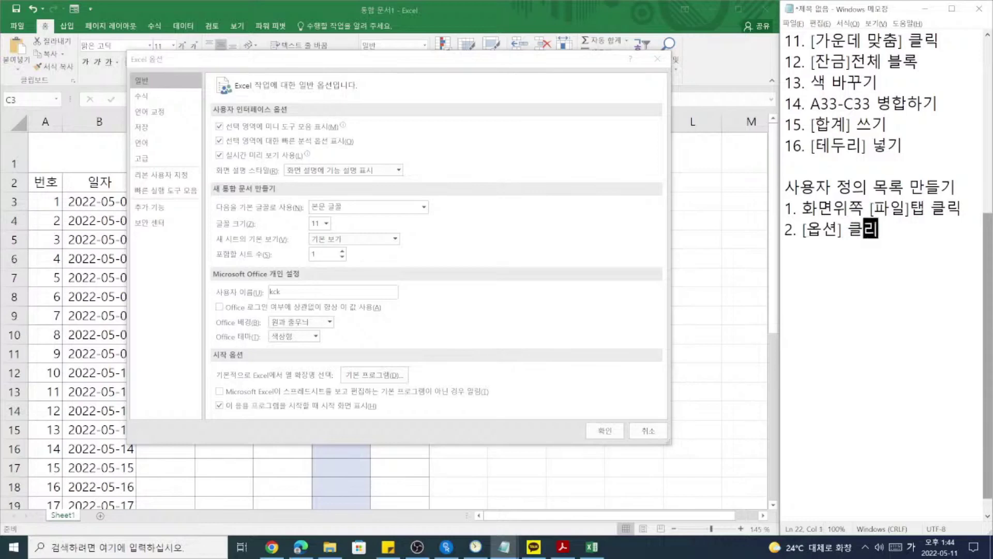
Start a new line in Notepad and show the 고급 page of the Excel options dialog.
key(Return)
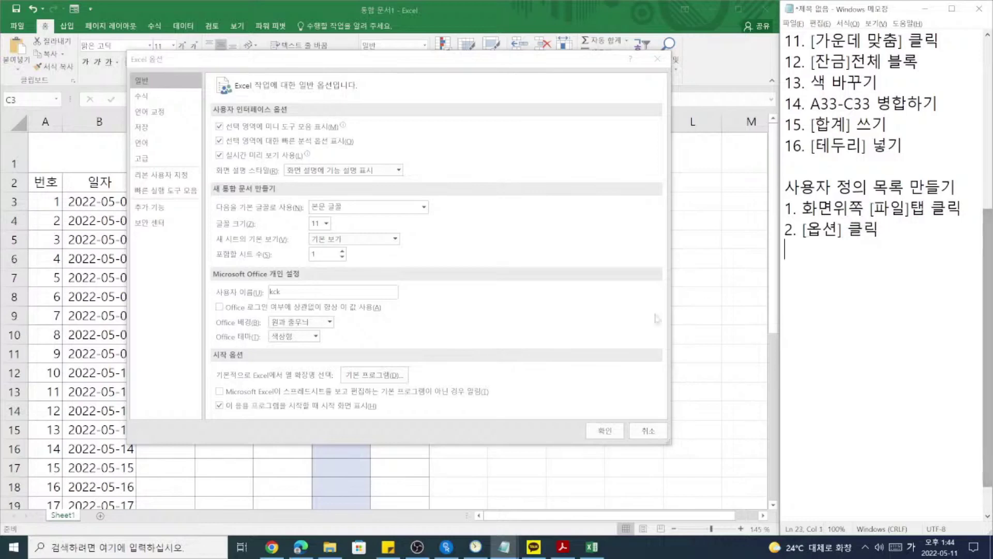
drag(233, 60, 268, 76)
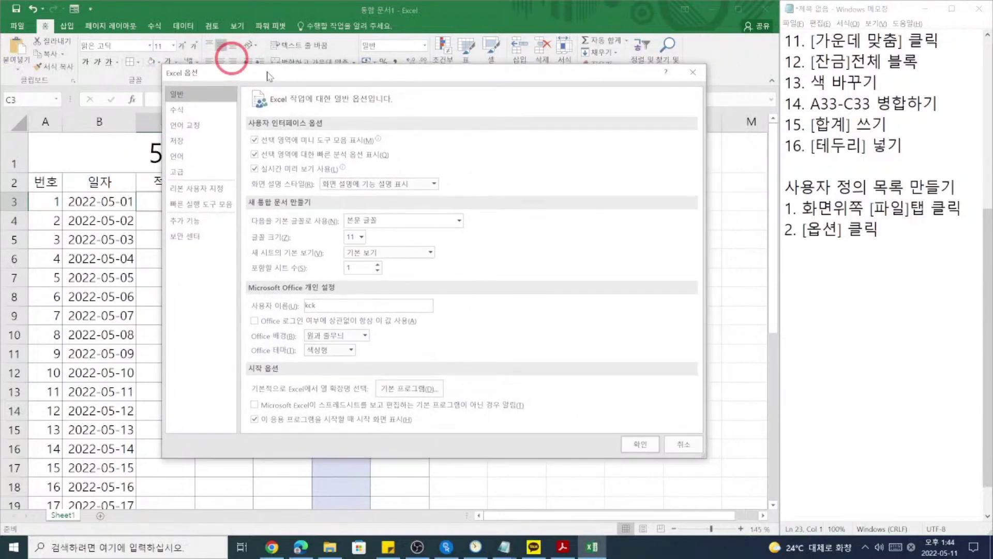
click(842, 171)
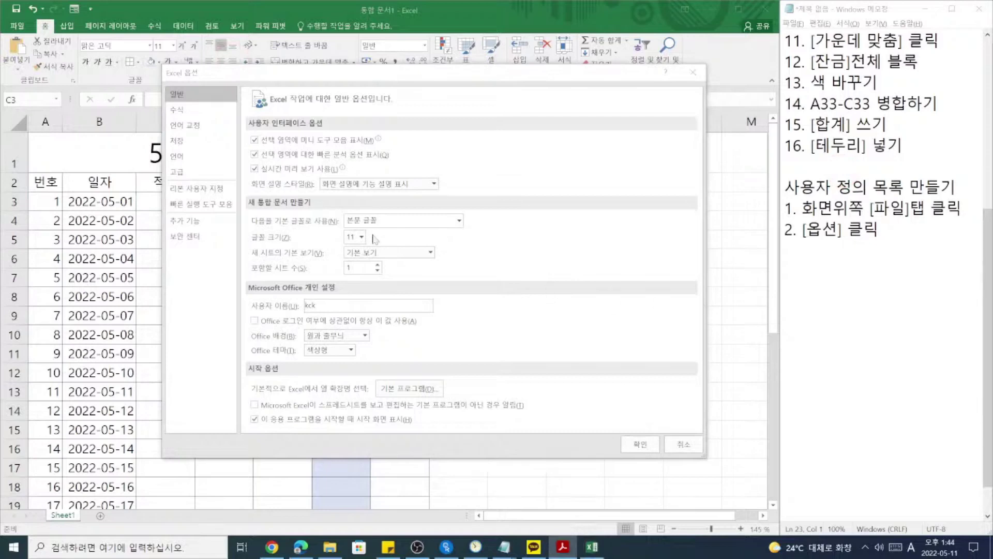
click(185, 170)
drag(392, 75, 345, 76)
Add the Notepad line "3. 왼쪽 [고급]탭 클릭" below line 2.
click(891, 238)
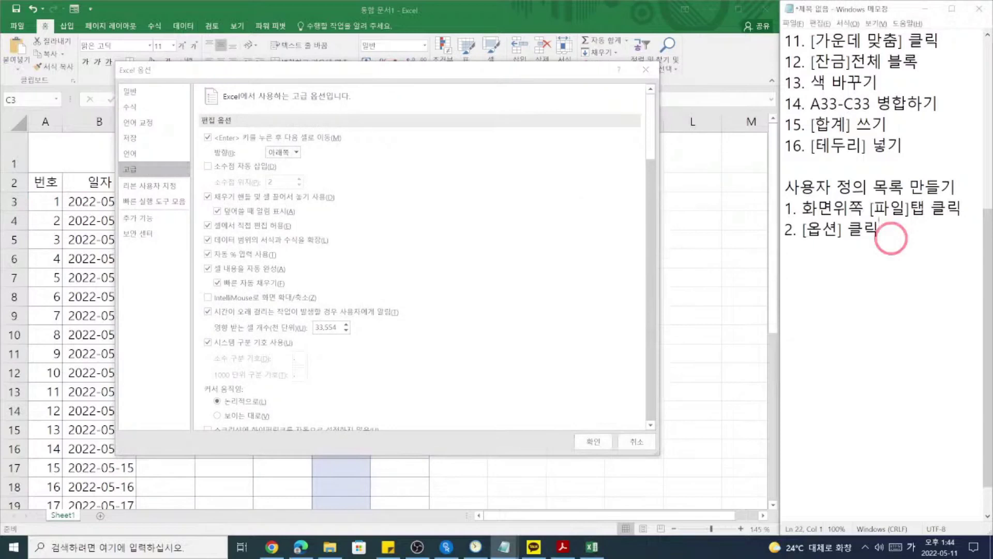
key(Return)
text(3.)
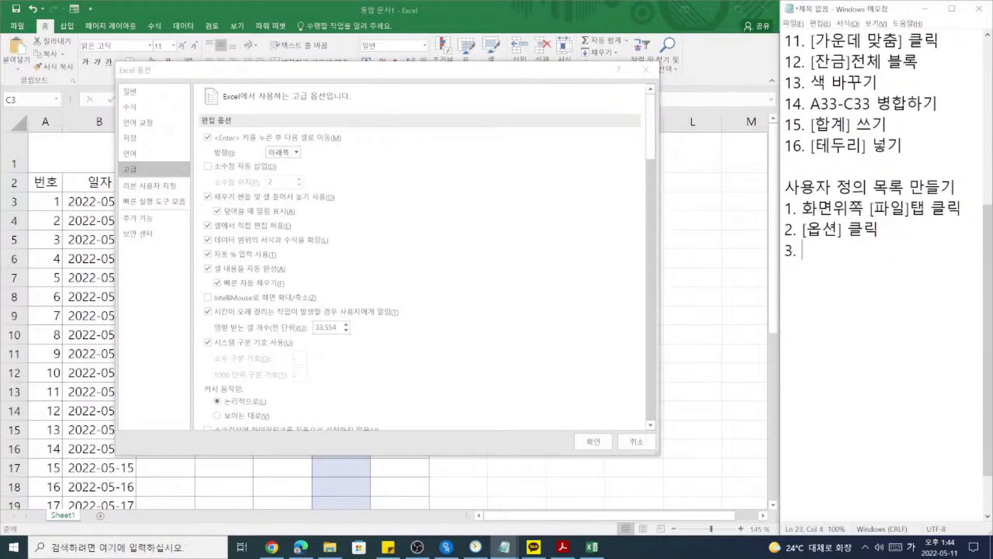
text( 왼쪽 [고급)
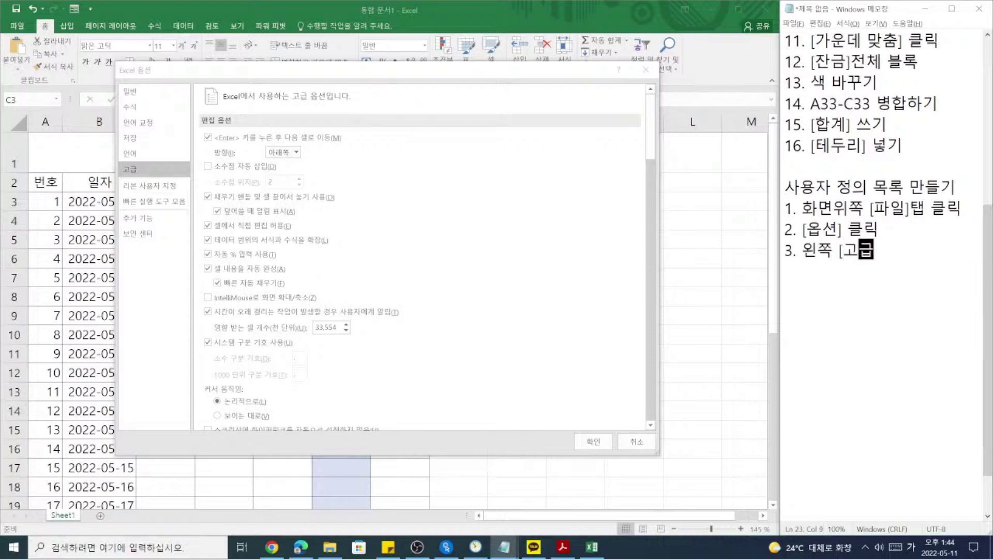
text(]탭 클리)
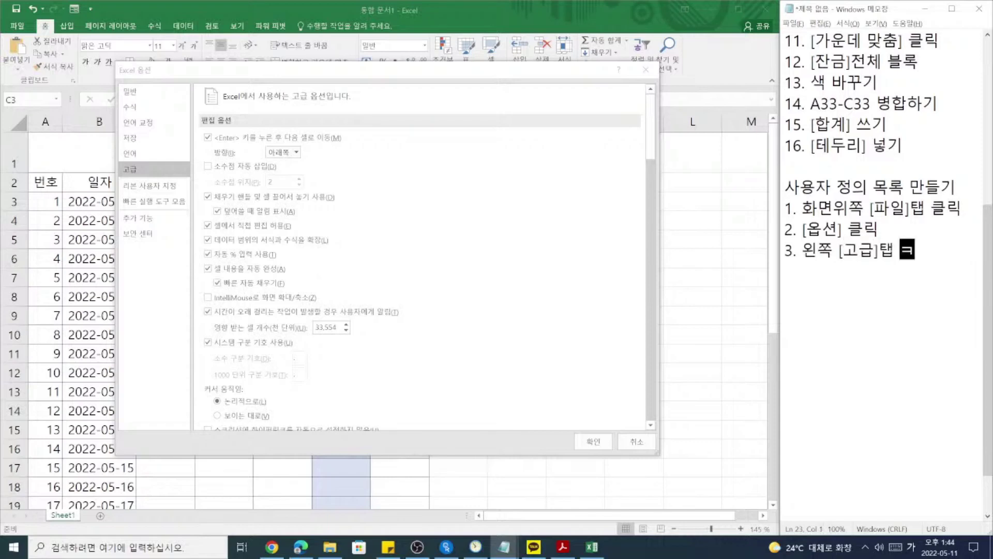
text(ㄱ)
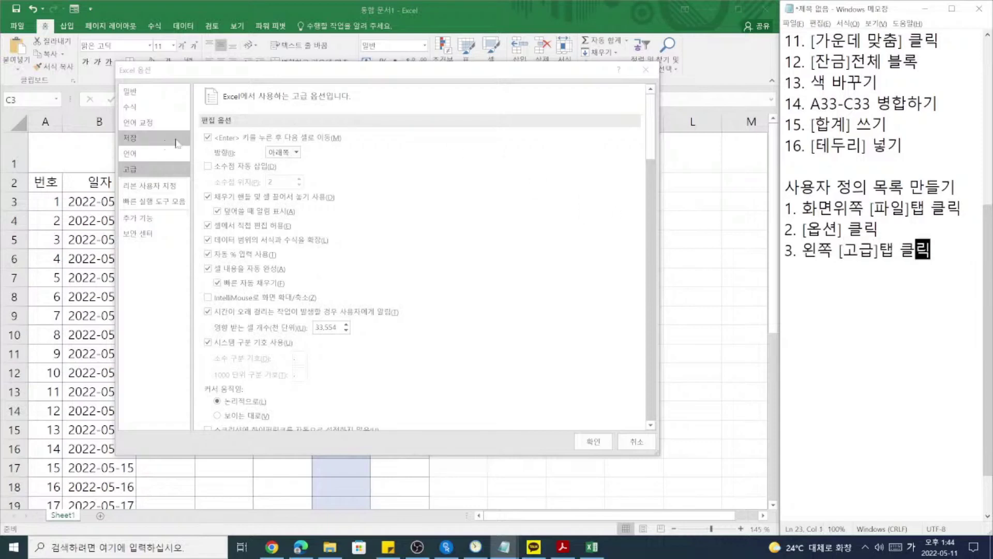
Return to the 고급 page of the Excel options and bring the custom list editing option into view.
click(153, 144)
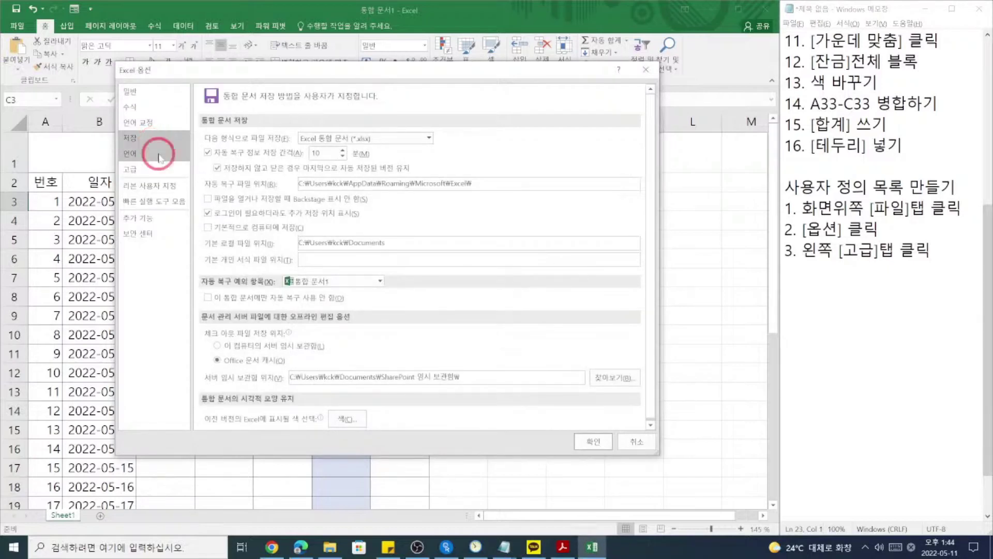
click(157, 153)
click(138, 167)
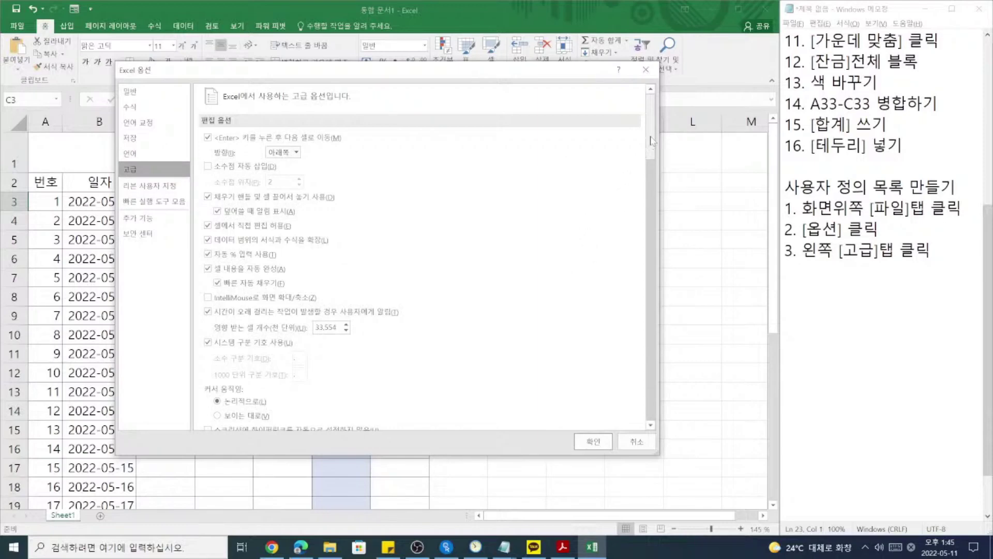
drag(651, 139, 649, 413)
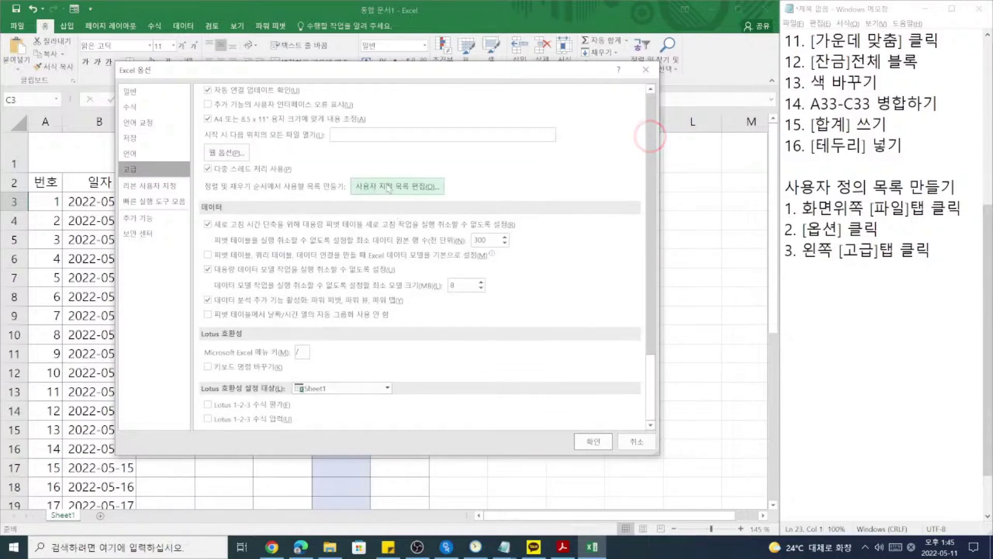
Add the Notepad line "4. 스크롤바를 끝가지 내림" below line 3.
click(933, 251)
key(Return)
text(4.)
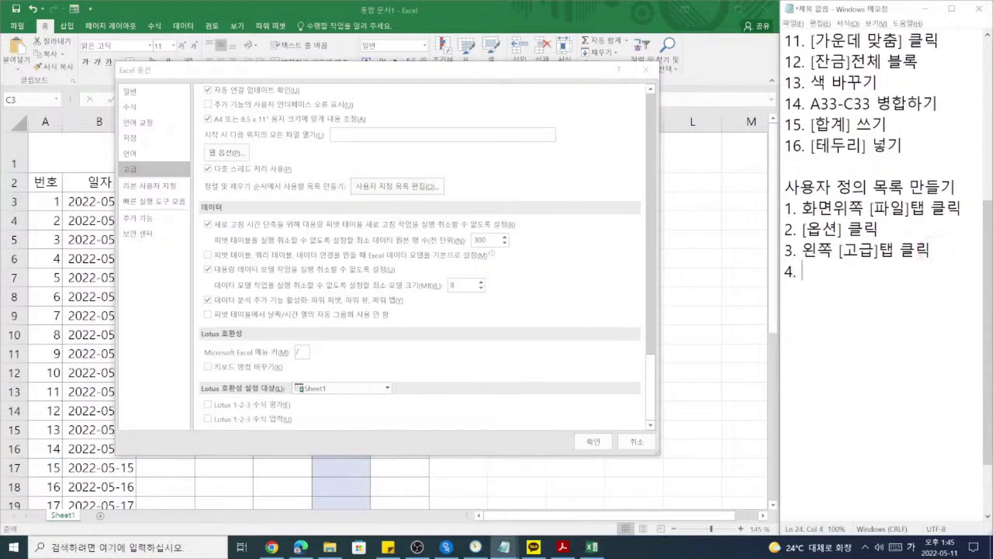
click(648, 362)
scroll(649, 357, up, 10)
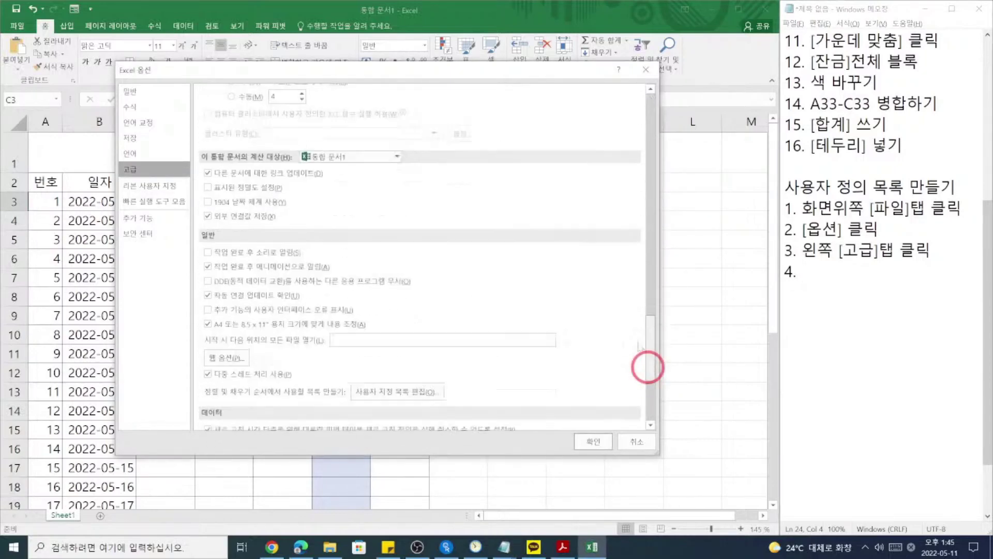
drag(643, 222, 651, 382)
click(827, 273)
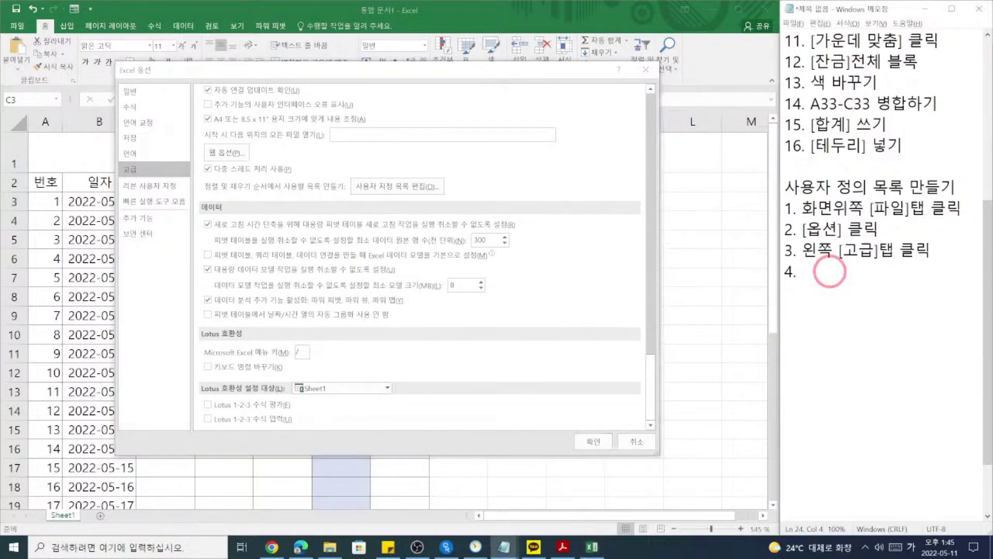
text(스크를)
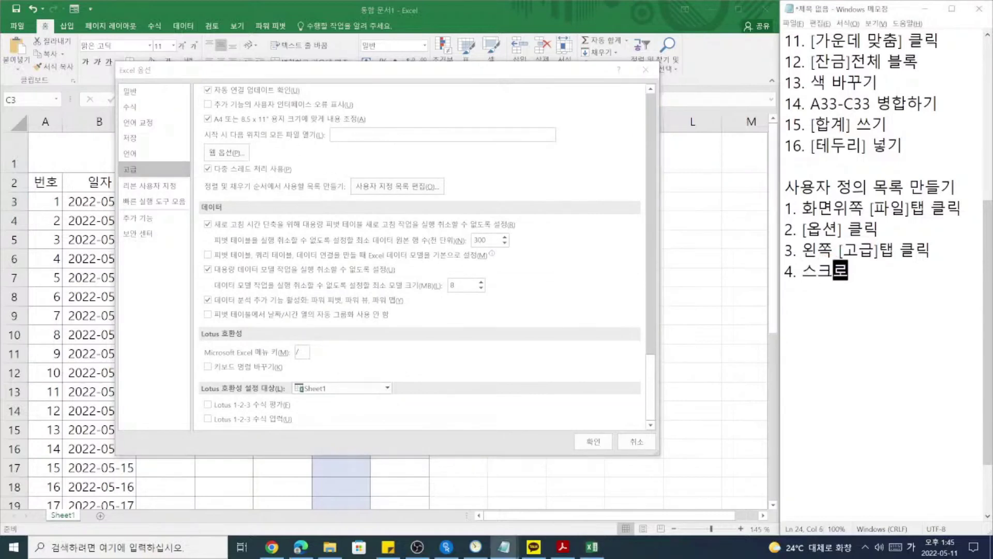
text(바를 끝)
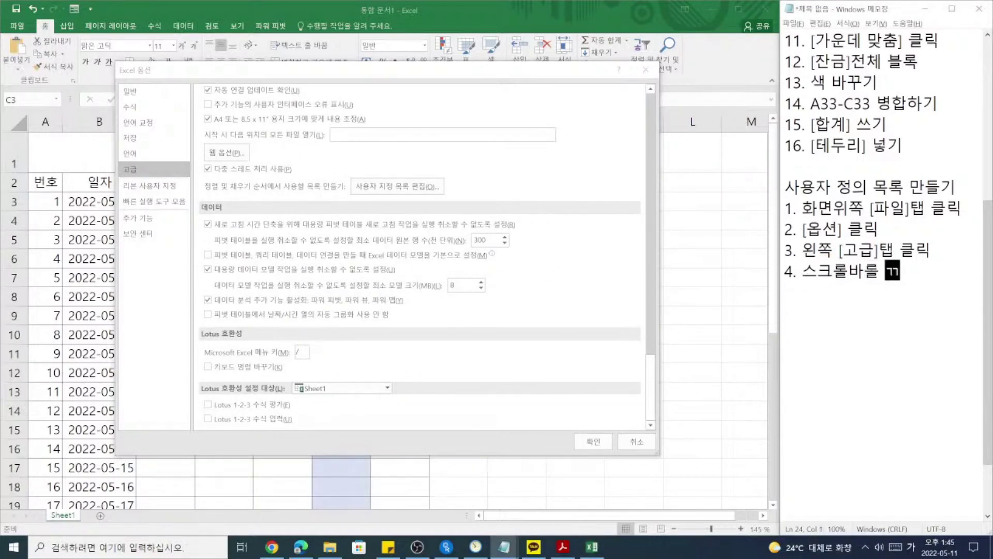
text(가지 내리)
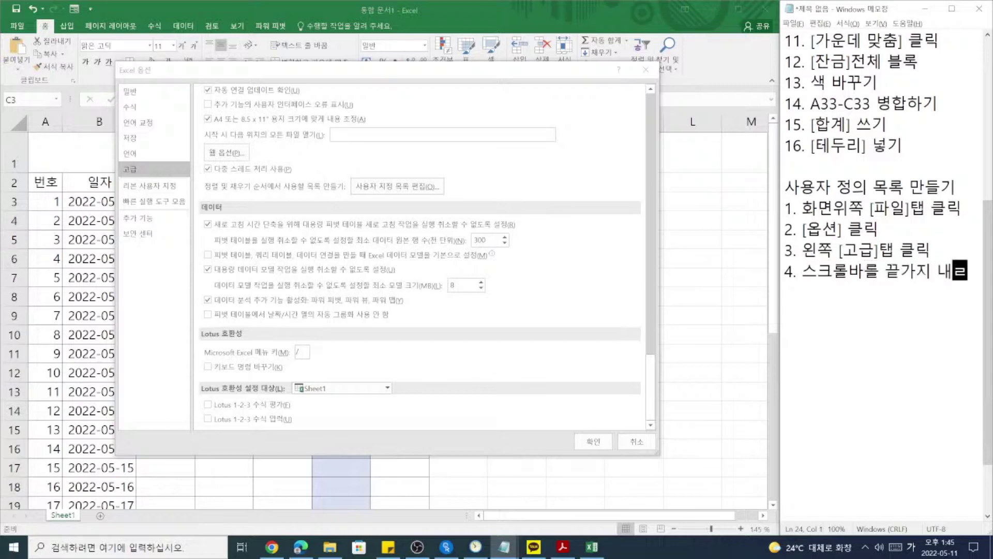
text(ㅁ)
Add the Notepad line "5. [사용자 지정 목록 편집] 클릭" below line 4.
key(Return)
text(5.)
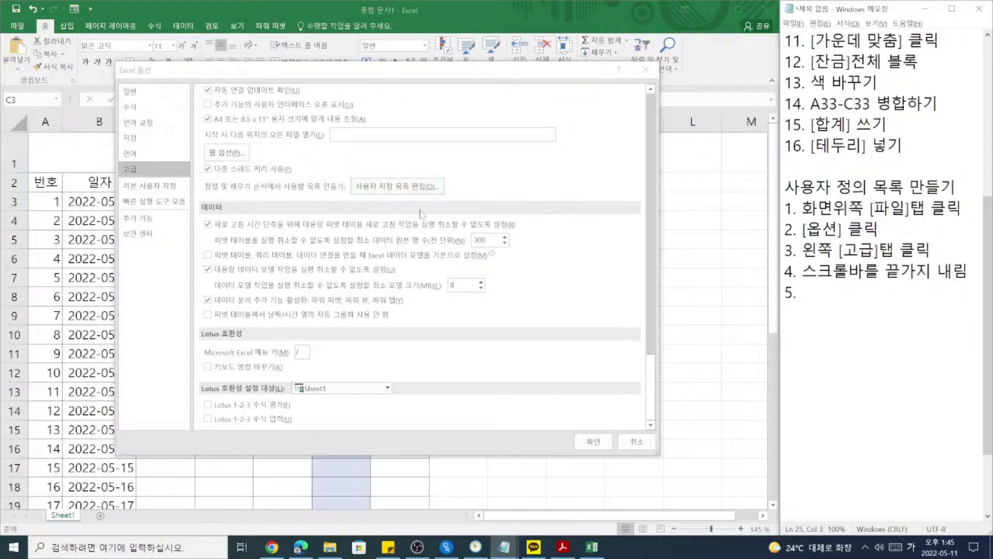
click(823, 291)
text([)
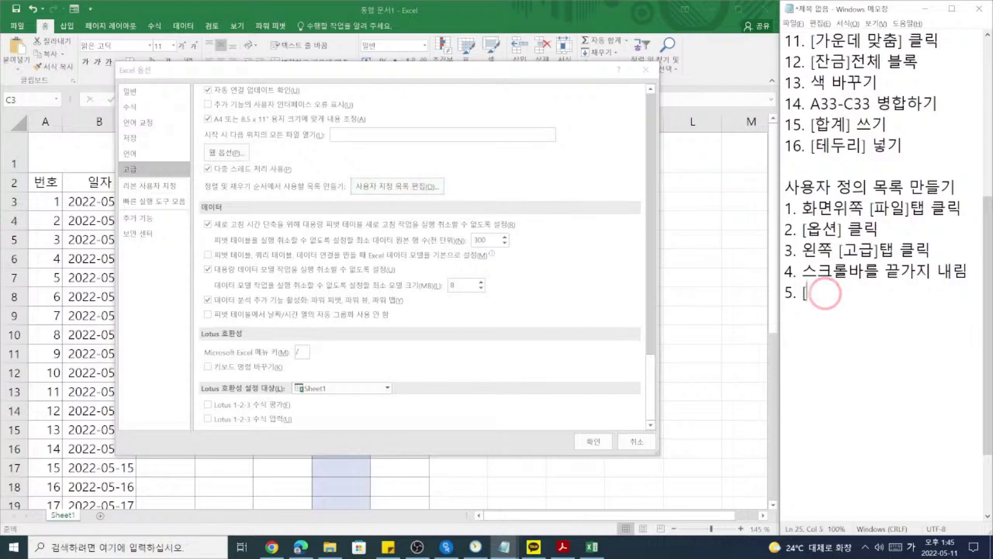
text(사용자 )
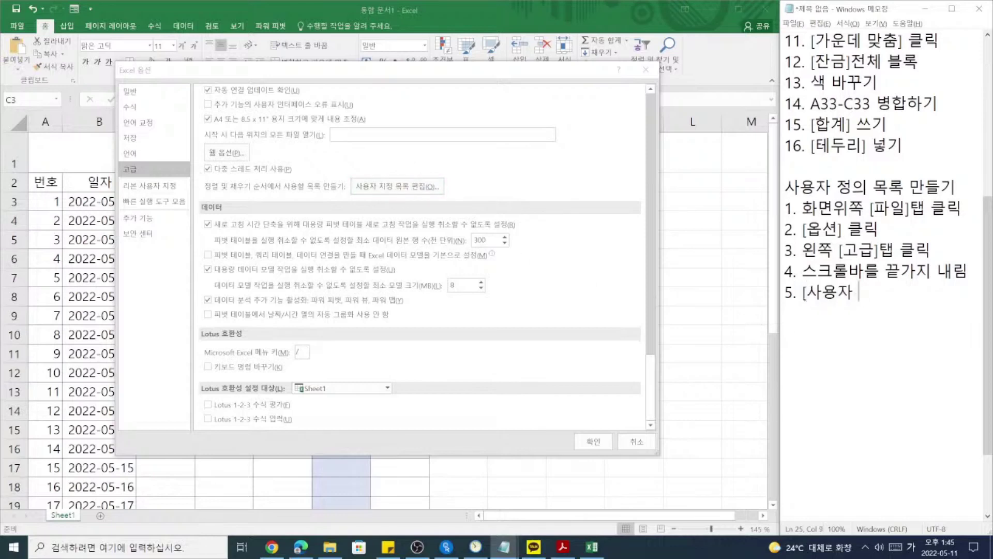
text(지저정 몰록)
key(BackSpace)
key(BackSpace)
text(목록 편집])
key(Return)
text(클릭)
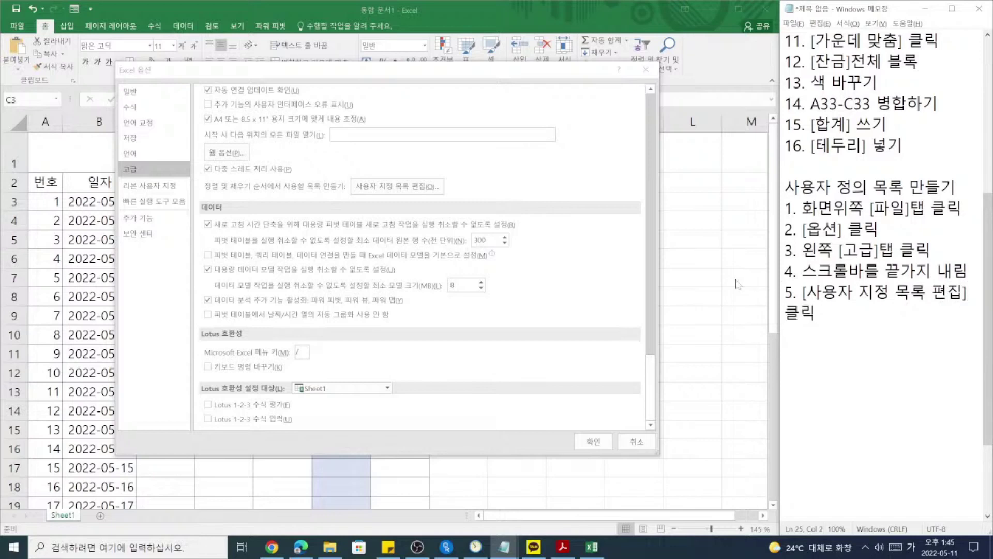
Open the custom list editor from the Excel options, look through the built-in lists and select 새 목록.
click(407, 187)
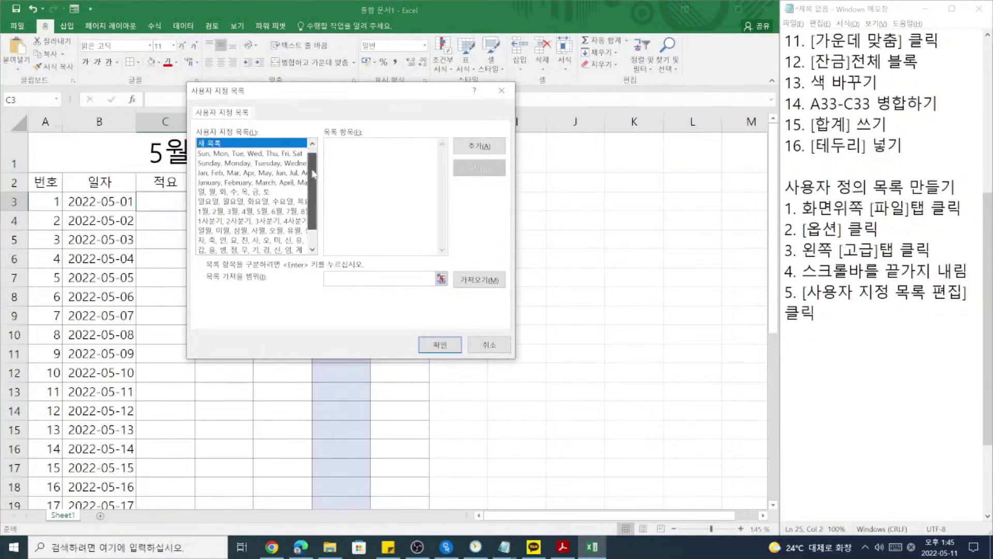
scroll(309, 228, down, 1)
click(280, 250)
click(282, 231)
click(286, 201)
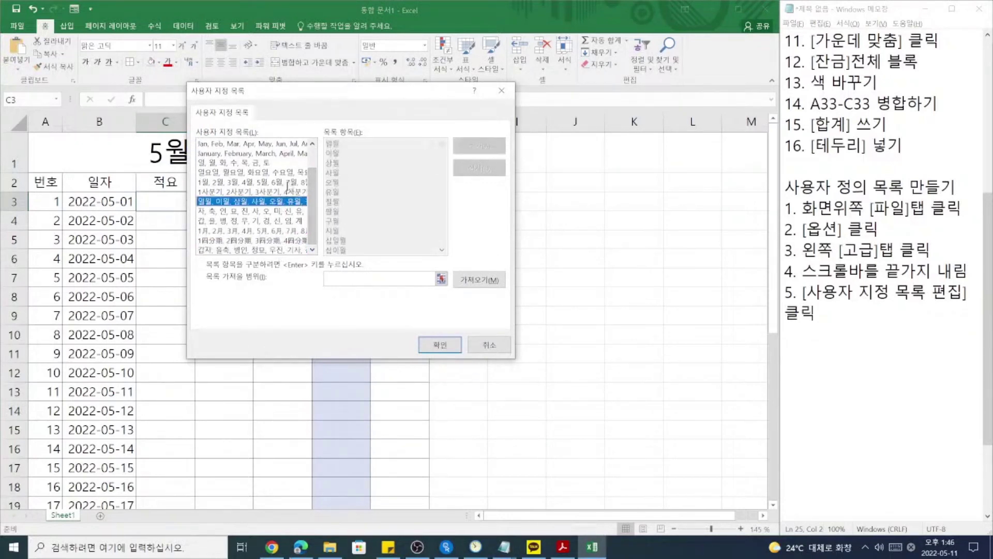
scroll(287, 186, up, 1)
click(213, 144)
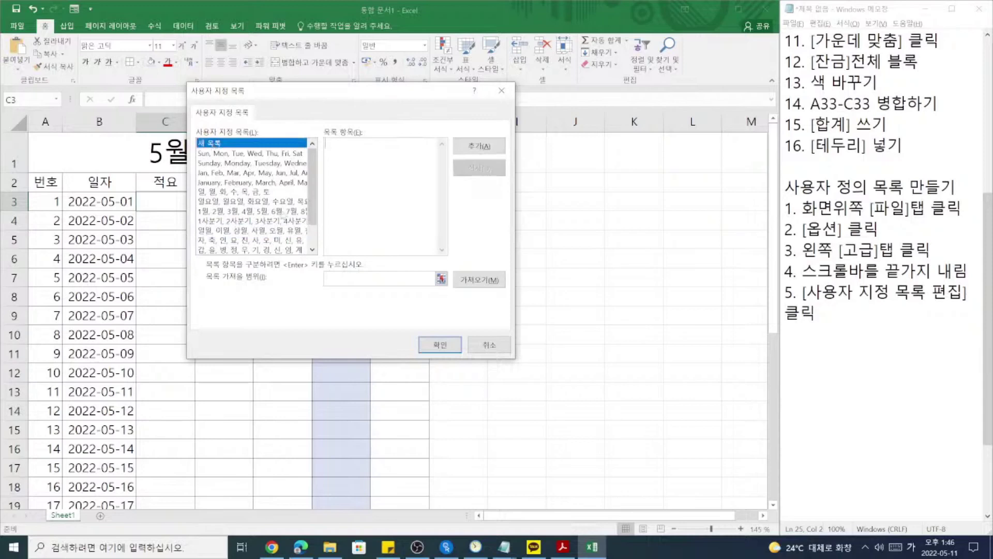
Enter 이월금, 교통비, 학원비 and 용돈 on separate lines as the new custom list's first items.
click(325, 192)
click(885, 189)
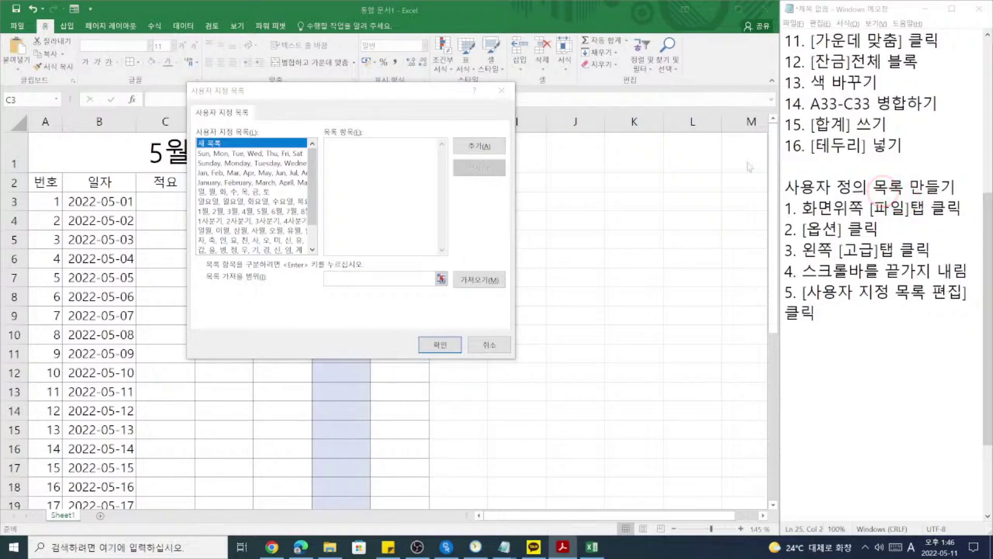
click(325, 174)
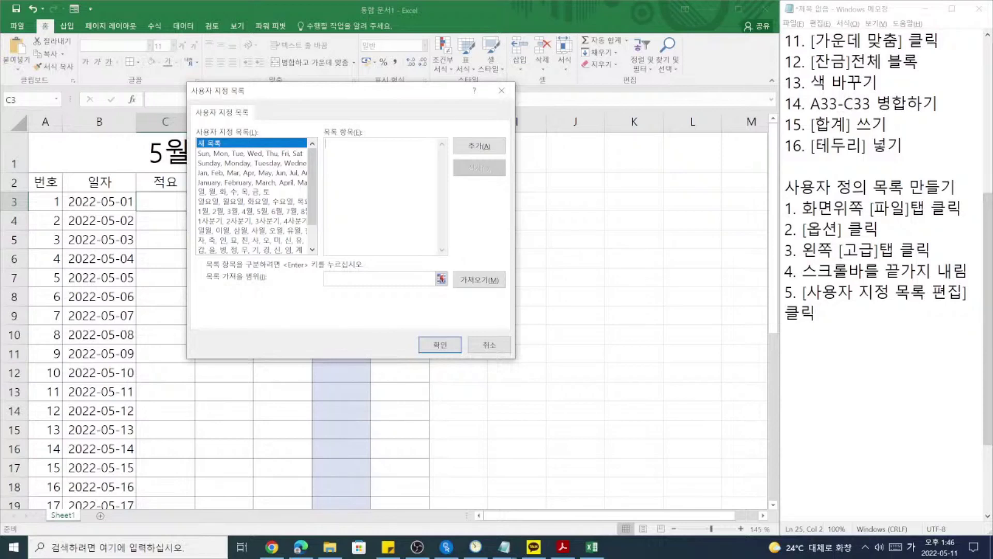
text(이월금)
key(Return)
text(교통비)
key(BackSpace)
key(BackSpace)
key(BackSpace)
key(BackSpace)
text(교부통비)
key(Return)
text(회의)
text(비 )
text(용돈)
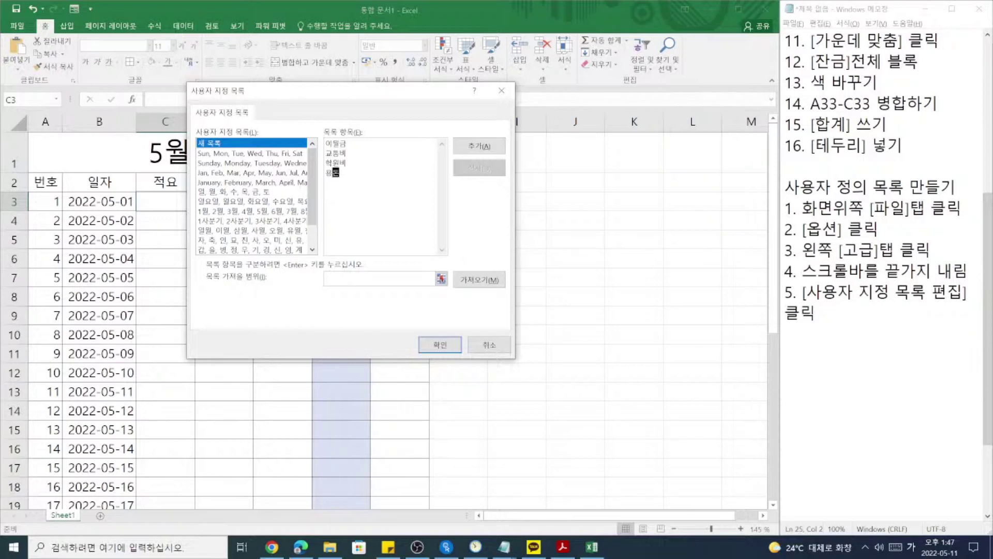
Continue the custom list with the items 생일잔치, 노트, 볼펜 and 가방, each on its own line.
key(Return)
text(ㅅ생일ㅈ잔ㅊ)
key(Return)
text(노트)
key(Return)
text(볼펜)
key(Return)
text(가방)
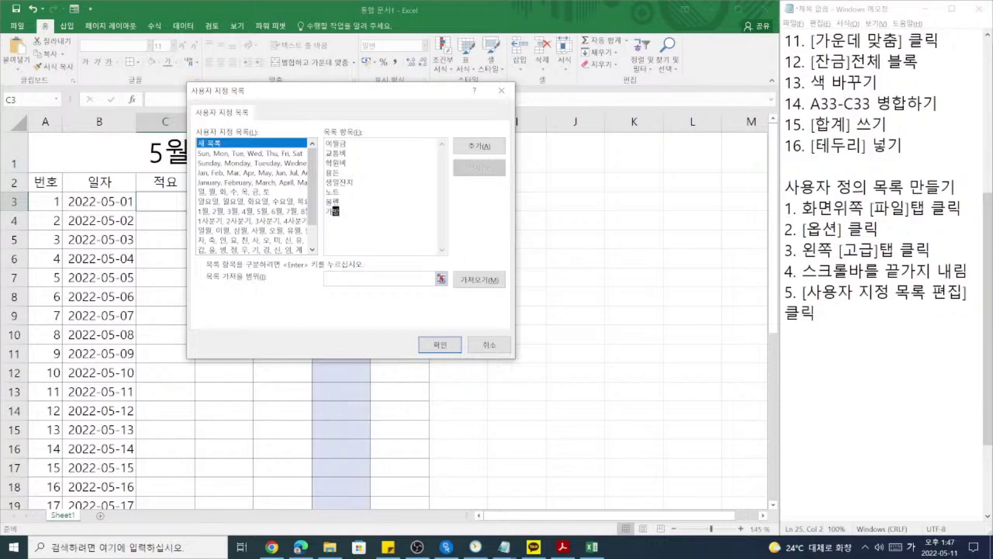
key(Return)
Switch to Notepad and add the line "6. 새목록에 내용쓰기" below line 5.
click(813, 333)
text(6. 내용)
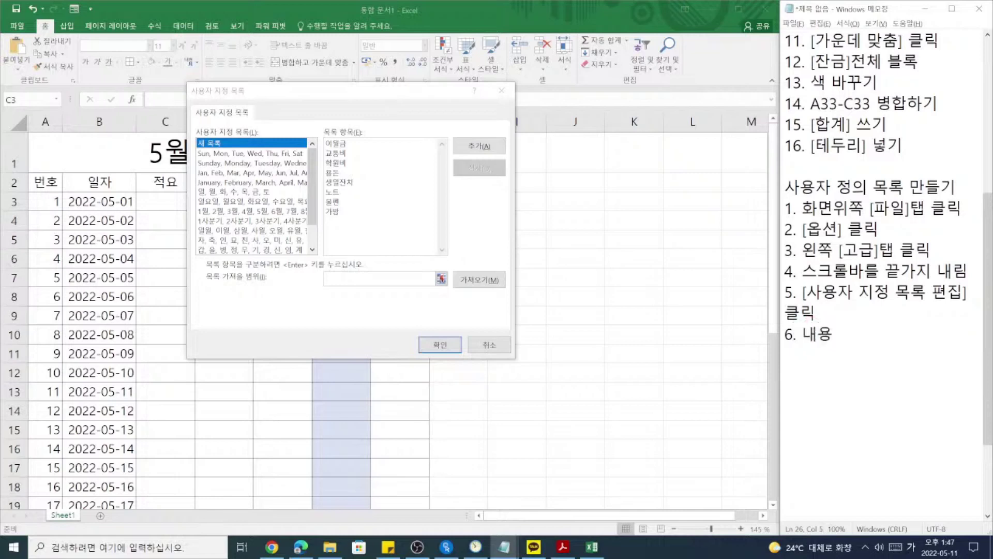
key(BackSpace)
key(BackSpace)
key(BackSpace)
key(BackSpace)
text(새목)
text(록에 )
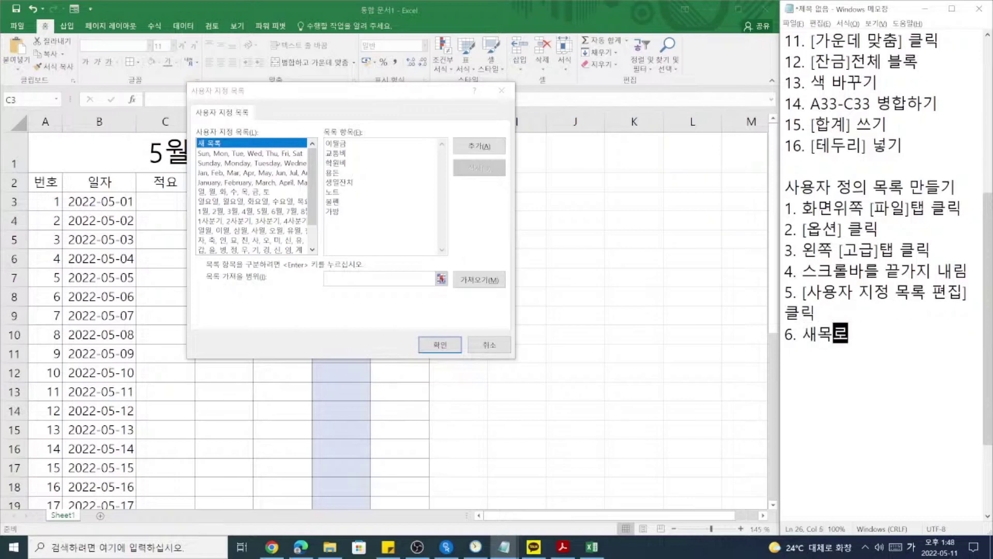
text(내용쓰기)
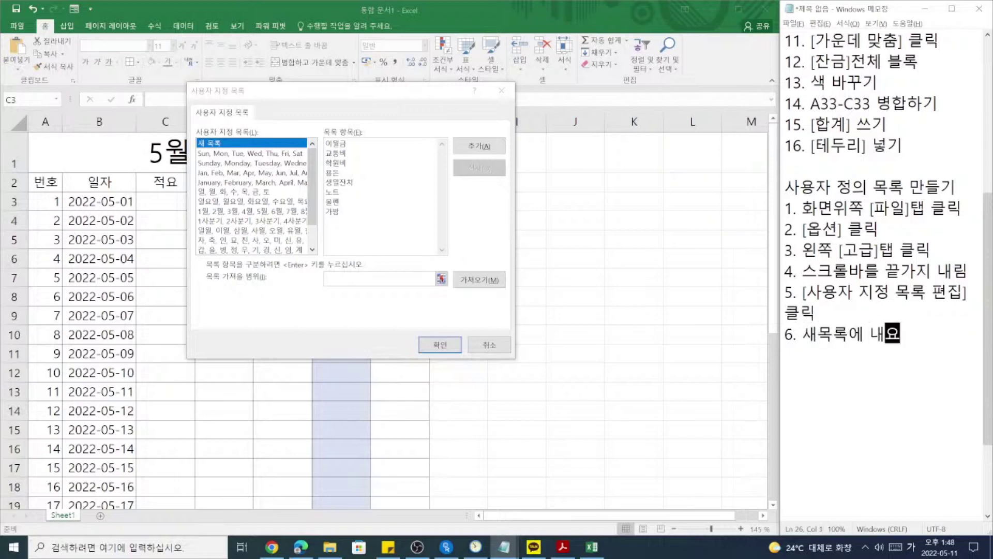
Enclose the word 내용 in curly braces in line 6 of the notes.
key(Left)
key(Left)
key(Left)
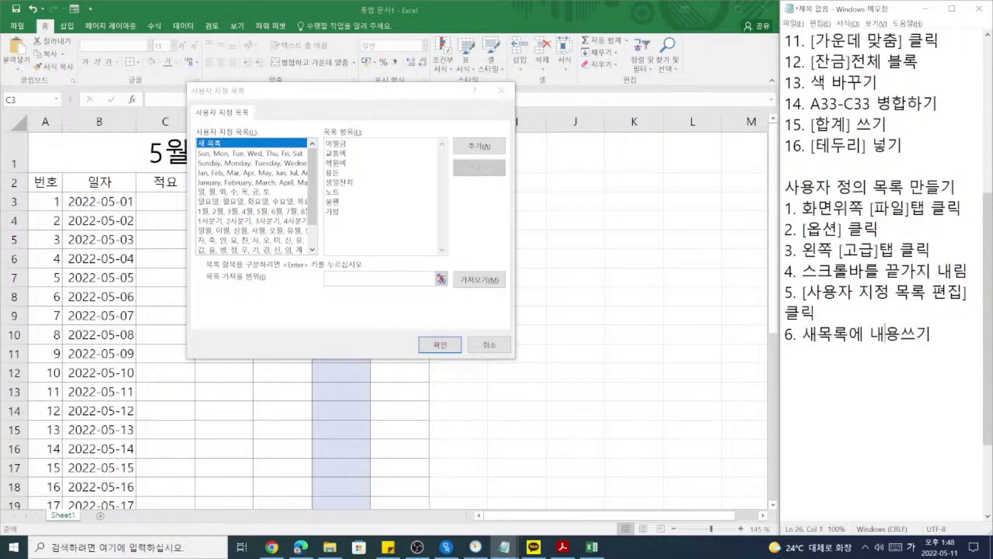
text({)
key(Right)
key(Right)
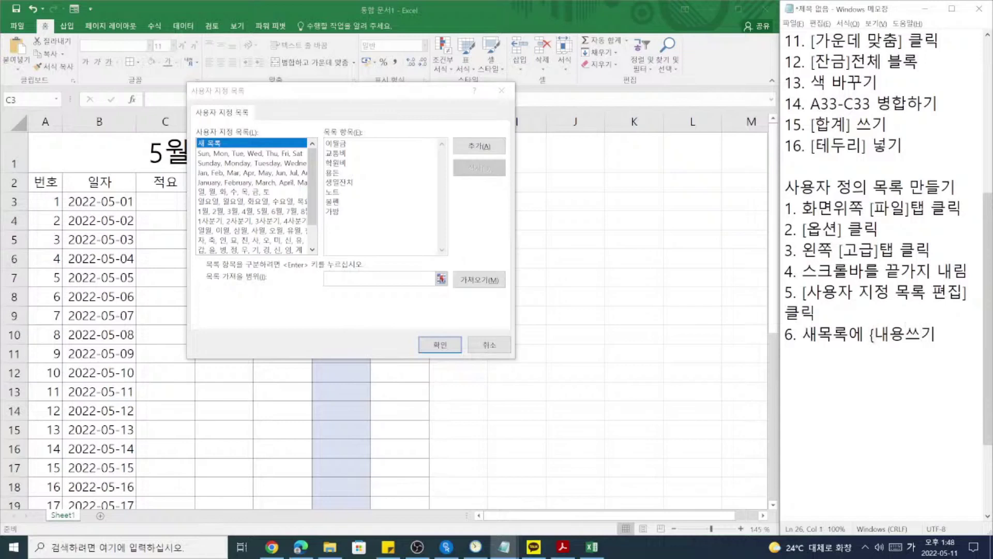
text(})
key(End)
Add the example "(예:이월금,교통비,학원비...)" on a new line below line 6 of the notes.
key(Return)
text((예:)
text(이월금,)
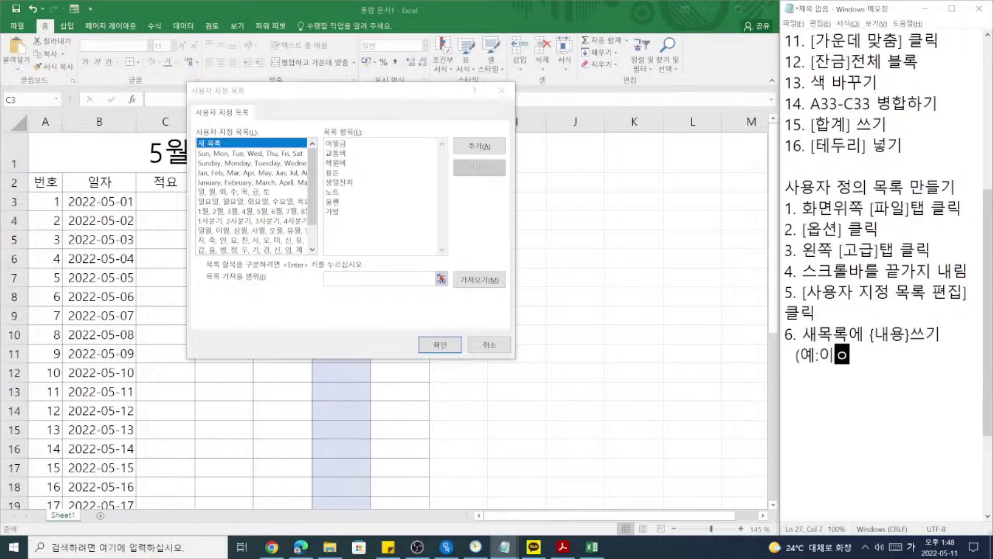
text(교통비,ㅎ)
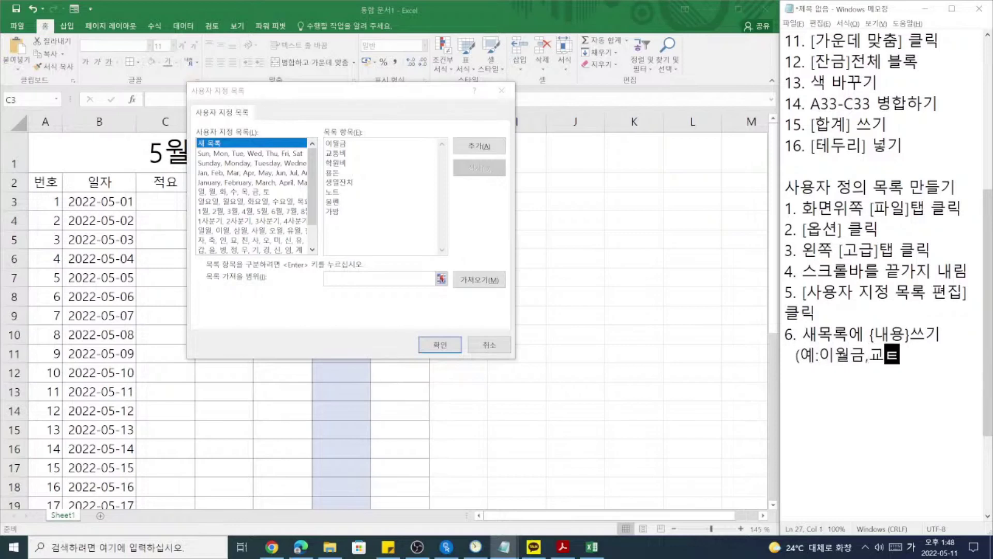
text(학원비...)
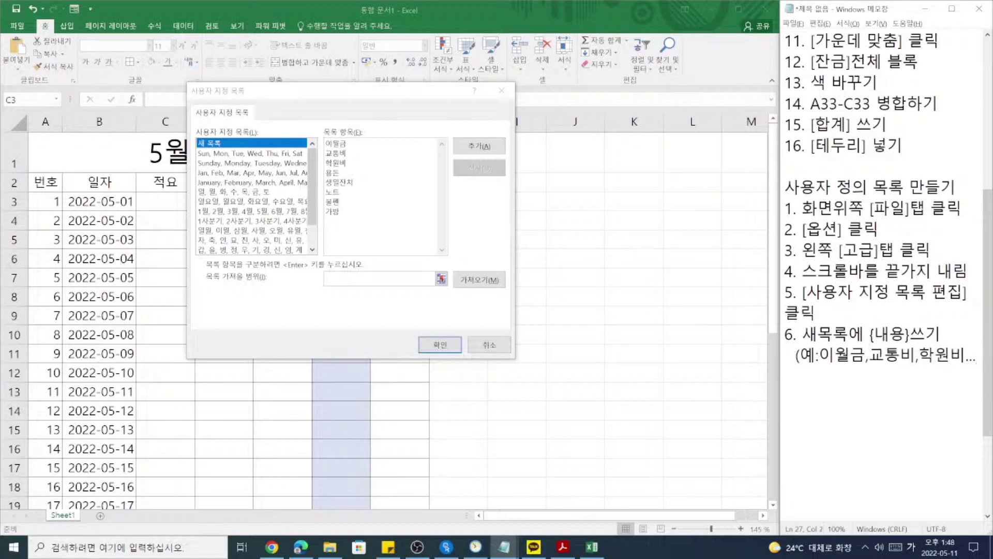
text())
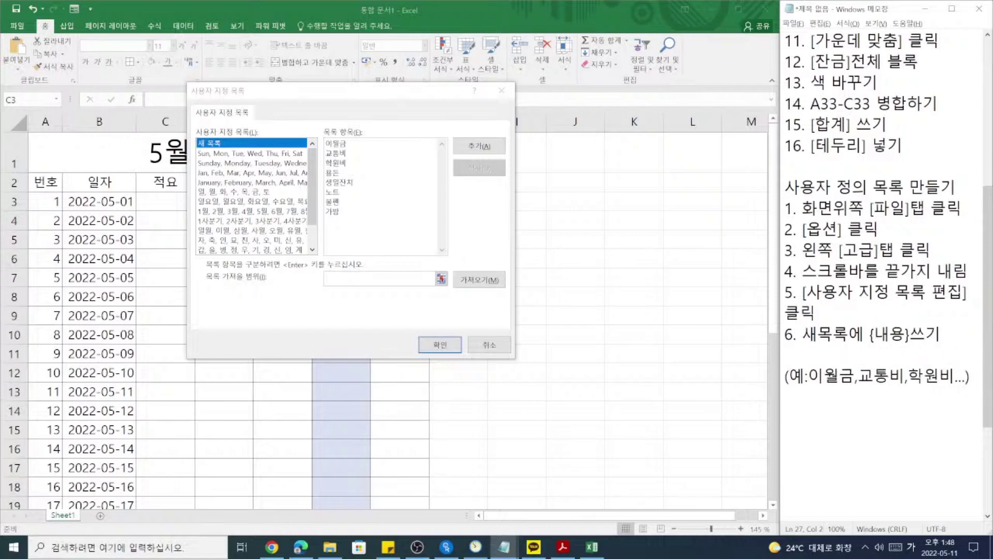
Place the example, indented, directly below line 6 with 이월금 spelled in full, and start a new line with "7.".
click(962, 375)
click(855, 375)
key(BackSpace)
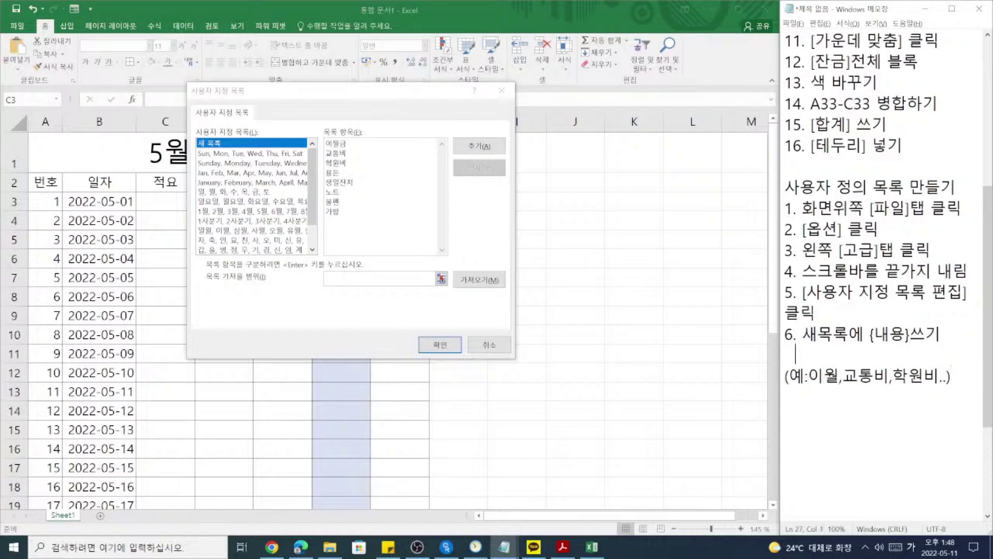
key(BackSpace)
key(Left)
key(Left)
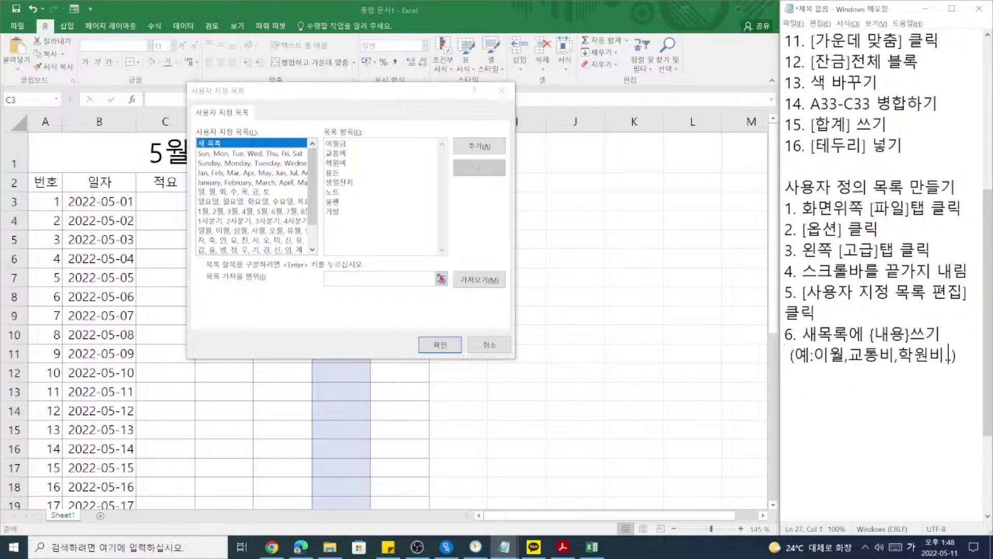
key(Left)
key(Left)
key(Left)
key(Left)
key(Left)
key(Left)
key(Left)
key(Left)
key(Left)
key(Left)
text(금)
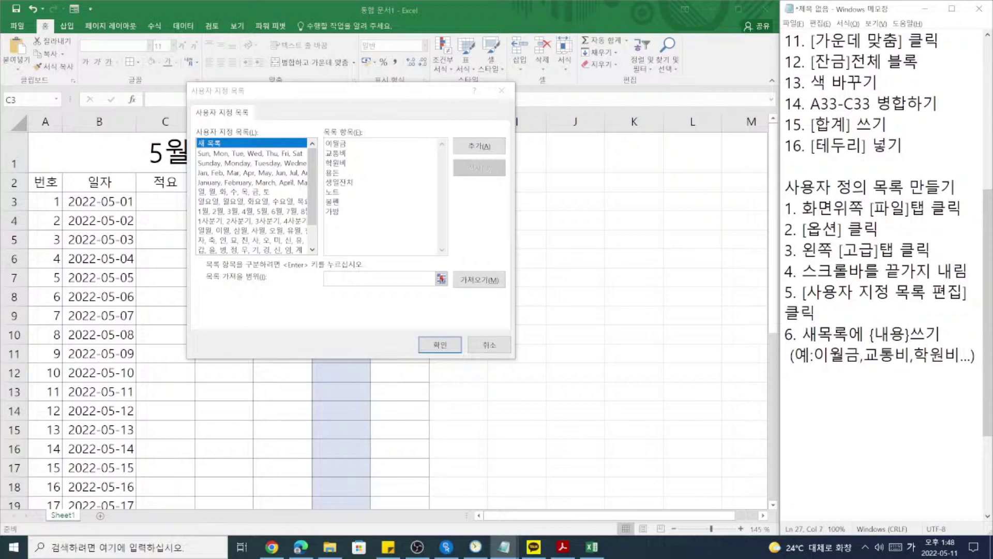
key(Return)
text(7.)
Switch to Excel and add the entered items from 이월금 to 가방 as a new custom list.
click(363, 217)
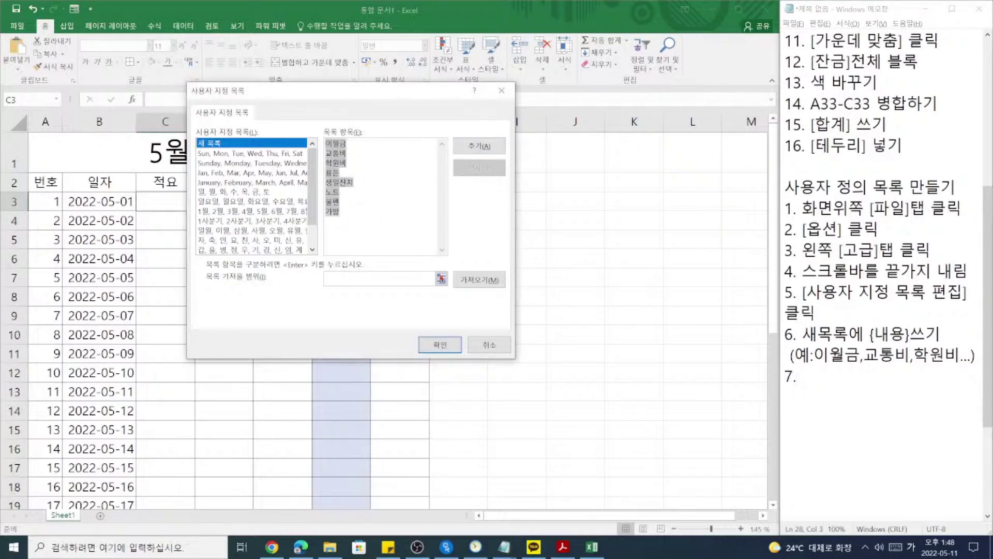
click(376, 212)
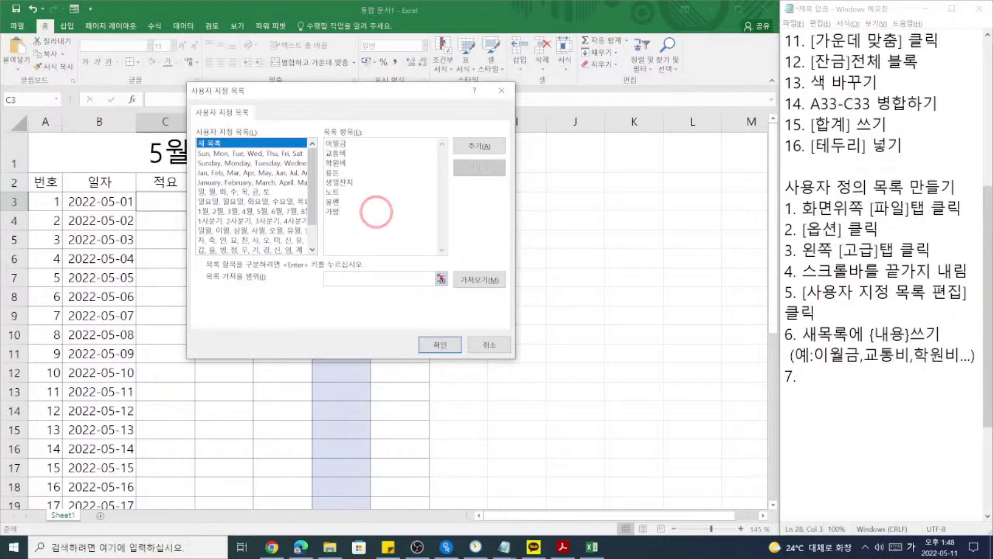
drag(327, 142, 351, 213)
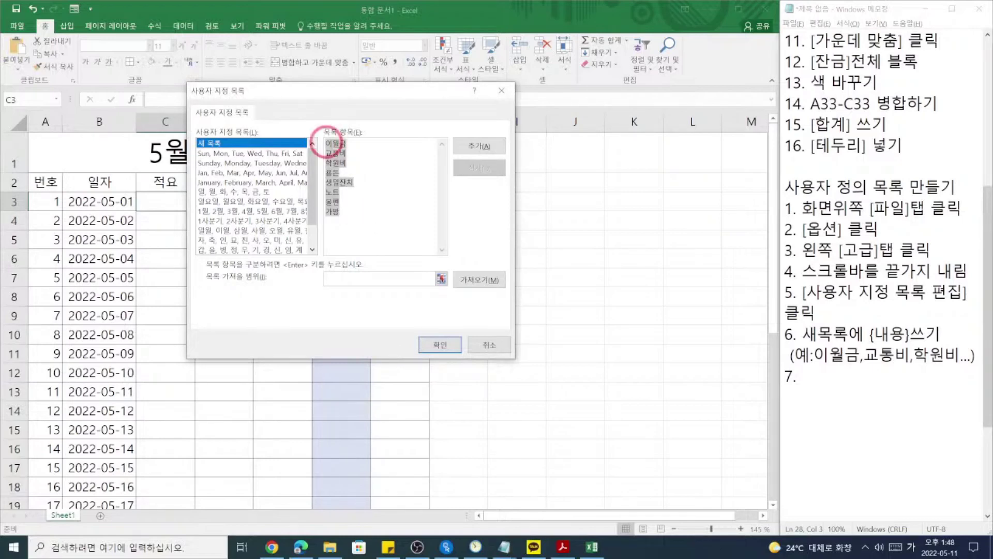
click(364, 221)
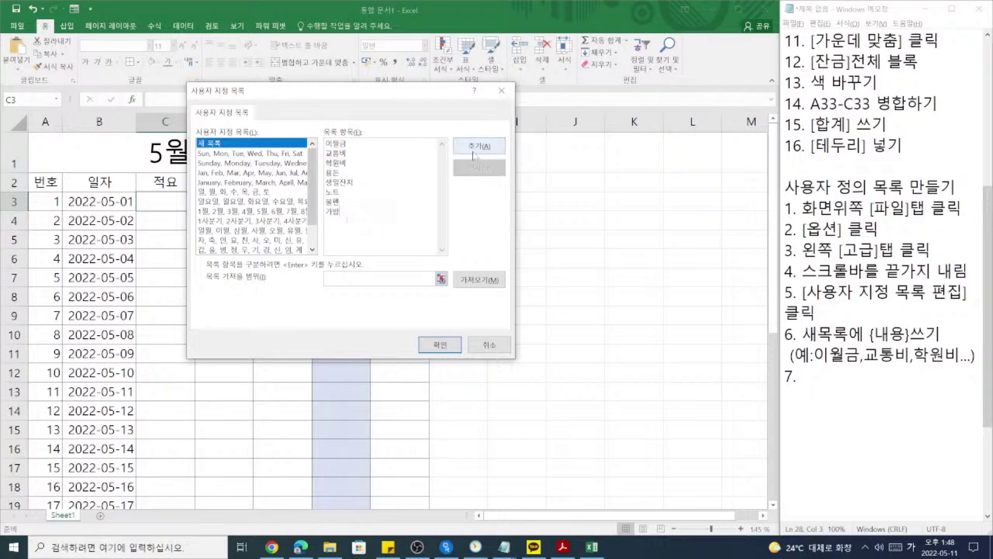
drag(312, 169, 312, 190)
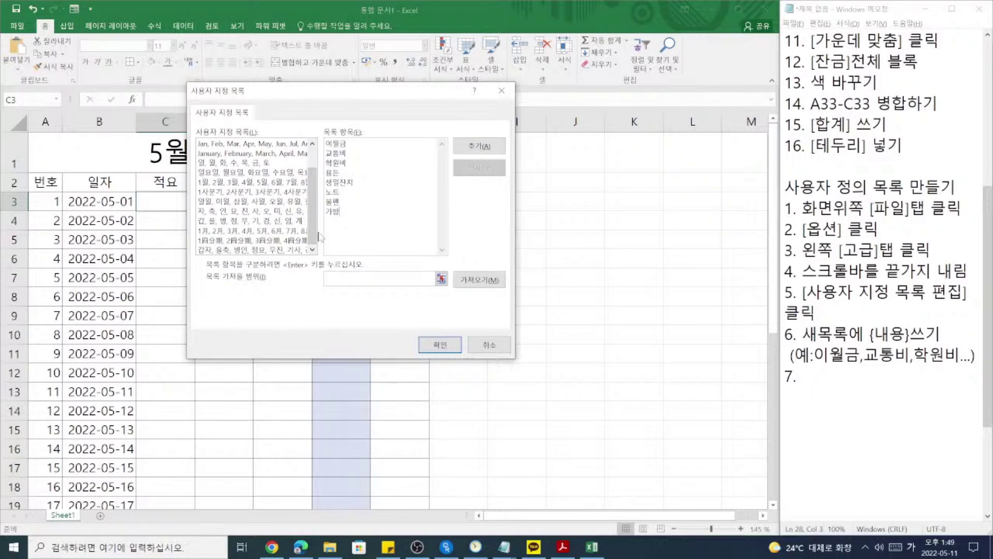
drag(314, 230, 318, 192)
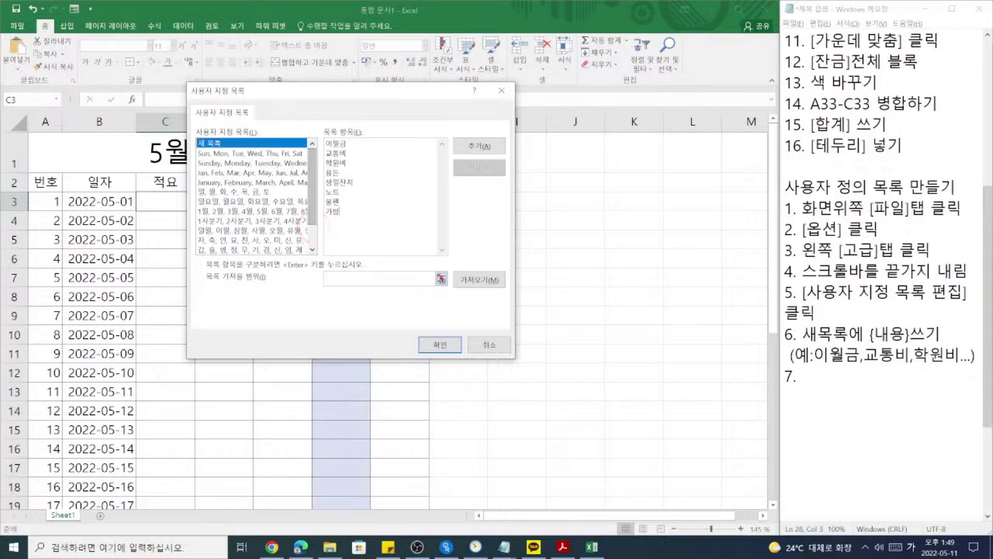
drag(352, 212, 326, 144)
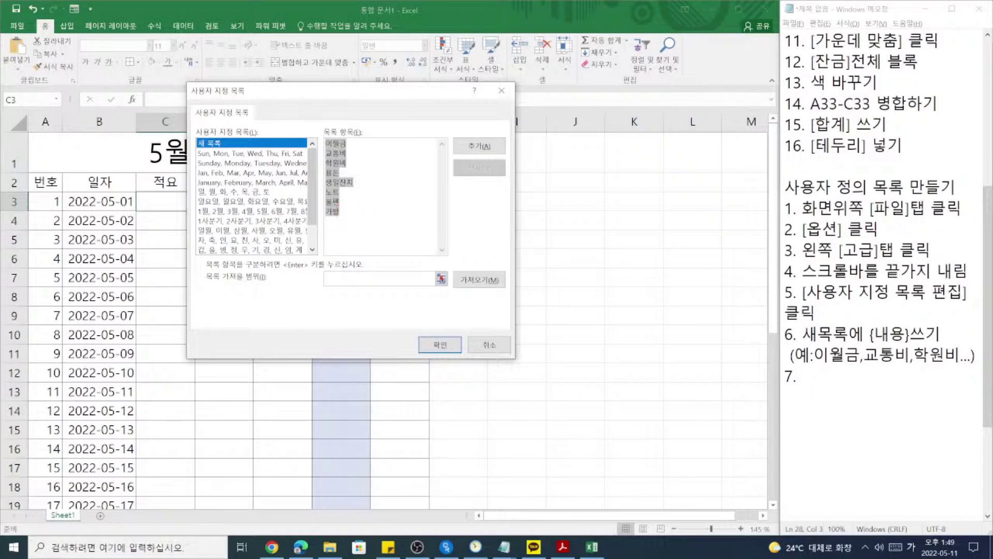
click(379, 182)
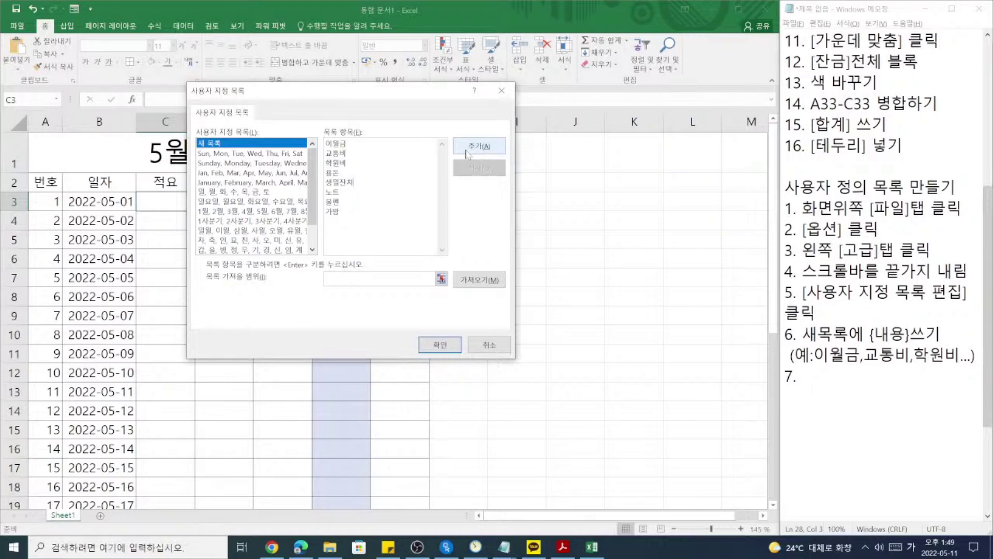
click(467, 150)
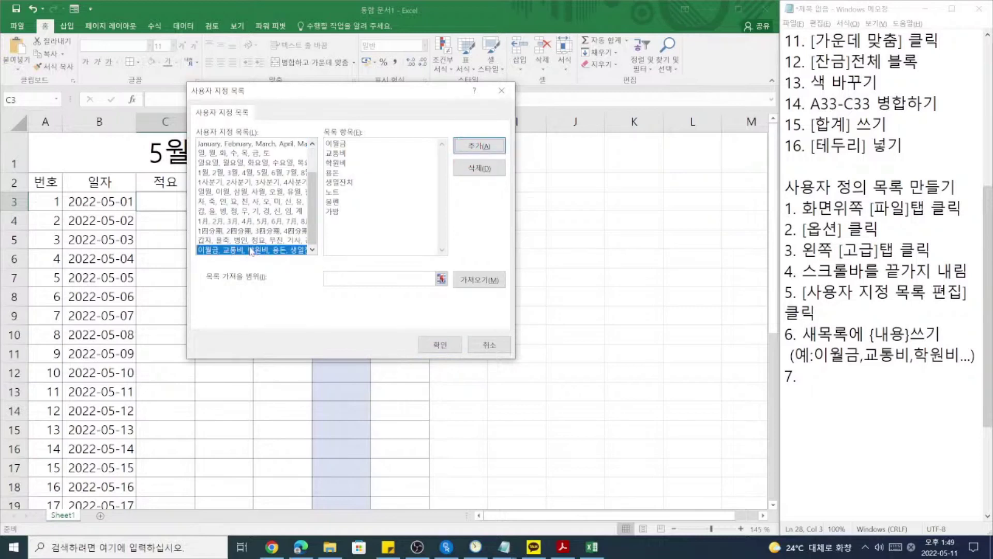
Switch to Notepad, complete line 7 with "[추가] 클릭" and add the line "8. [확인] 클릭" below it.
click(832, 377)
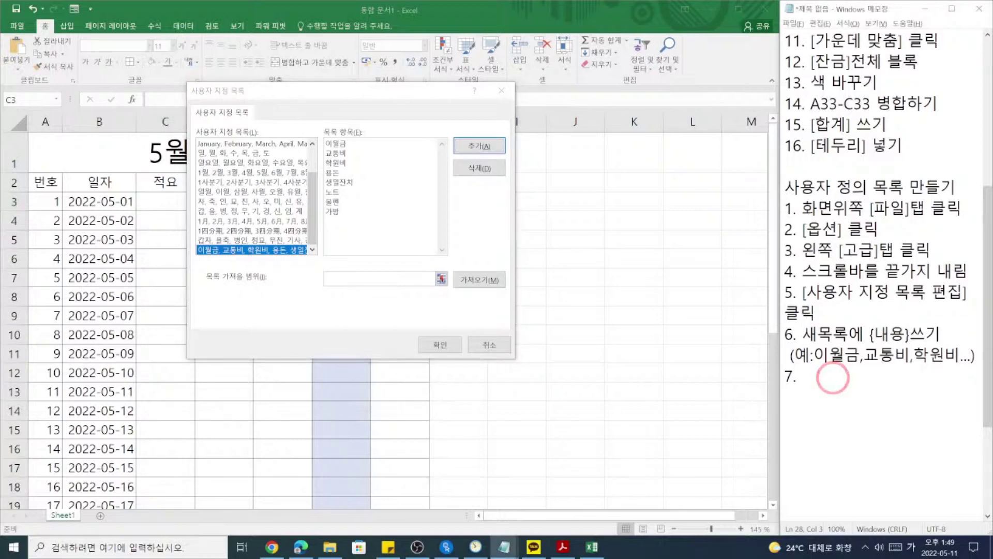
text([추가] )
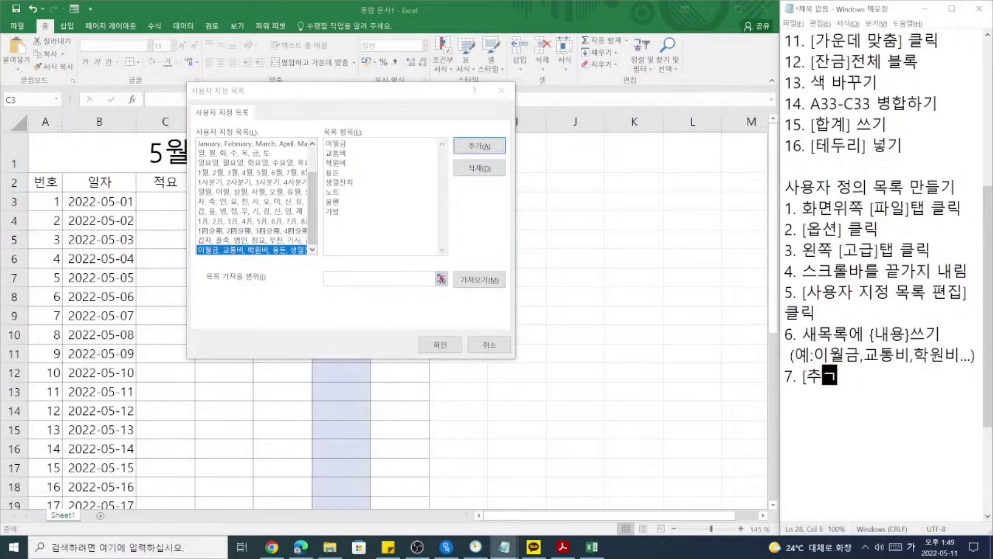
text(클릭)
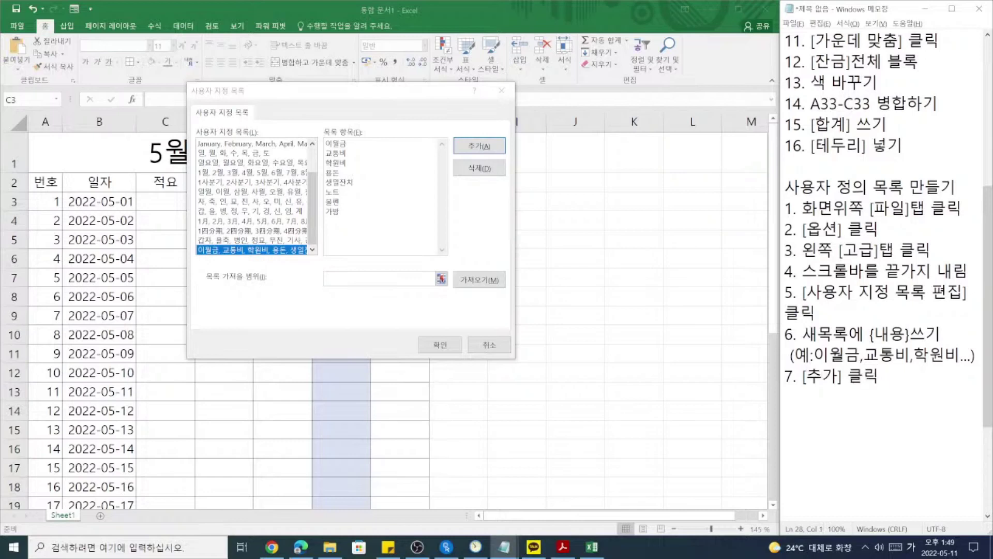
key(Return)
text(8. )
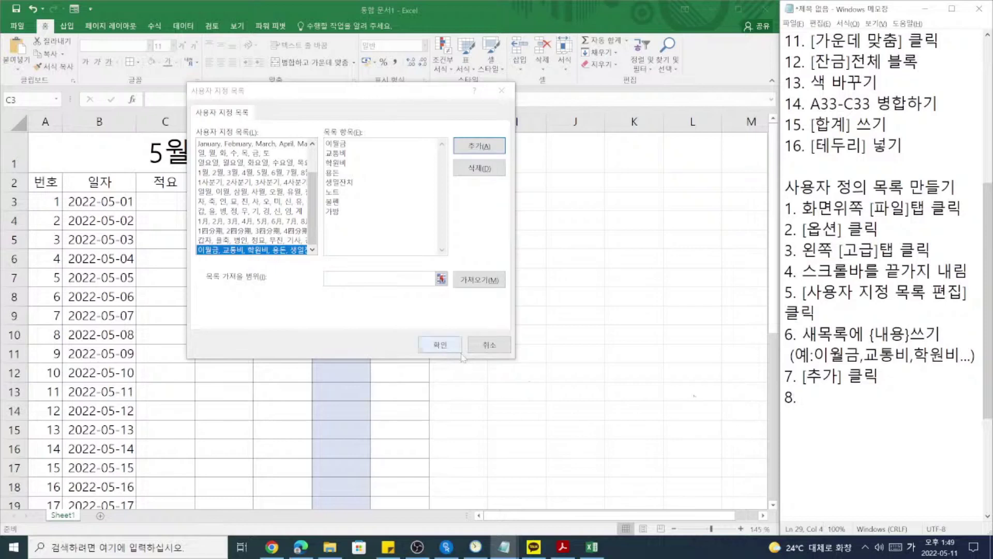
text([화)
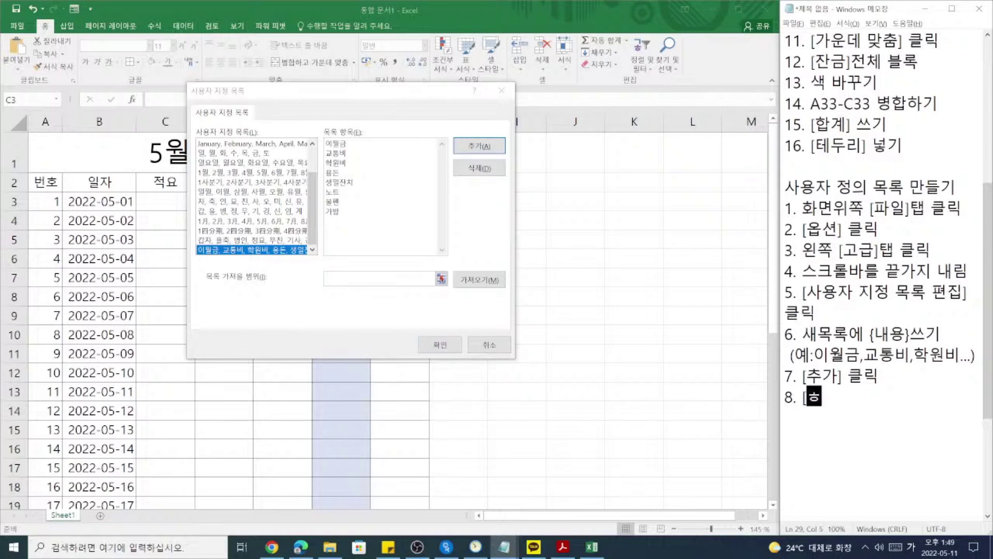
text(인)
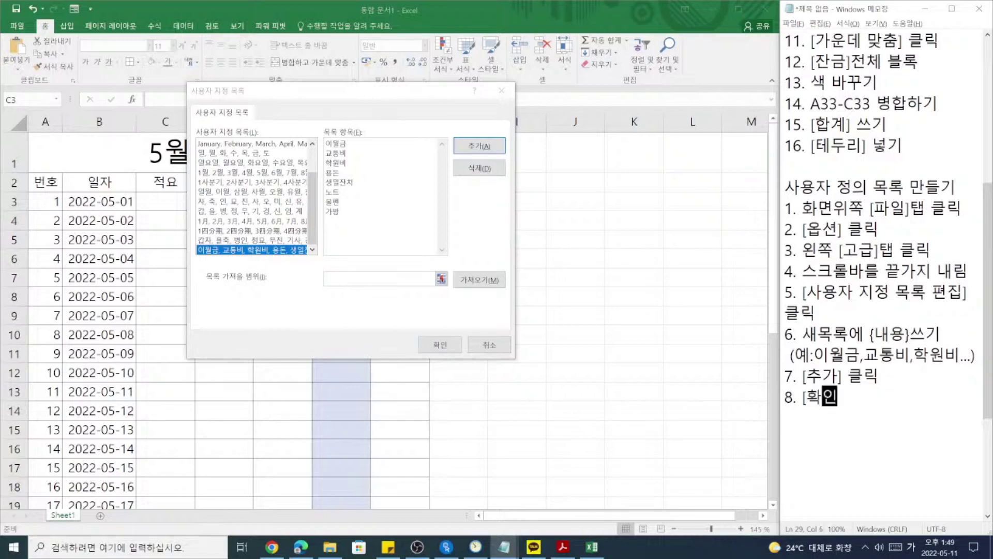
text(] 클릭)
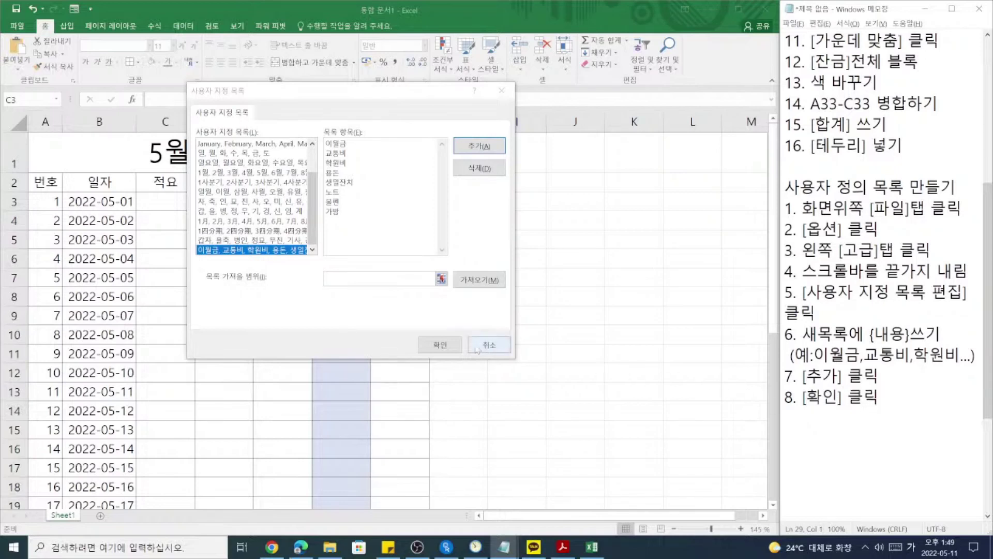
Confirm the custom lists dialog in Excel and add the line "9. [확인] 클릭" to the Notepad notes.
click(441, 345)
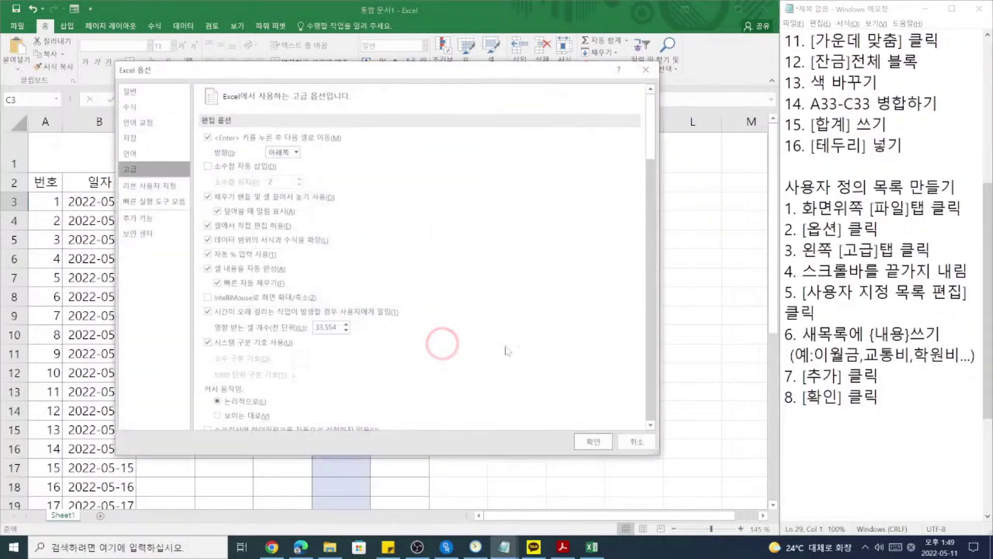
click(582, 439)
click(940, 405)
key(Return)
text(9.)
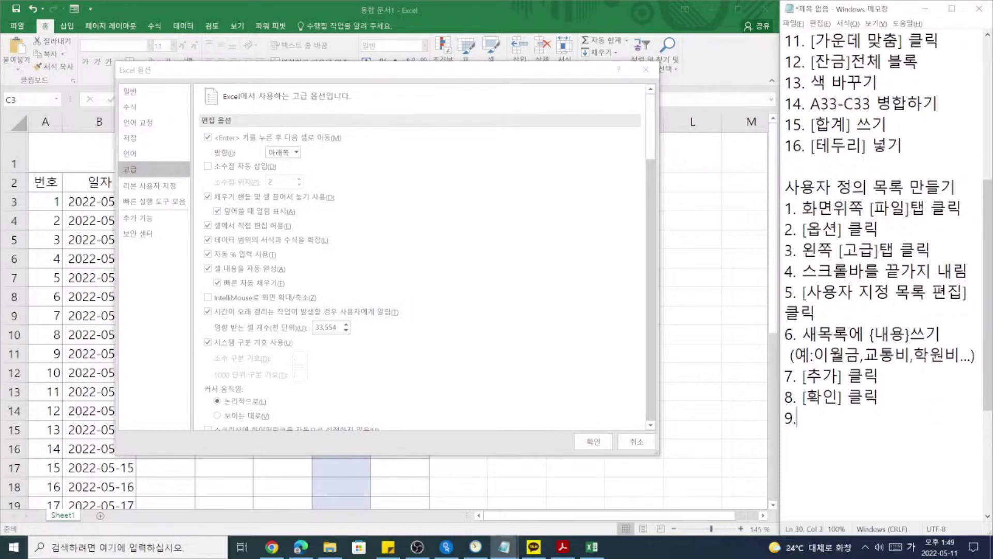
text( [확인] )
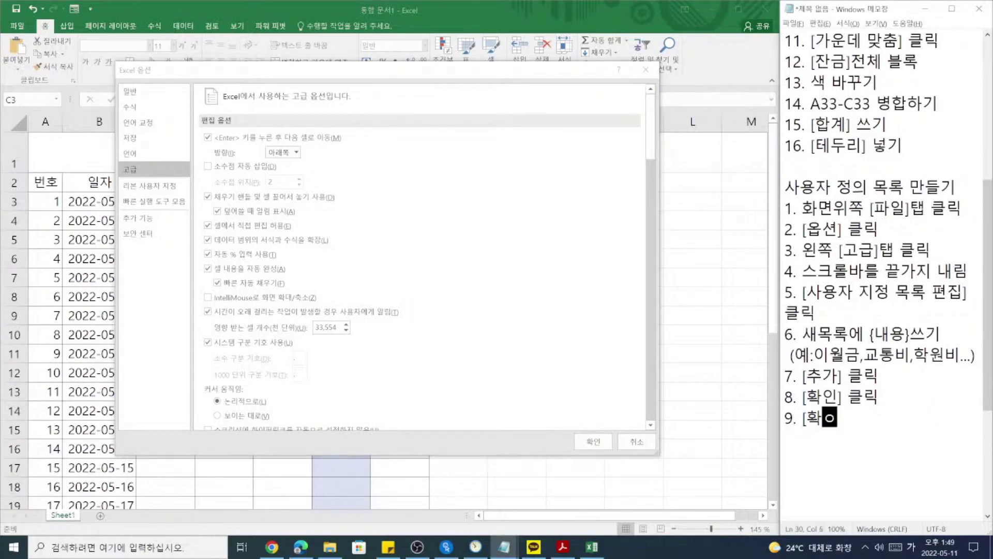
text(클릭)
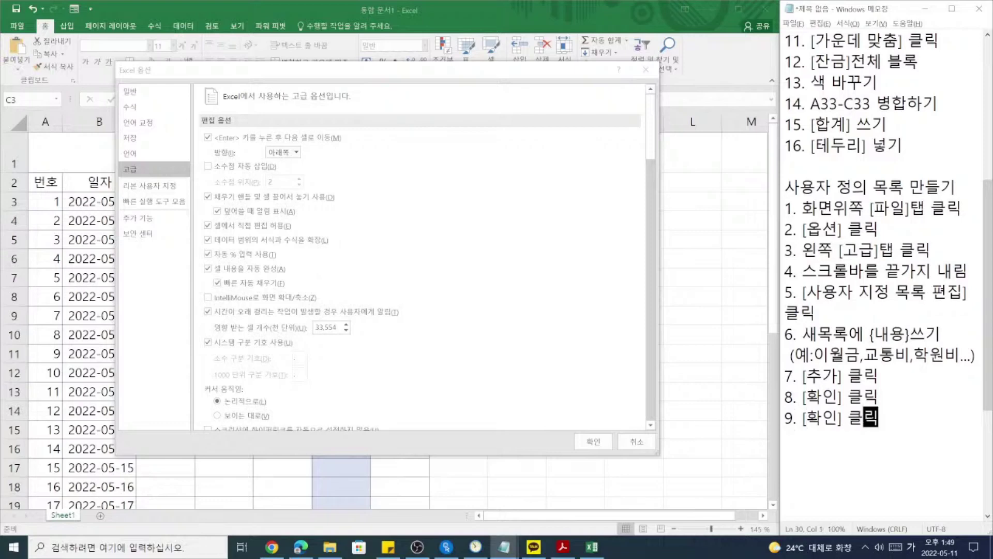
Confirm the Excel options and enter 이월금 in cell C3, the first cell under the 적요 heading.
click(600, 446)
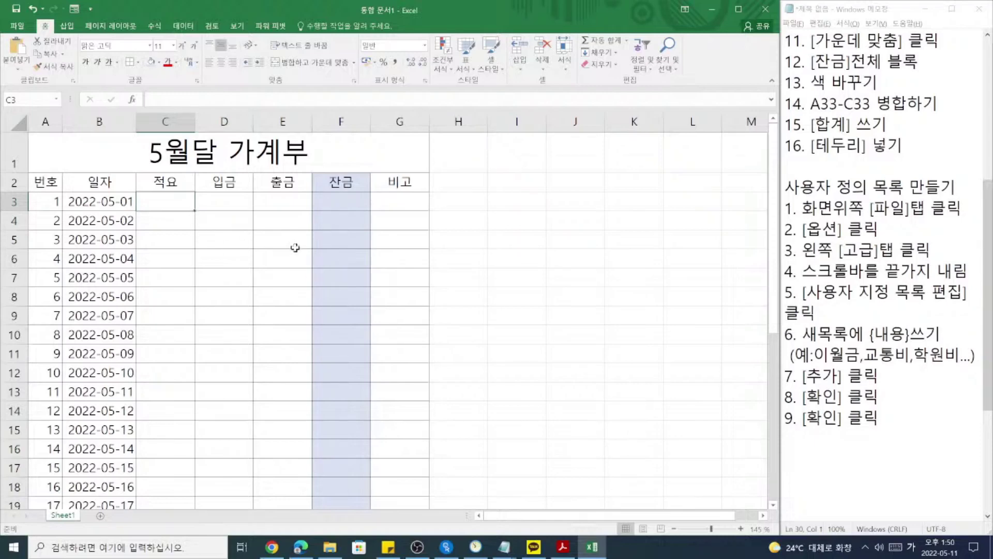
click(162, 198)
scroll(387, 315, down, 5)
scroll(388, 316, up, 4)
click(887, 181)
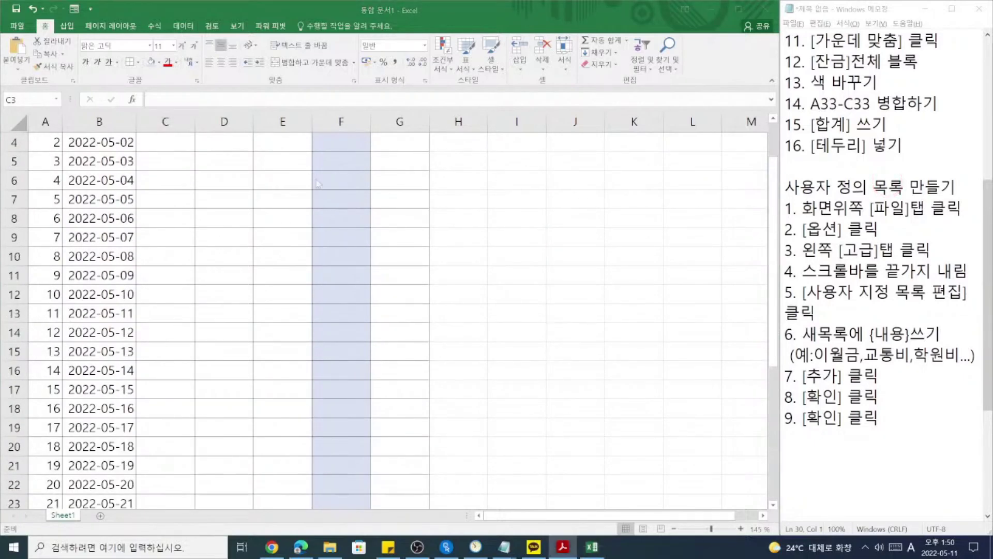
click(251, 206)
scroll(252, 206, up, 1)
click(165, 199)
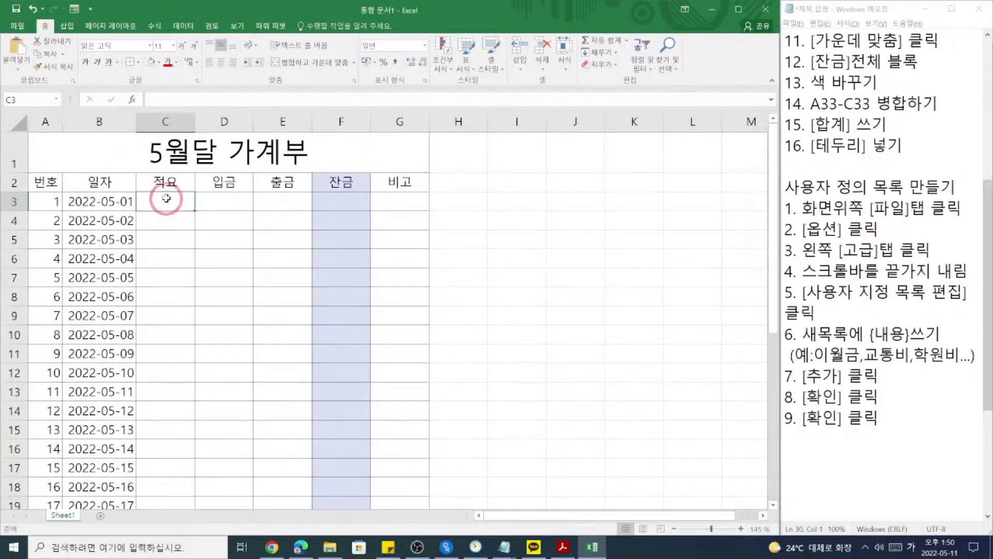
text(이워ㄹ금)
key(Return)
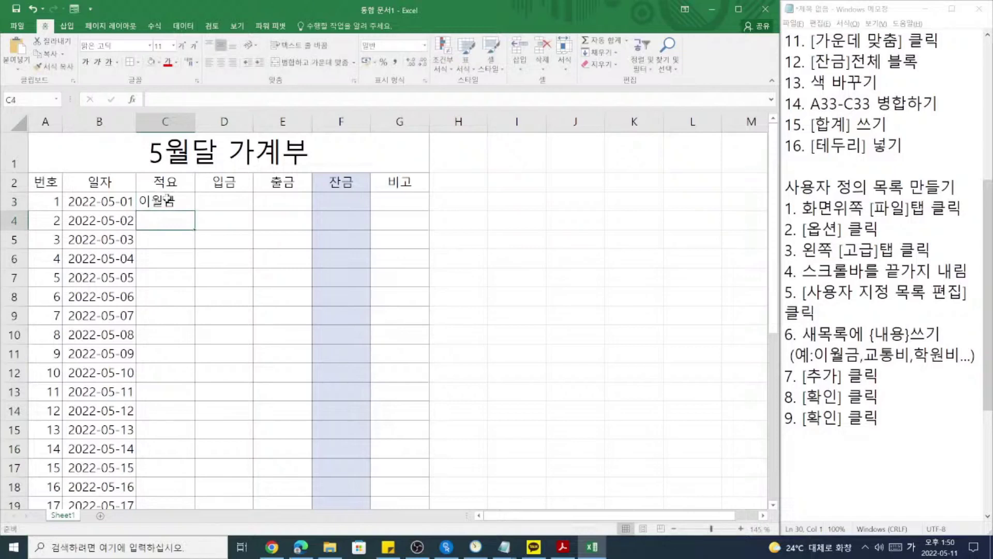
Fill the 적요 column from C3 down to C15 with the custom list series.
click(166, 198)
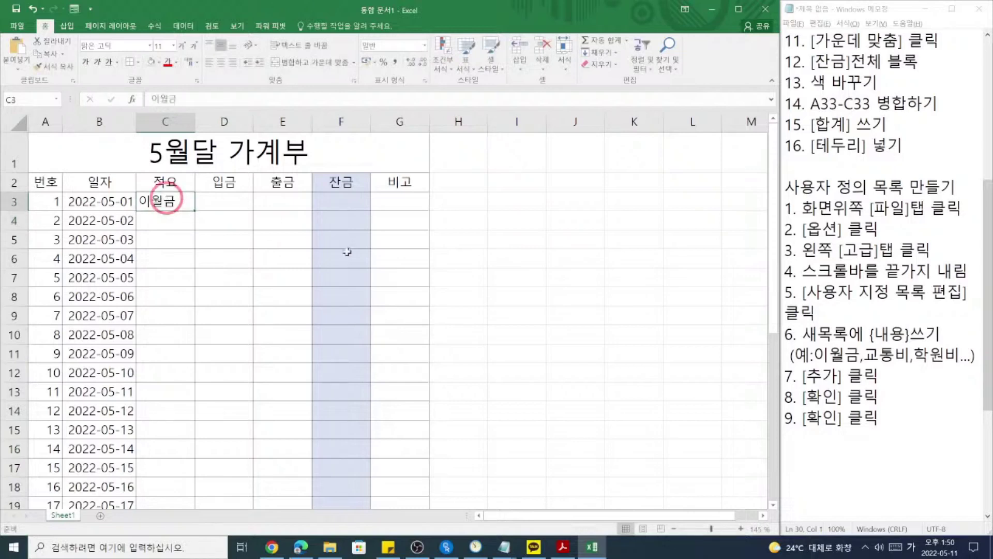
click(470, 262)
click(173, 205)
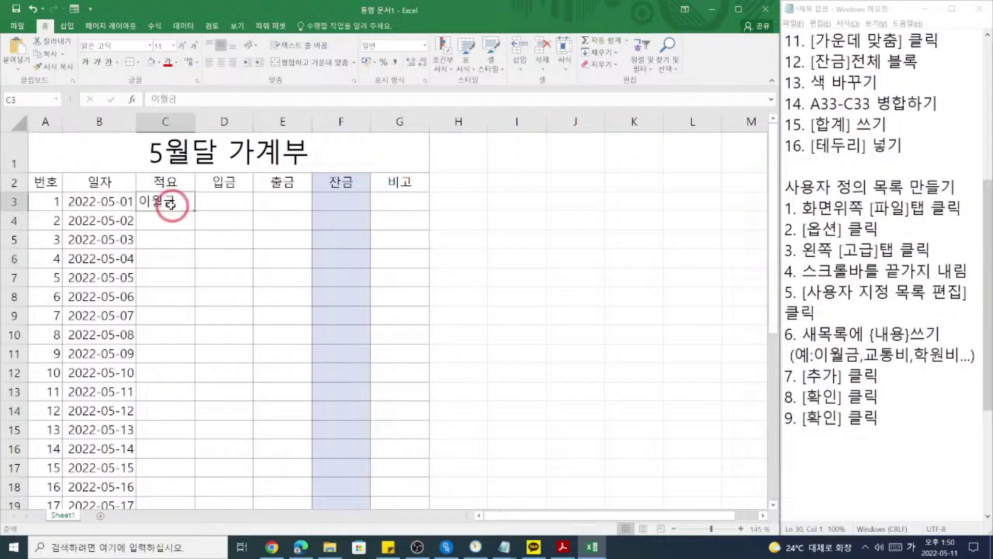
drag(195, 210, 214, 414)
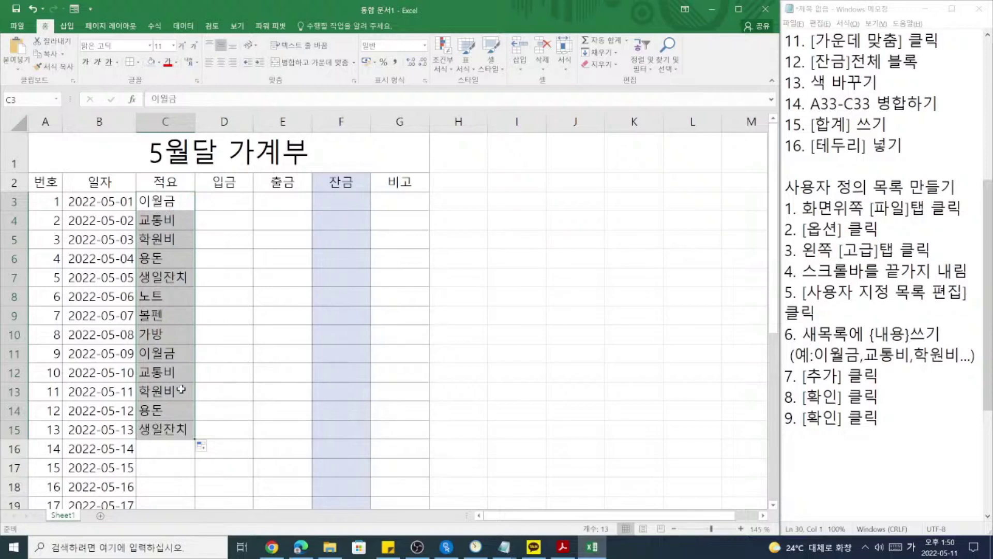
Clear the filled entries from C4 to C15 in the 적요 column, keeping 이월금 in C3.
drag(160, 217, 161, 433)
scroll(161, 433, down, 7)
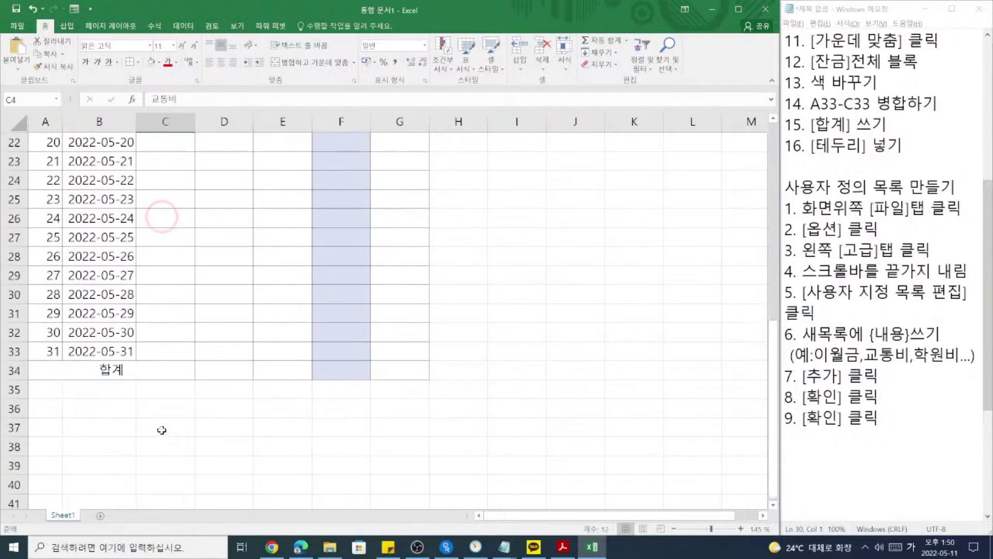
scroll(166, 378, up, 3)
scroll(166, 378, up, 4)
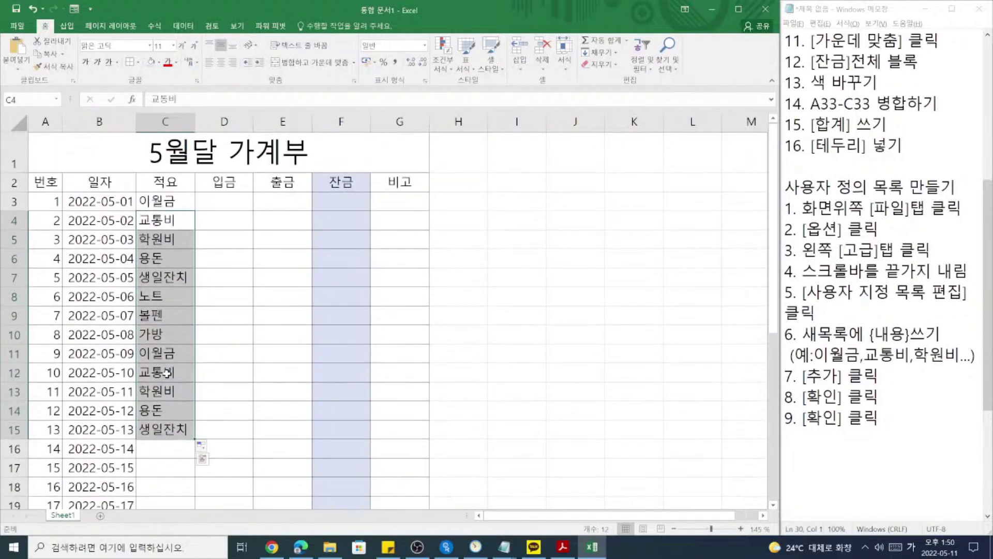
key(Delete)
click(249, 337)
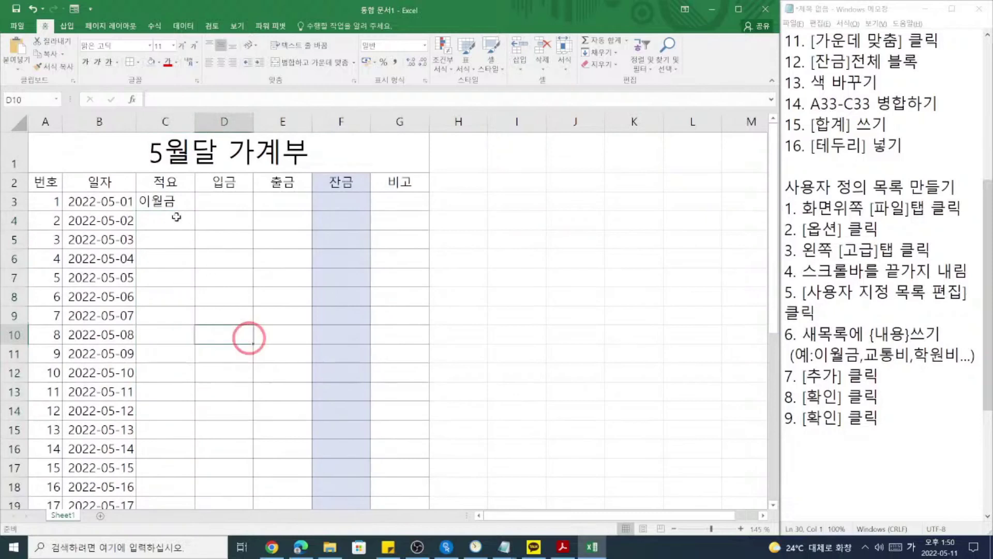
Try to auto-fill the 적요 column from 이월금 in C3 down to the end of the ledger.
click(168, 207)
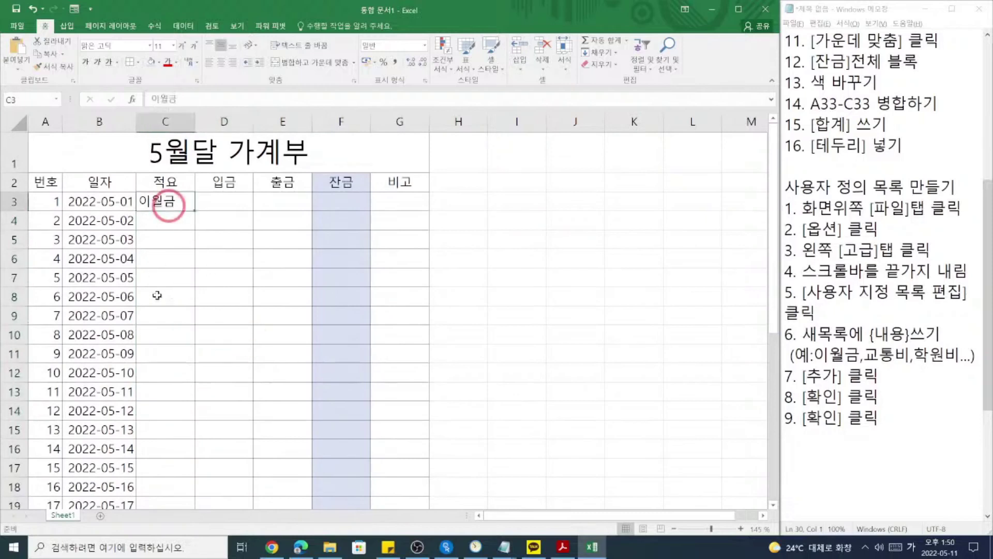
double_click(196, 210)
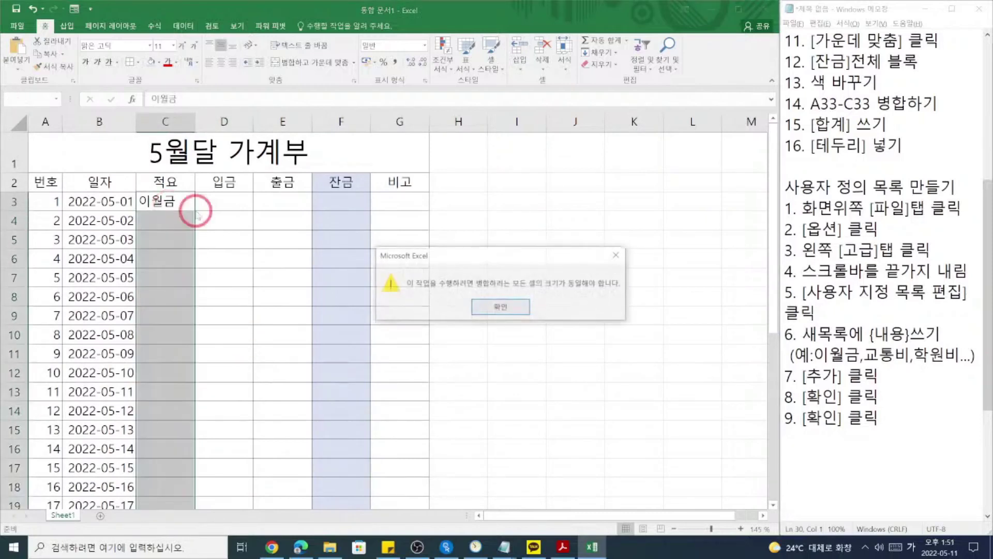
click(485, 306)
click(250, 311)
scroll(181, 417, down, 6)
scroll(182, 416, up, 6)
Fill the 적요 column with the custom list series from C3 down to C33, the row for 2022-05-31.
click(155, 200)
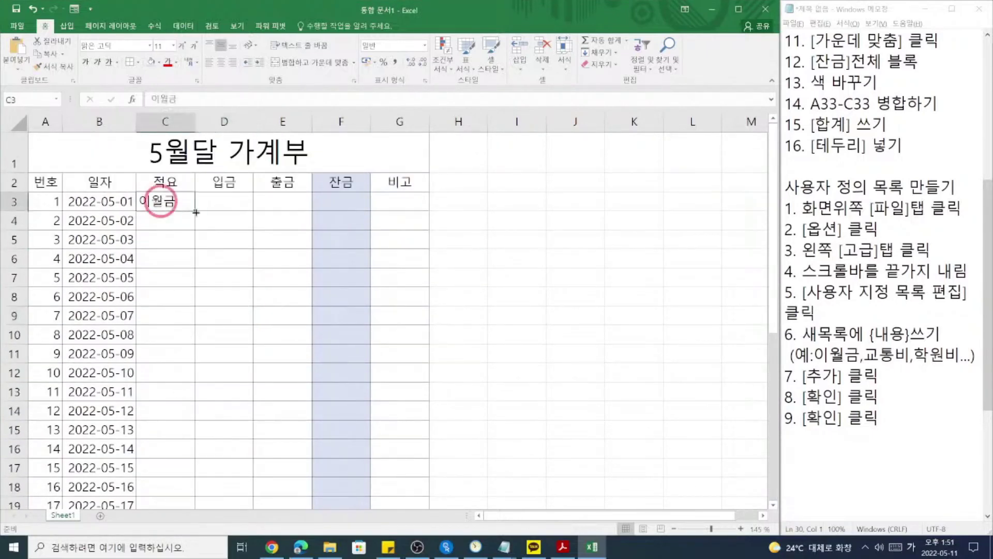
drag(195, 211, 202, 454)
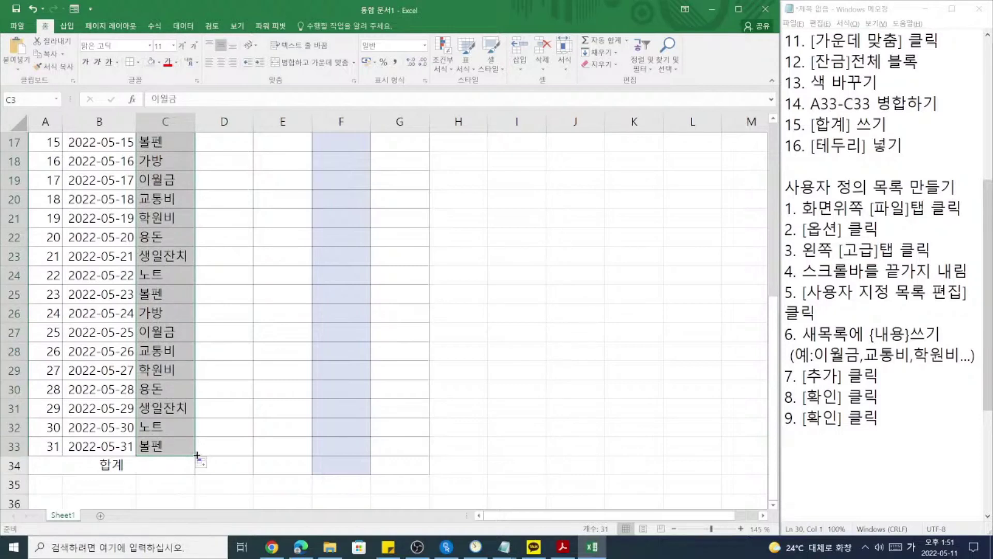
click(211, 339)
scroll(279, 298, up, 5)
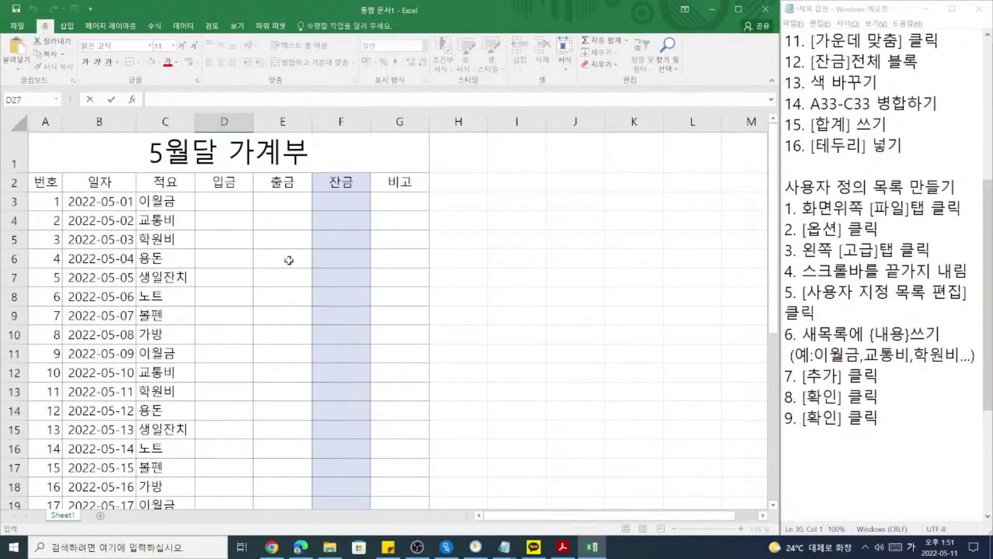
Examine the filled 적요 column from C3 down to the 합계 row.
click(160, 200)
scroll(180, 247, down, 3)
scroll(180, 248, down, 11)
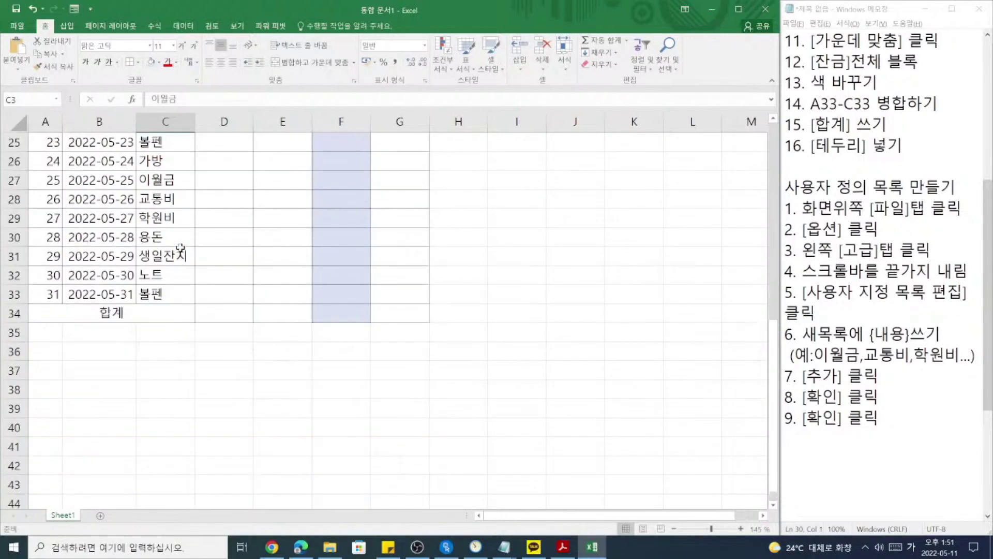
scroll(183, 249, up, 7)
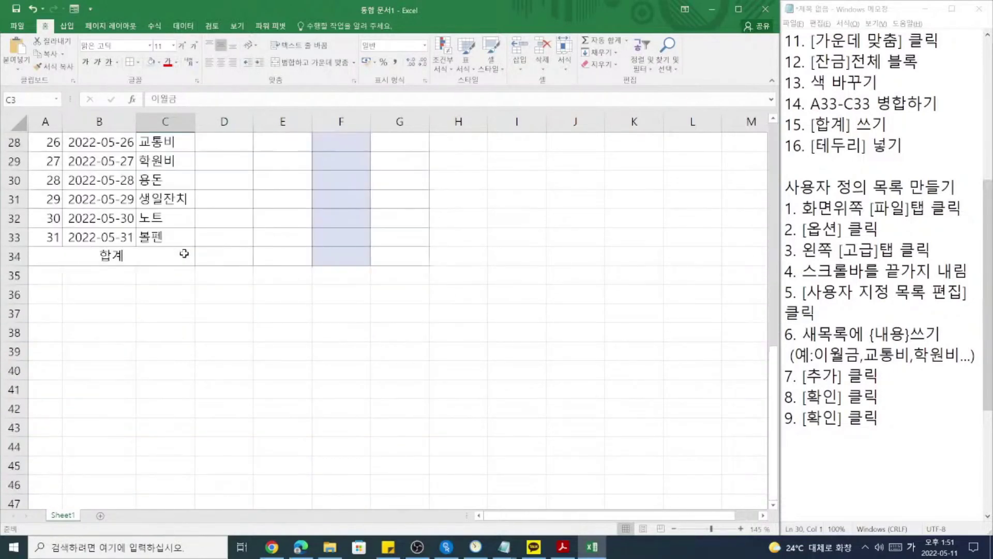
click(171, 293)
click(171, 349)
click(174, 331)
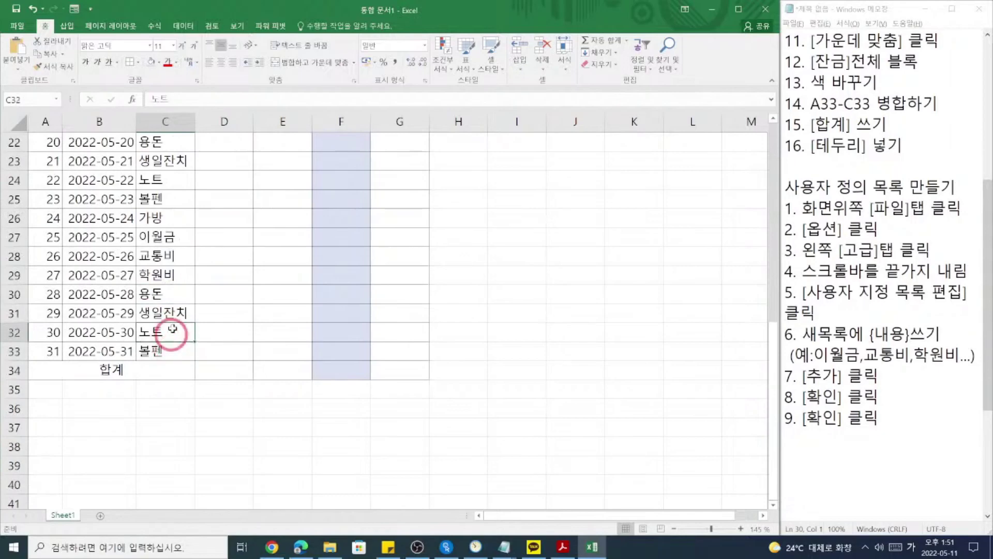
scroll(175, 325, up, 7)
scroll(177, 318, down, 7)
Clear the 적요 entries from C4 to C32, keeping 이월금 in C3 and 볼펜 in C33.
drag(178, 317, 168, 179)
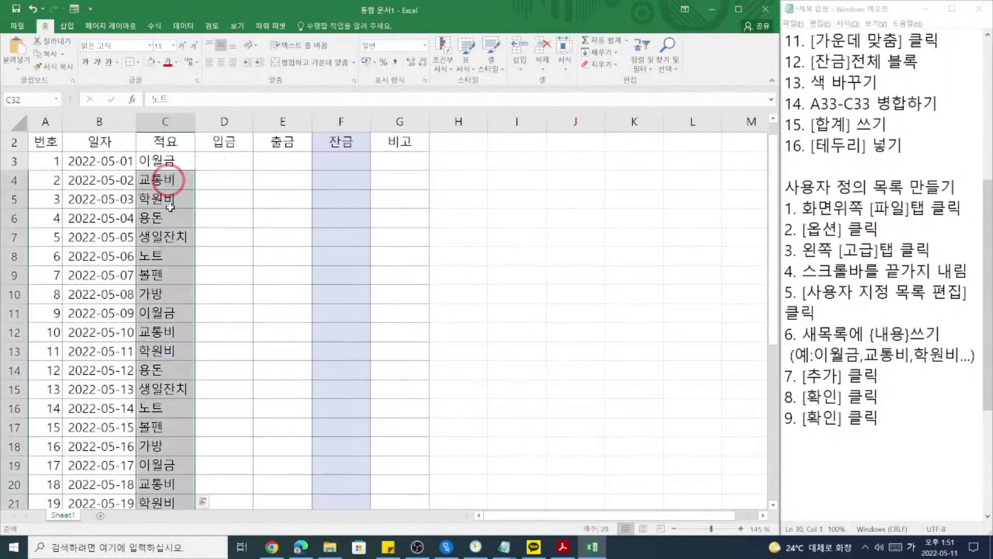
scroll(174, 227, down, 9)
click(162, 244)
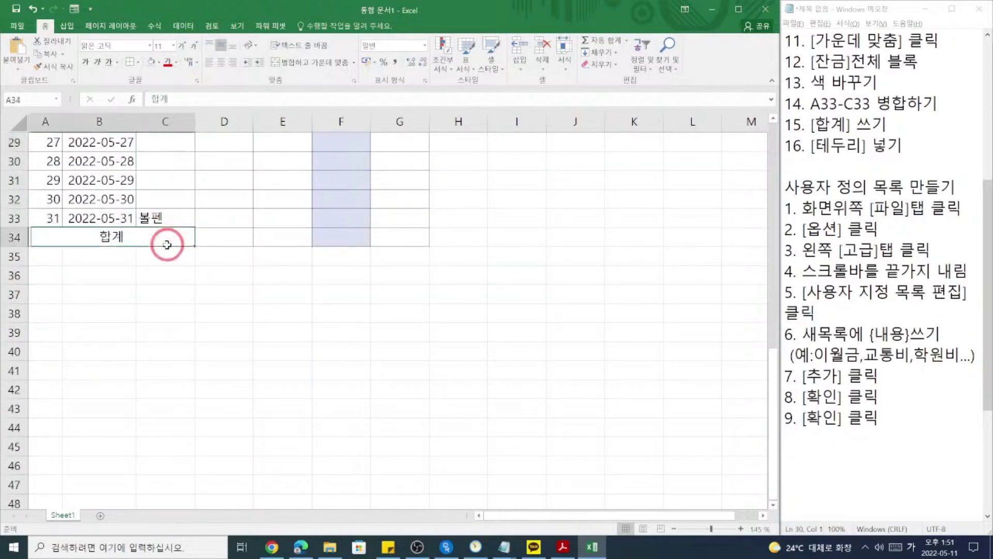
click(124, 236)
click(185, 241)
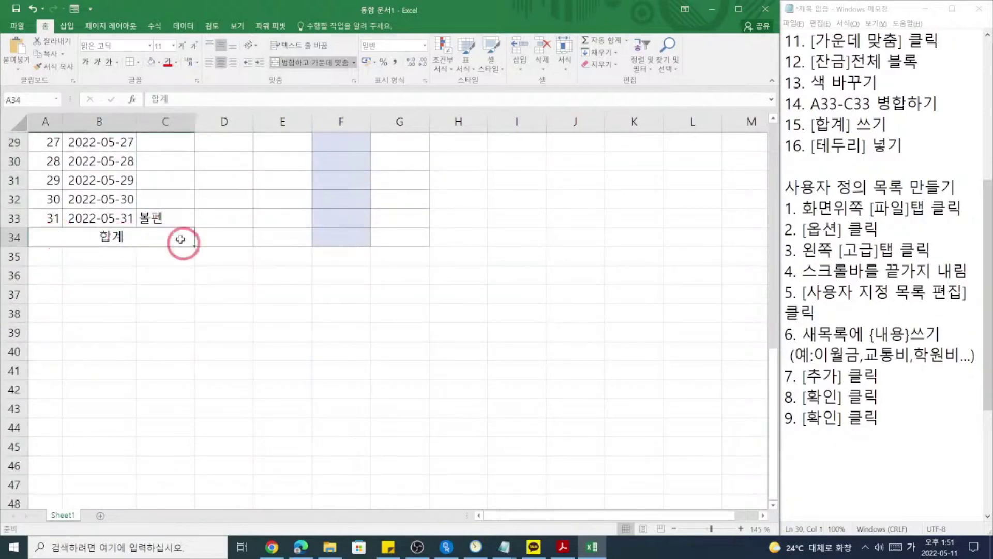
click(165, 217)
scroll(157, 270, up, 1)
scroll(160, 275, up, 8)
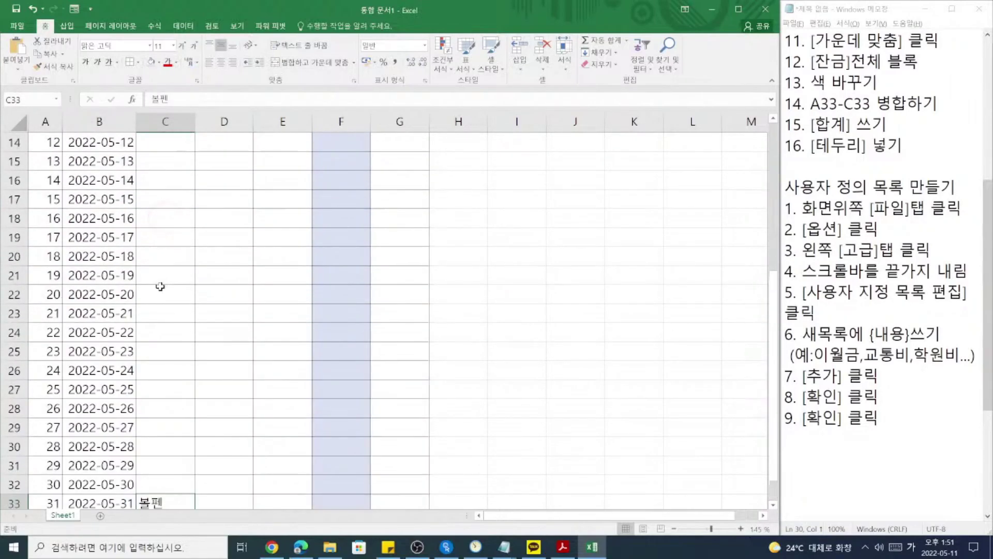
Auto-fill the custom list series from 이월금 in C3 down to C32, just above the remaining 볼펜 entry.
click(173, 158)
double_click(195, 170)
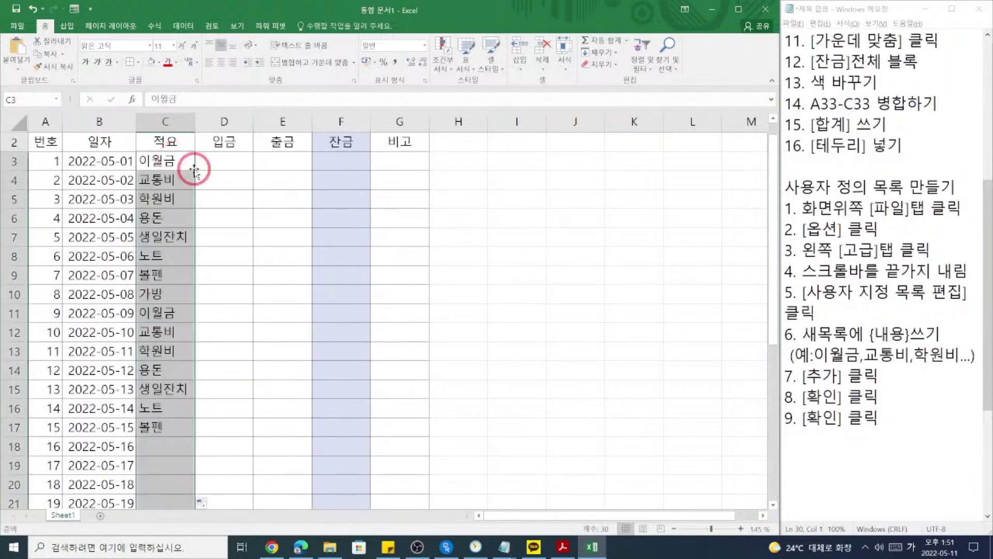
scroll(191, 258, down, 7)
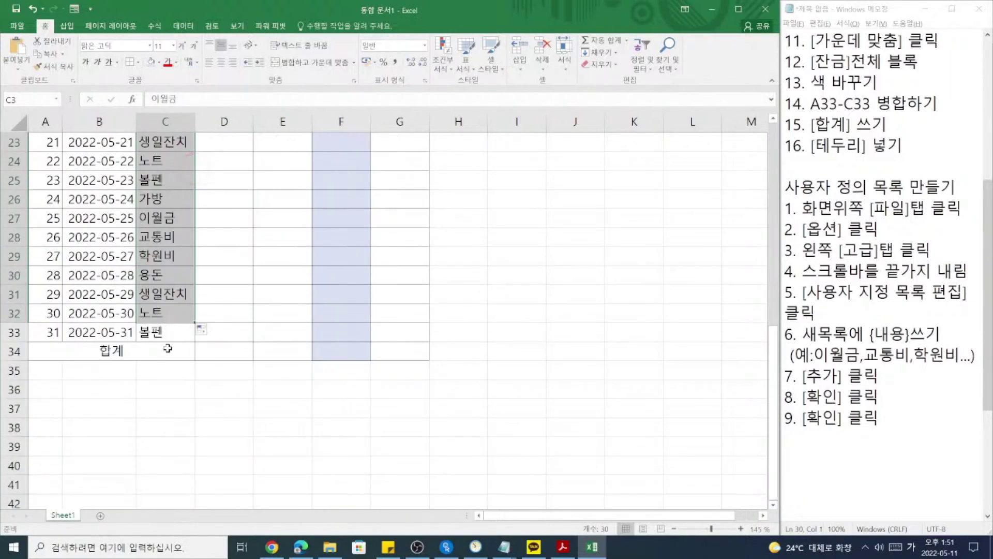
Review the repeating custom list entries in the 적요 column, from the last row back up to C3.
click(169, 335)
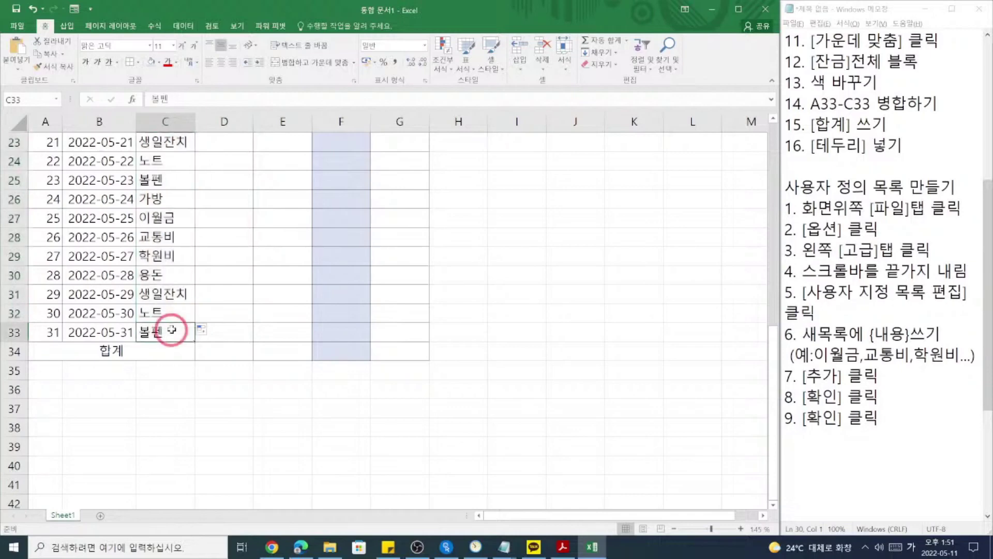
scroll(178, 315, up, 8)
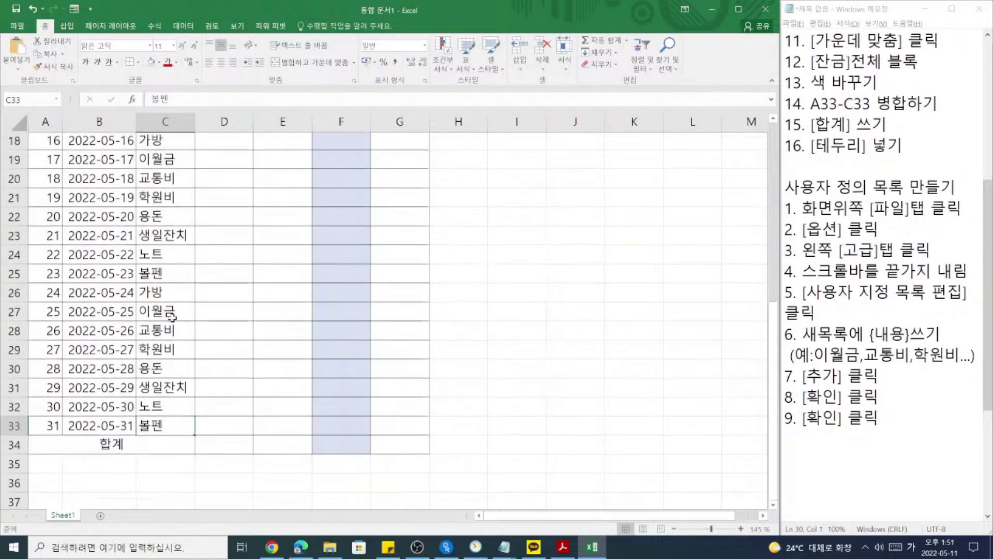
click(170, 208)
click(169, 224)
click(166, 254)
click(166, 275)
click(161, 297)
click(166, 338)
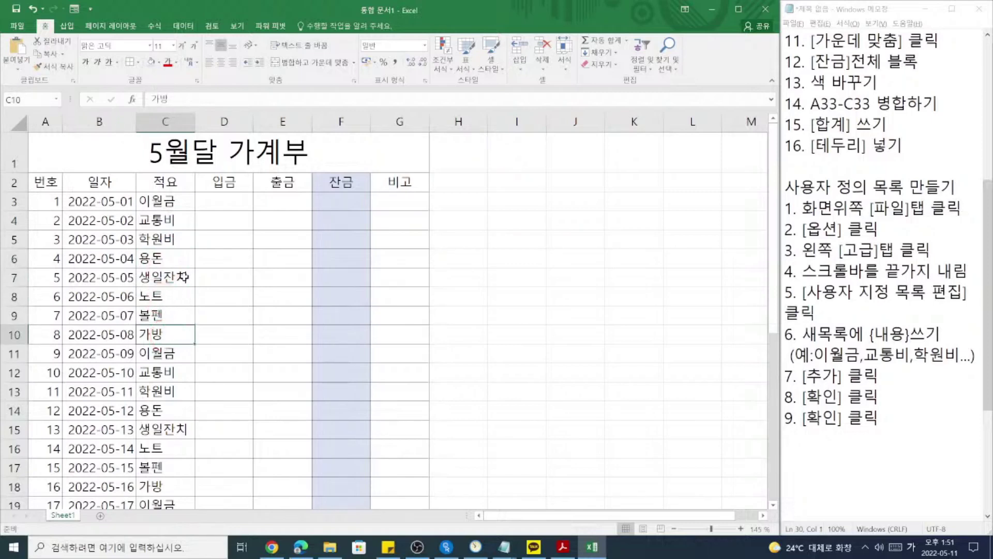
click(175, 202)
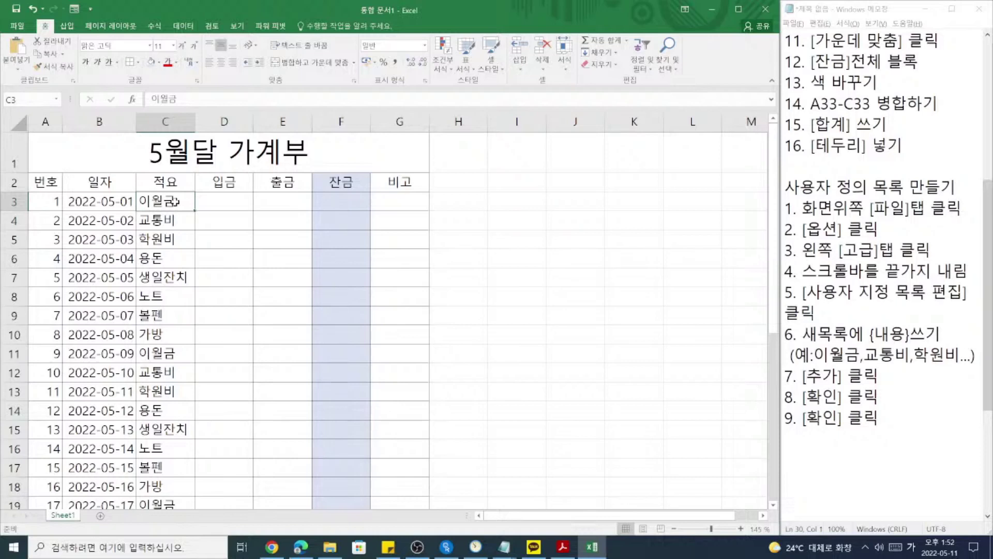
click(261, 255)
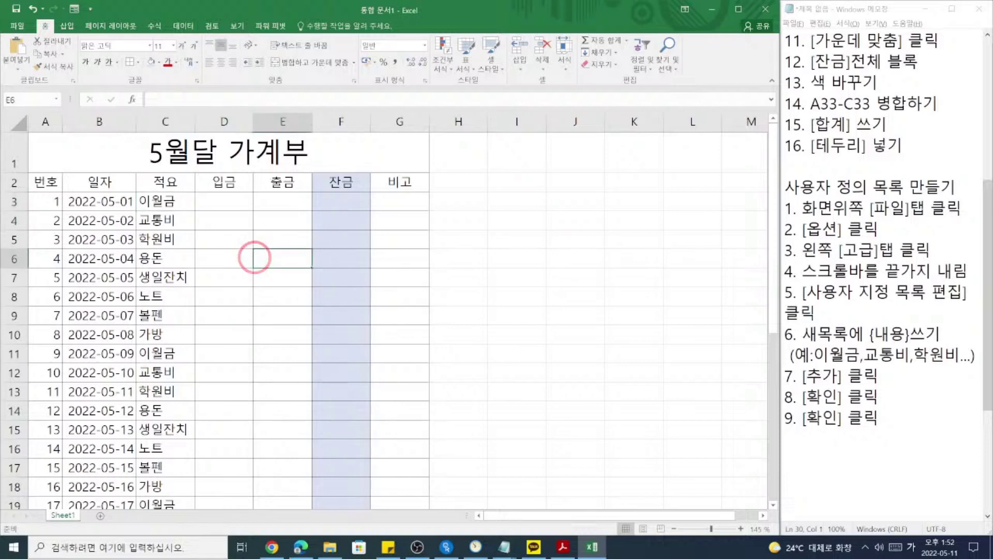
click(909, 481)
click(894, 449)
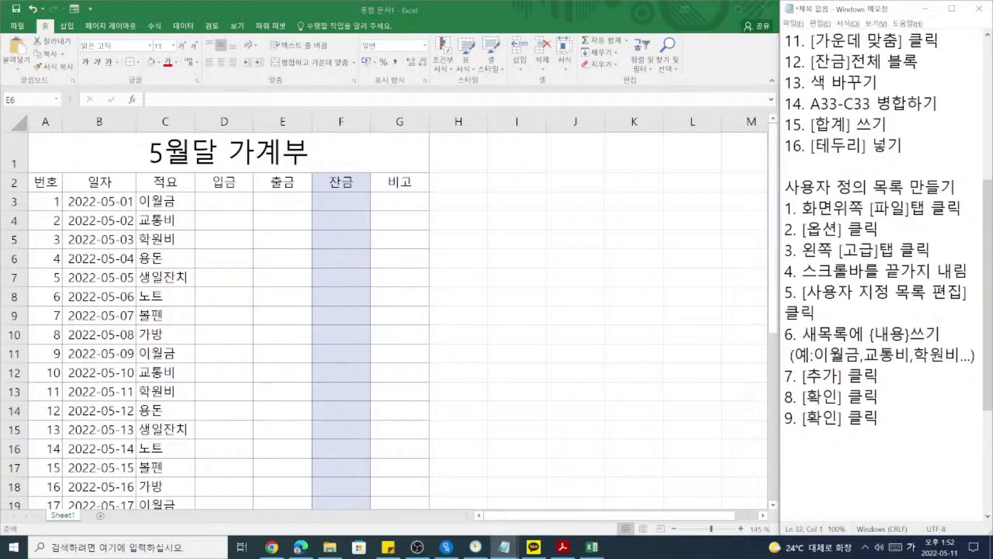
click(441, 391)
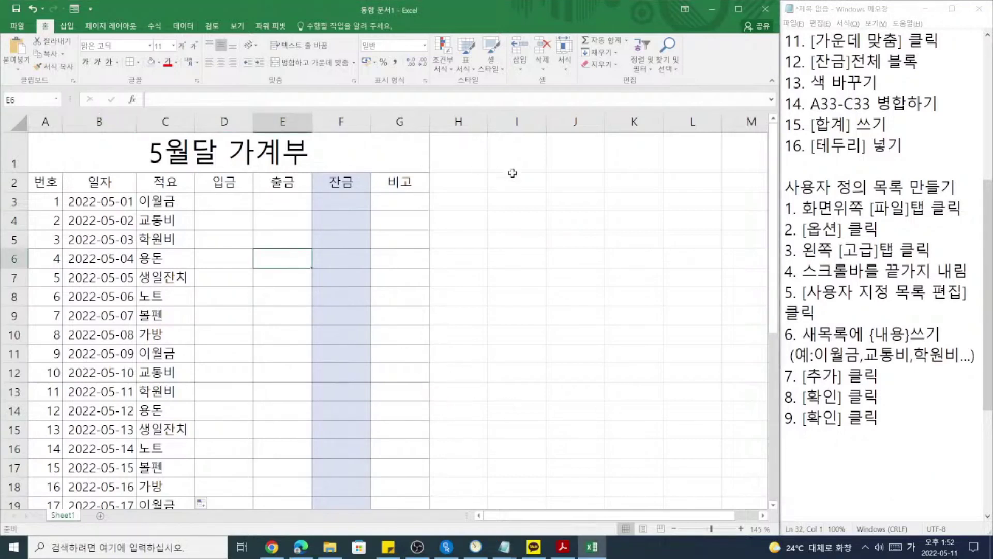
Minimize Excel and the timer, check the contents of the desktop folder 엑셀기초, and close it.
click(720, 10)
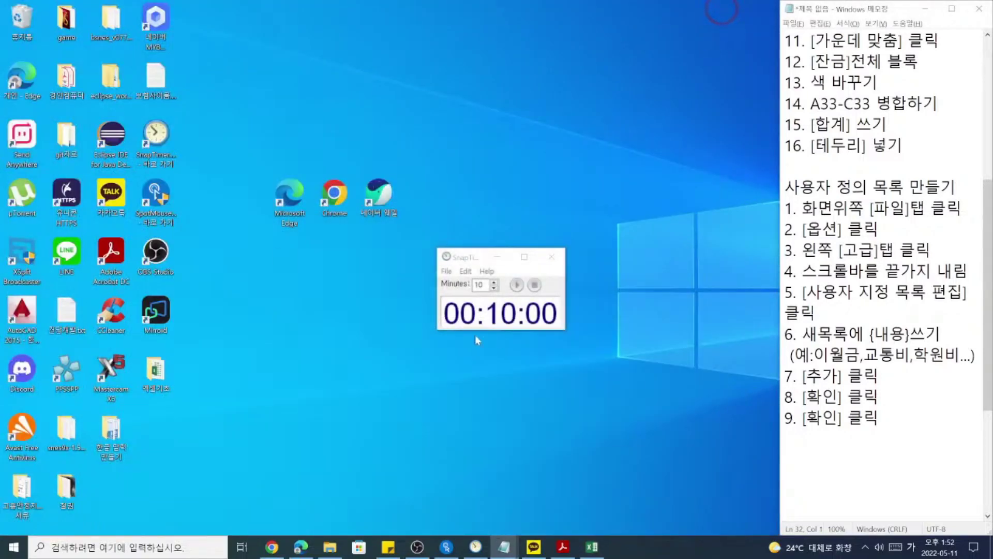
click(495, 253)
click(477, 221)
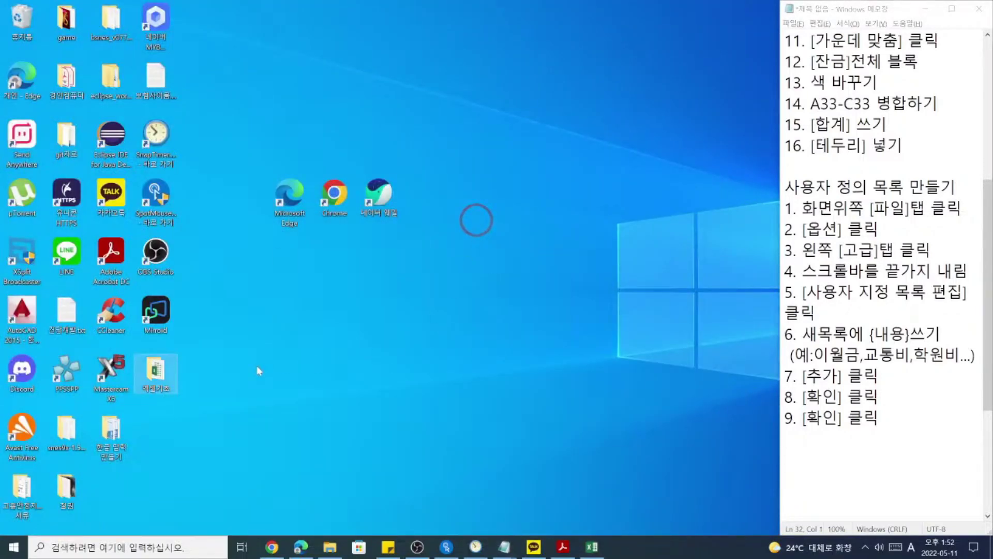
double_click(157, 364)
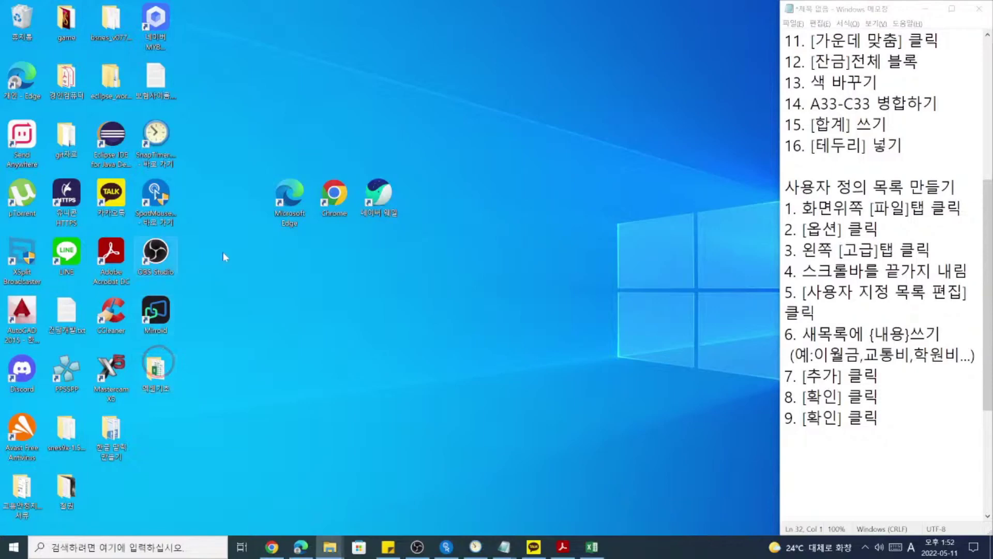
click(894, 65)
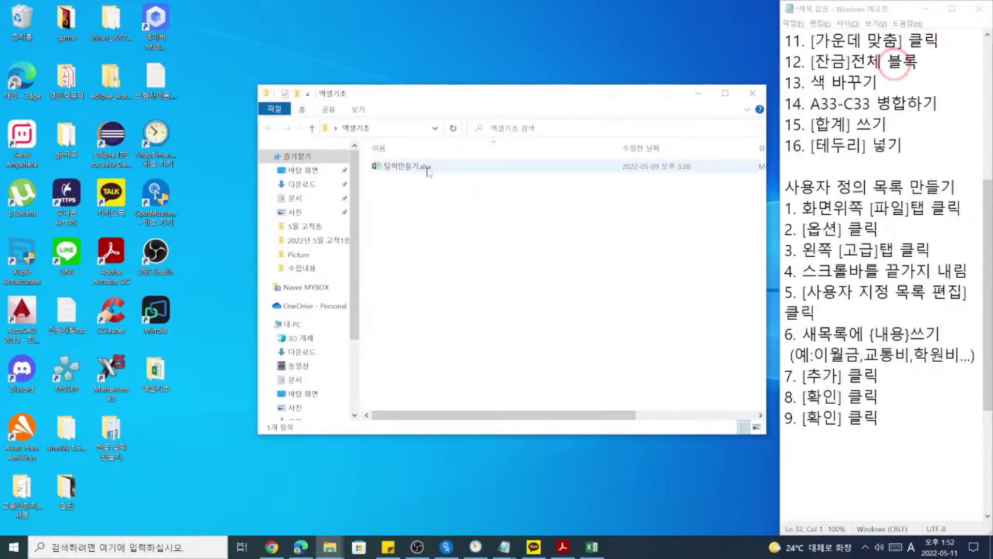
click(751, 94)
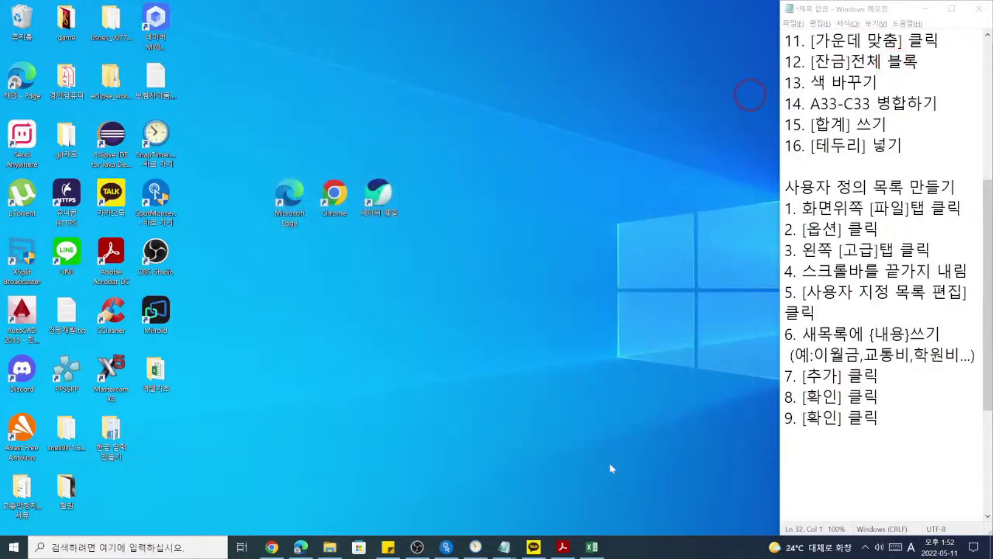
Restore the May ledger workbook in Excel and save it as 가계부 in the desktop folder 엑셀기초.
click(592, 547)
click(574, 357)
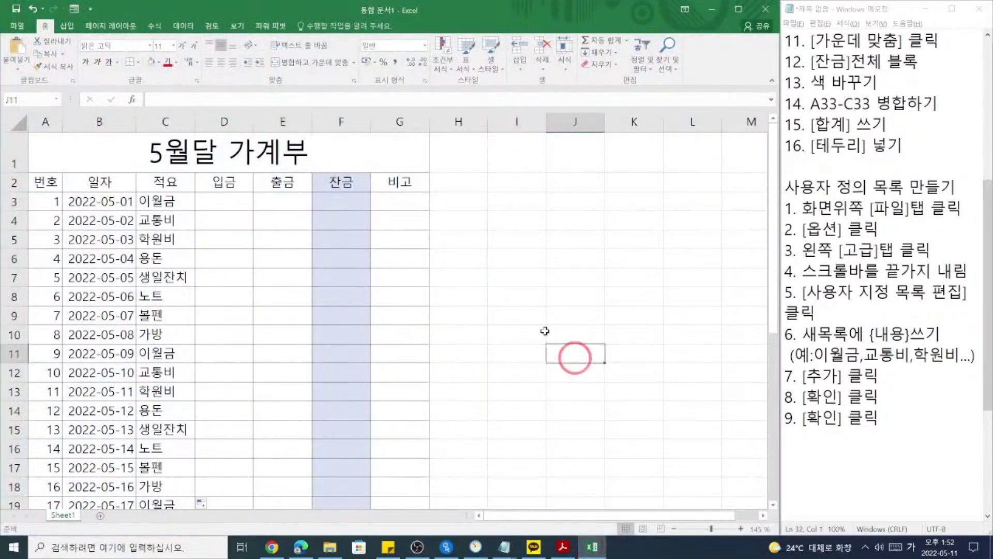
click(16, 9)
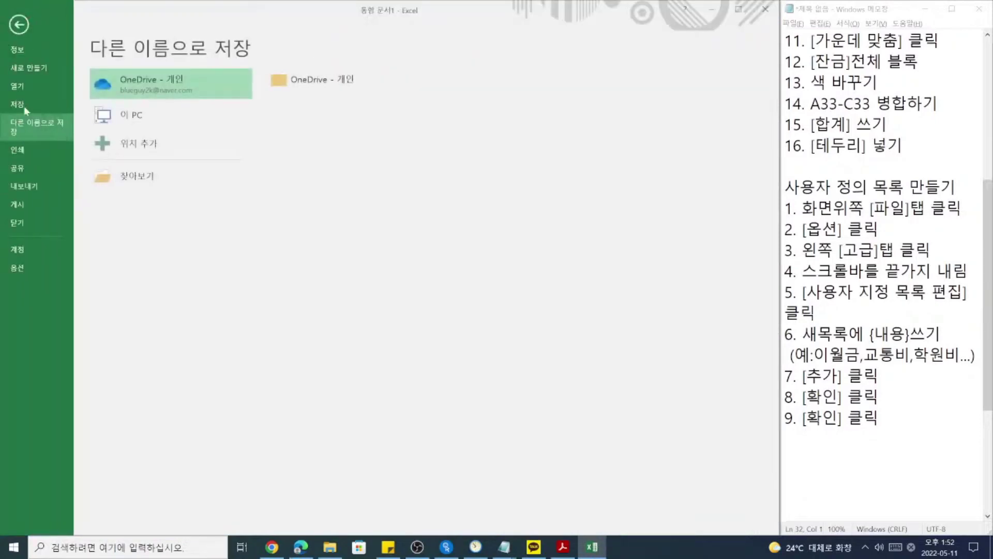
click(133, 178)
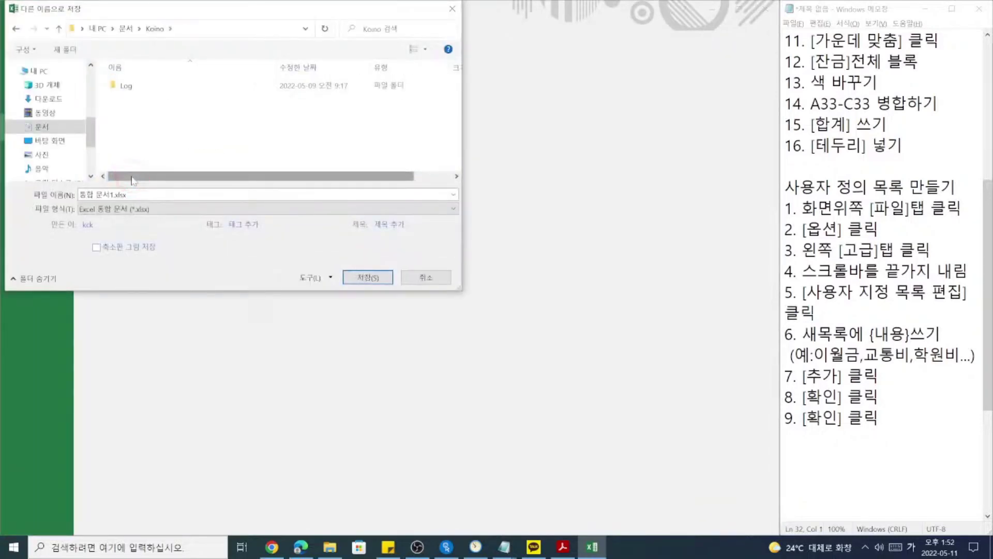
click(69, 145)
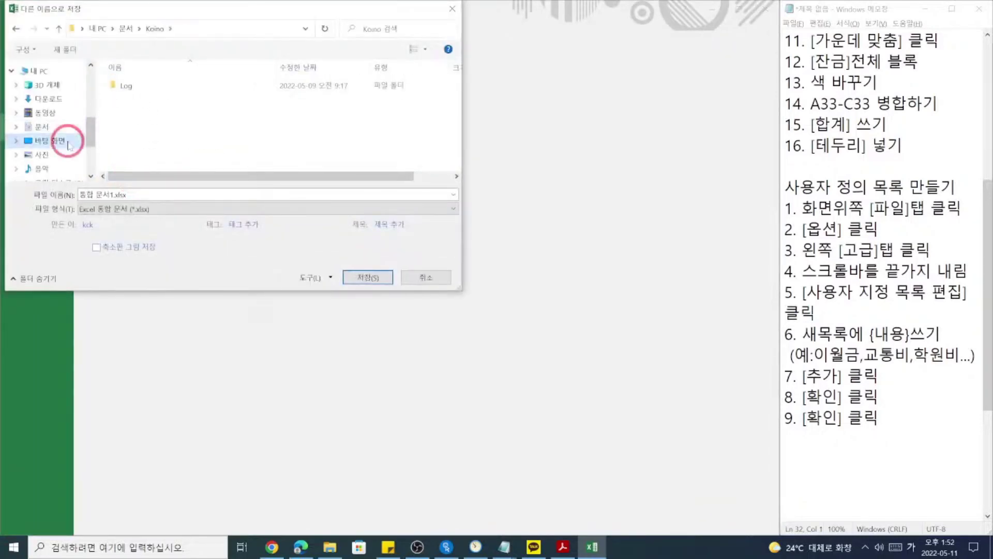
click(202, 157)
scroll(202, 157, down, 1)
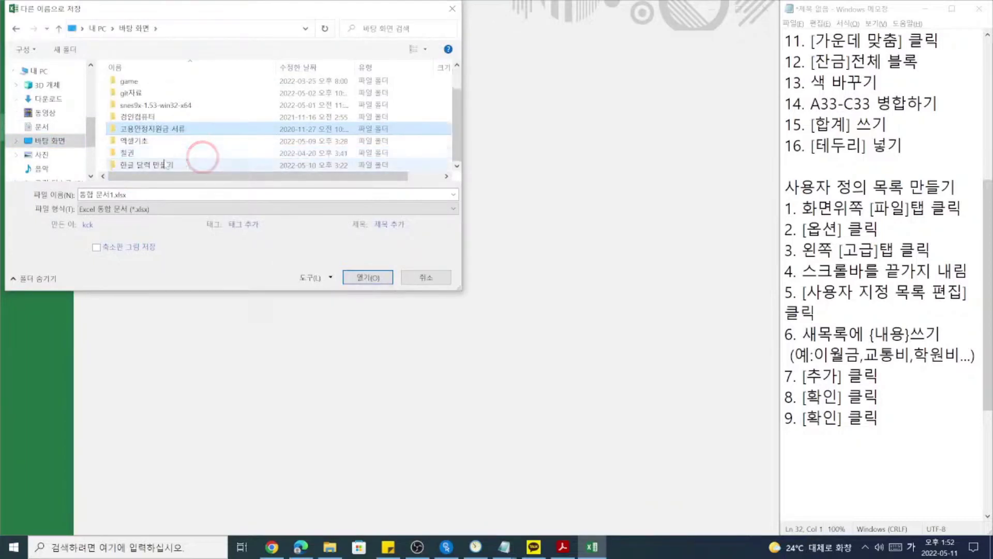
click(148, 142)
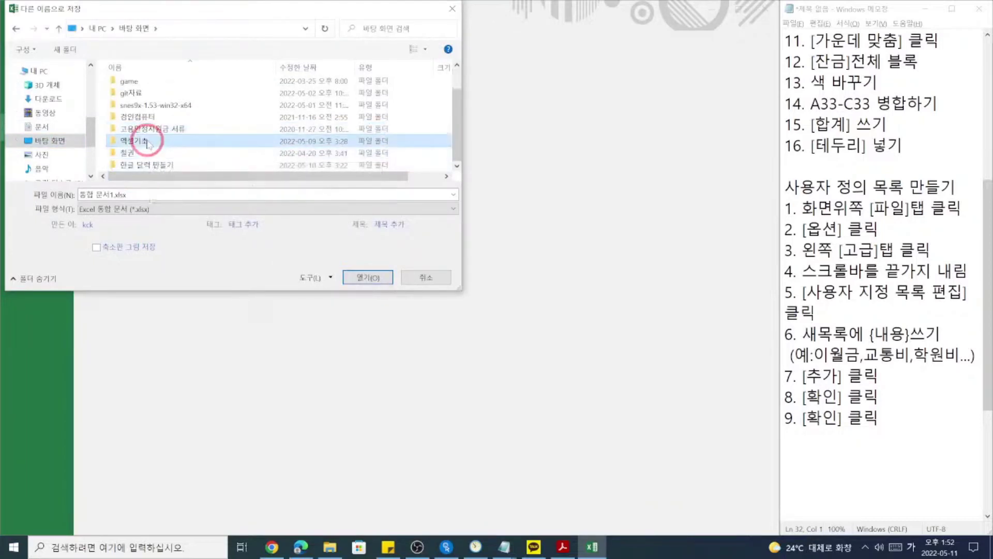
double_click(147, 142)
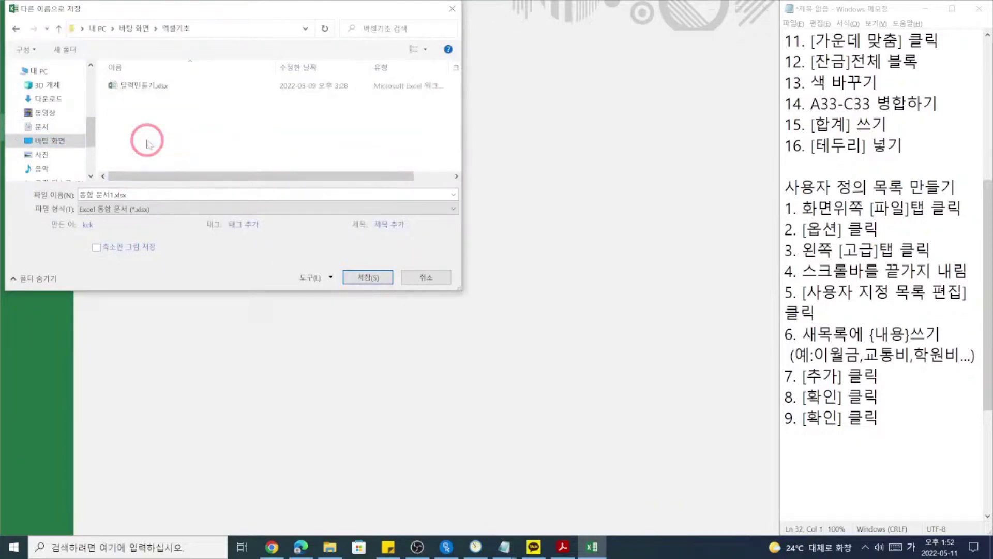
click(140, 190)
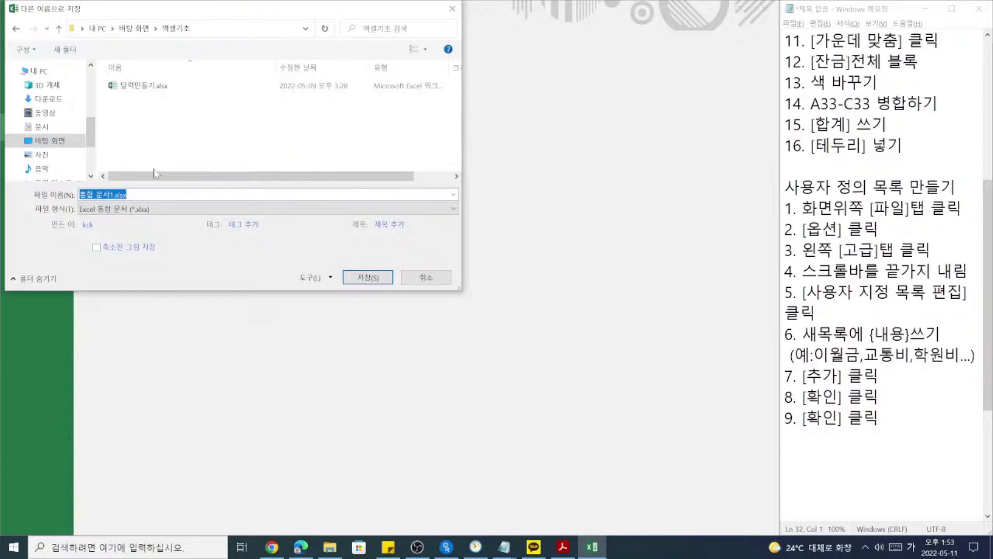
text(가계부)
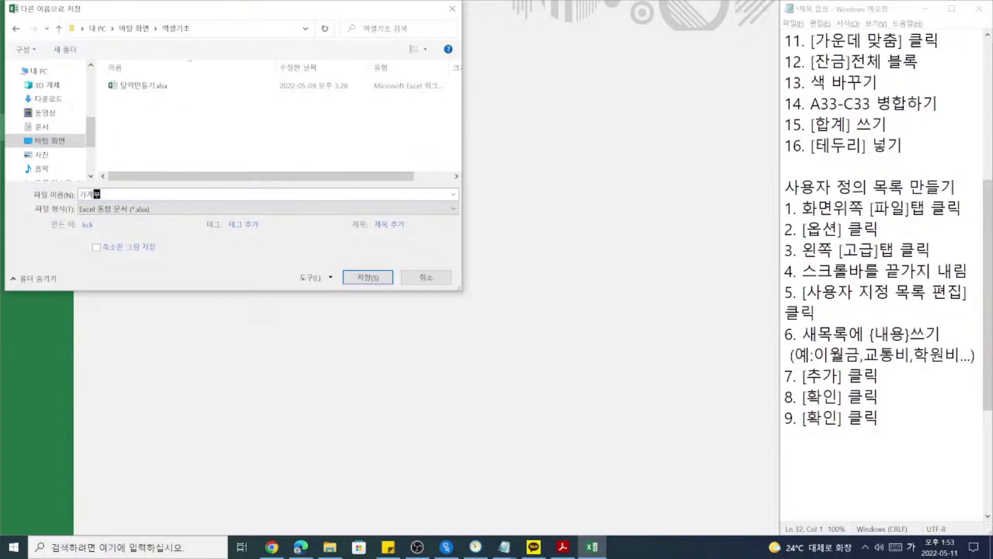
key(Return)
click(866, 460)
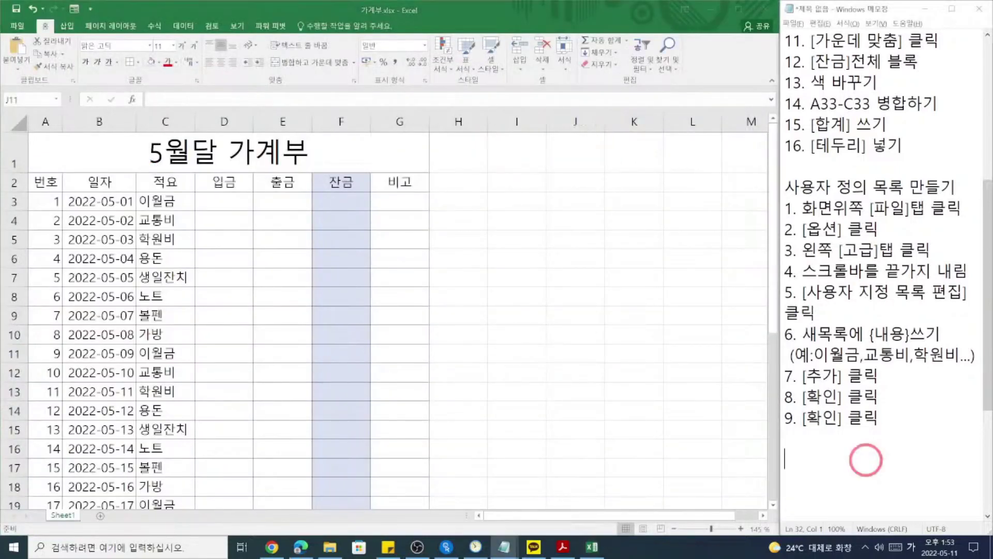
click(861, 446)
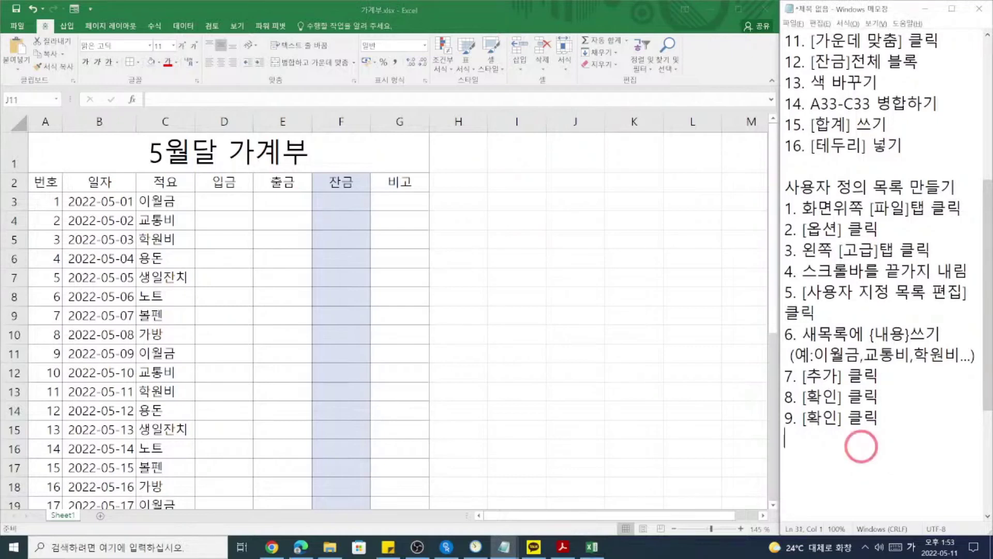
scroll(861, 446, down, 2)
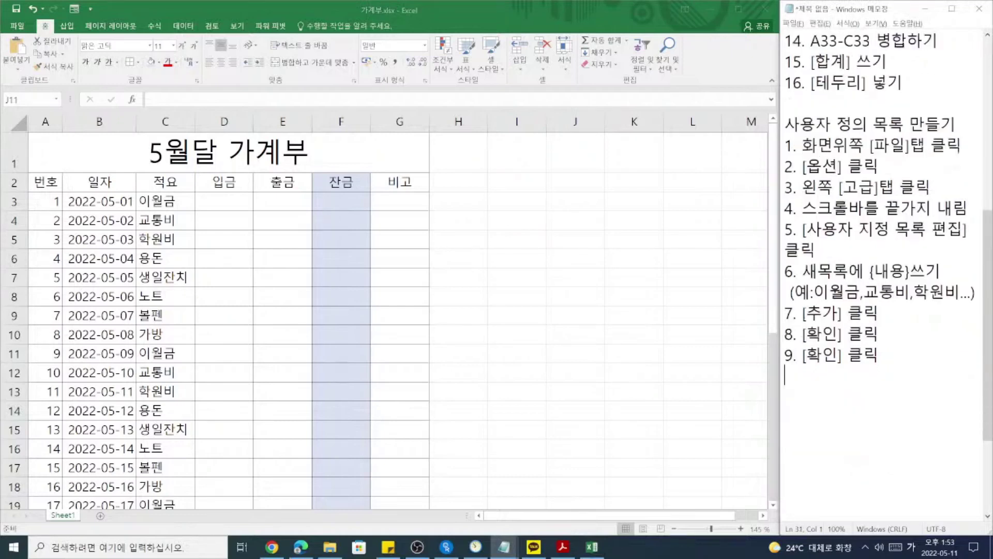
click(811, 327)
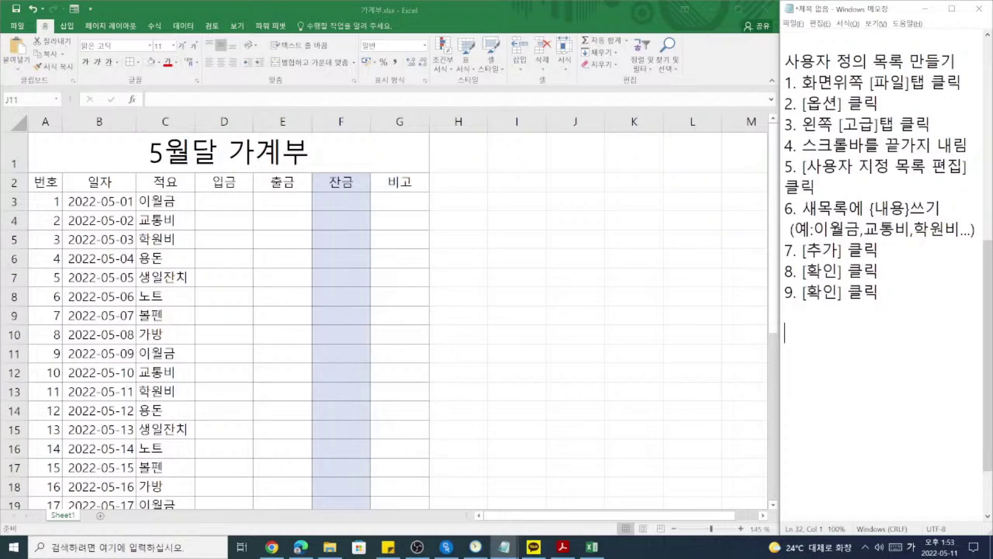
click(889, 215)
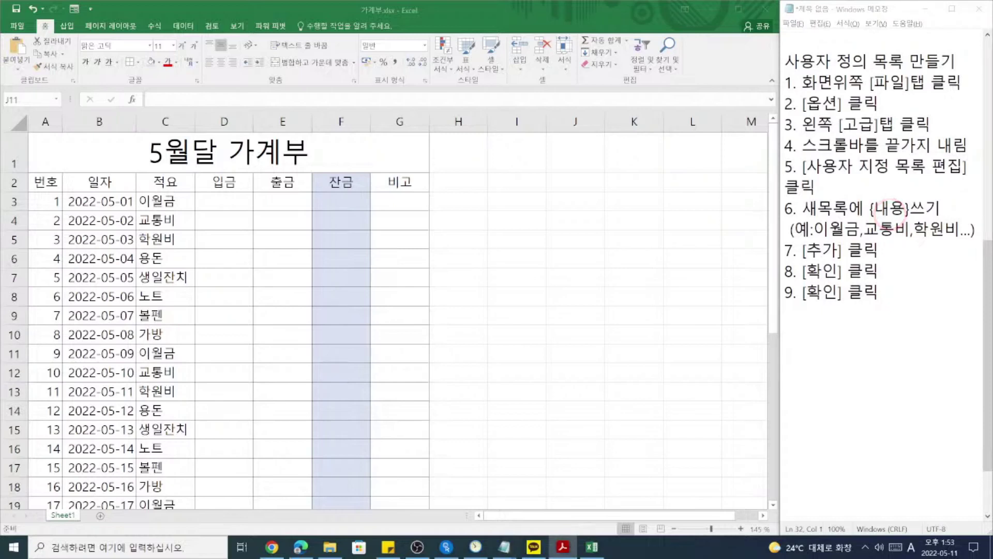
click(890, 190)
Enter 1000000 as the 입금 amount for the first 이월금 row in cell D3.
click(326, 278)
click(217, 202)
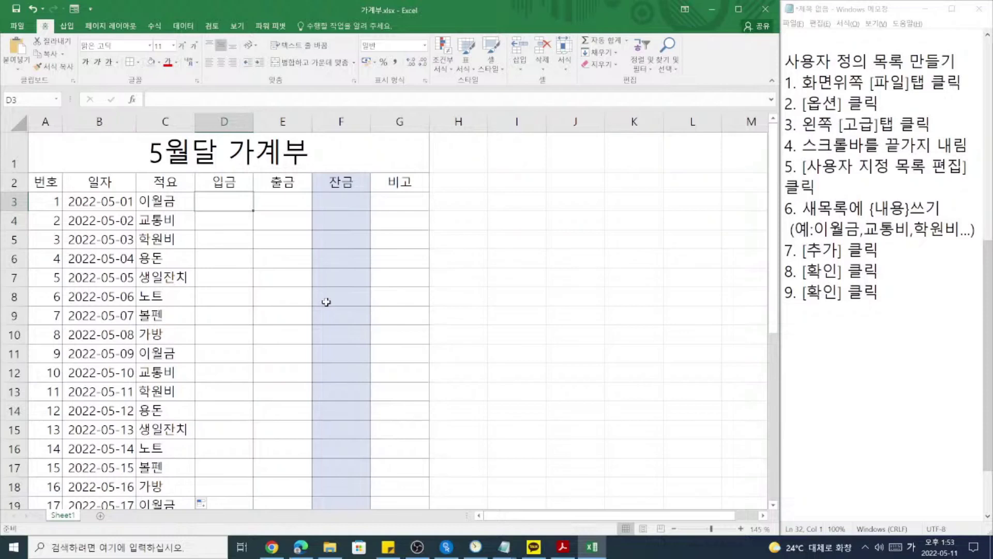
text(10000)
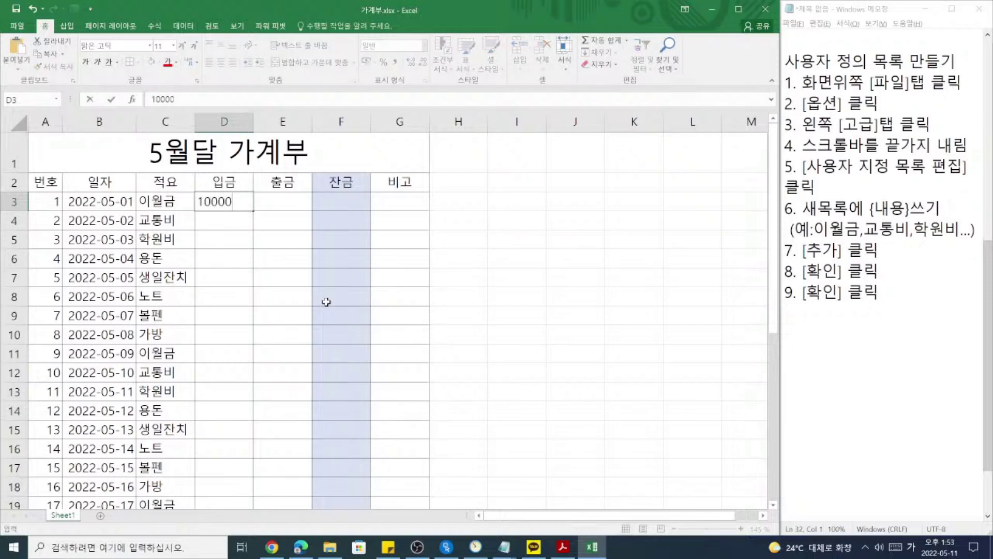
text(00)
key(Return)
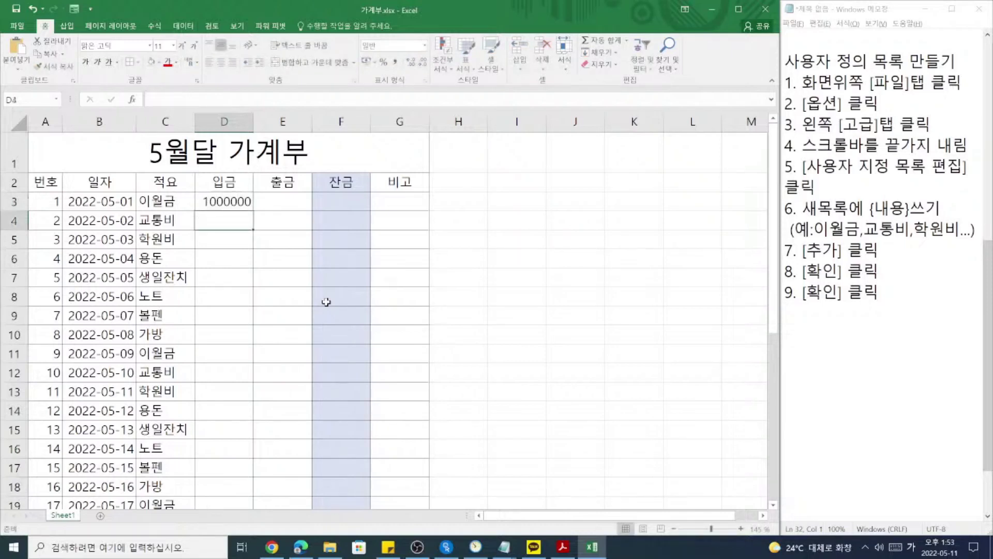
key(Up)
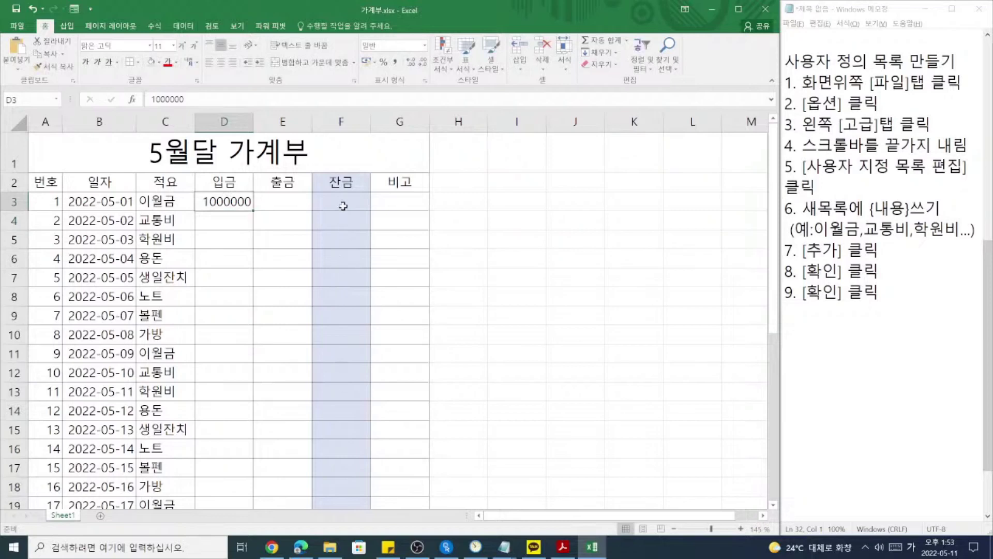
Calculate the first 잔금 in F3 as 입금 minus 출금 with the formula =D3-E3.
click(342, 204)
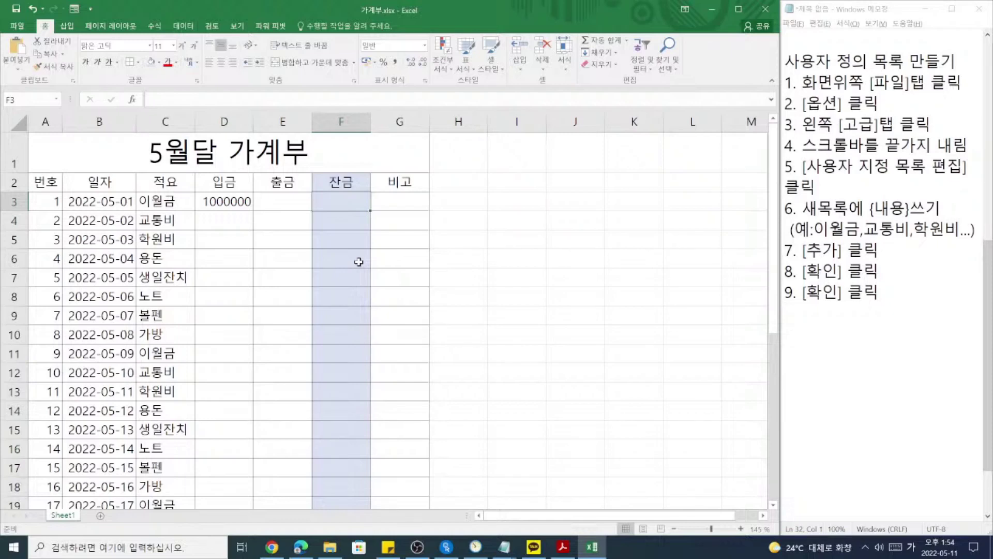
click(333, 201)
text(=)
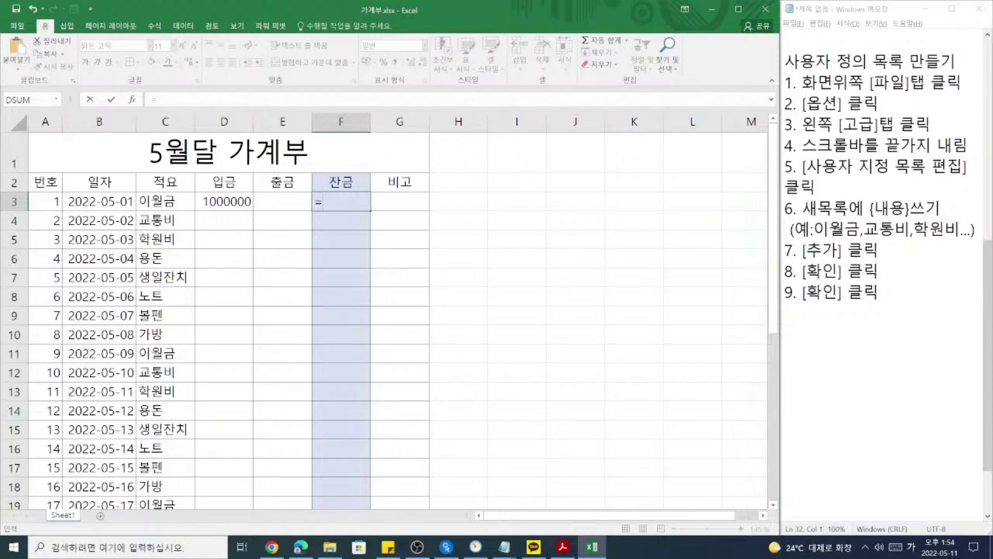
click(219, 200)
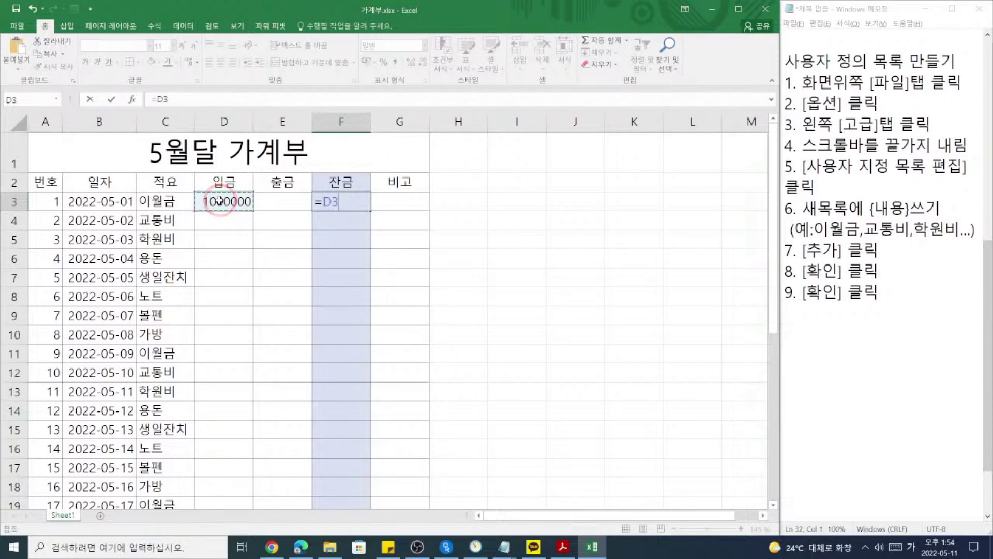
click(276, 192)
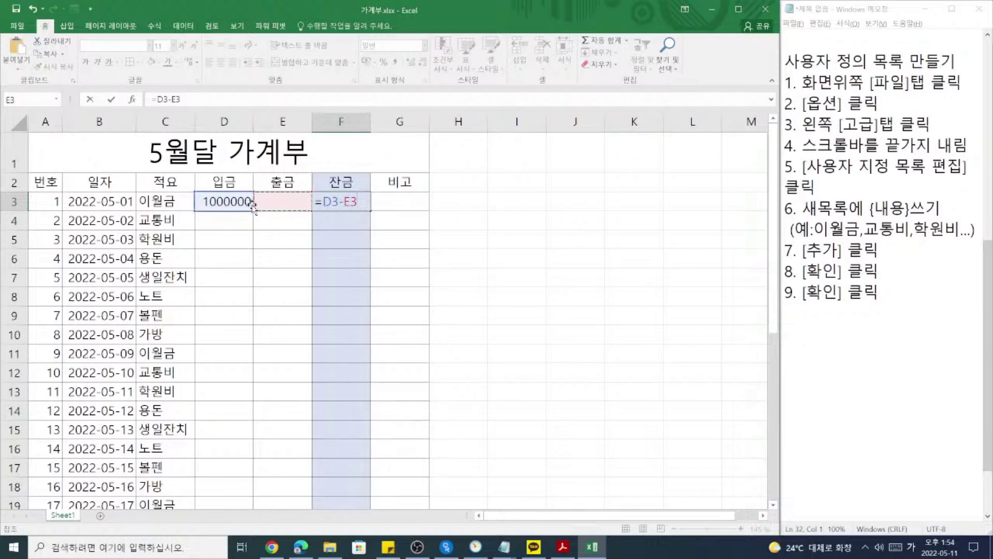
key(Return)
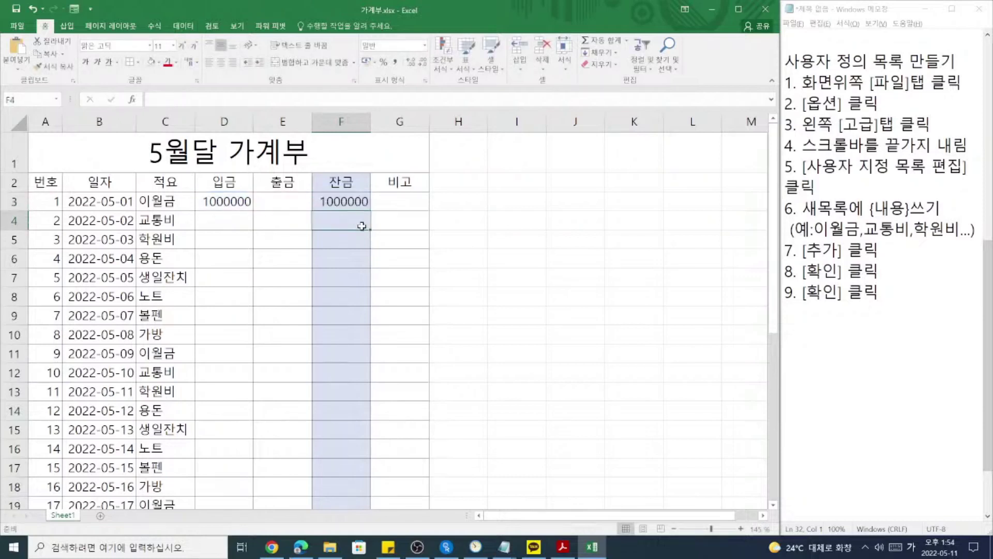
Fill the F3 balance formula down the 잔금 column through the 합계 row.
click(351, 199)
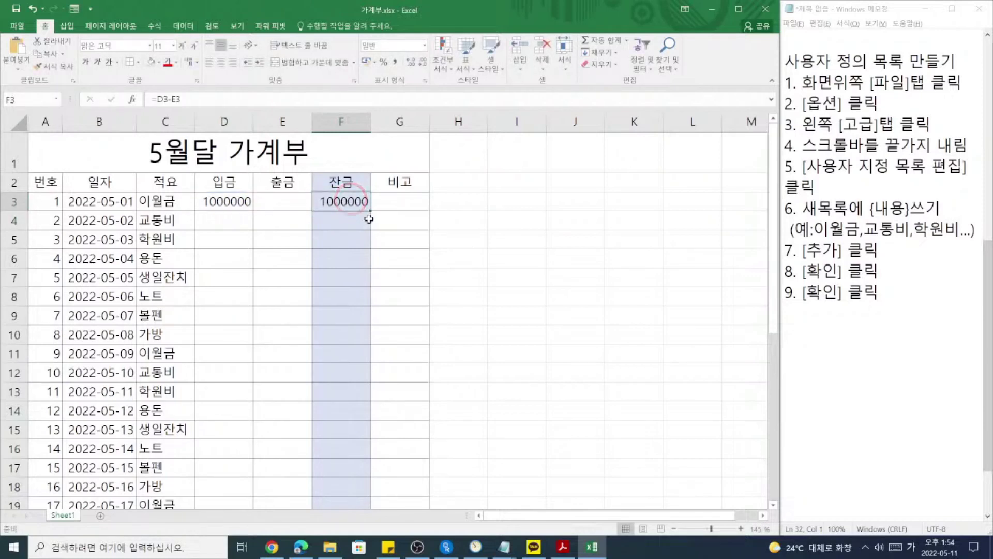
double_click(370, 210)
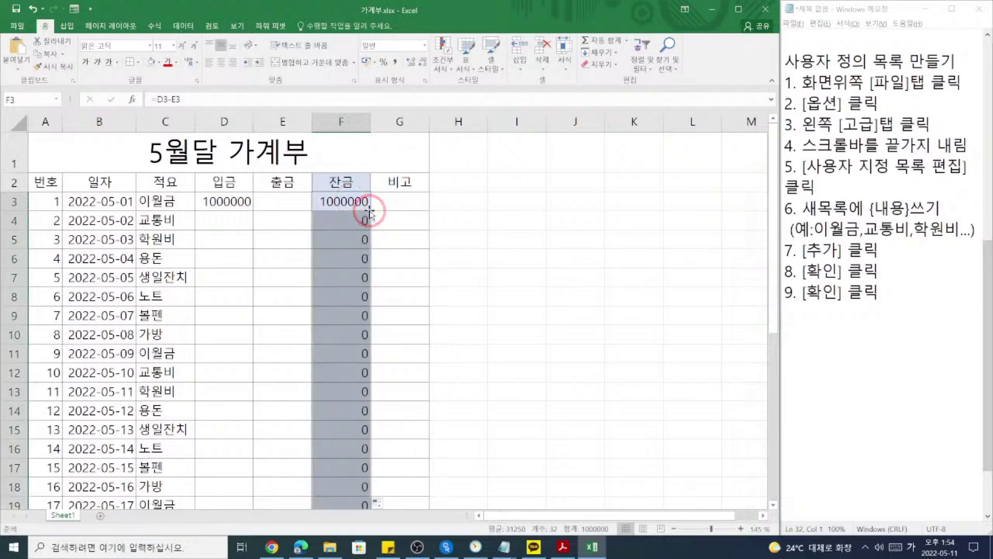
scroll(370, 212, down, 2)
scroll(369, 212, up, 2)
Clear the copied 잔금 formulas from F4 to F34, keeping the formula in F3.
click(356, 220)
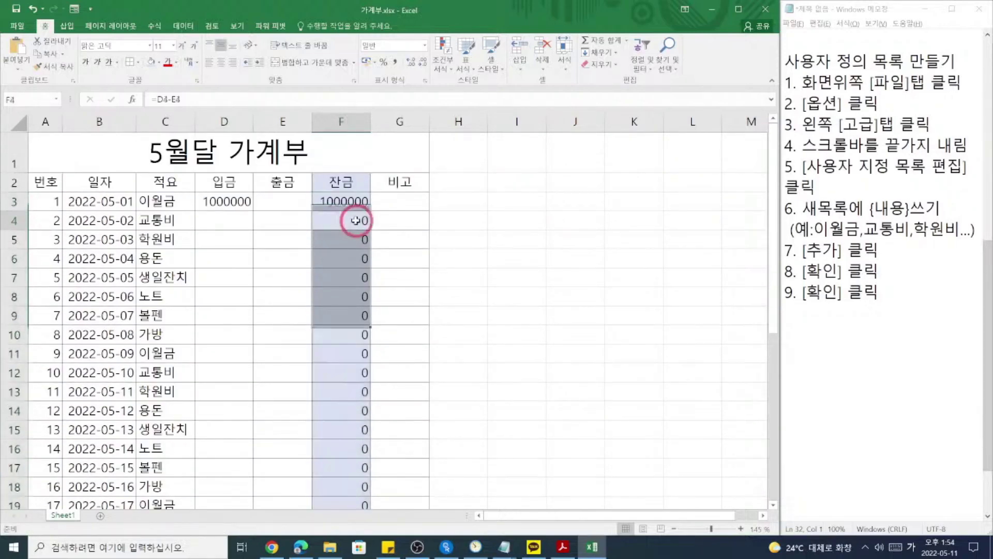
scroll(362, 238, down, 2)
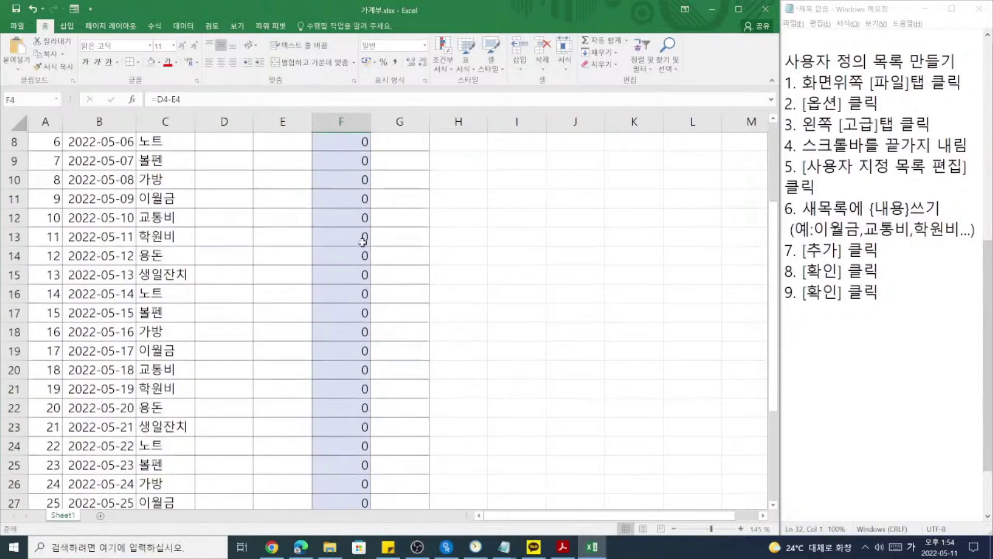
scroll(362, 238, down, 5)
shift+click(363, 366)
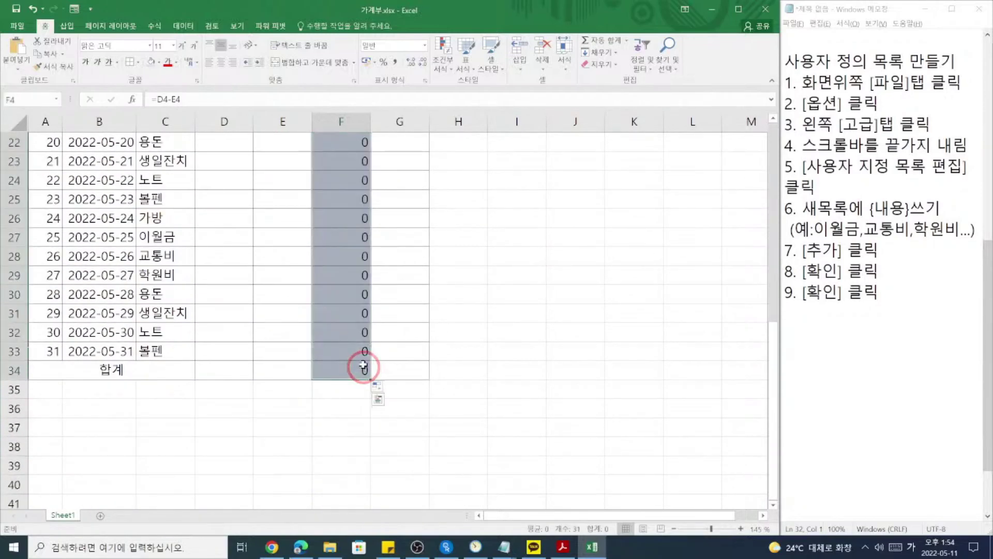
key(Delete)
scroll(362, 362, up, 7)
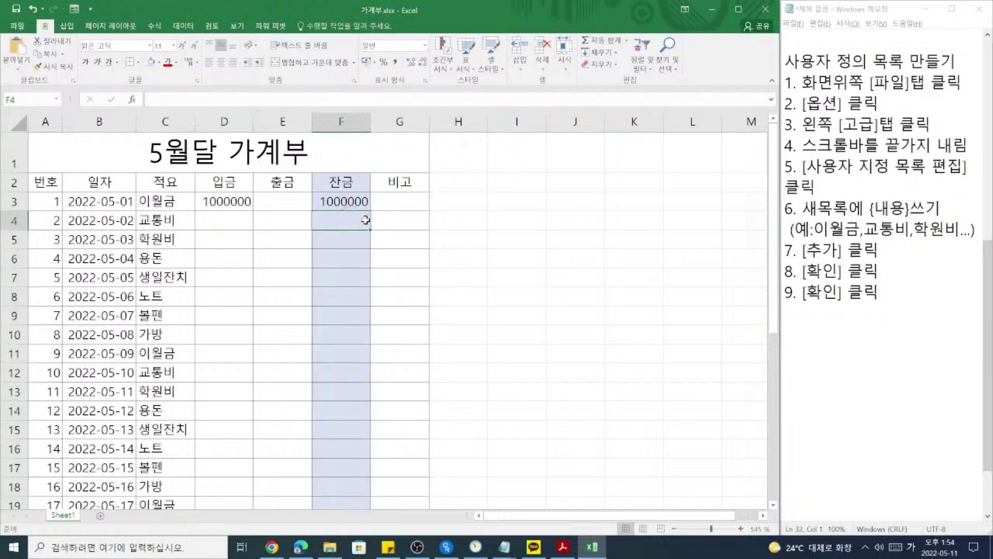
Calculate the second 잔금 in F4 from the previous balance, 입금 and 출금 with the formula =F3+D4-E4.
click(339, 202)
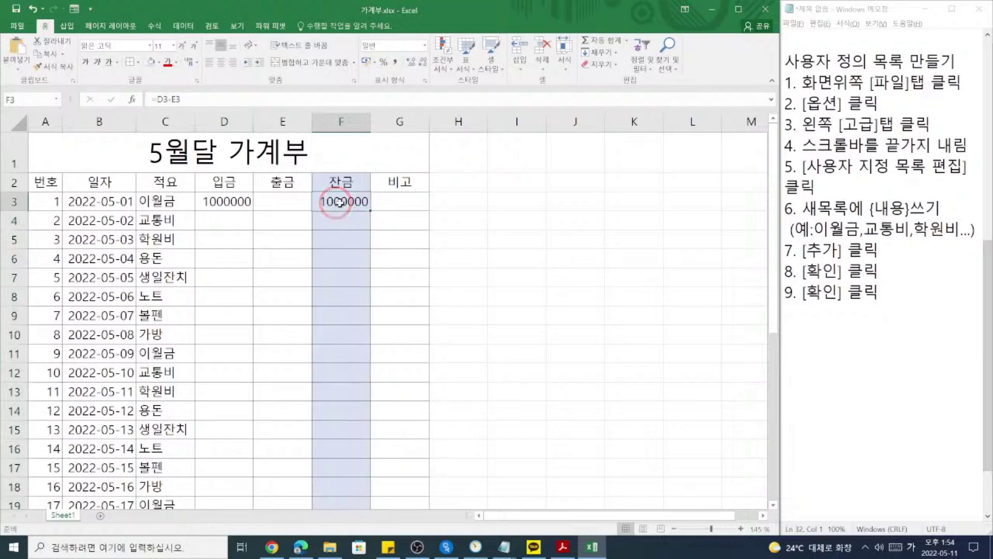
click(339, 221)
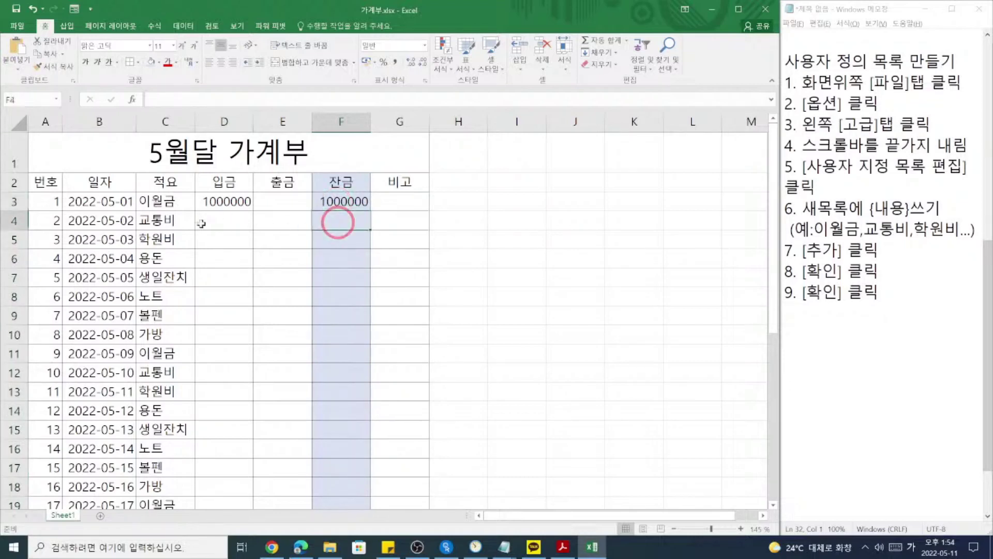
click(200, 222)
click(343, 202)
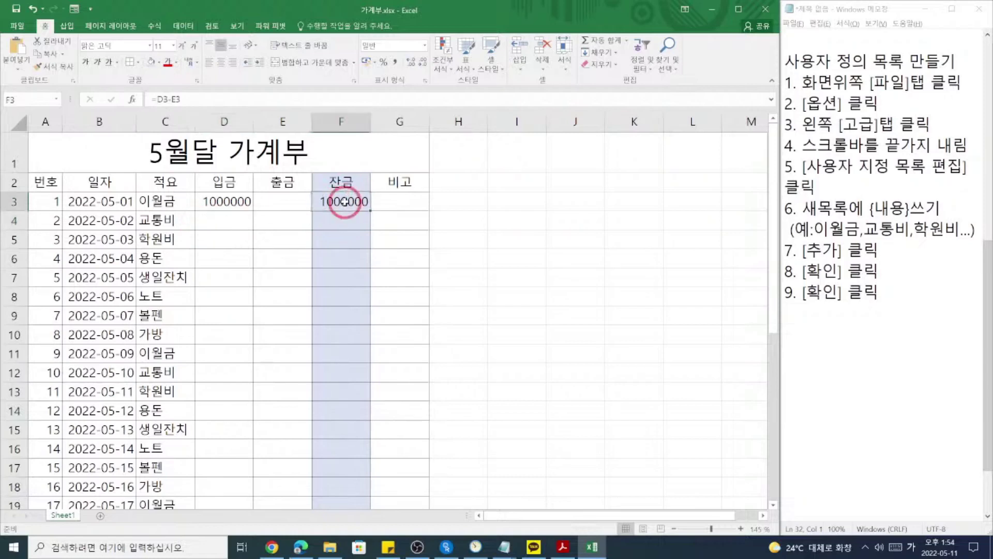
click(341, 222)
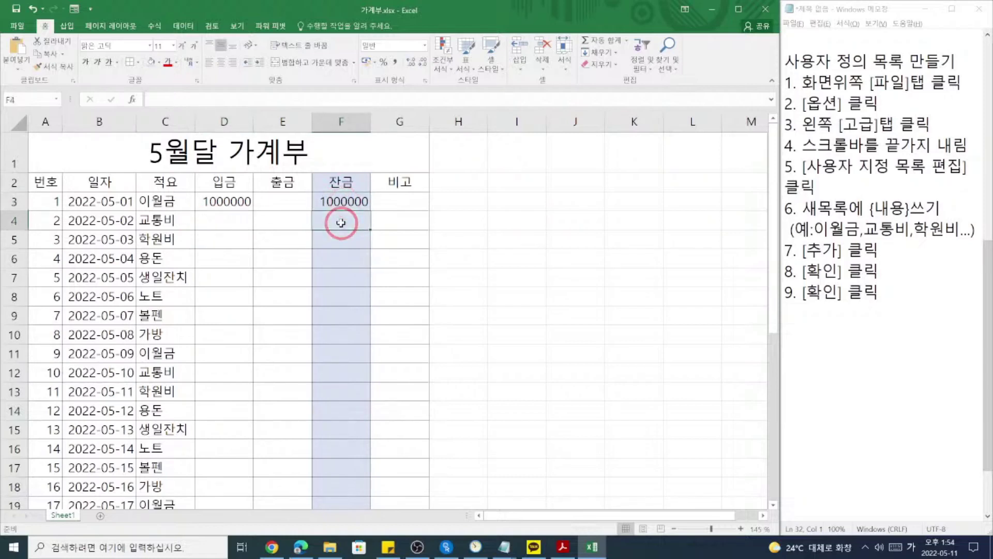
text(=)
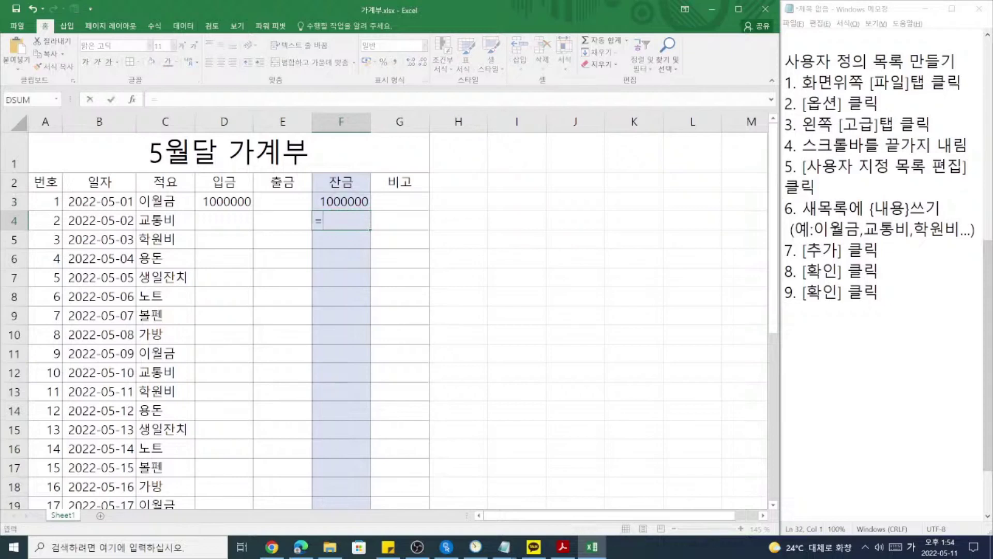
click(338, 200)
text(+)
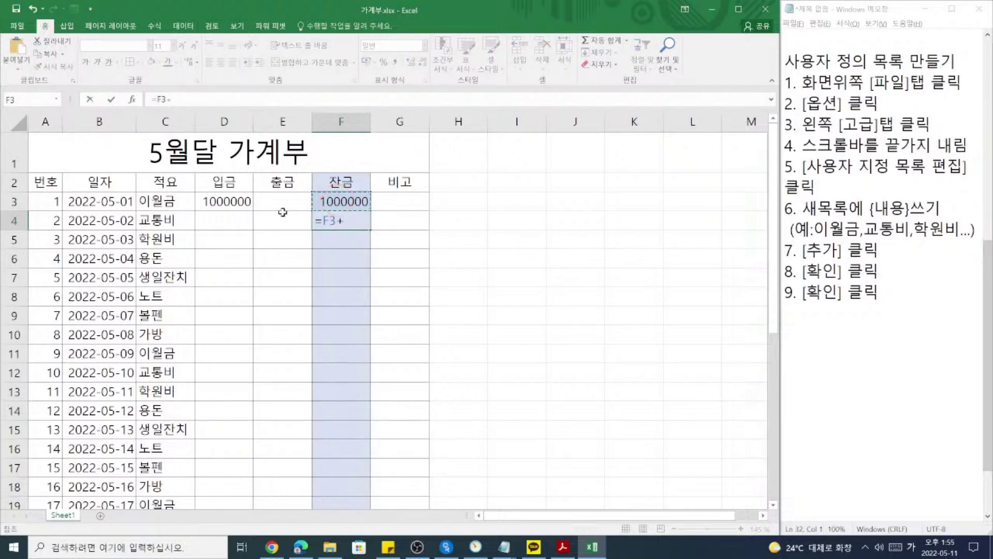
click(226, 218)
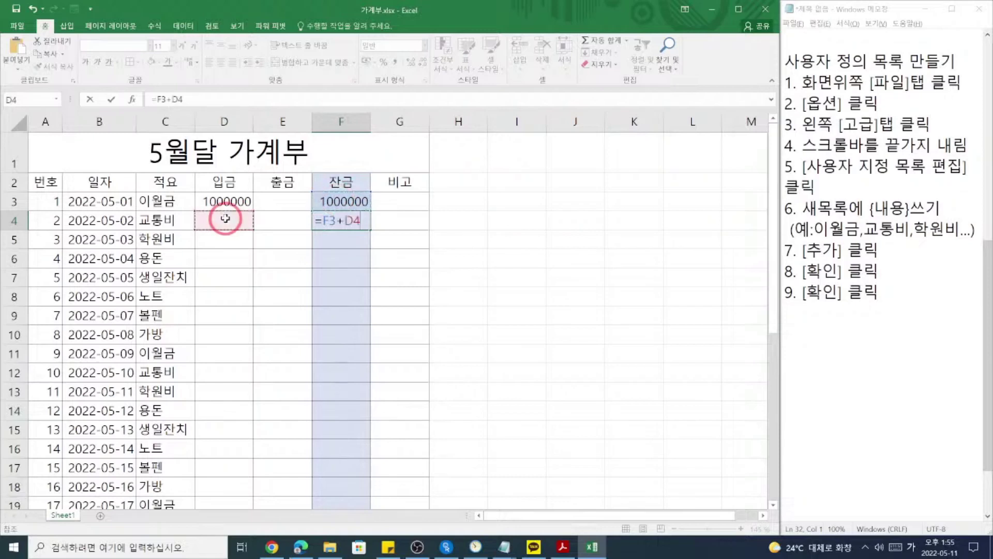
text(-)
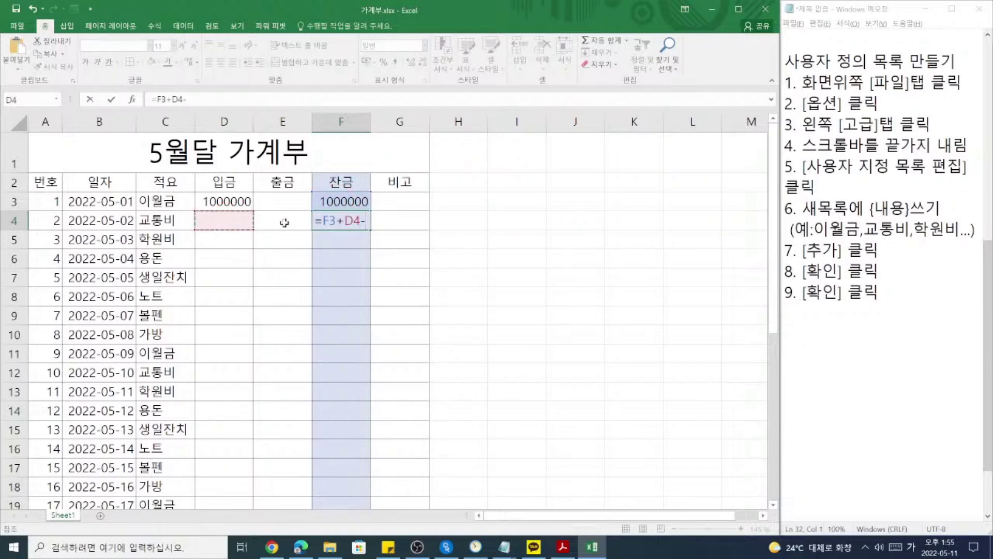
click(283, 225)
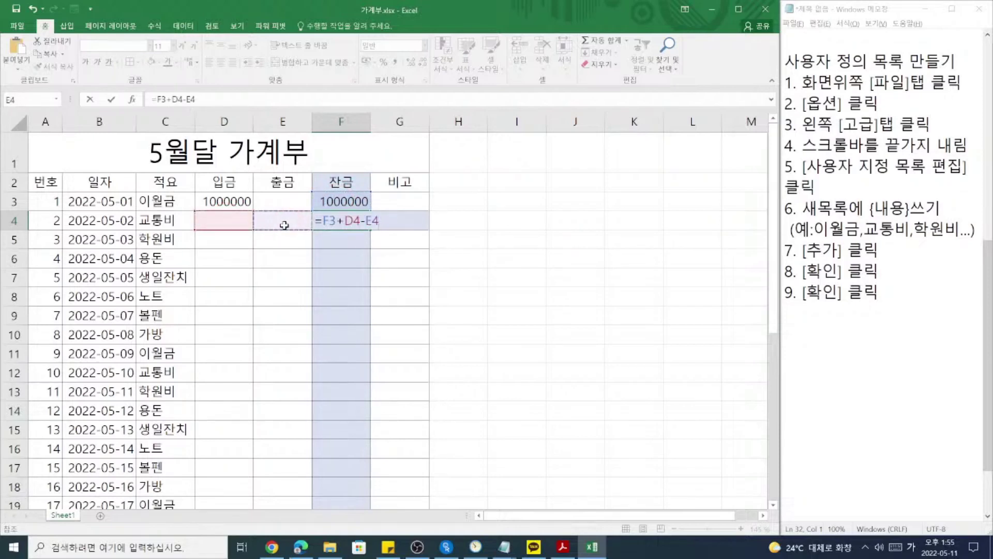
key(Return)
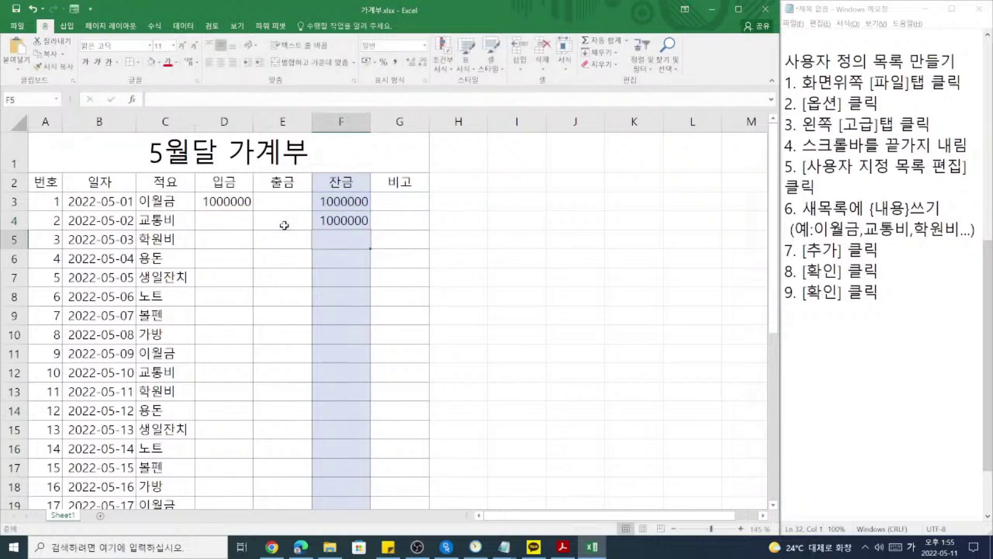
Replace the 2022-05-25 적요 in C27 with 월급 and enter 2500000 as its 입금 amount in D27.
click(229, 215)
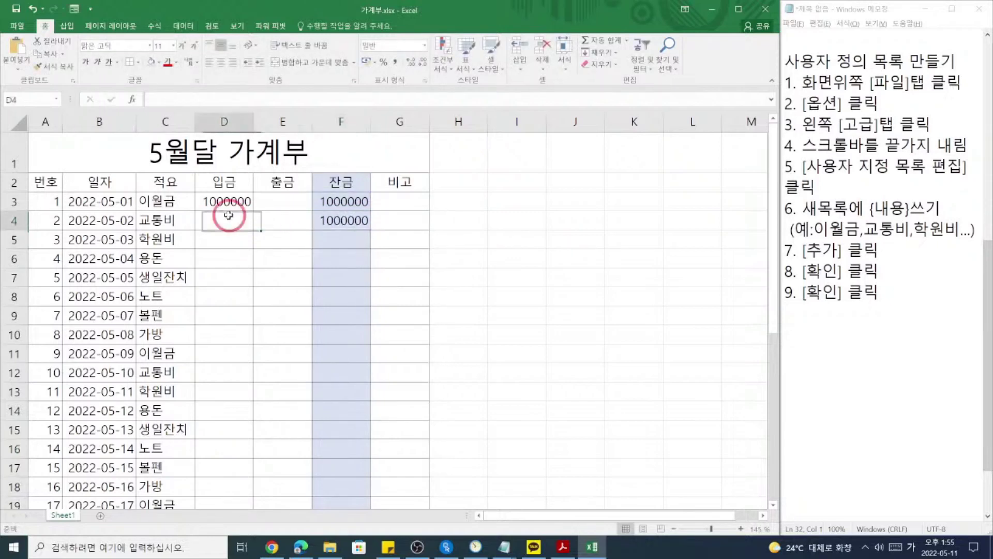
click(287, 222)
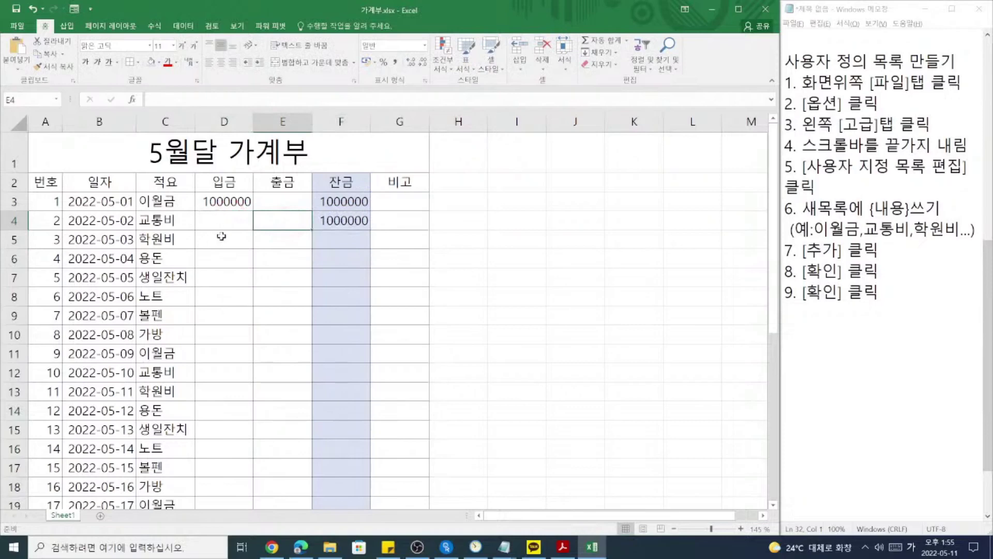
scroll(262, 253, down, 4)
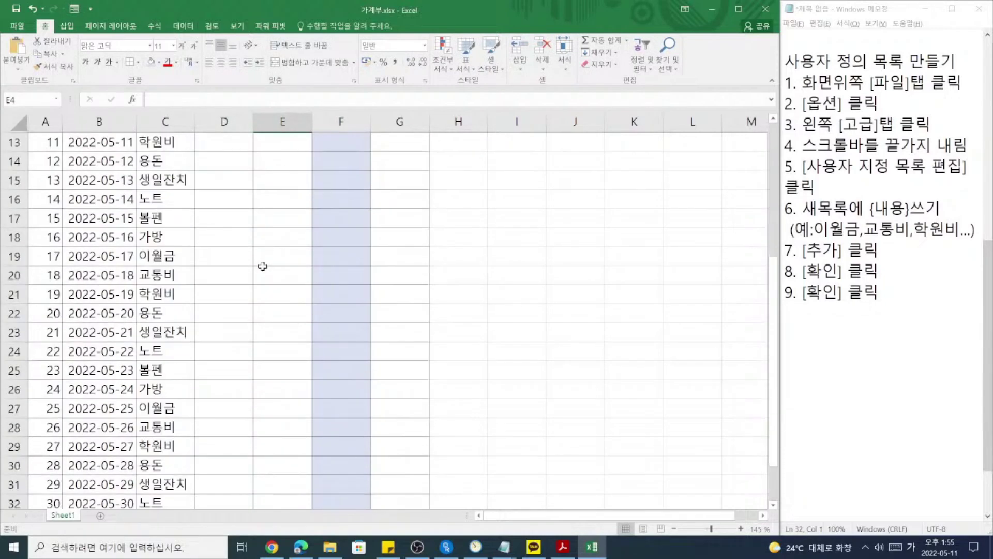
scroll(262, 266, down, 2)
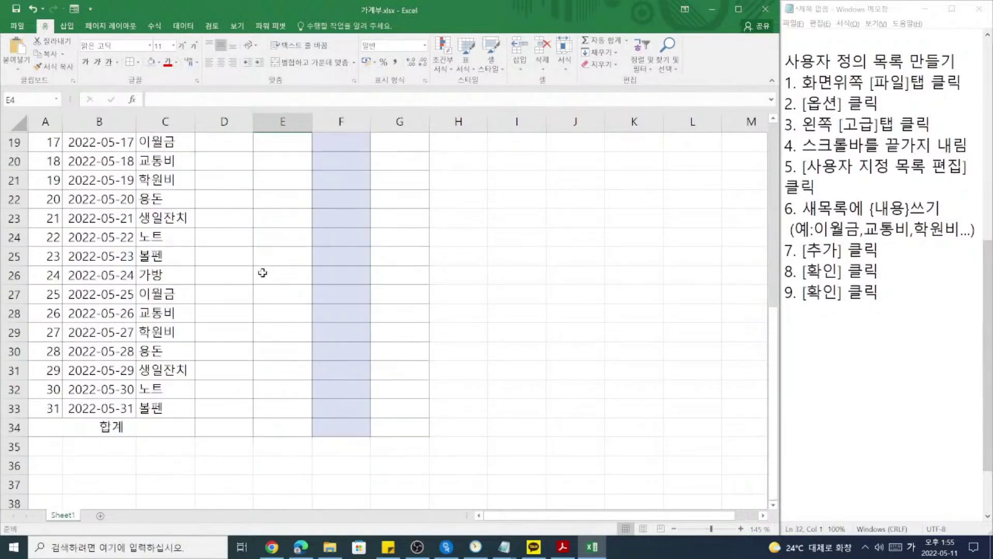
click(216, 292)
click(130, 293)
click(161, 297)
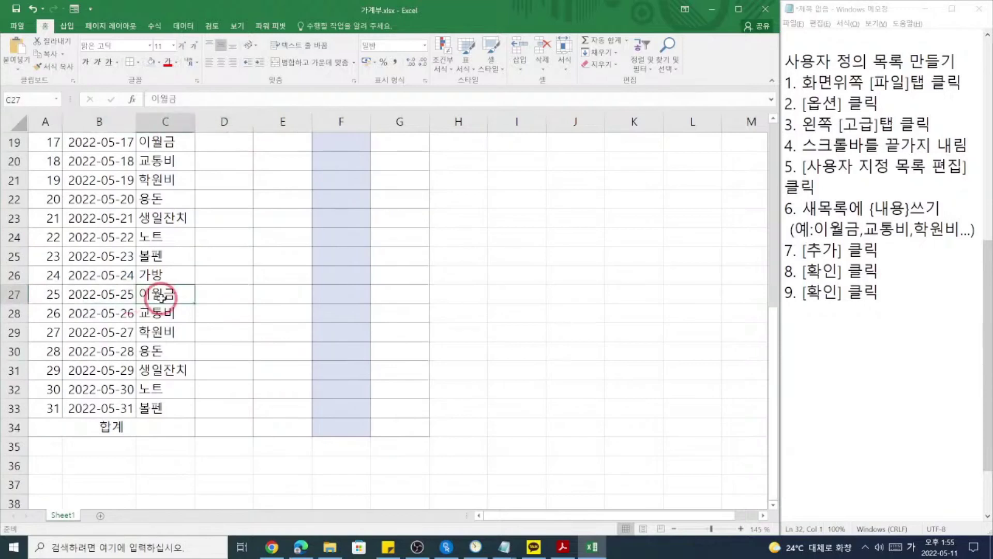
text(월ㄱ)
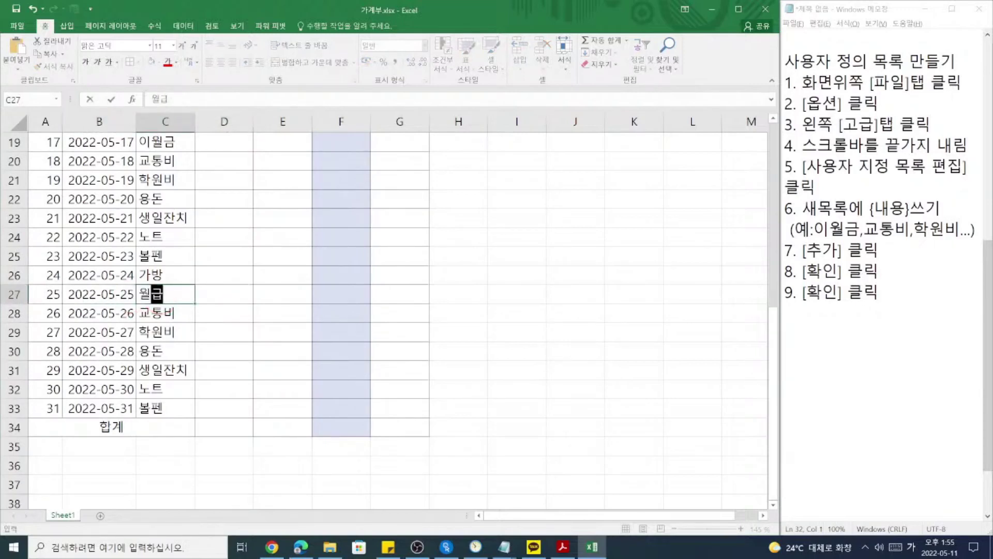
key(Tab)
text(250000)
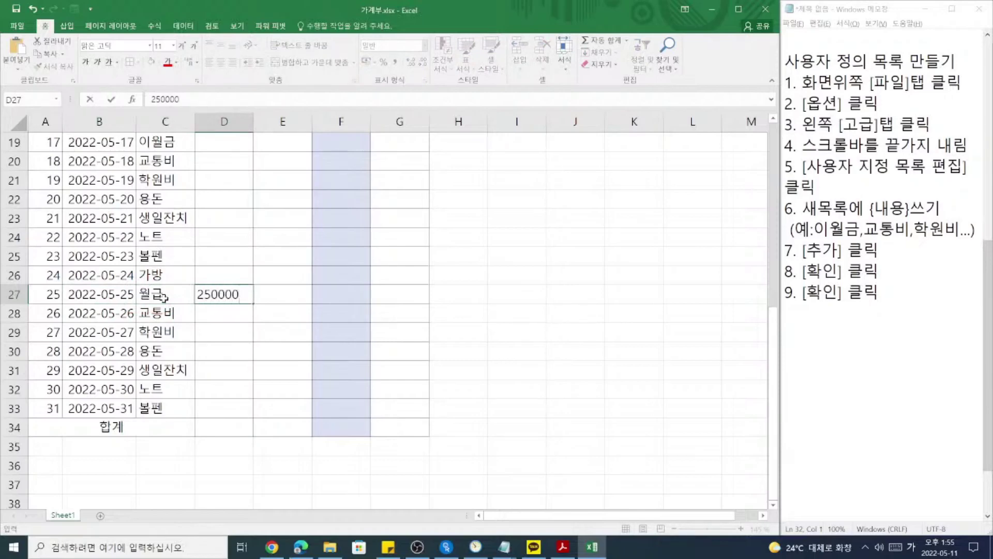
text(0)
key(Return)
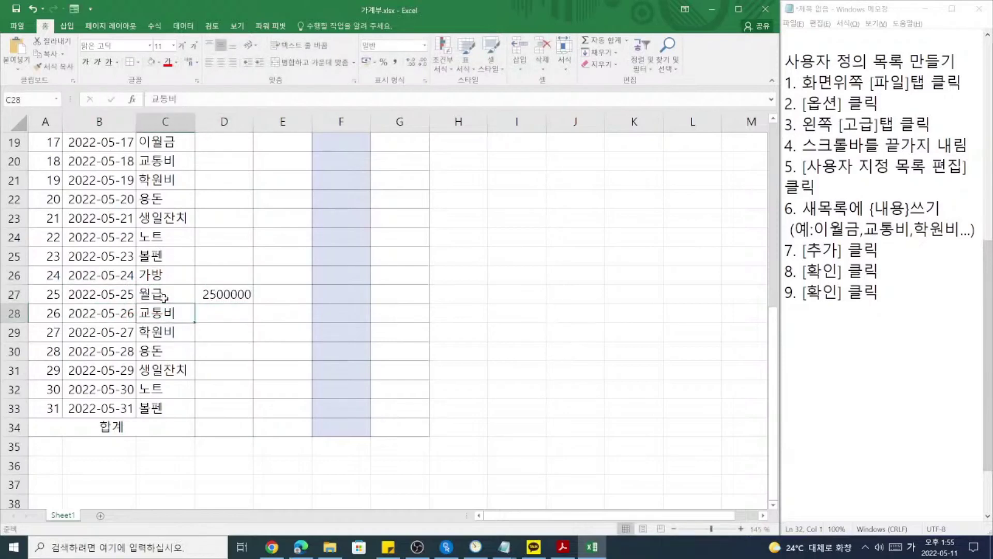
Enter 5000 as the 출금 amount for the 2022-05-02 교통비 row in E4.
scroll(205, 309, up, 6)
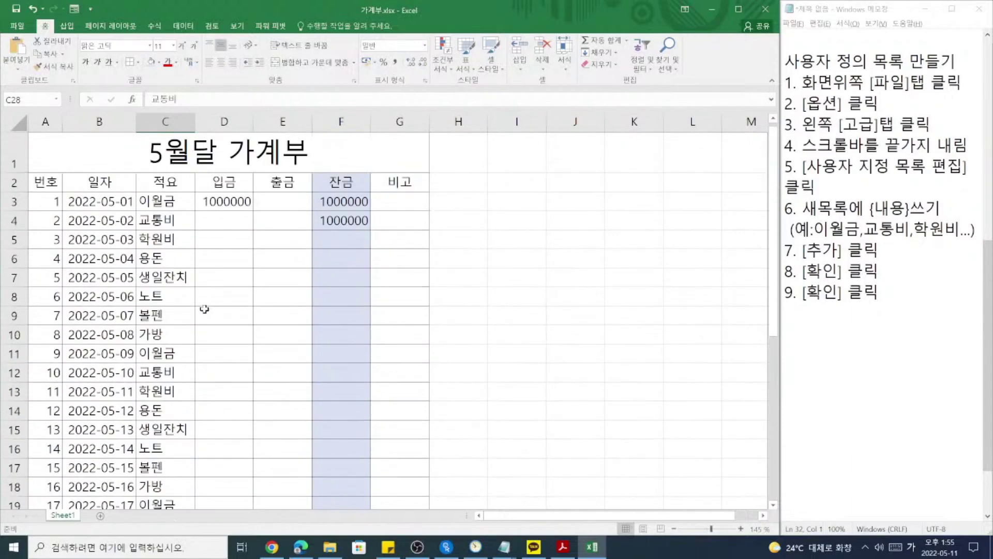
click(275, 222)
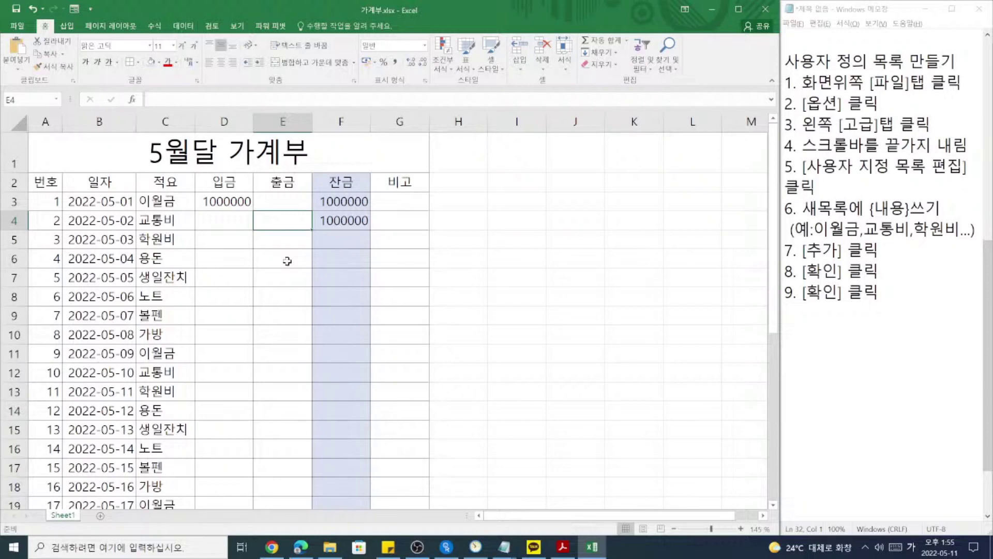
text(500)
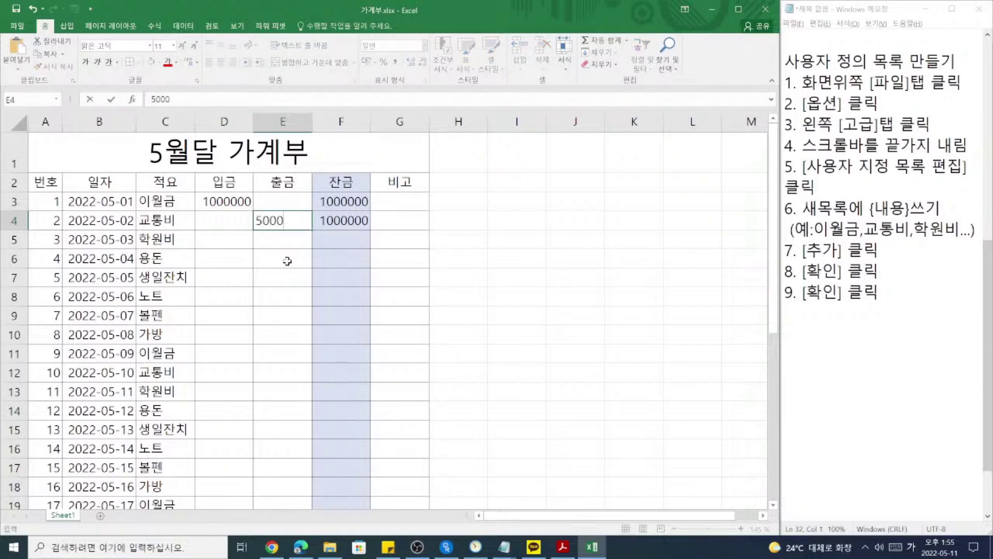
text(0)
key(Return)
click(296, 241)
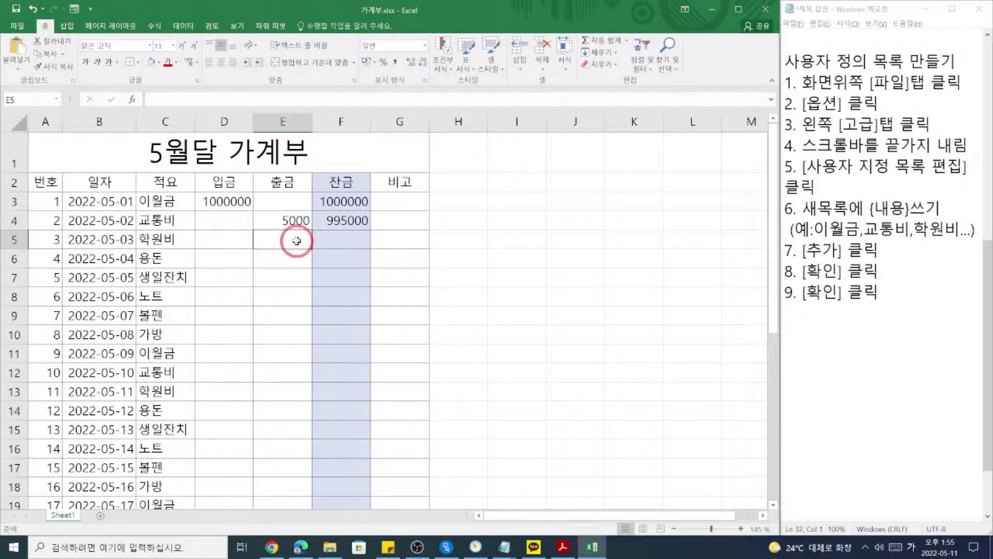
Fill the F4 running balance formula down the 잔금 column through F33, the last date row.
click(362, 224)
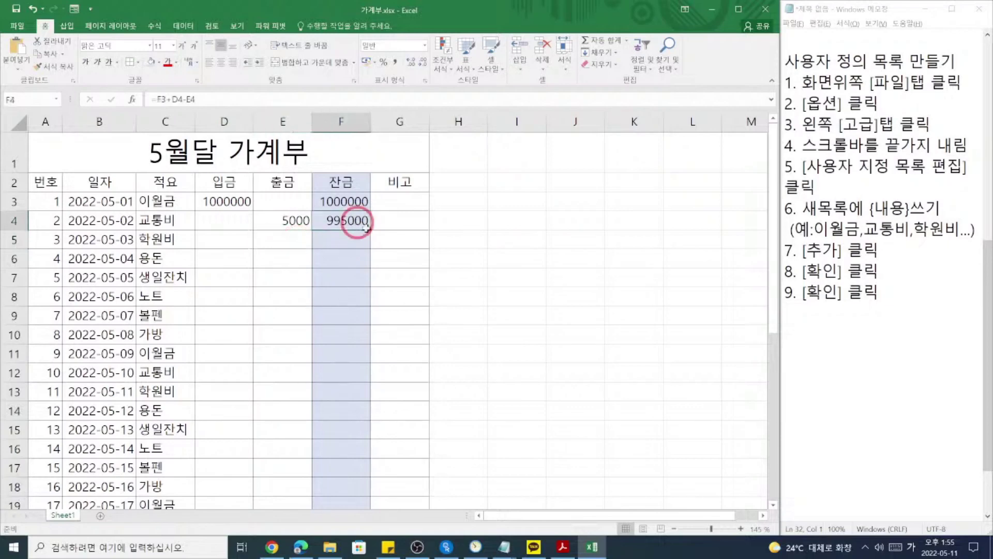
drag(370, 228, 348, 381)
scroll(331, 310, up, 7)
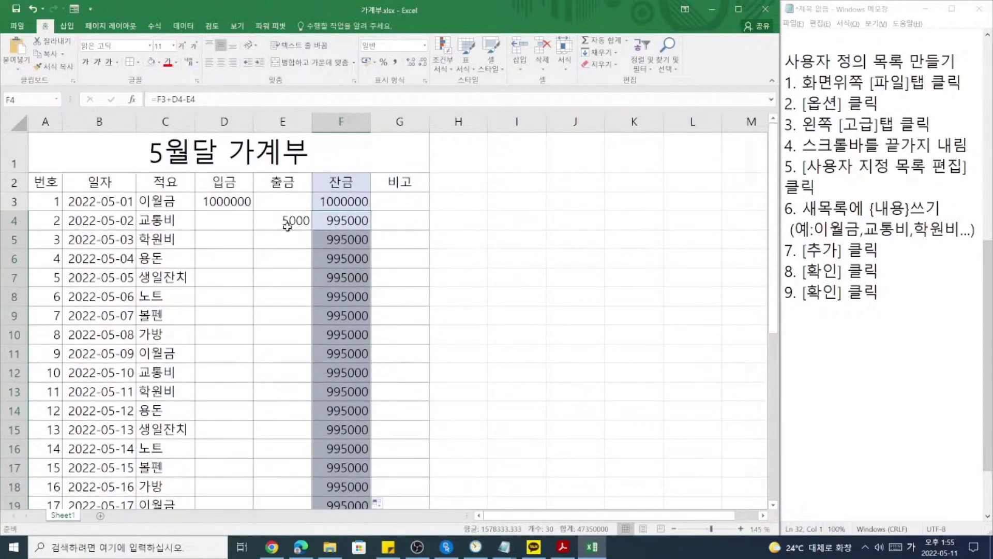
Enter the next 출금 amounts: 200000 for 학원비 in E5, 20000 for 용돈 in E6 and 150000 for 생일잔치 in E7.
click(286, 239)
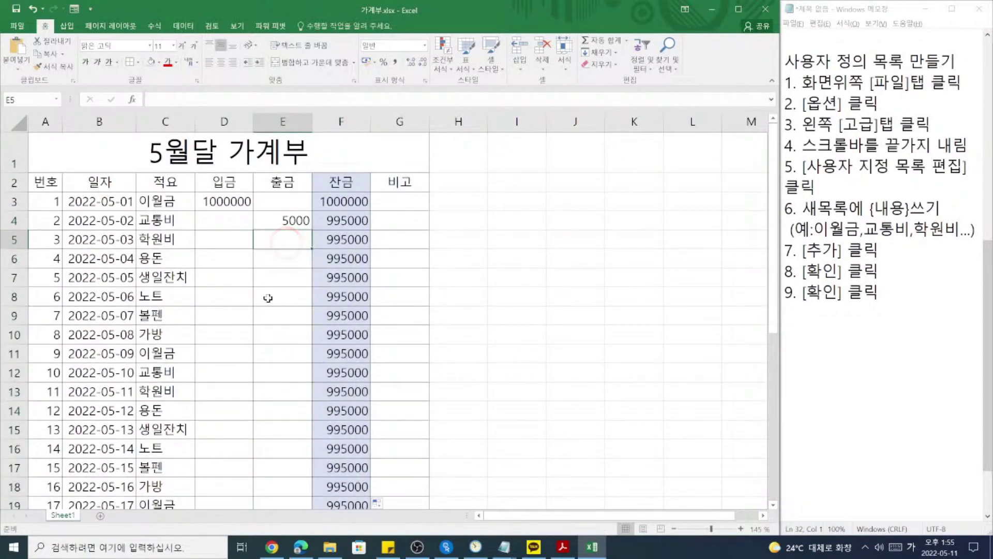
text(200)
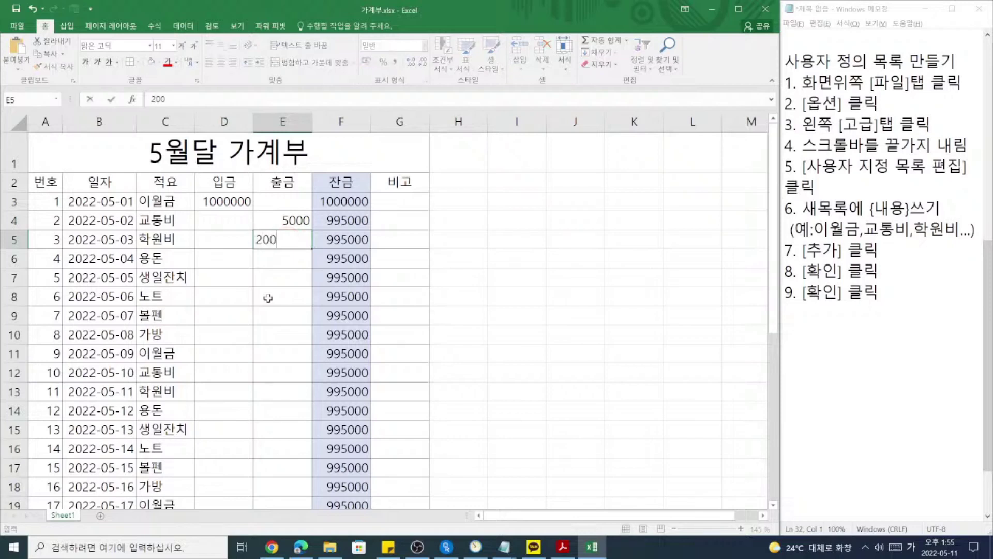
text(0000)
key(Return)
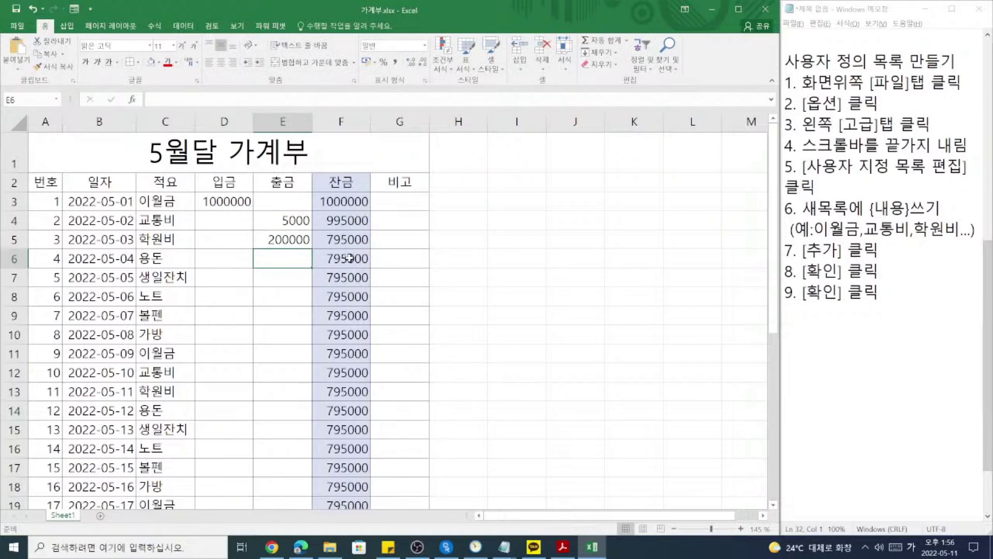
text(20000)
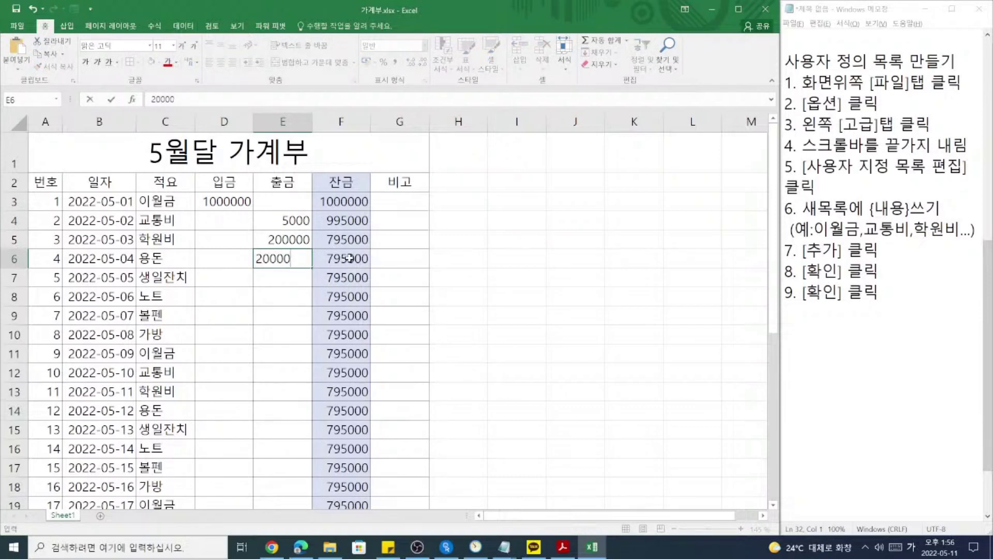
key(Return)
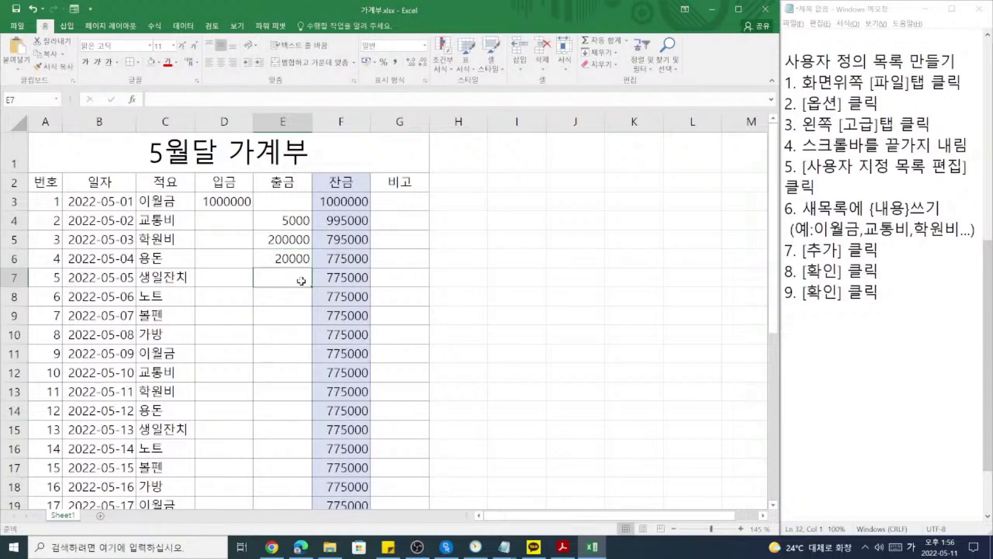
text(150000)
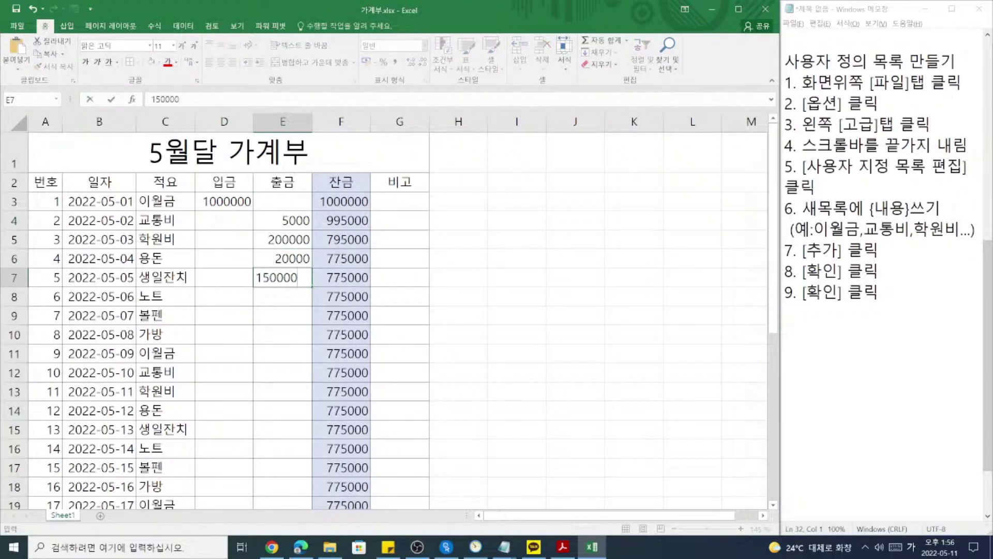
key(Return)
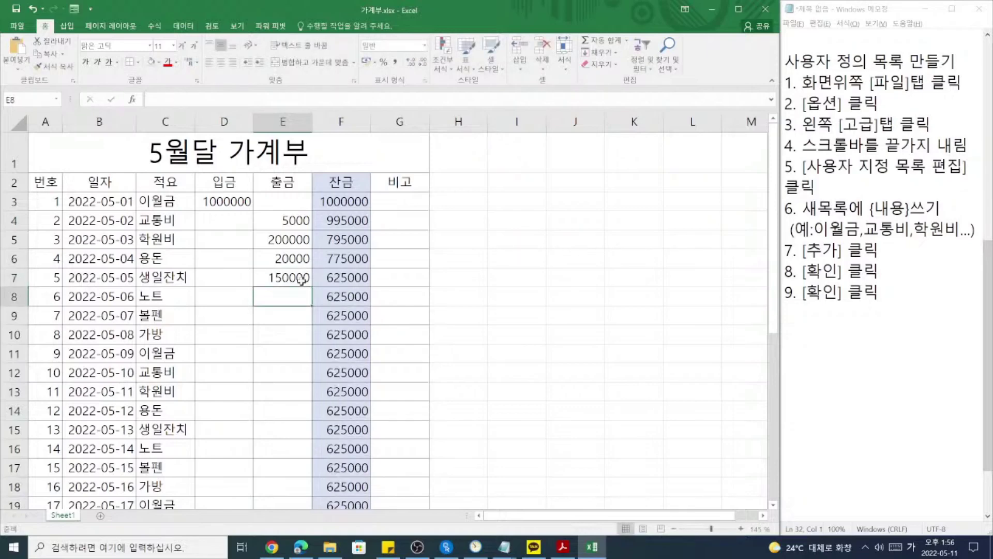
Clear the 잔금 formulas from F8 to F33, keeping the balances through the 2022-05-05 row.
click(346, 296)
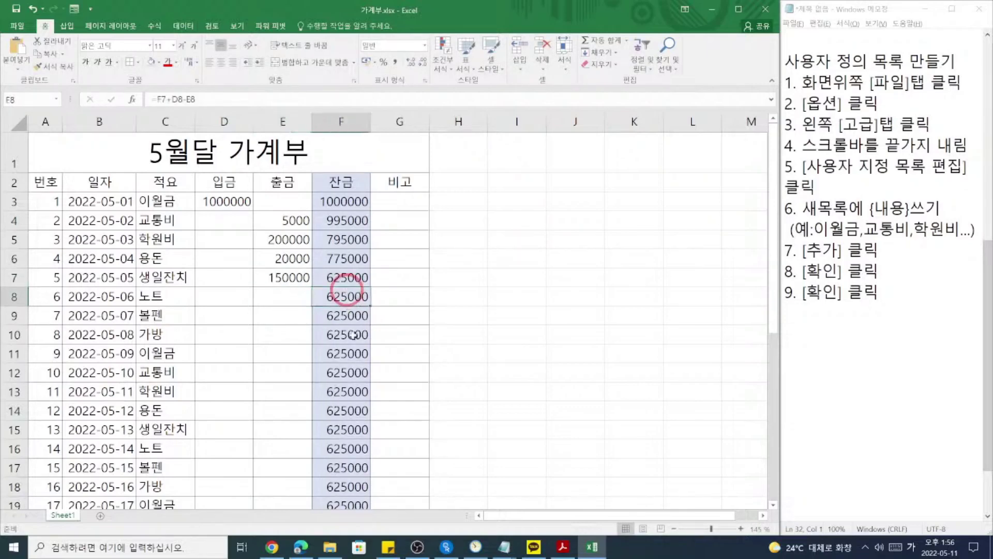
scroll(351, 335, down, 7)
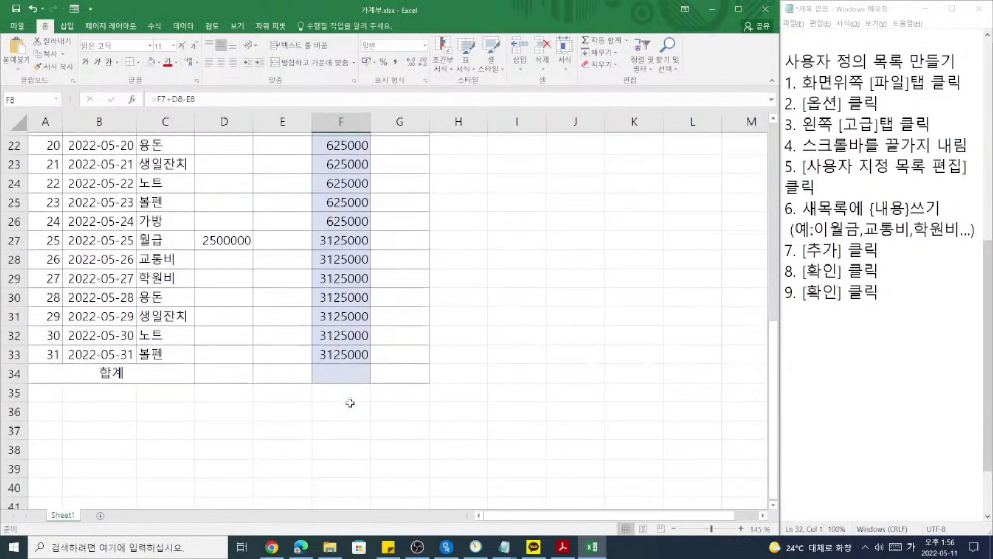
shift+click(352, 353)
key(Delete)
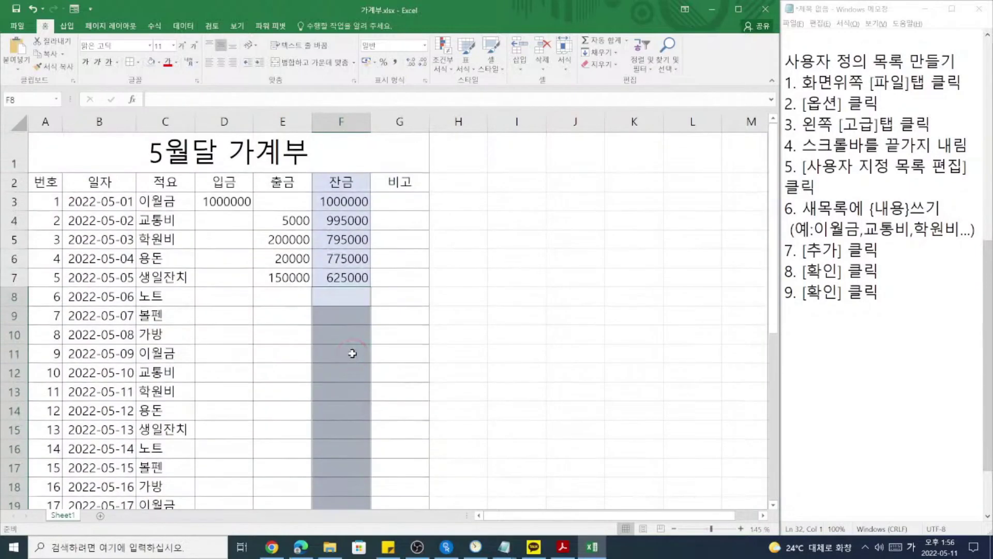
Enter 3000 as the 출금 amount for the 2022-05-06 노트 row in E8.
click(283, 304)
text(3000)
key(Return)
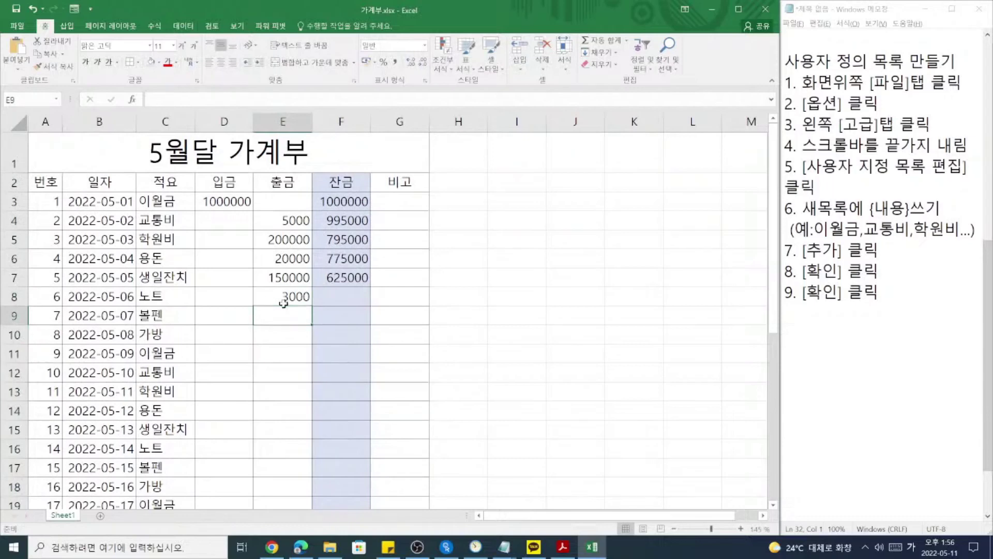
Enter 출금 amounts of 5000 for 볼펜 in E9 and 80000 for 가방 in E10, and fill the 잔금 formula from F7 through F10.
text(5000)
key(Return)
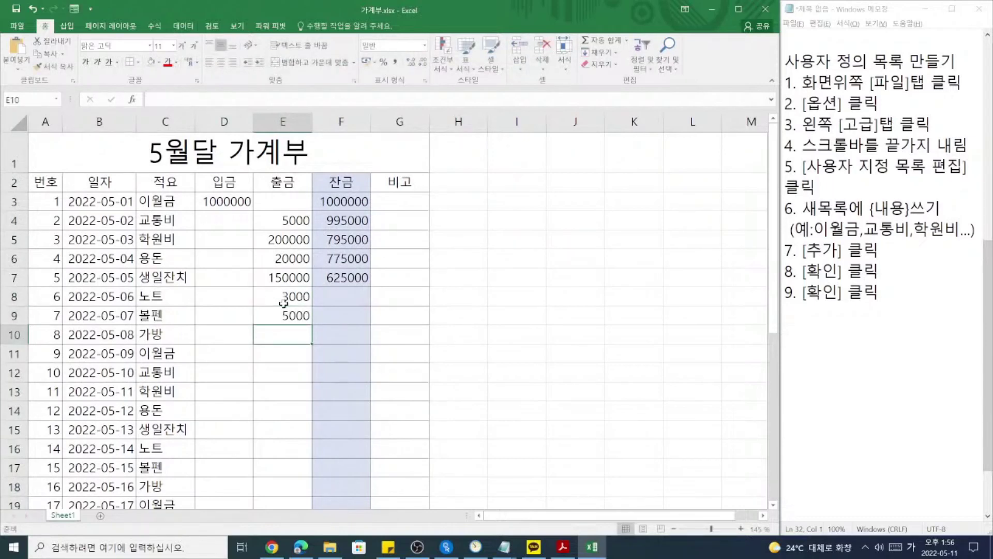
text(85)
text(000)
text(0)
key(Return)
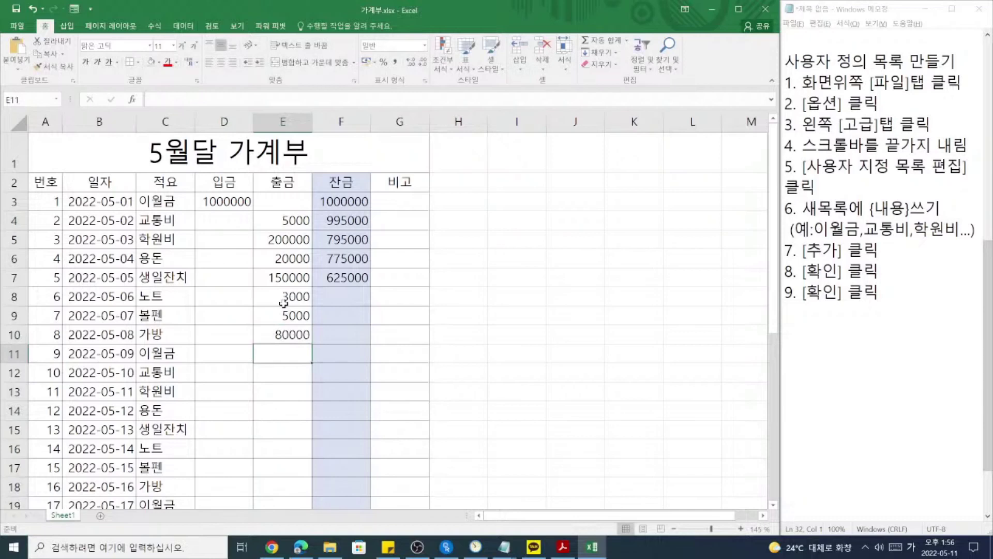
click(353, 278)
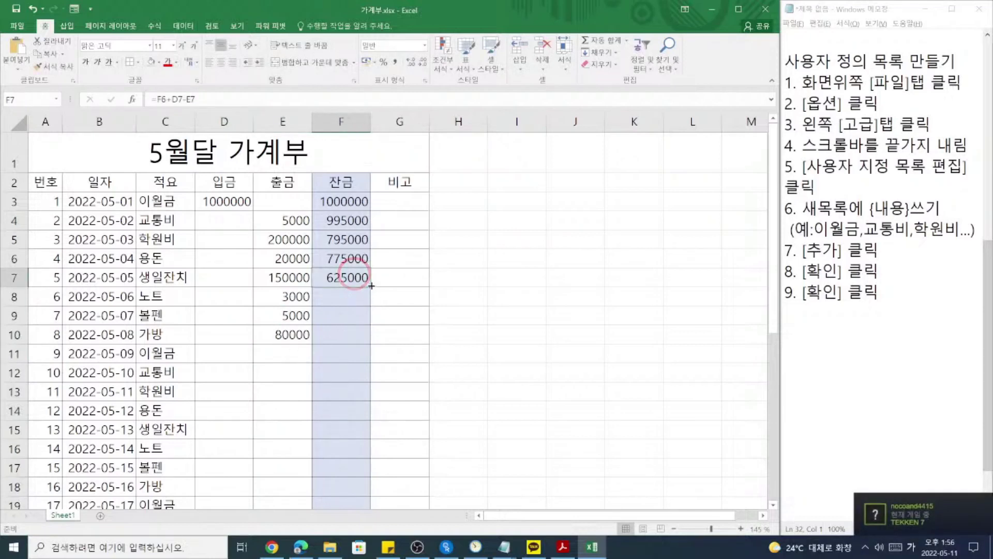
drag(372, 286, 362, 339)
Enter 출금 amounts of 10000 for the 2022-05-09 row in E11 and 5000 for the 2022-05-10 교통비 row in E12.
click(304, 356)
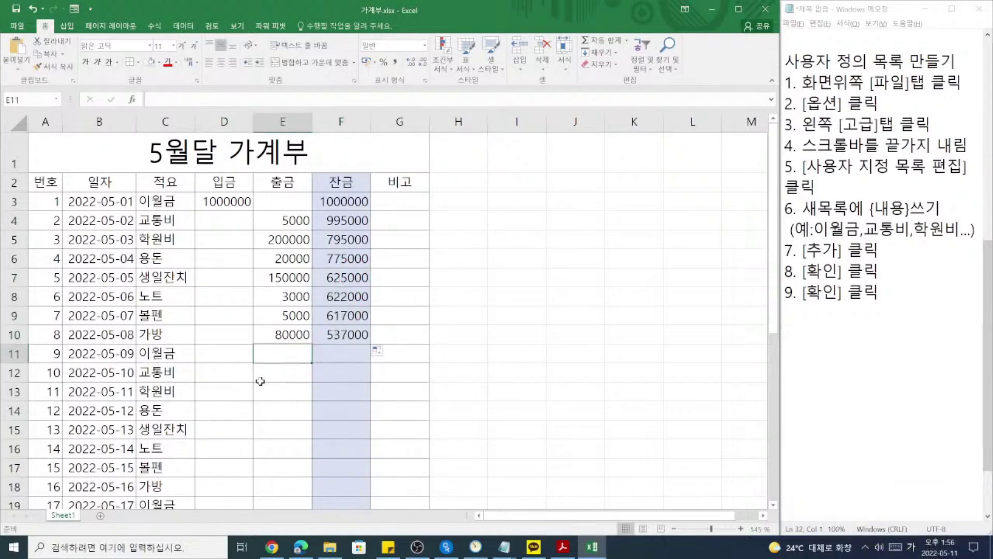
text(10000)
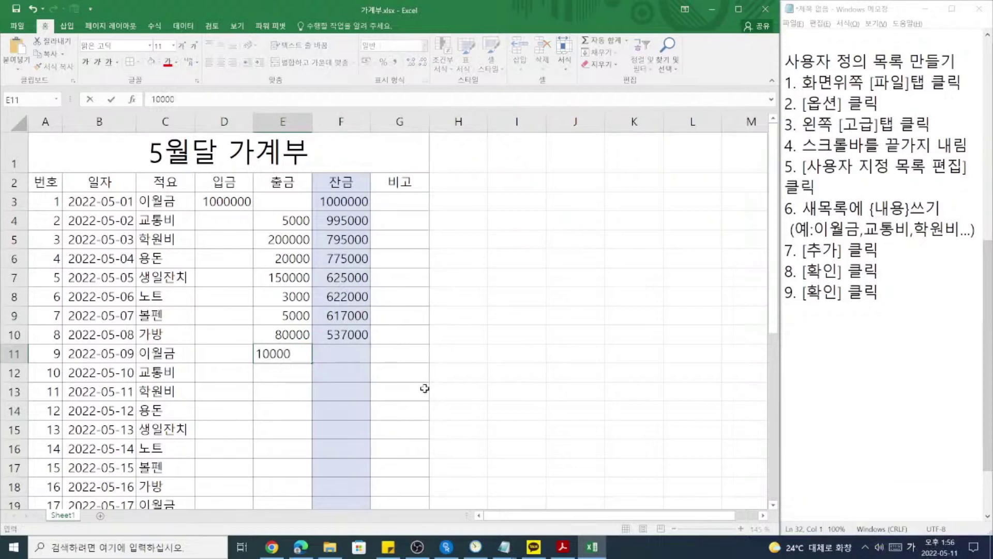
key(Return)
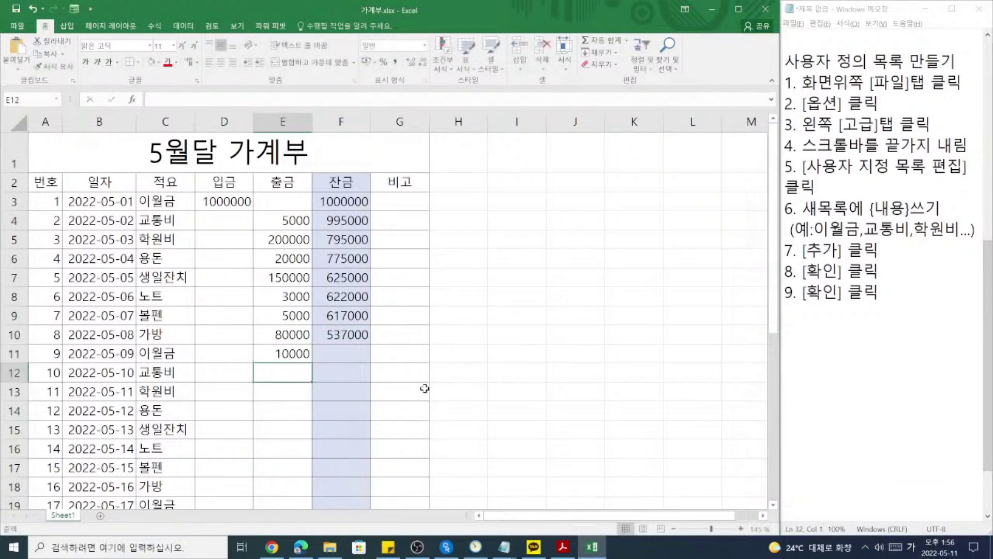
text(5000)
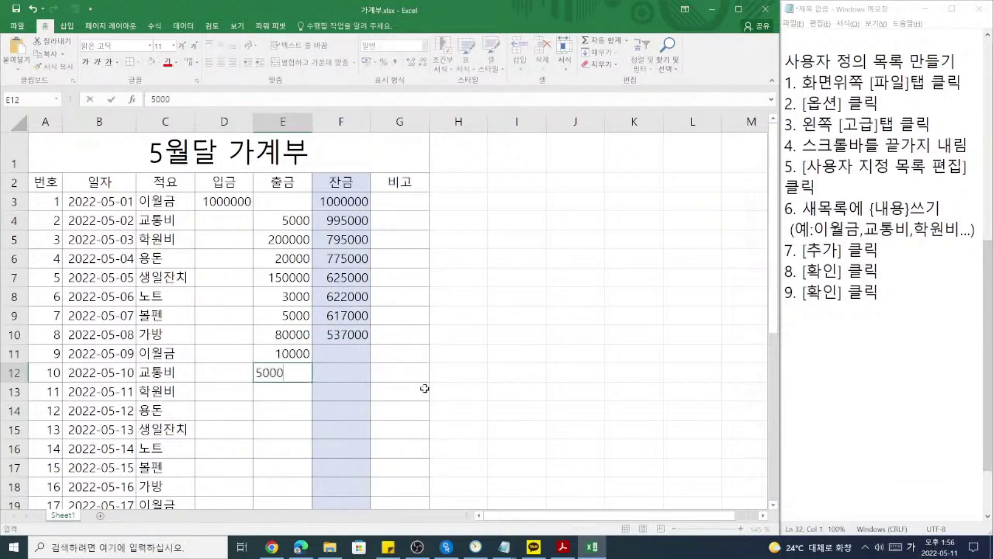
key(Return)
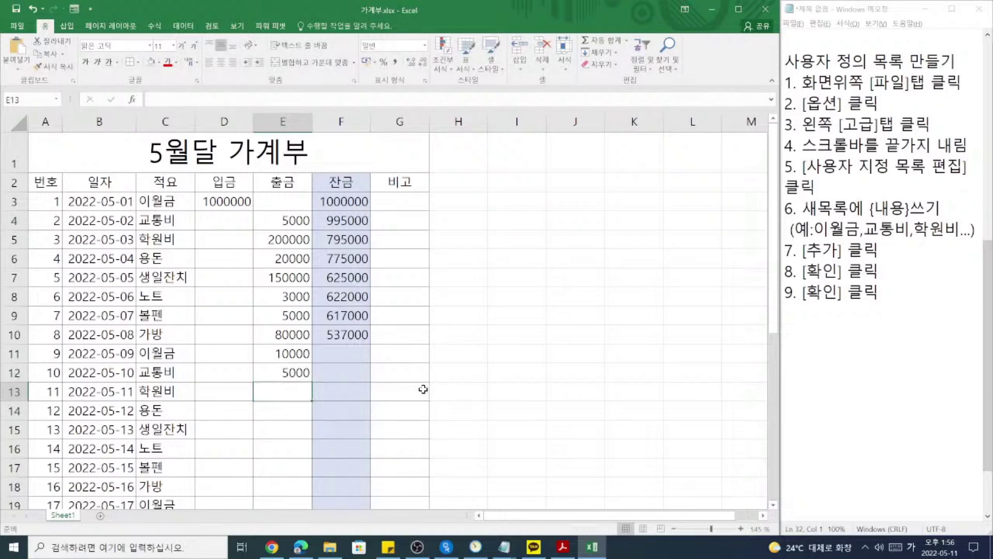
click(306, 345)
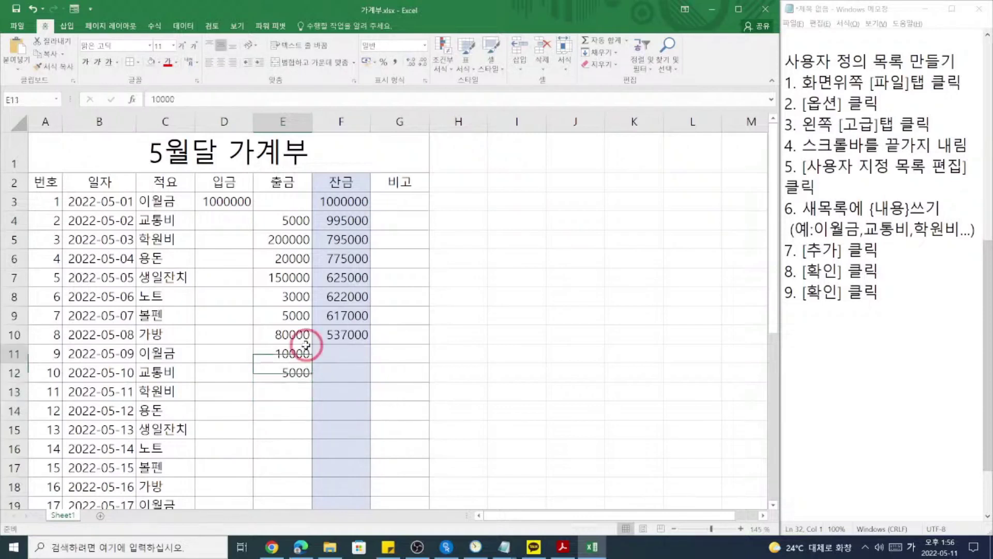
click(98, 202)
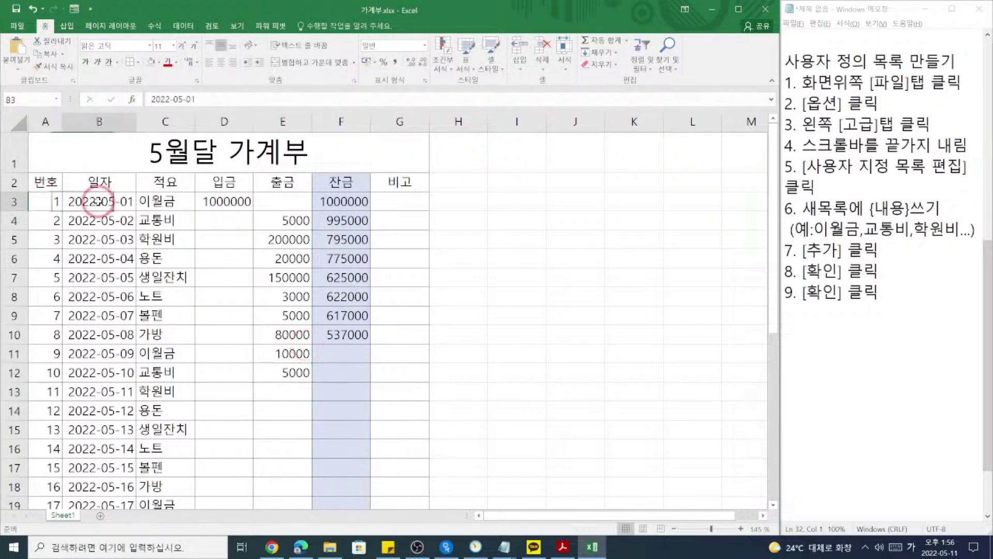
click(169, 201)
click(227, 201)
click(288, 202)
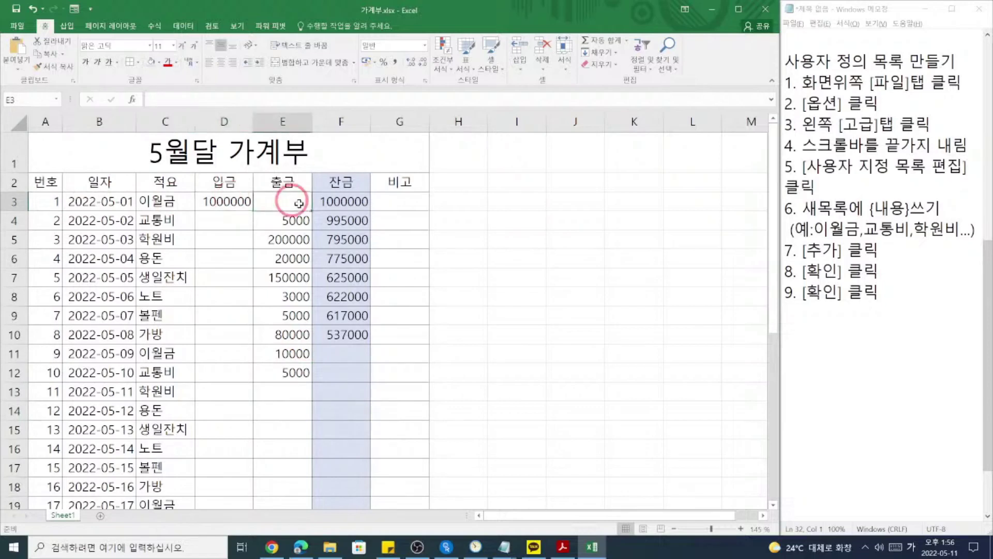
click(344, 205)
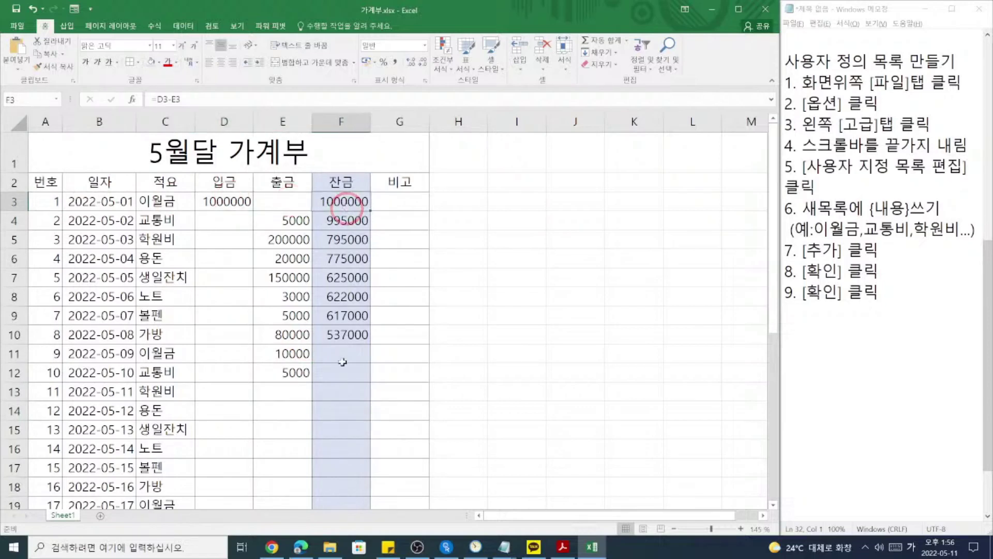
Fill the 잔금 formula from F10 down through F12, the 2022-05-10 row.
click(344, 335)
drag(371, 344, 371, 383)
scroll(313, 432, down, 2)
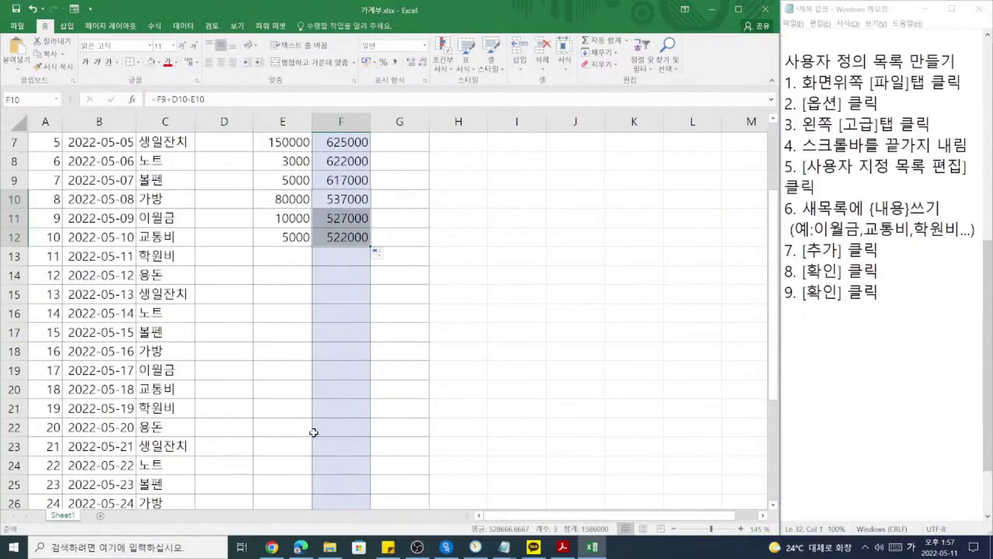
click(314, 432)
scroll(314, 432, up, 2)
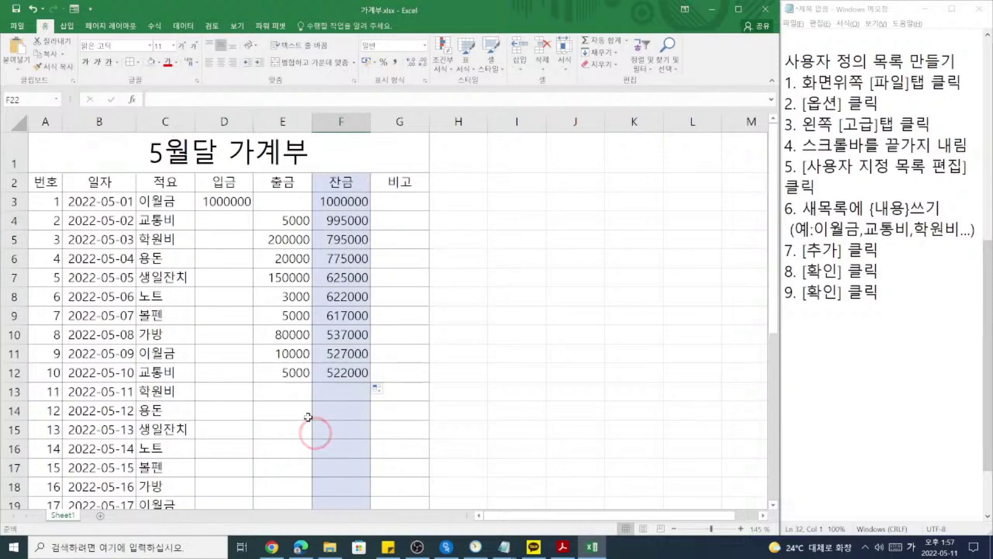
Save the 가계부.xlsx workbook.
click(16, 9)
click(858, 214)
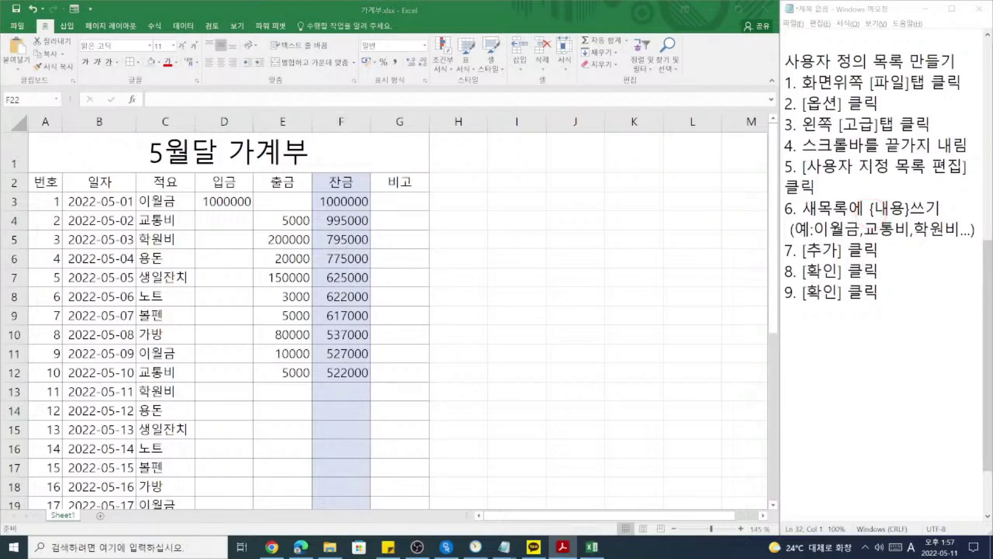
click(467, 307)
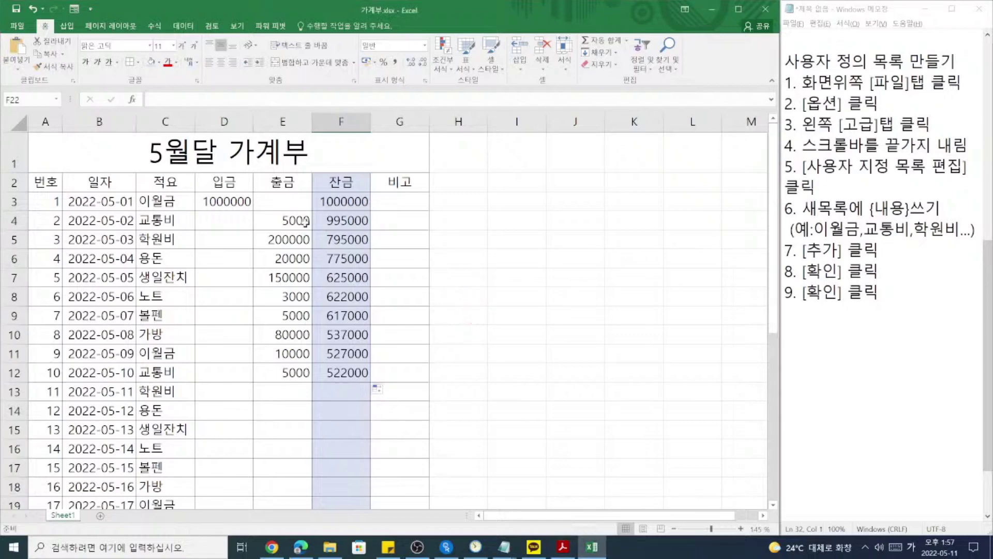
Select the ledger table from the 번호 header in A2 across to the 비고 column, down through row 17.
drag(54, 183, 399, 467)
scroll(393, 465, down, 2)
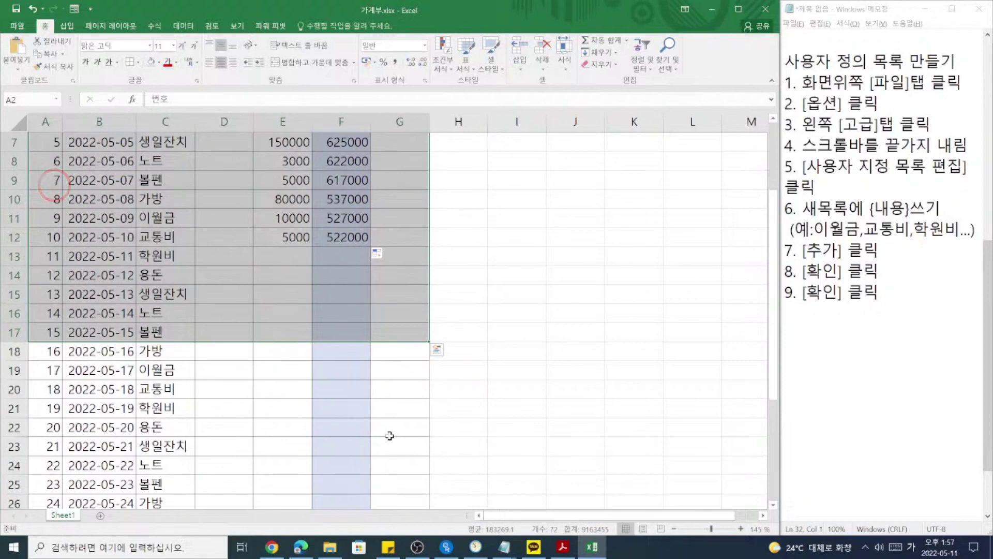